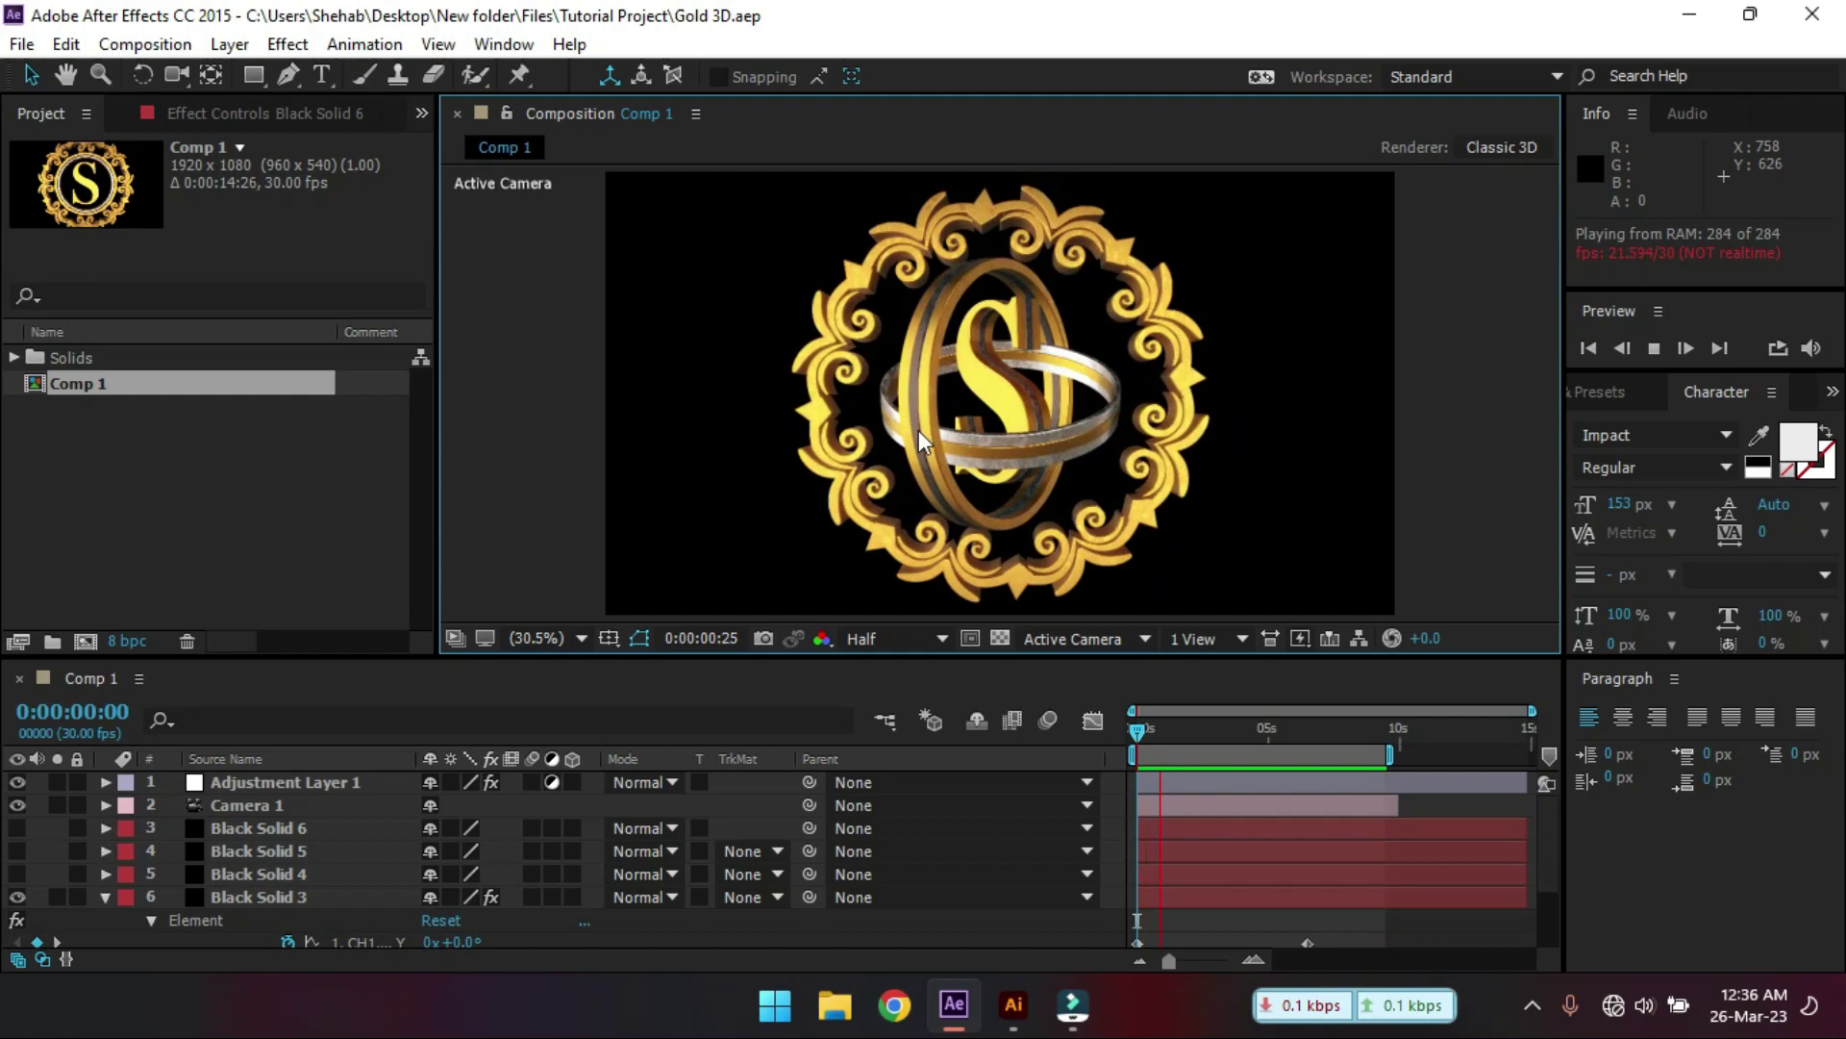
# - Create a new composition named main at 1920 x 1080, 30 frames per second, with a duration of 20 seconds
pyautogui.click(21, 44)
pyautogui.moveTo(48, 77)
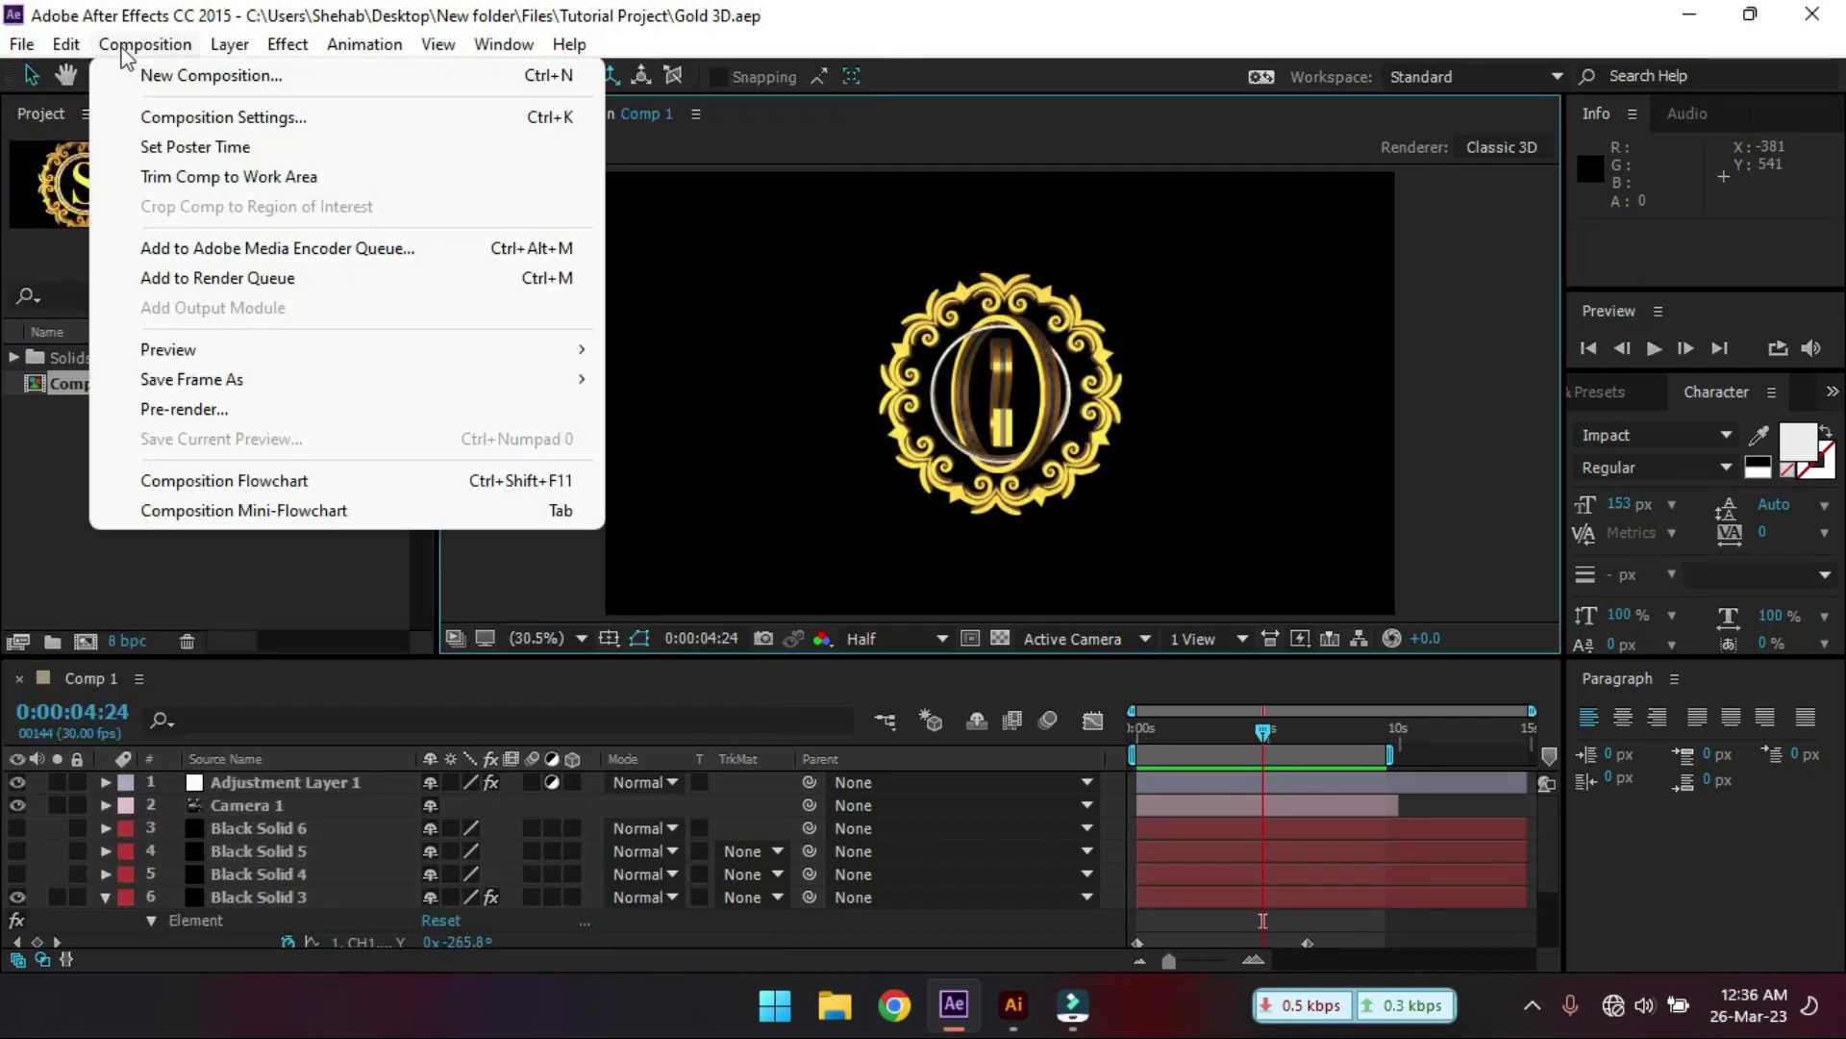
pyautogui.click(122, 49)
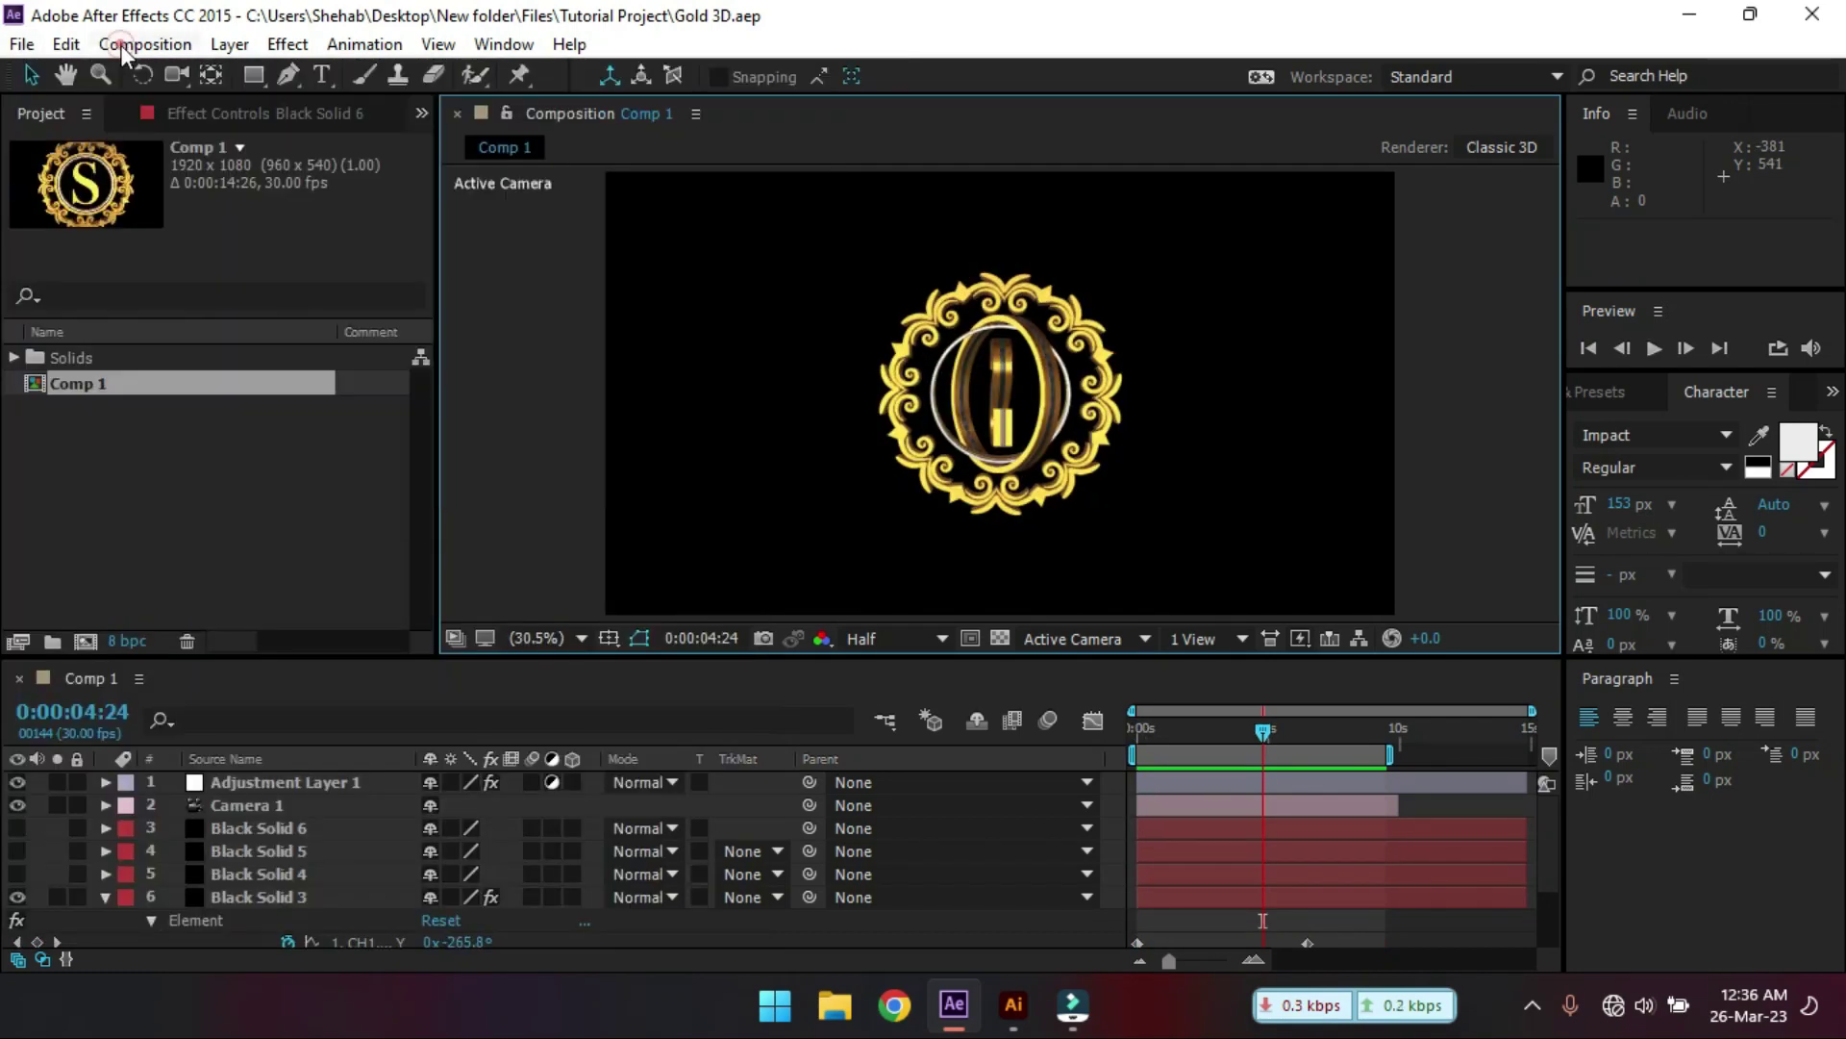
pyautogui.click(128, 44)
pyautogui.click(134, 71)
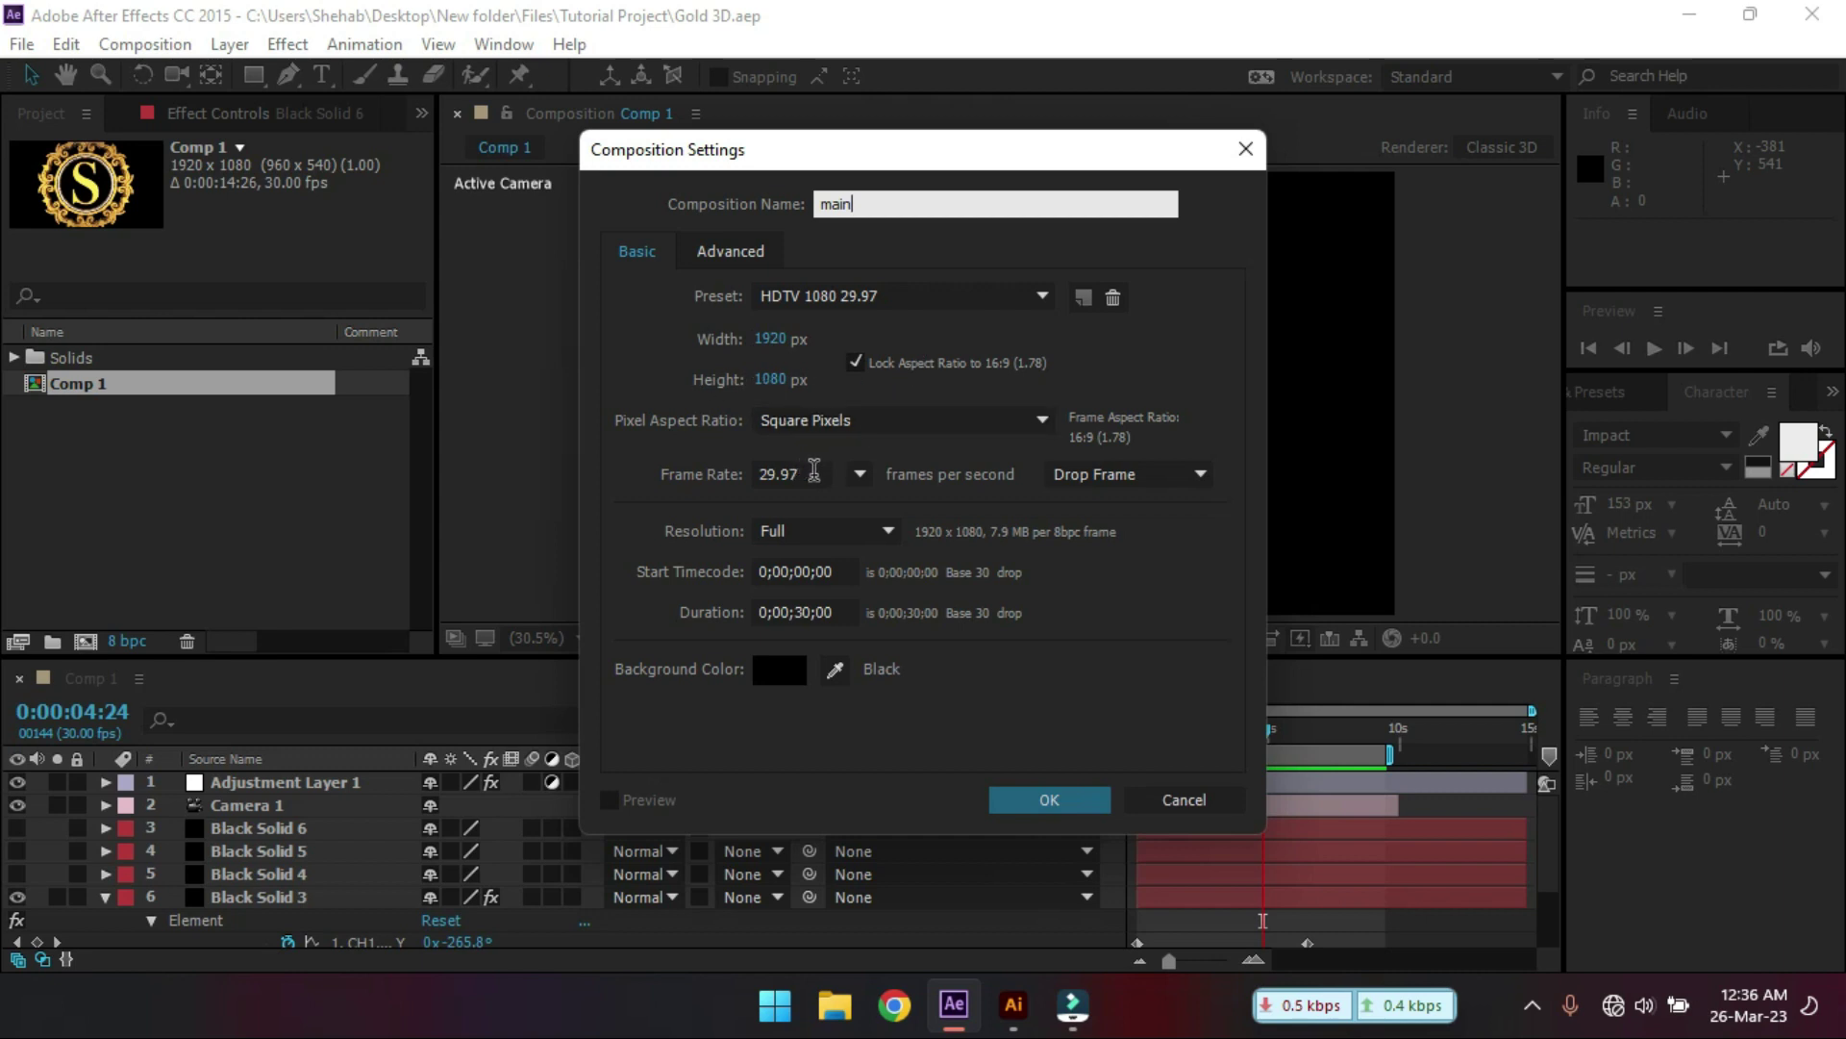
pyautogui.click(858, 474)
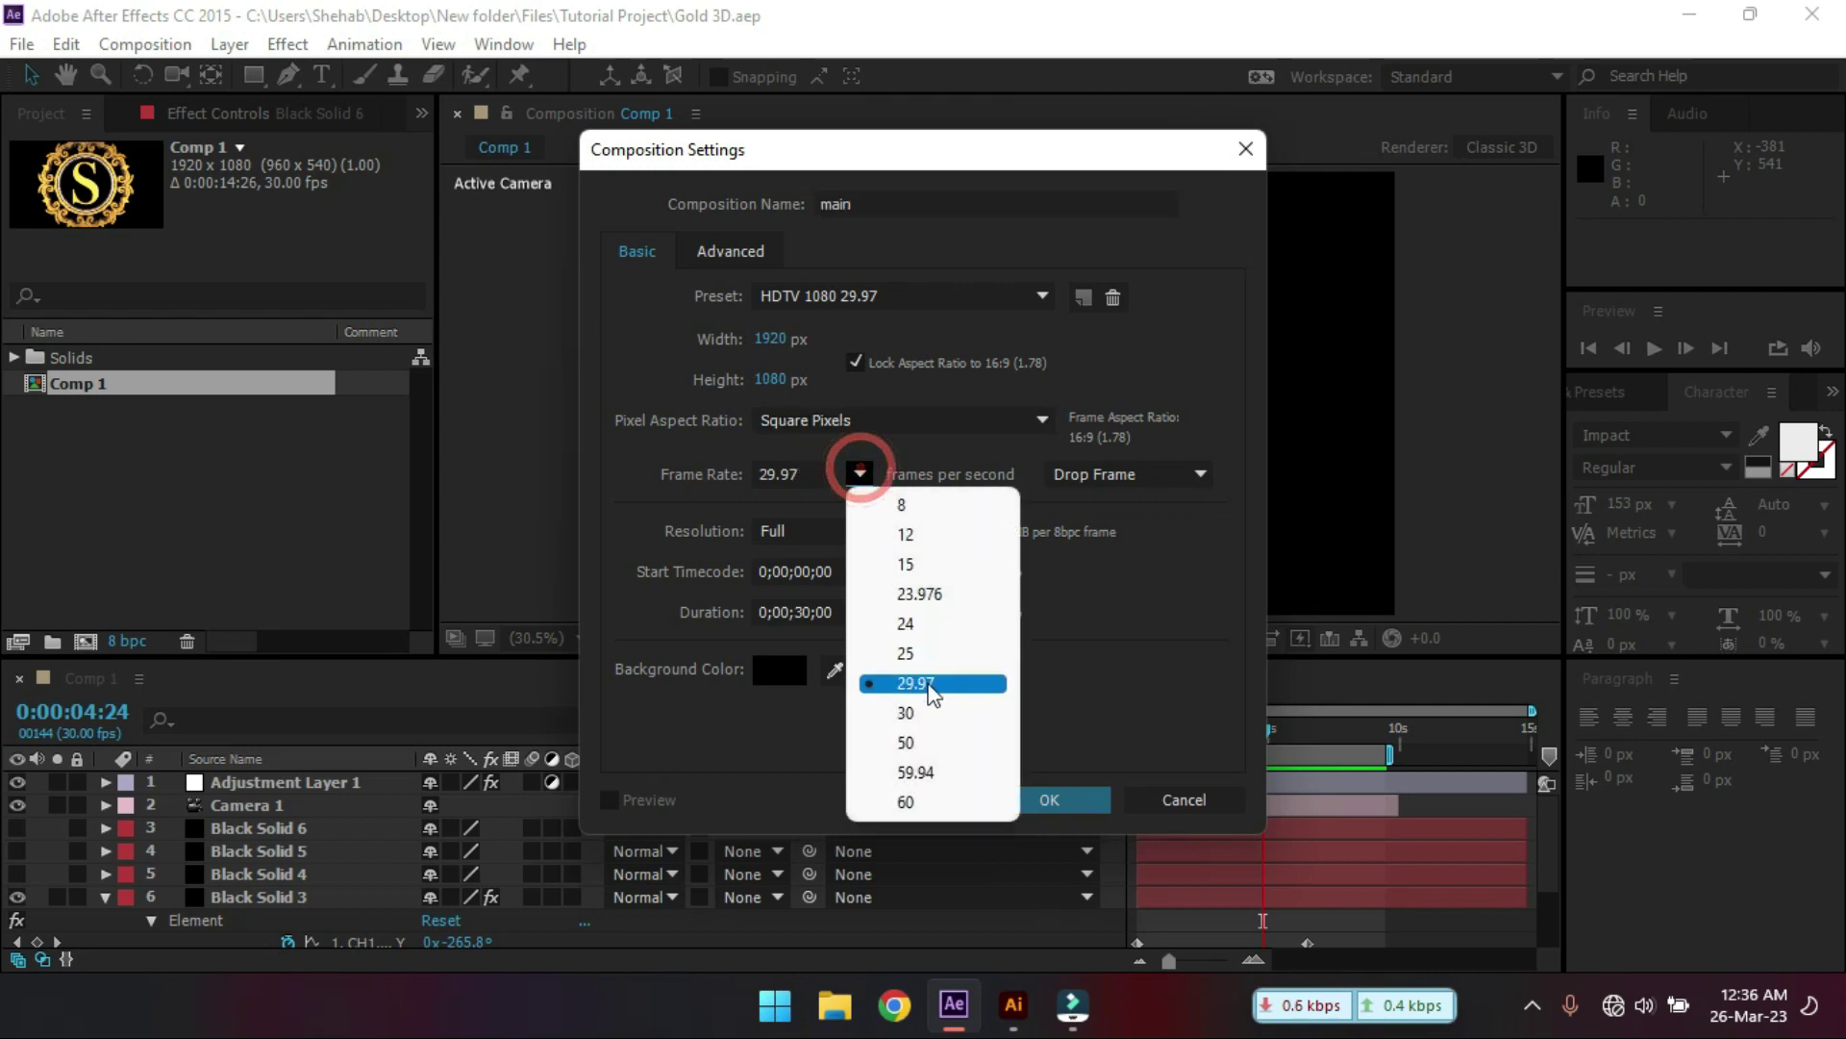
pyautogui.click(924, 699)
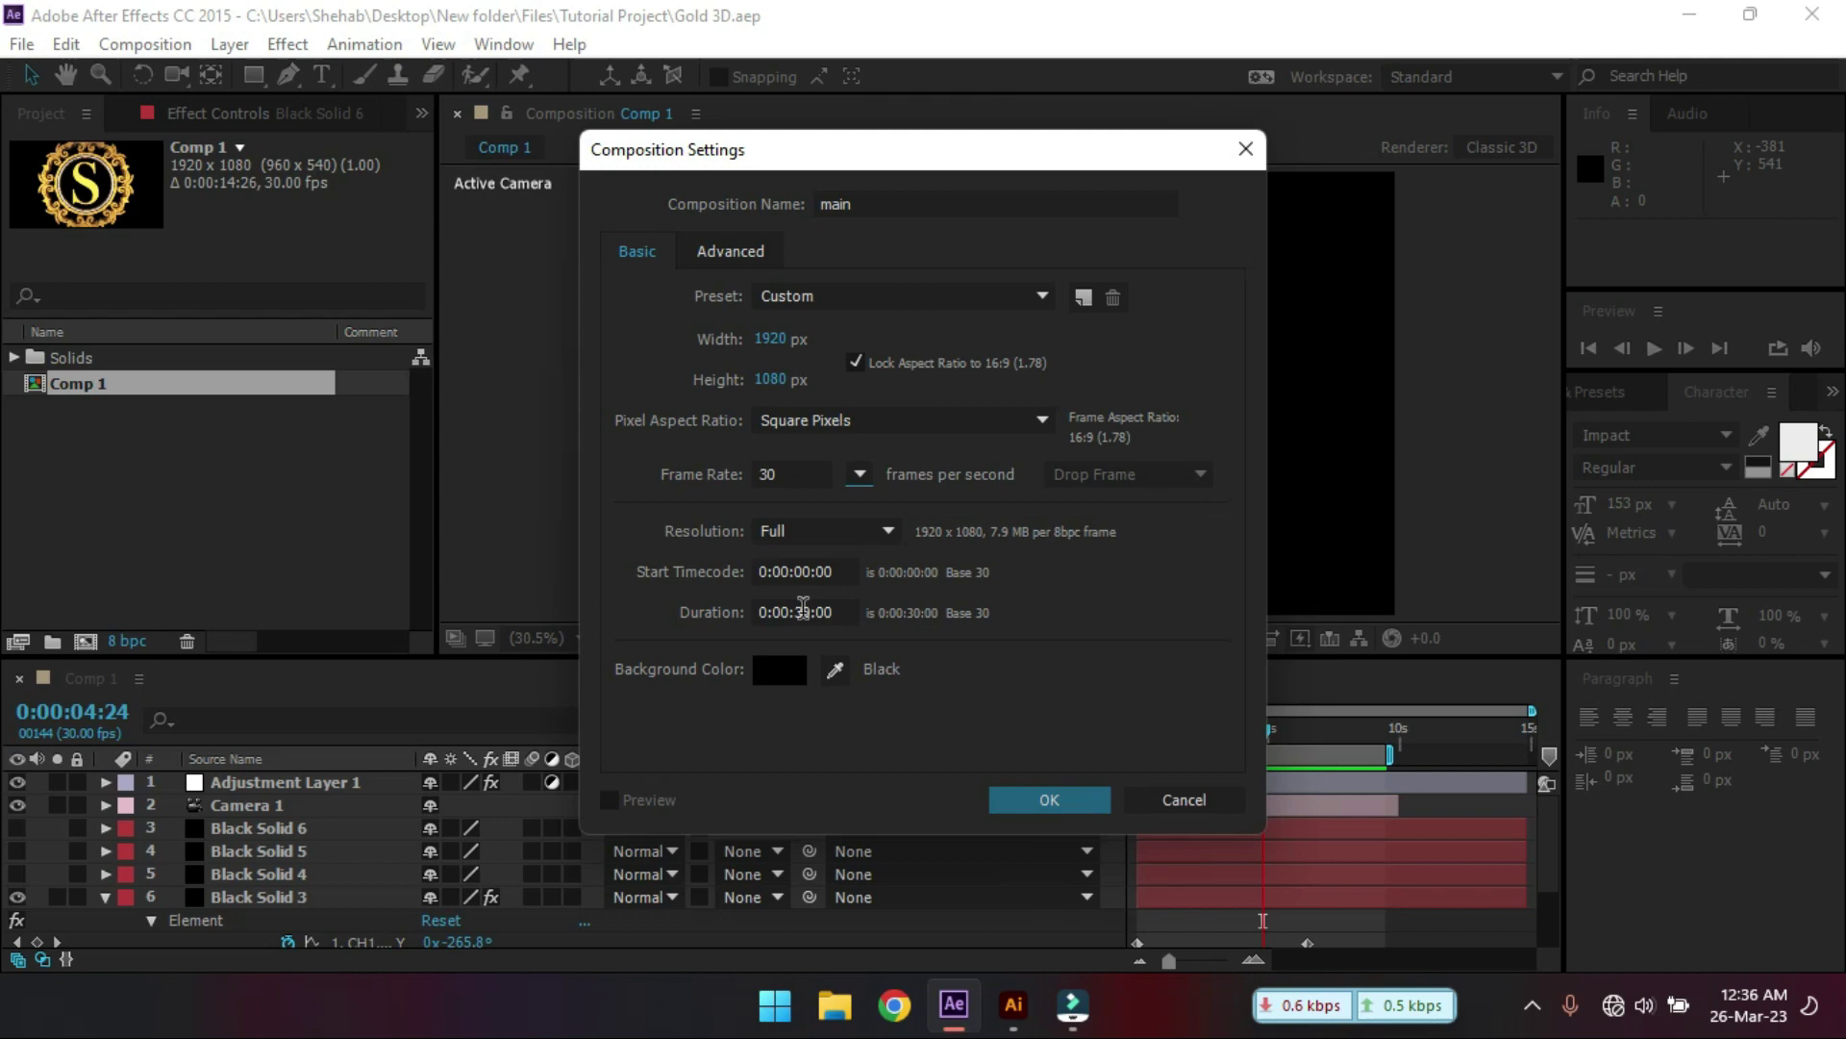
pyautogui.click(801, 608)
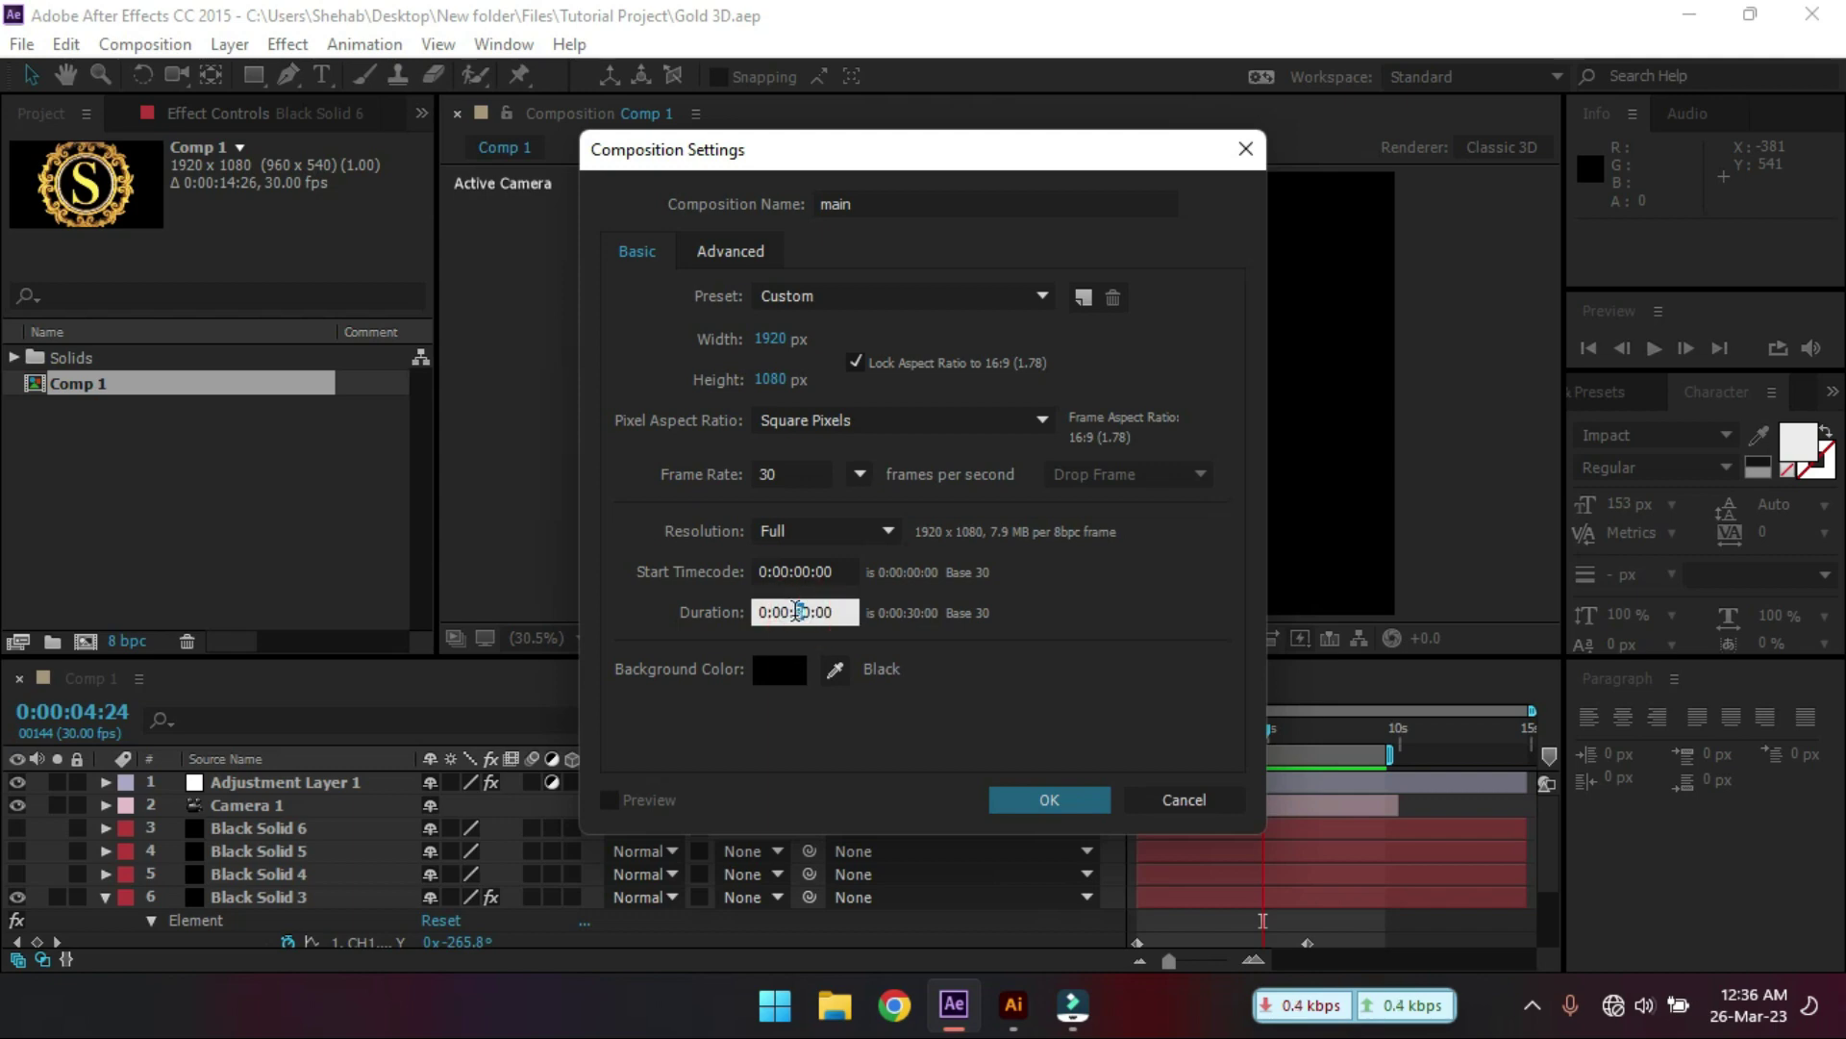
pyautogui.click(1049, 799)
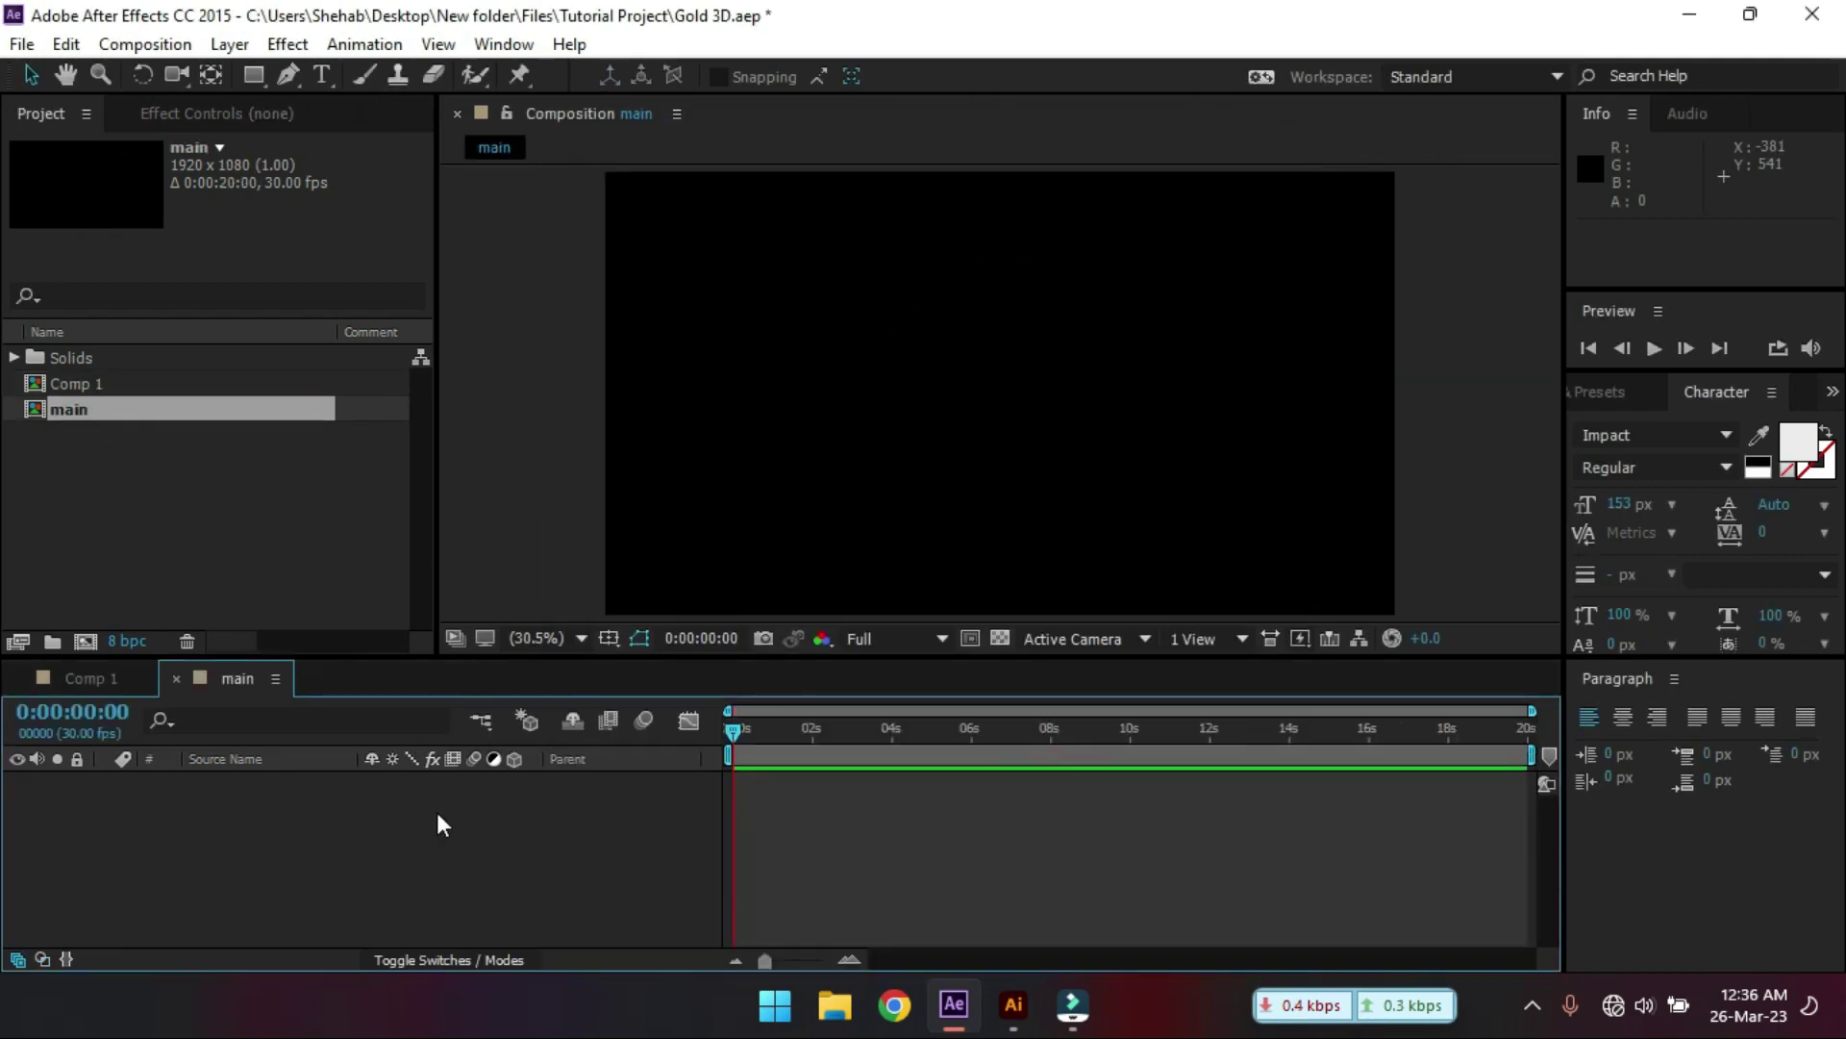
# - Add a black 1920 x 1080 solid layer named BG to the main composition
pyautogui.rightClick(186, 864)
pyautogui.moveTo(298, 602)
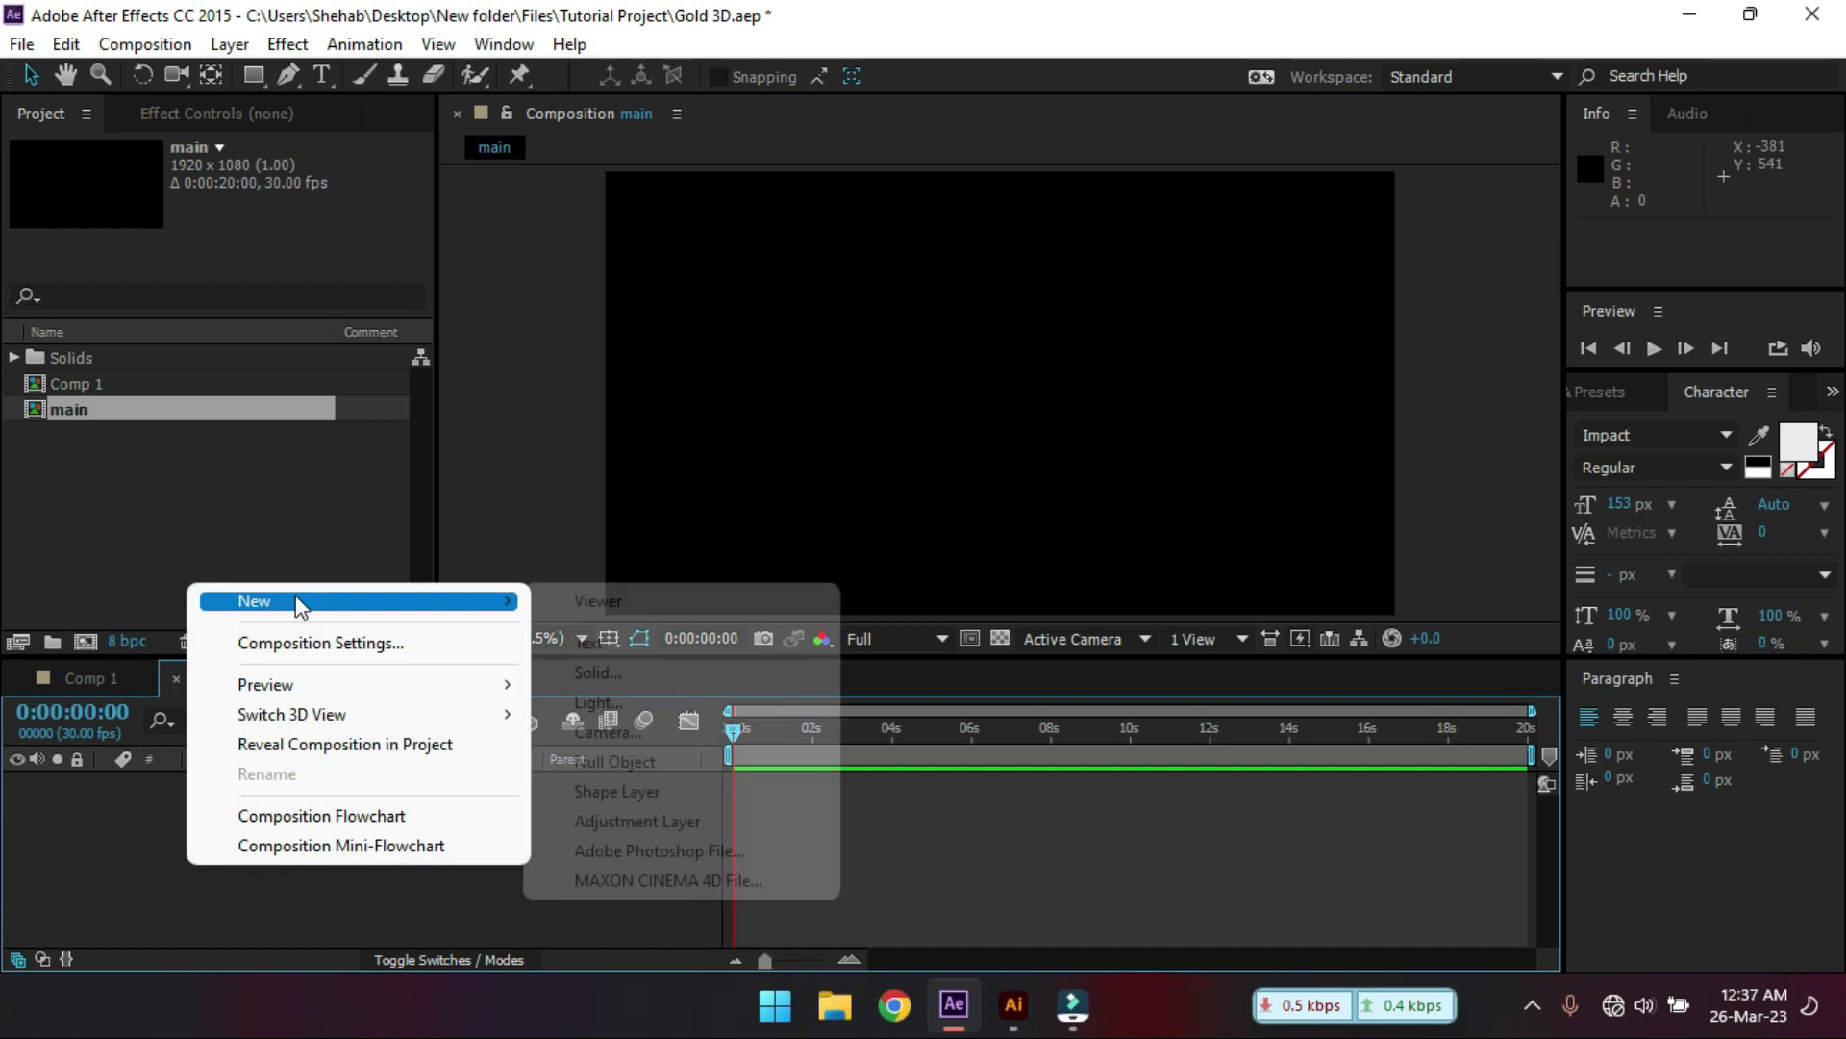
pyautogui.click(610, 672)
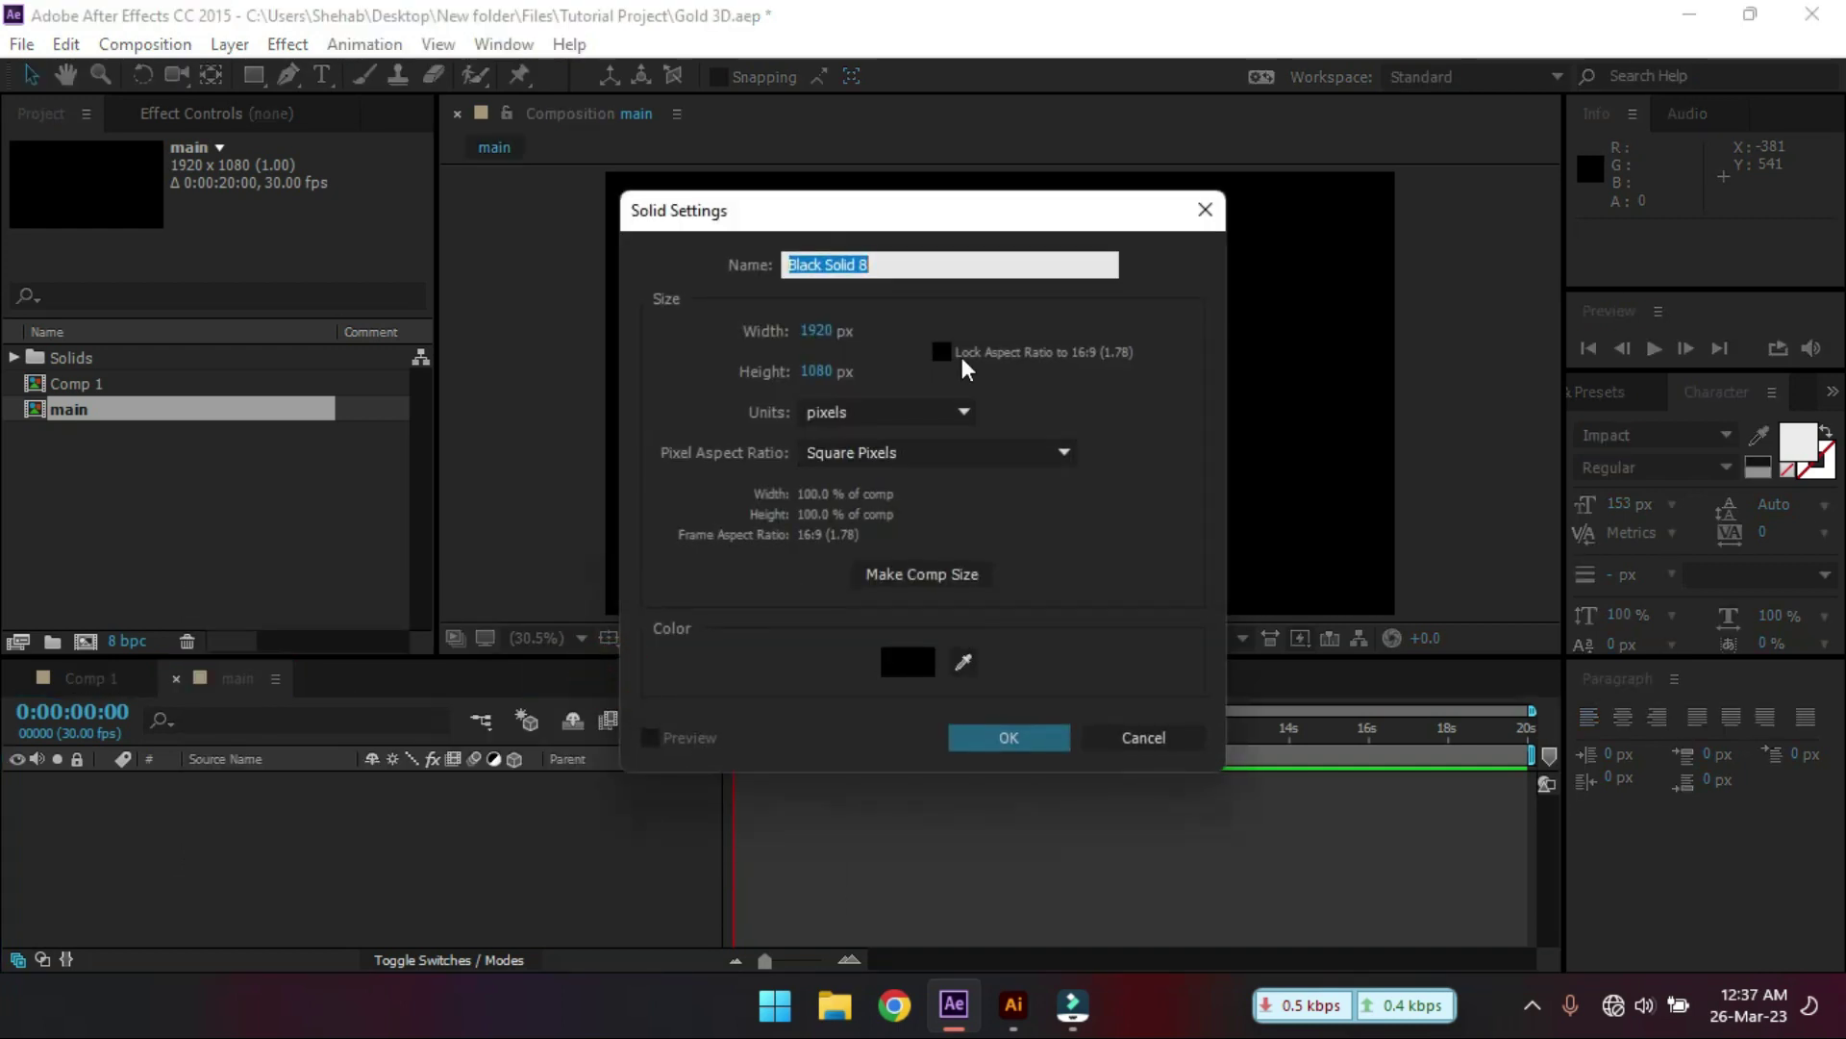
pyautogui.write('BG')
pyautogui.click(1007, 737)
# - Add another black 1920 x 1080 solid layer named mask-1 above the BG layer
pyautogui.click(239, 836)
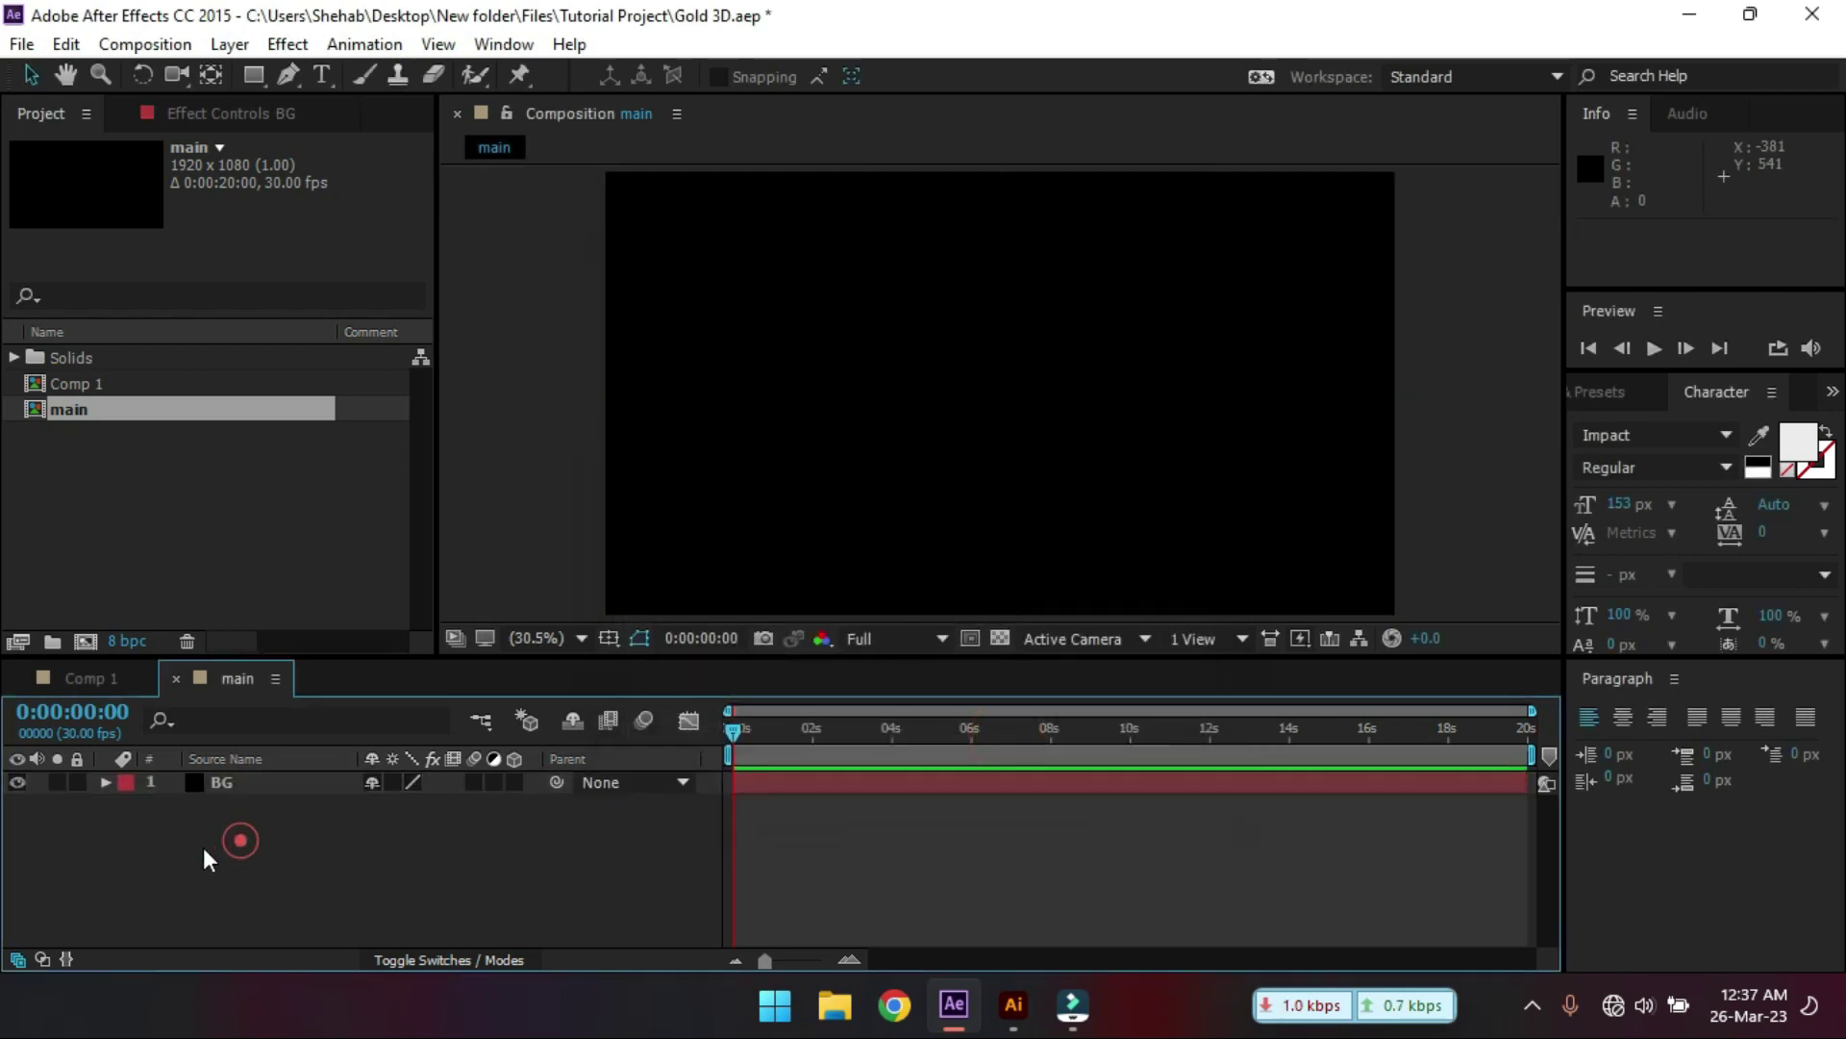
pyautogui.rightClick(220, 849)
pyautogui.moveTo(355, 584)
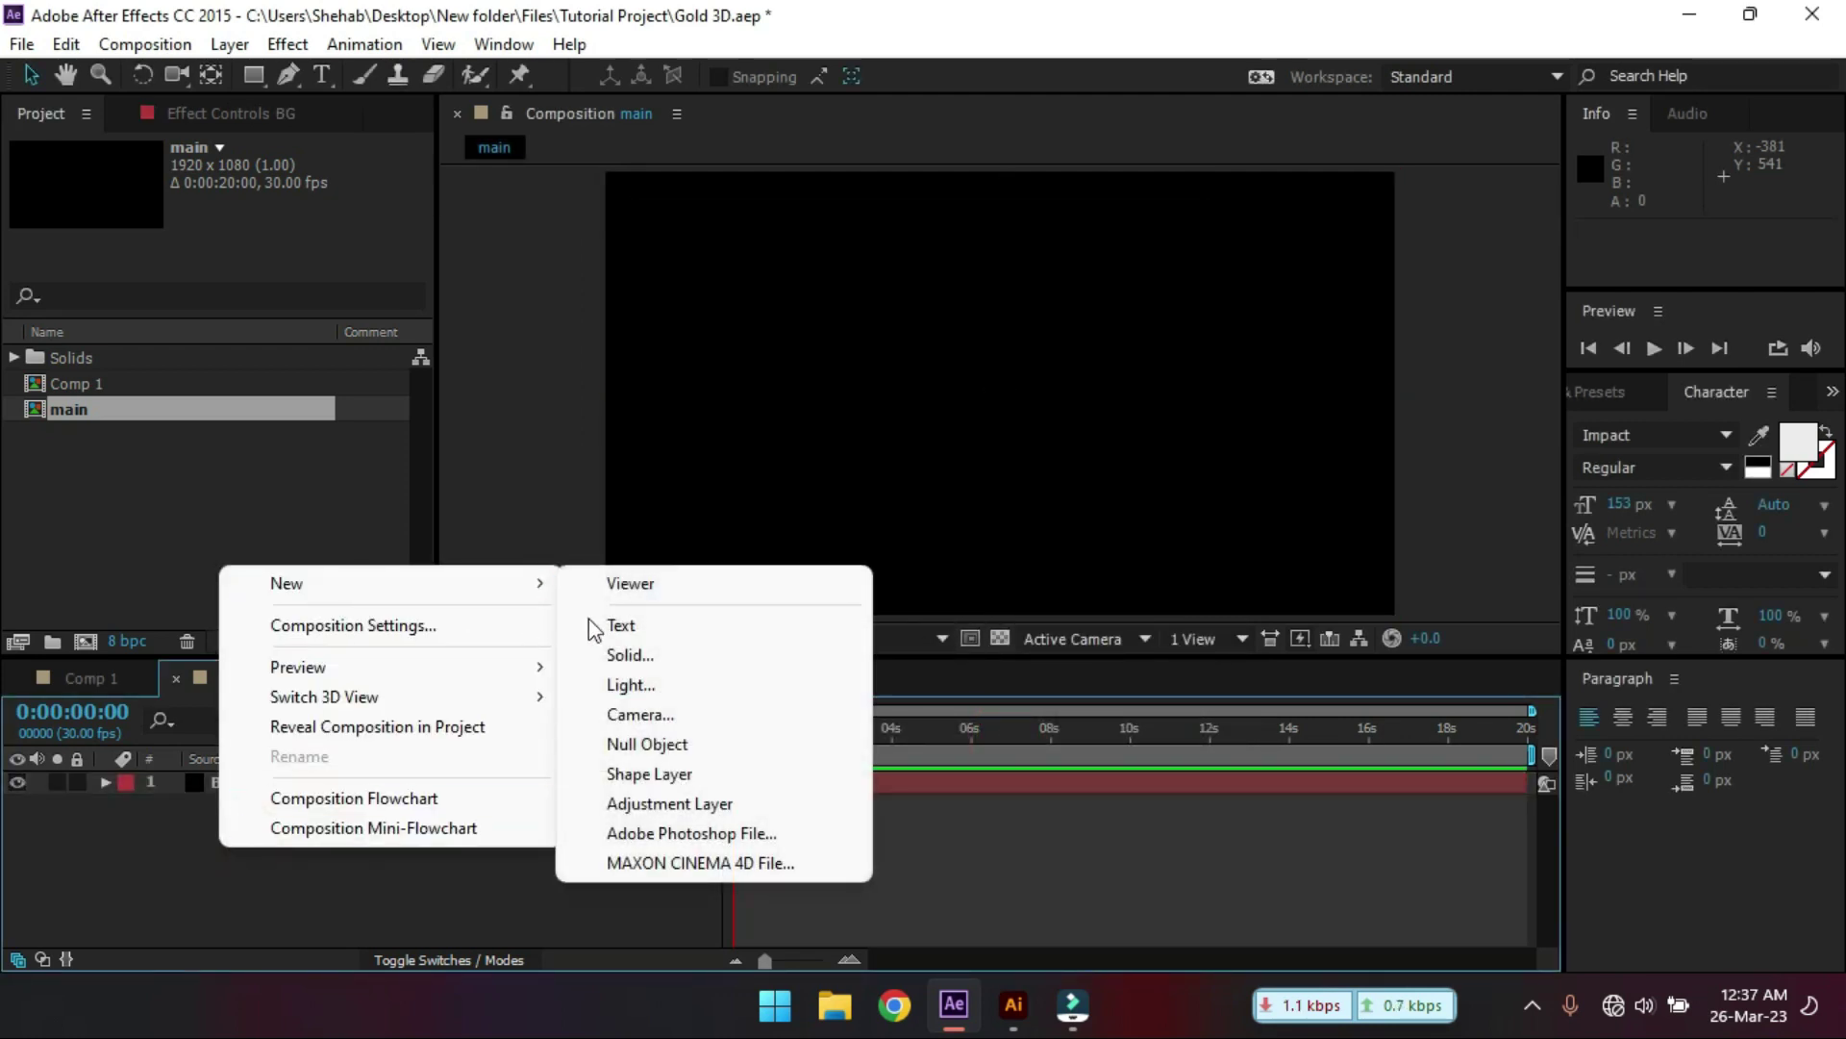
pyautogui.click(663, 658)
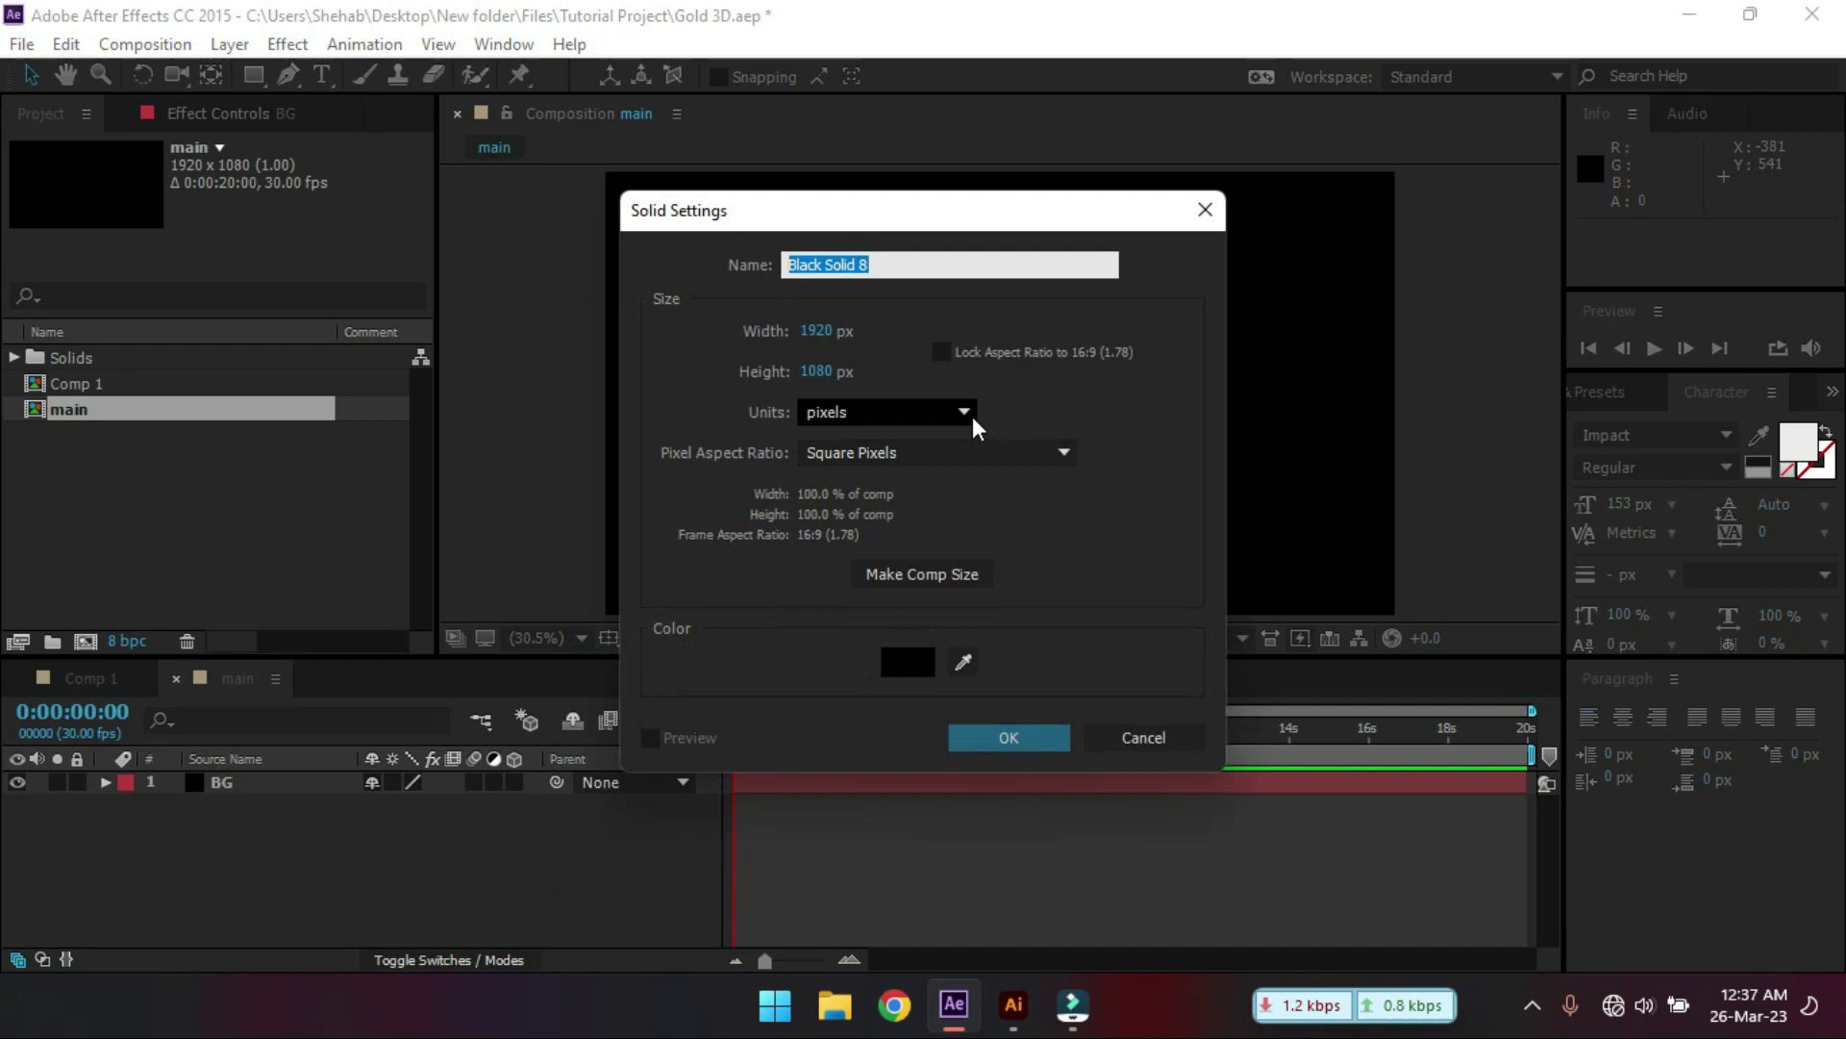
pyautogui.write('mask-1')
pyautogui.click(995, 742)
# - Switch to Illustrator and copy the ornamental outer ring of the S logo in logo.eps
pyautogui.click(1012, 1003)
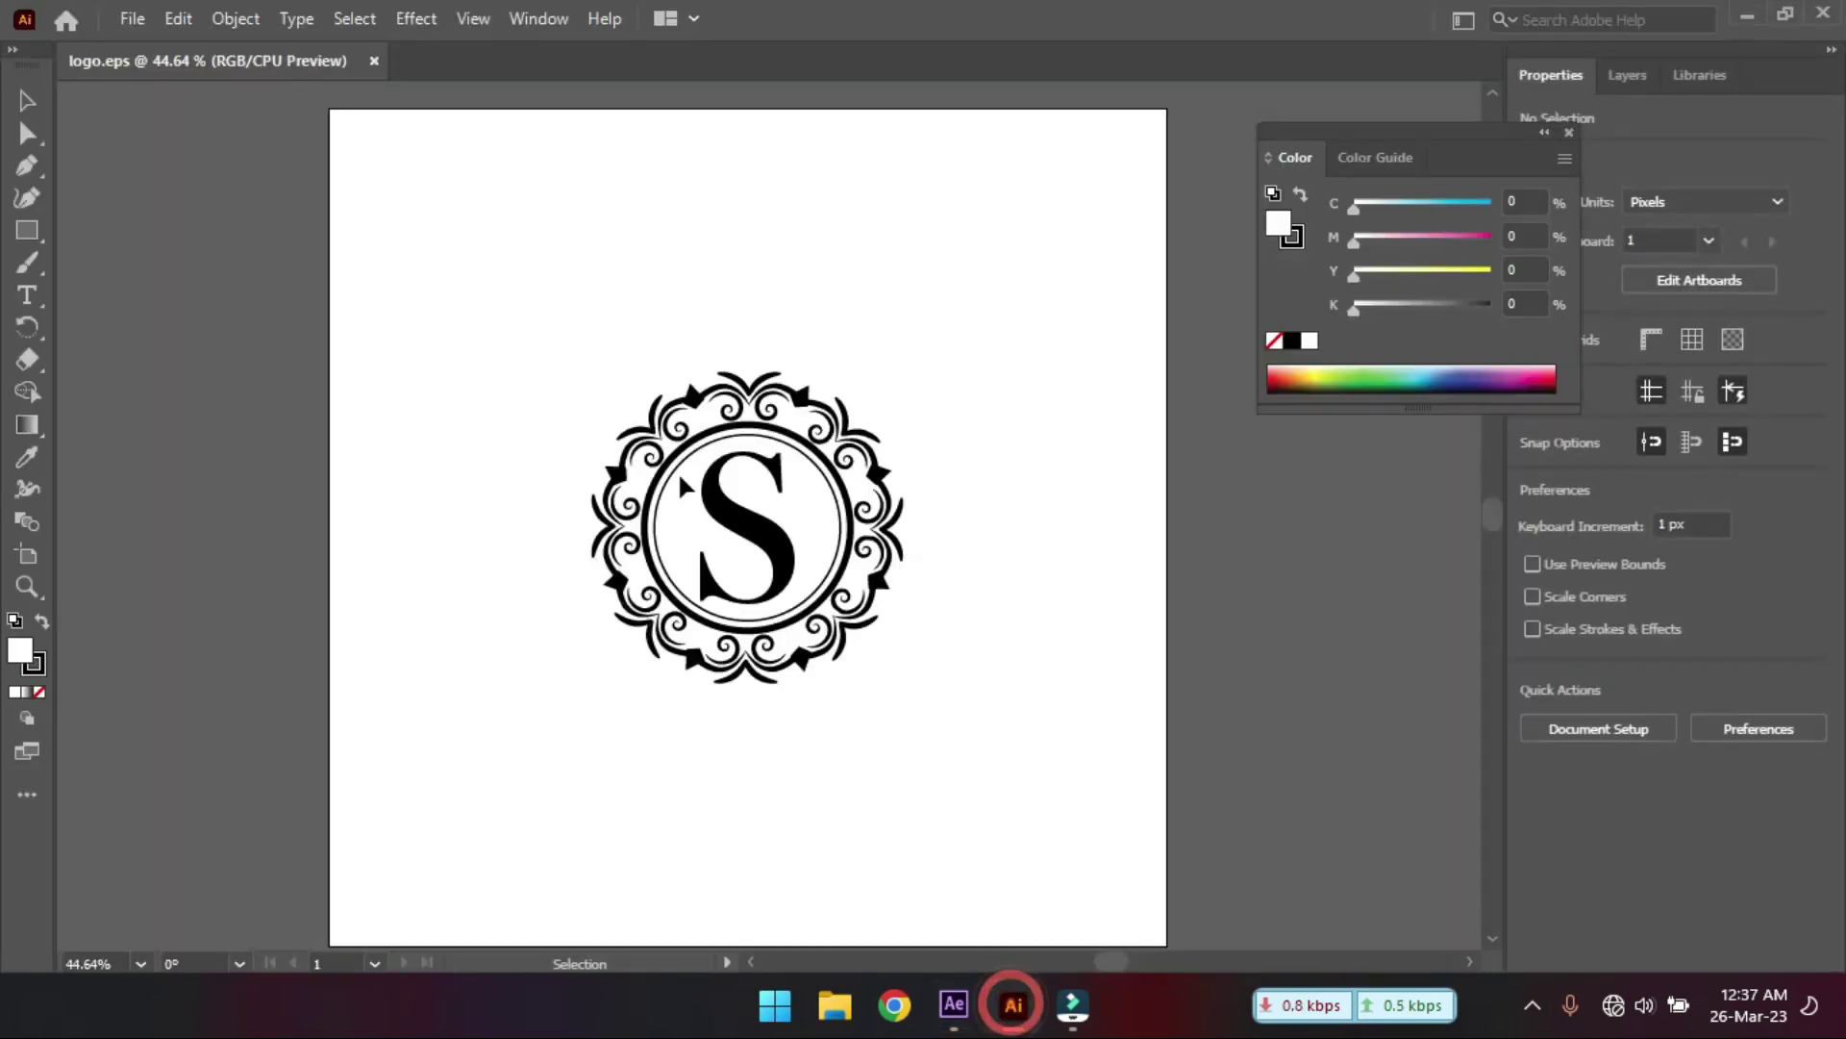
pyautogui.click(676, 426)
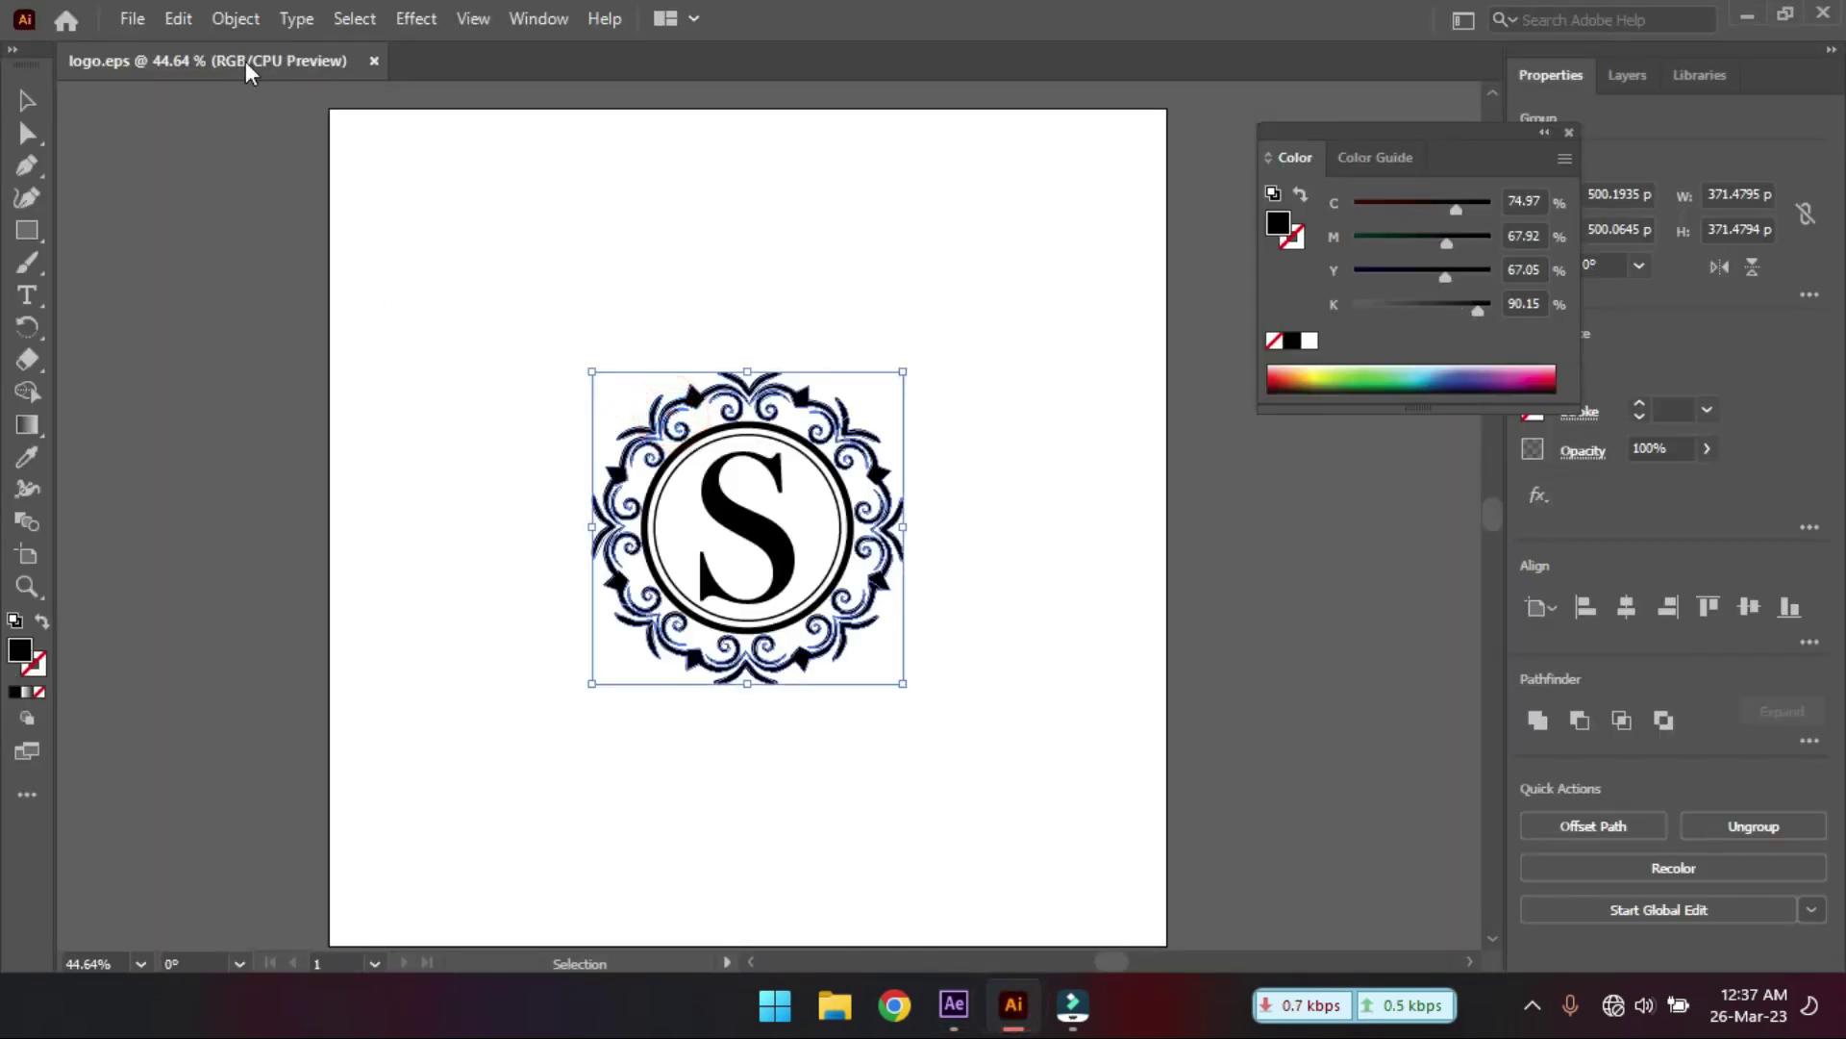
pyautogui.click(178, 18)
pyautogui.click(239, 157)
# - Switch back to After Effects and paste the copied ornamental ring onto the mask-1 layer
pyautogui.click(954, 1003)
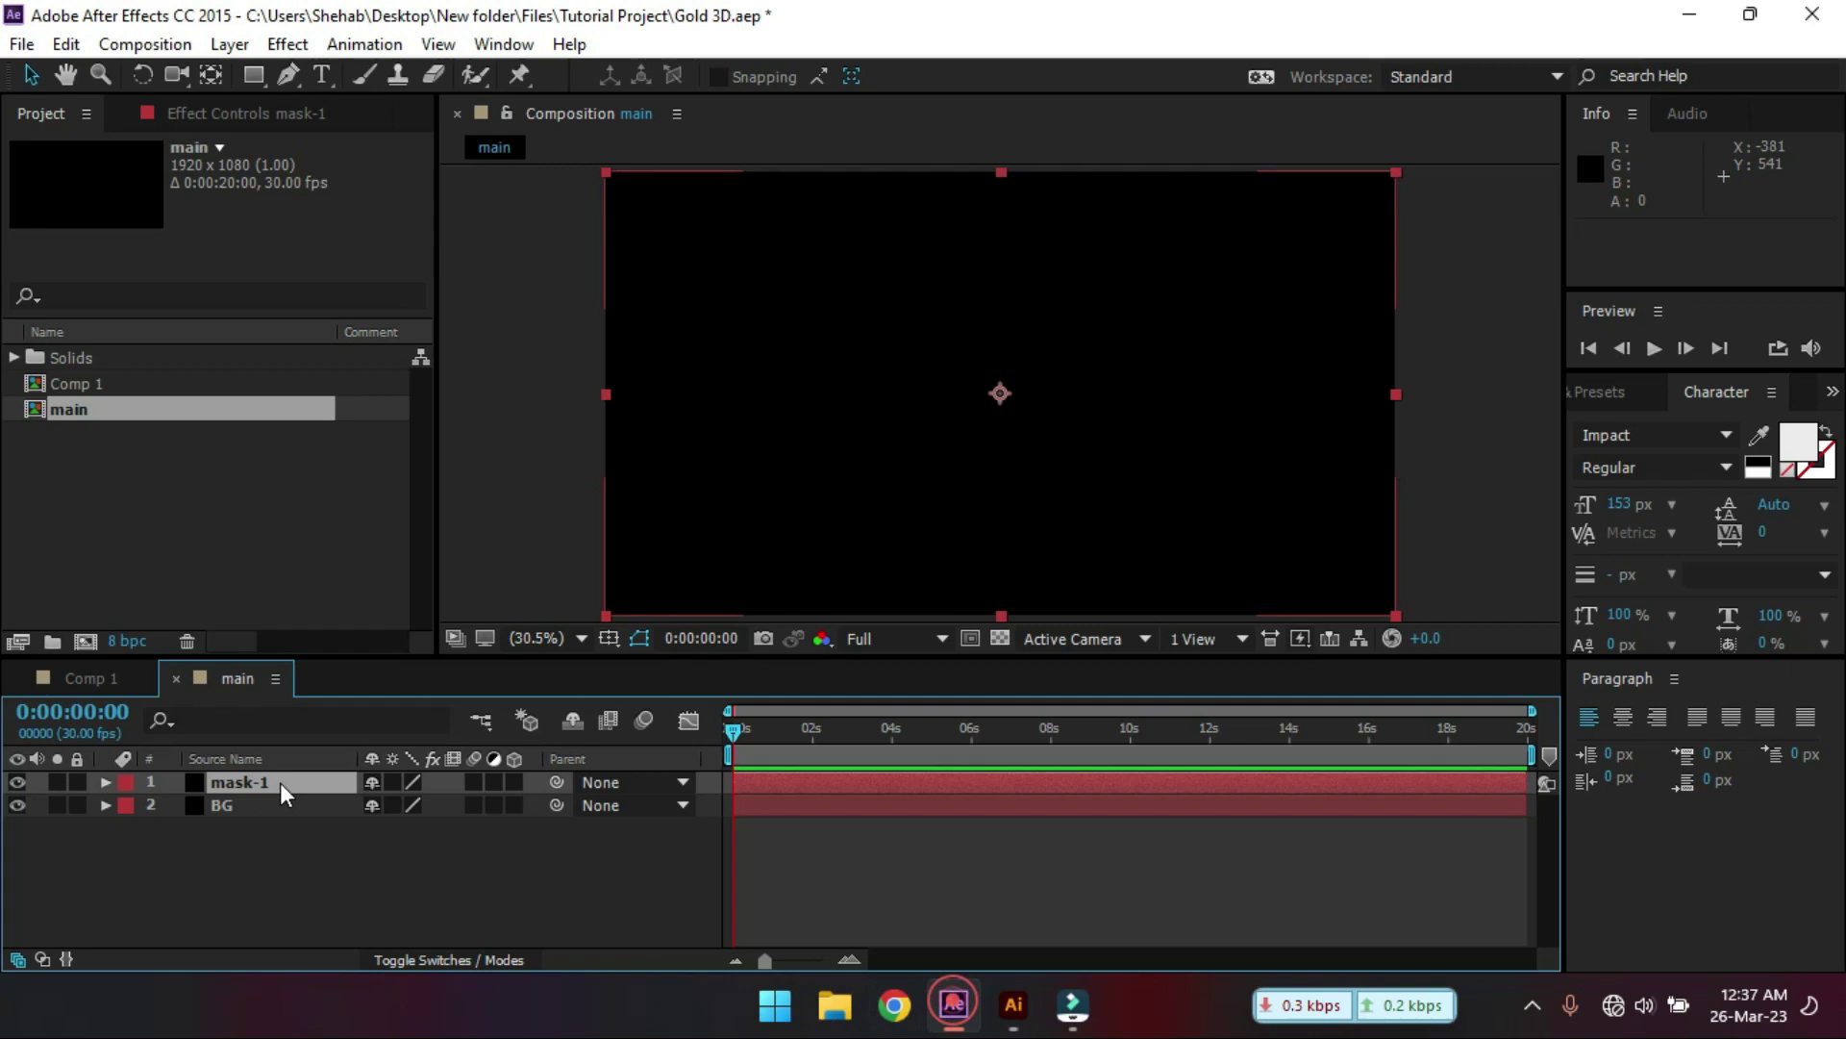
pyautogui.click(229, 783)
pyautogui.click(65, 45)
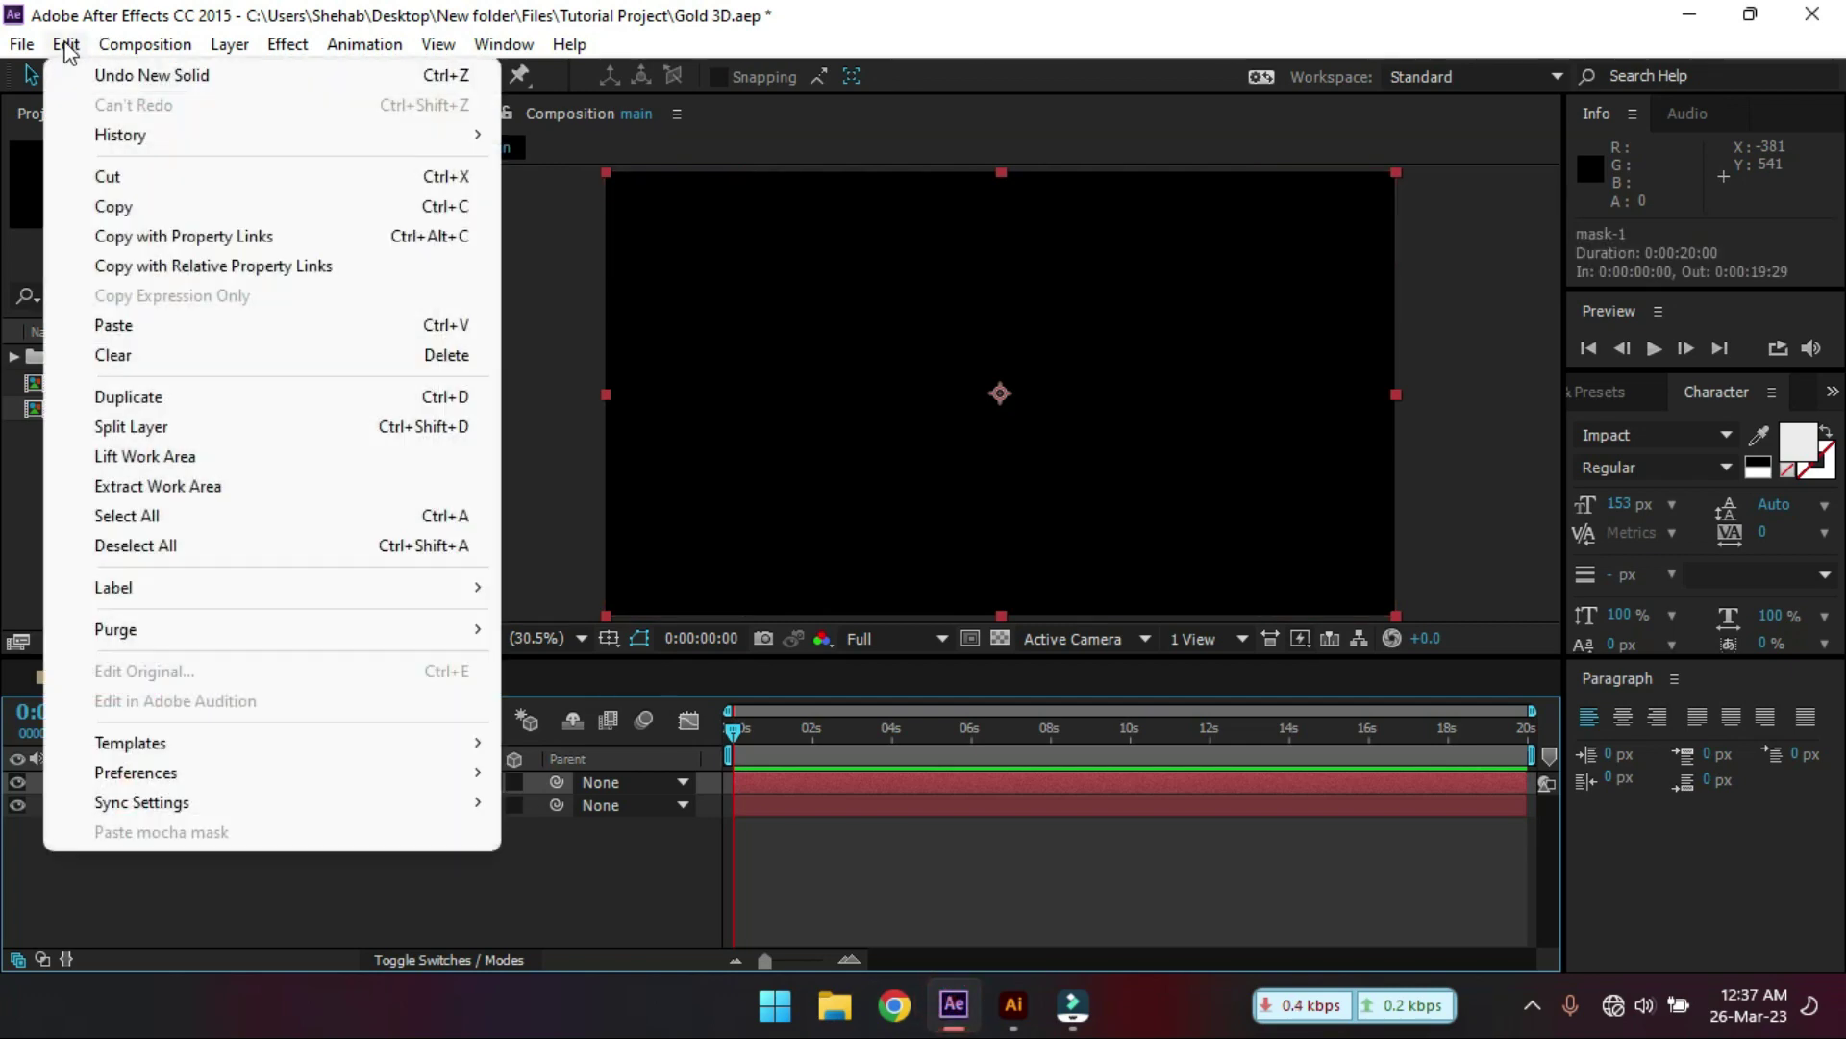
pyautogui.click(156, 327)
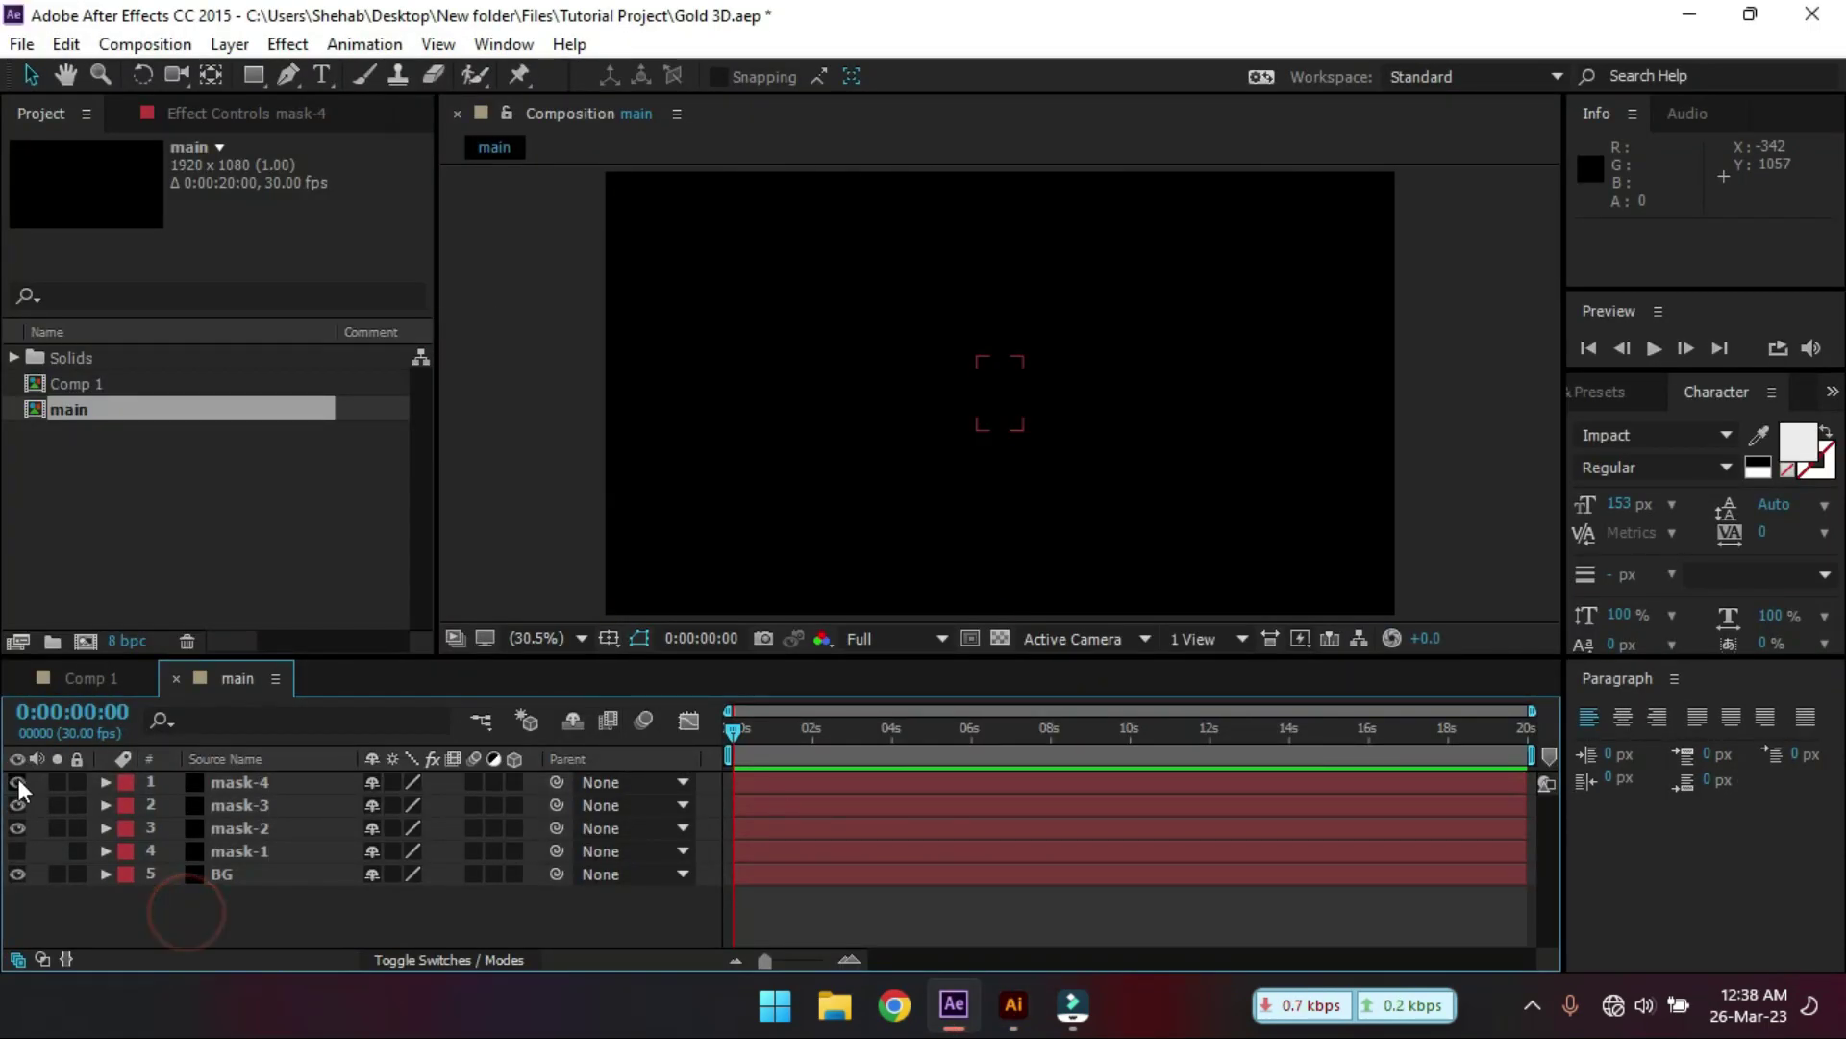
# - Add a new 1920 x 1080 solid named Element 3D above the hidden mask layers
pyautogui.rightClick(226, 895)
pyautogui.moveTo(381, 635)
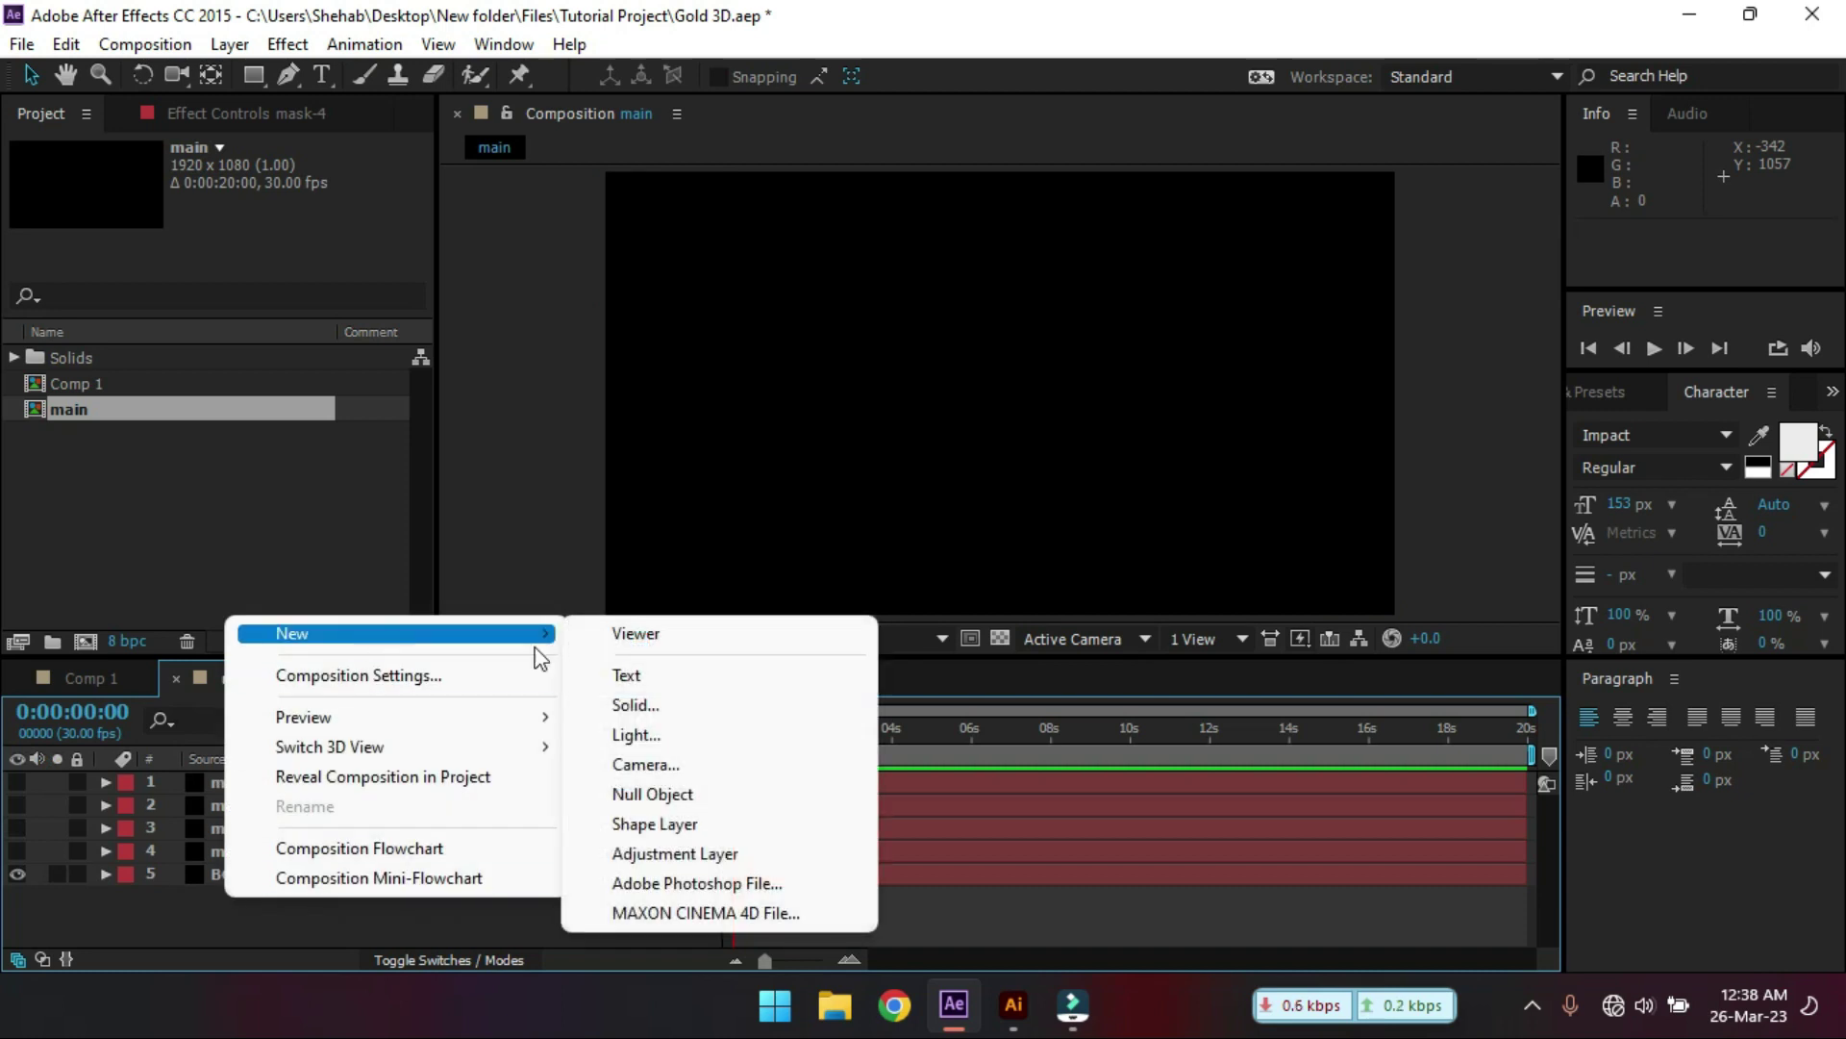
pyautogui.click(740, 705)
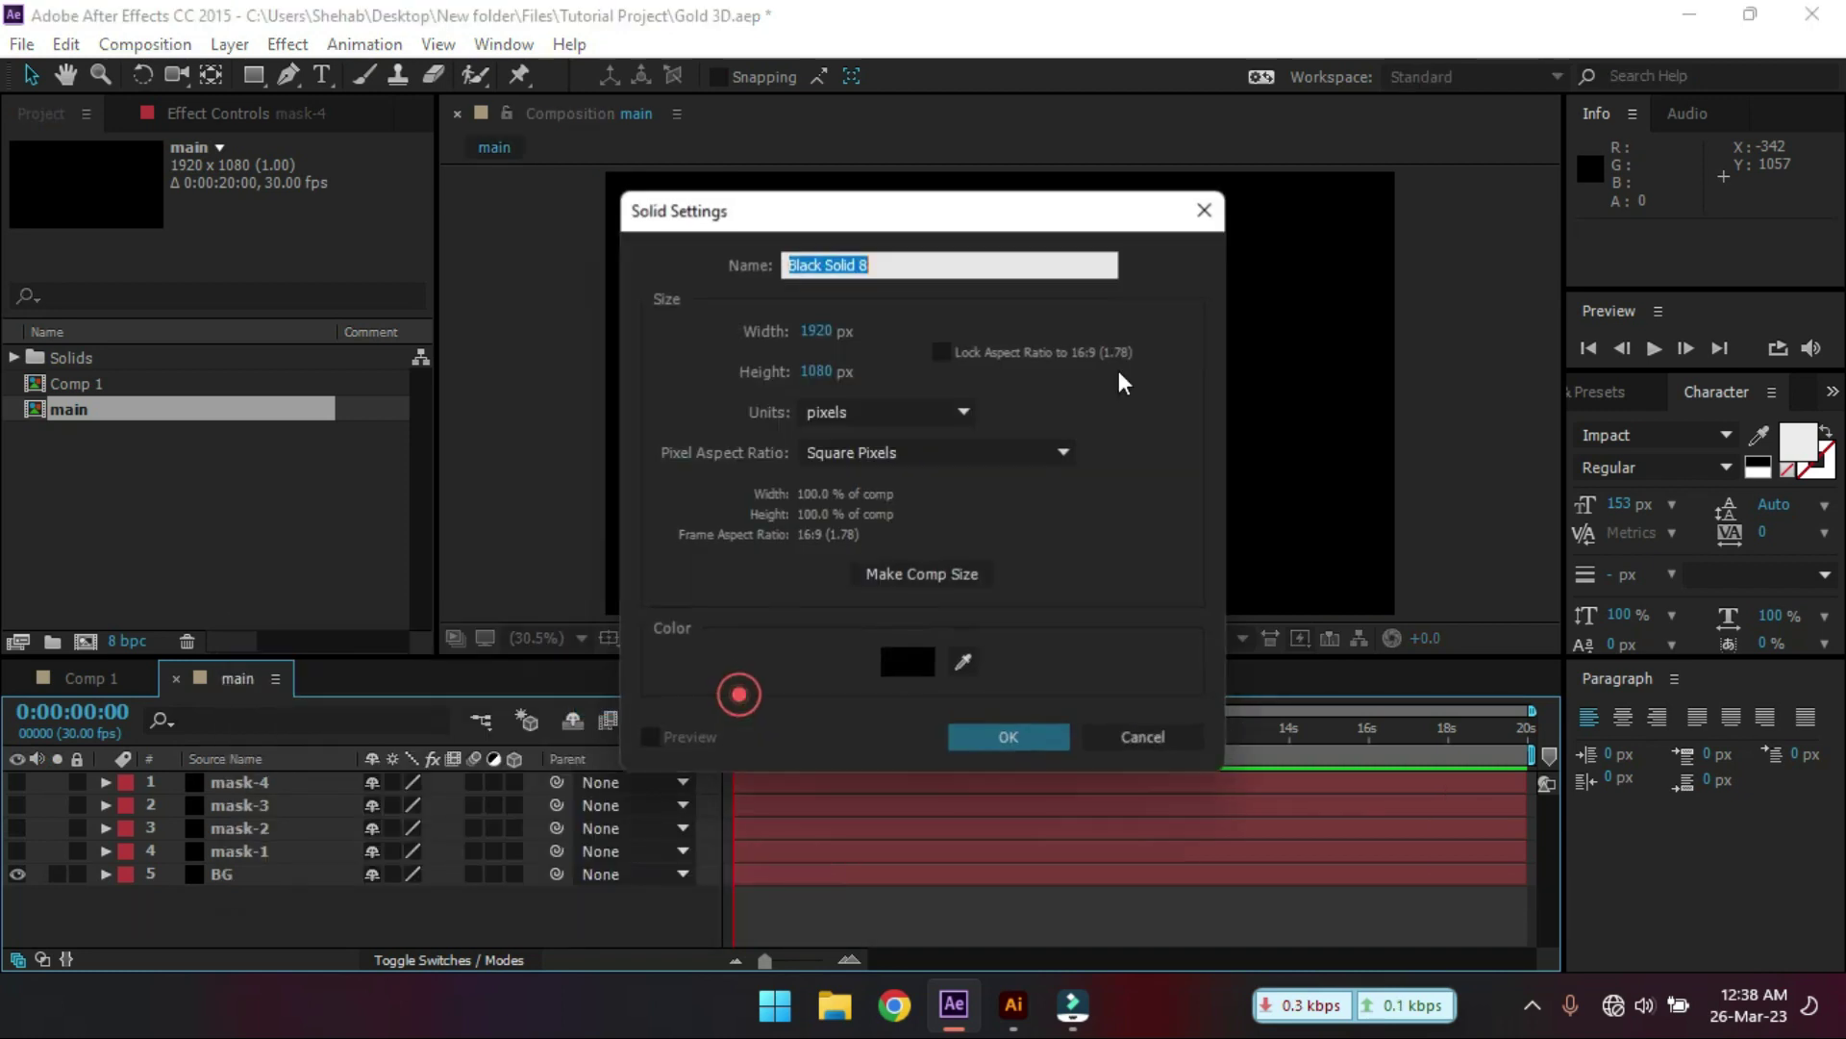
pyautogui.write('E')
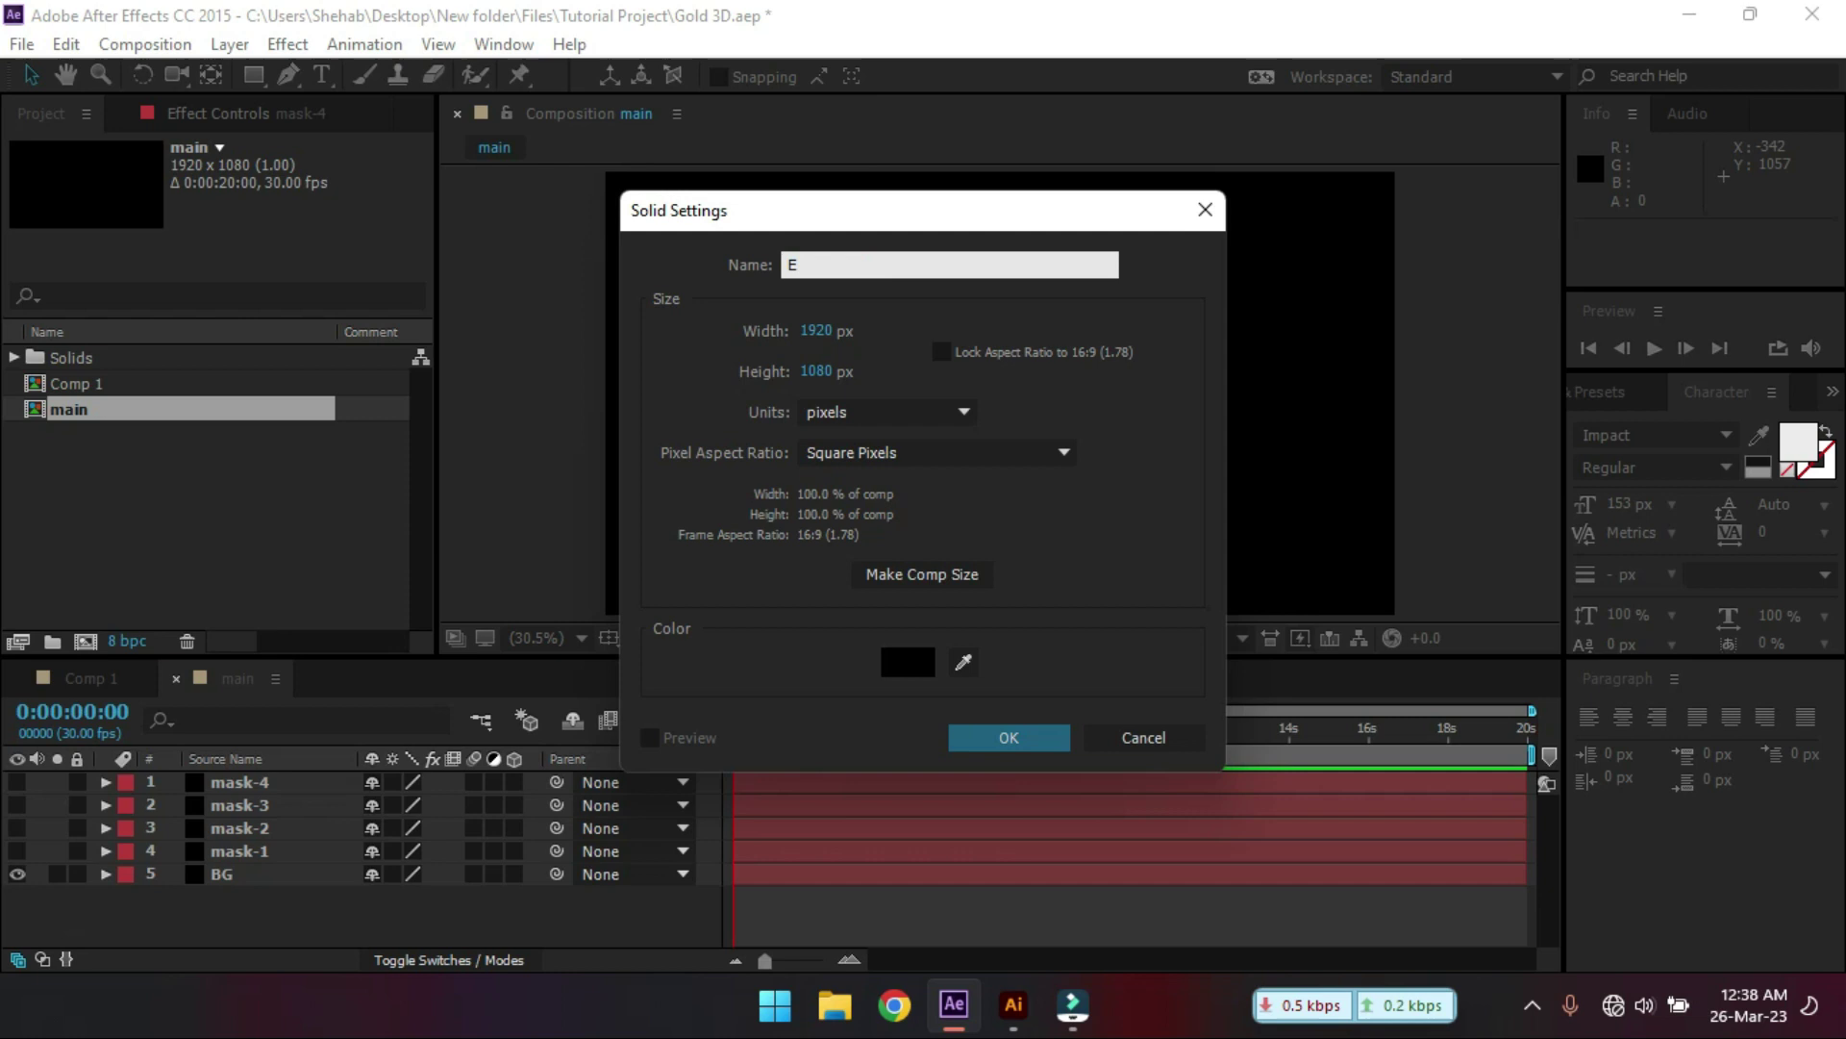
pyautogui.write('lement 3D')
pyautogui.press('Return')
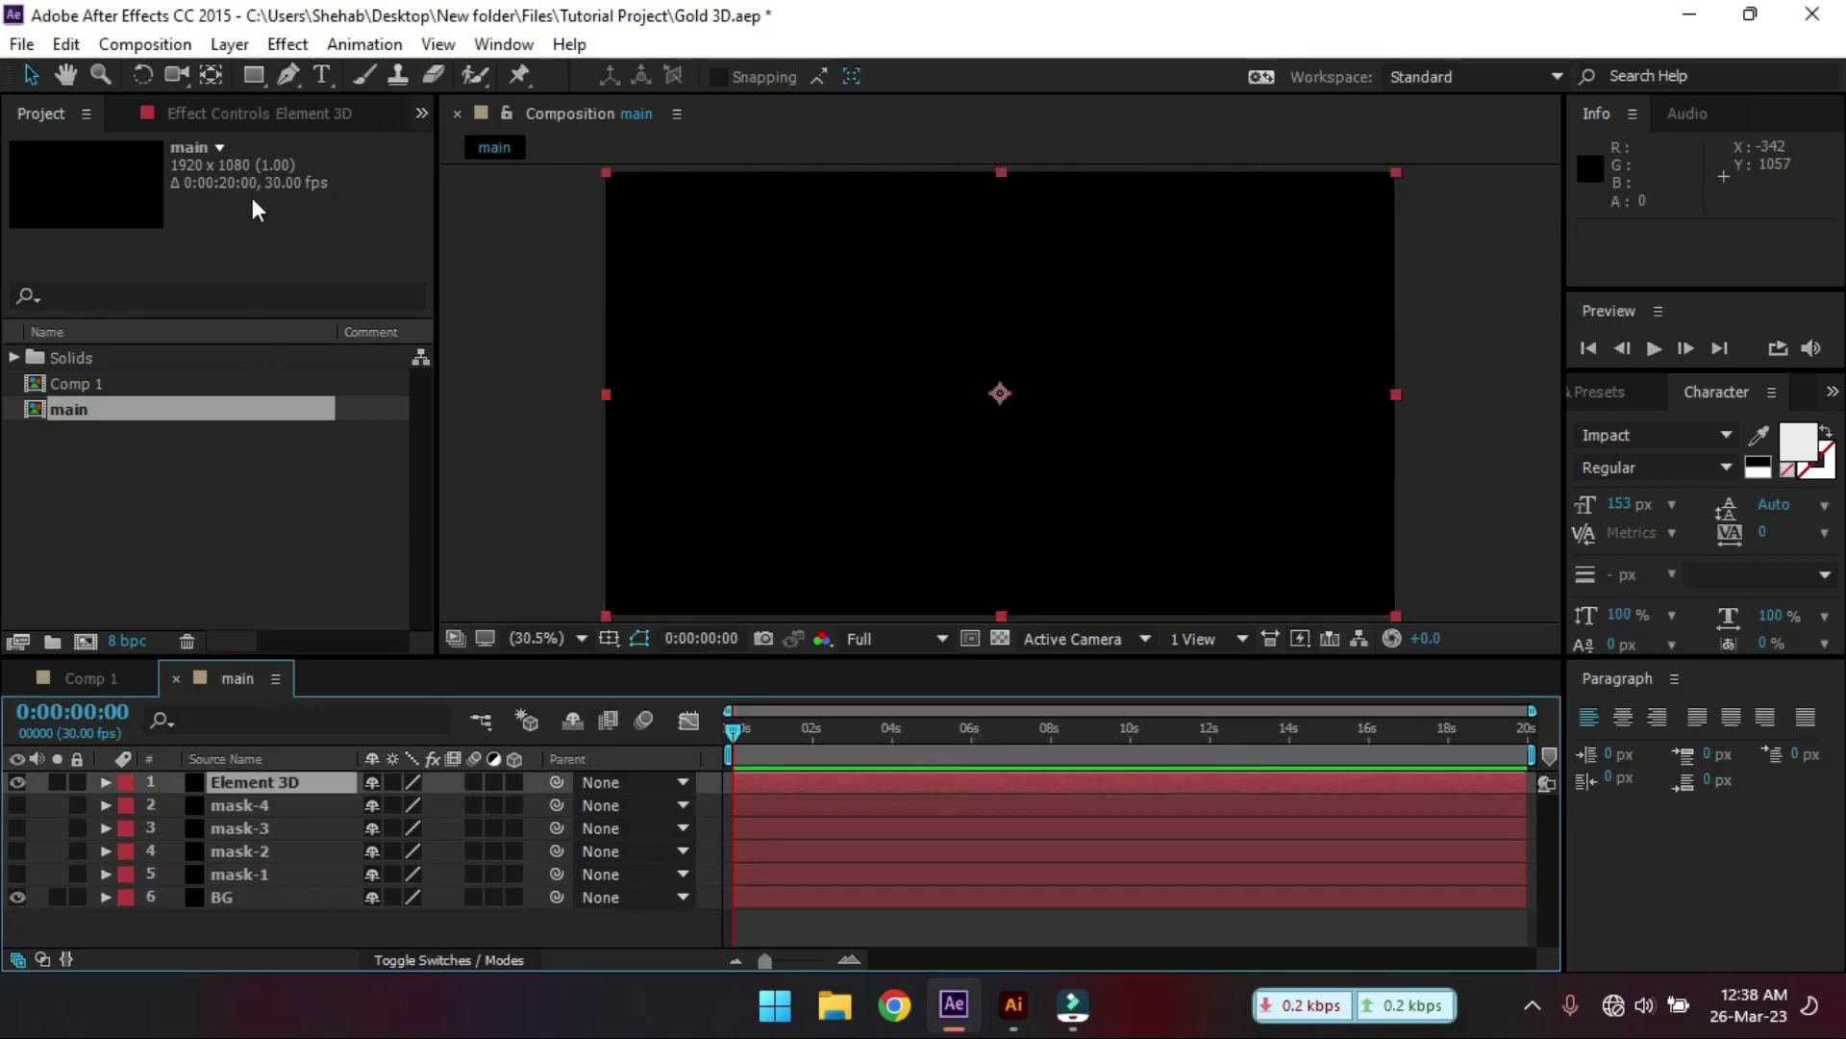
# - Apply the Video Copilot Element effect to the Element 3D layer
pyautogui.click(287, 45)
pyautogui.moveTo(413, 833)
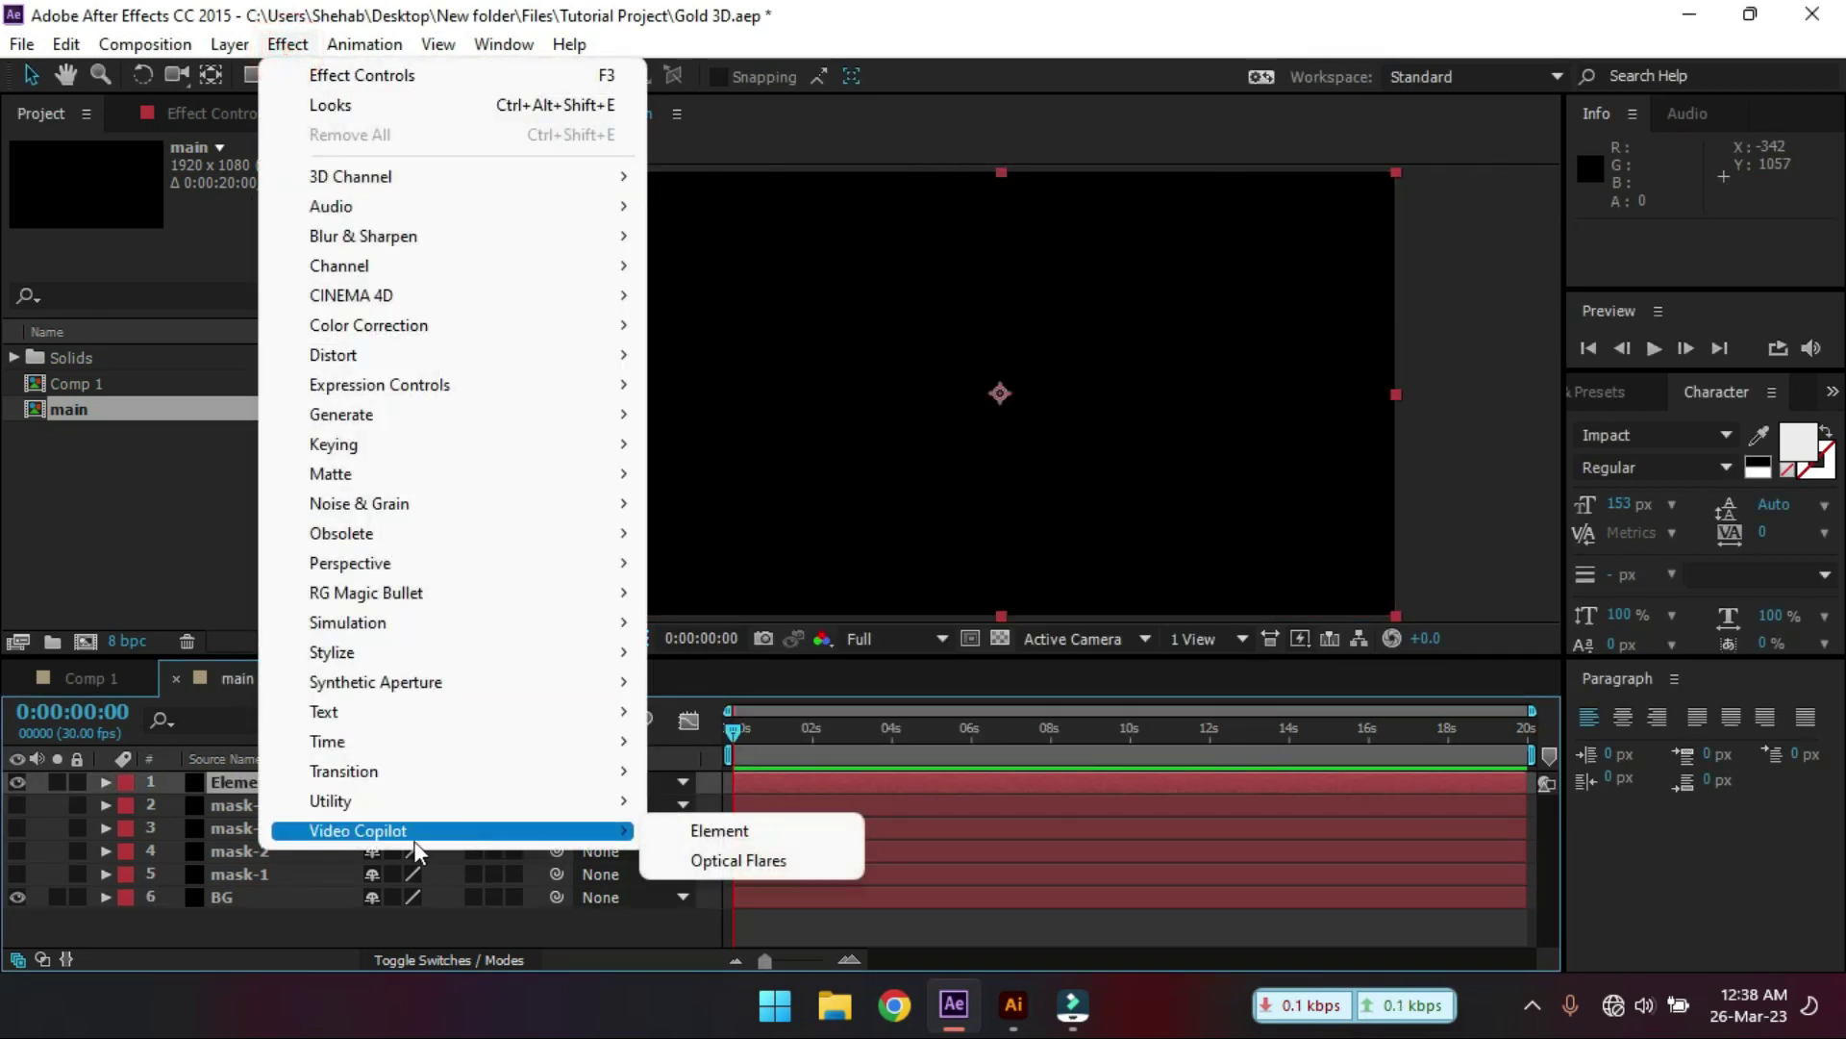
pyautogui.click(740, 833)
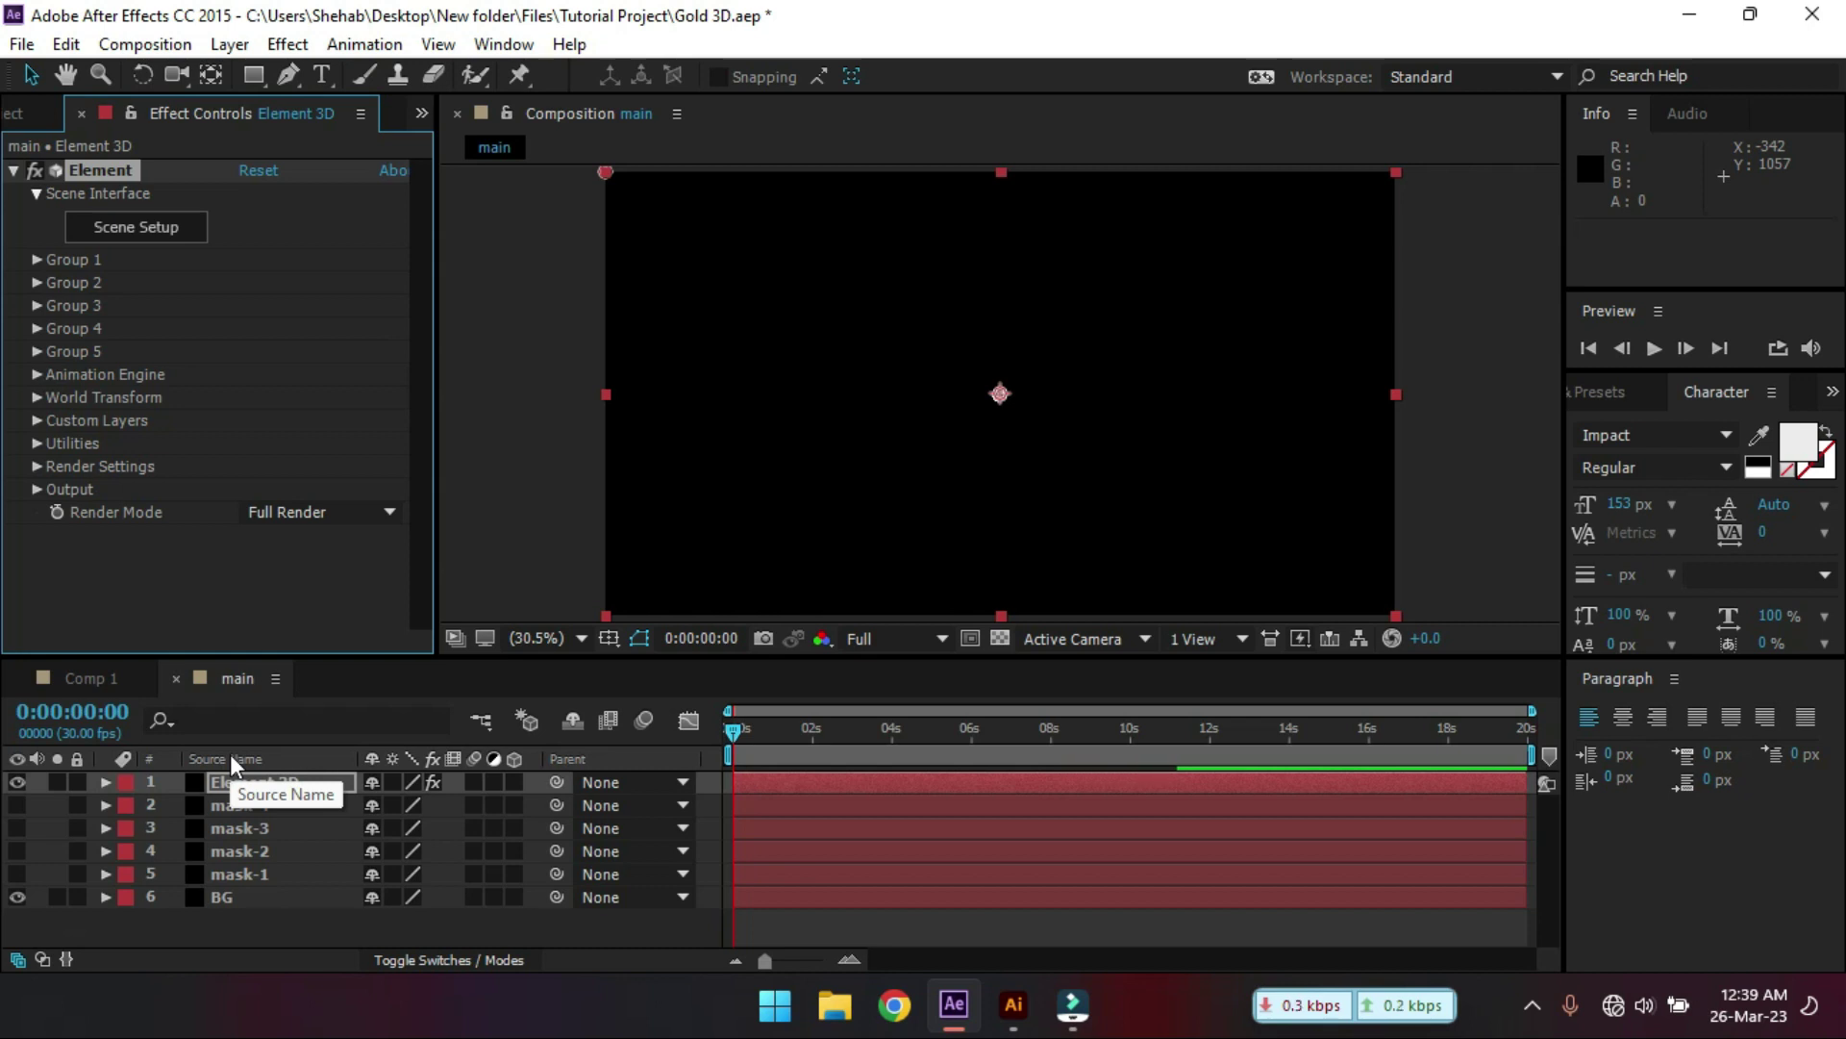
# - In the Element effect's custom text and masks, assign mask-1, mask-2, mask-3 and mask-4 to Path Layers 1 to 4 respectively
pyautogui.click(36, 421)
pyautogui.click(61, 442)
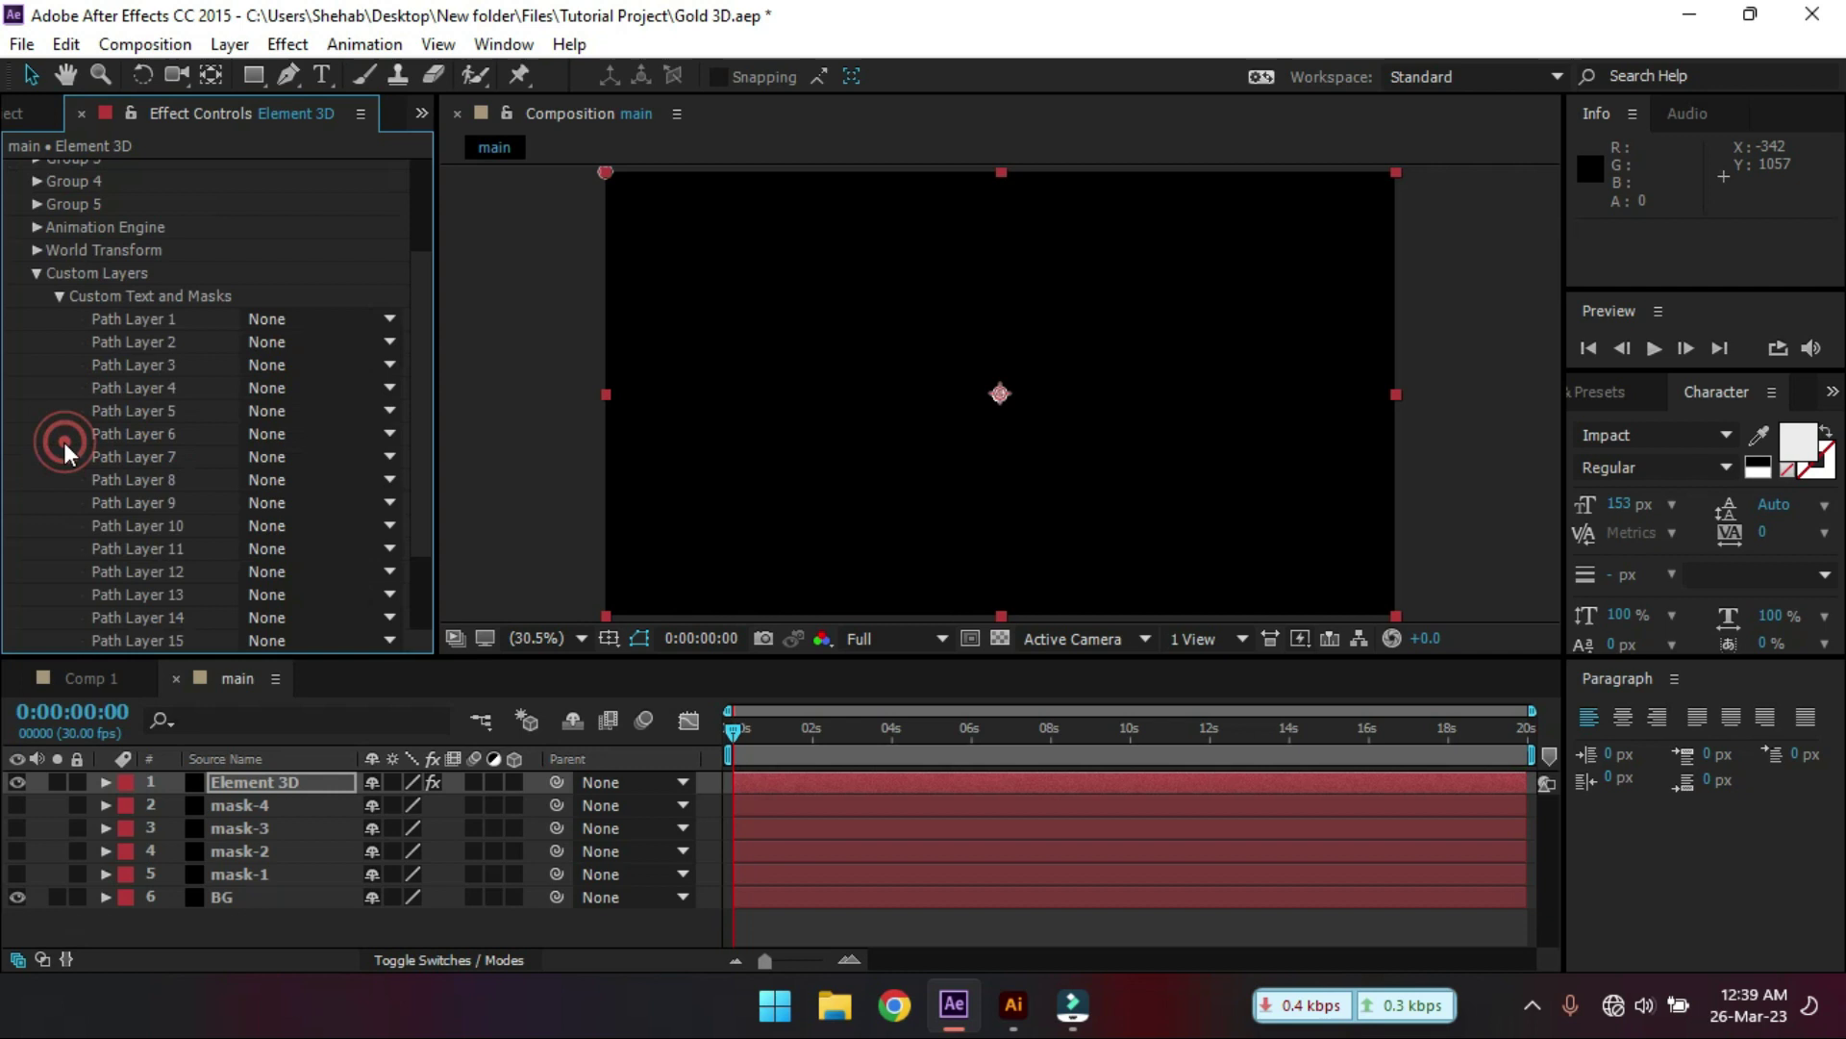
pyautogui.click(297, 308)
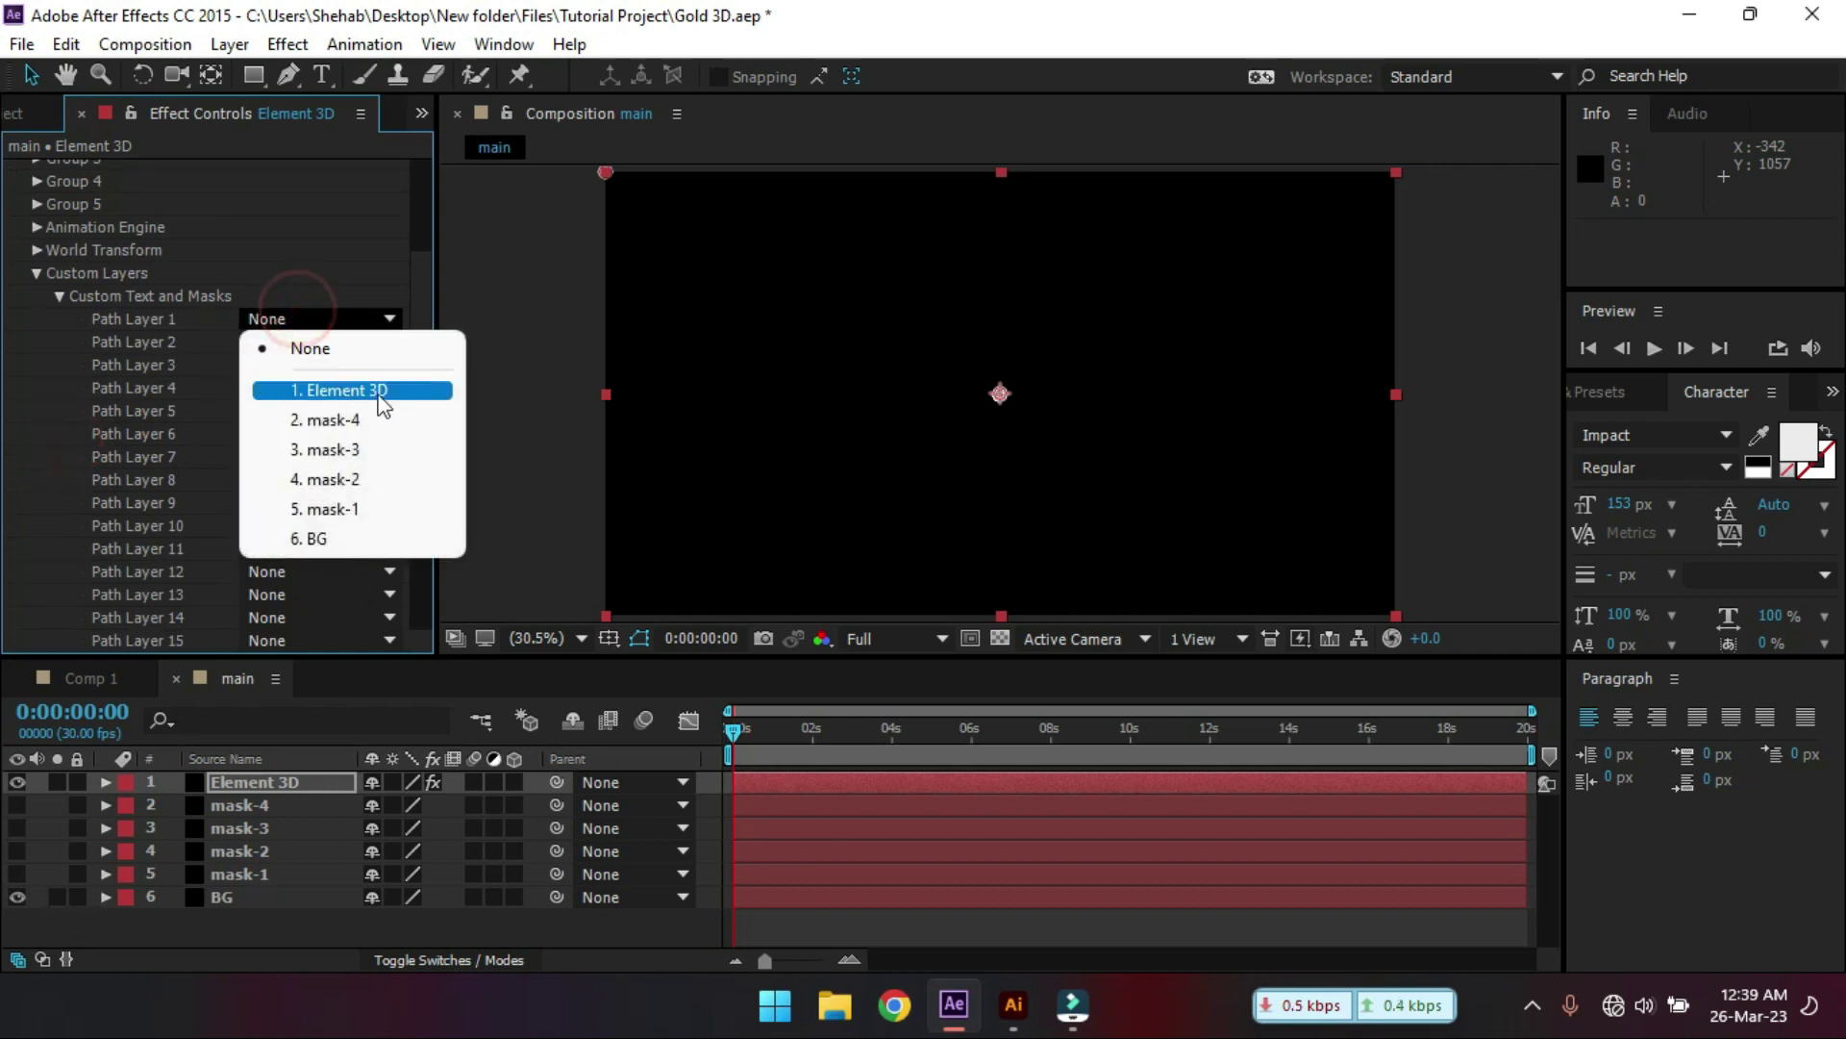
pyautogui.click(354, 508)
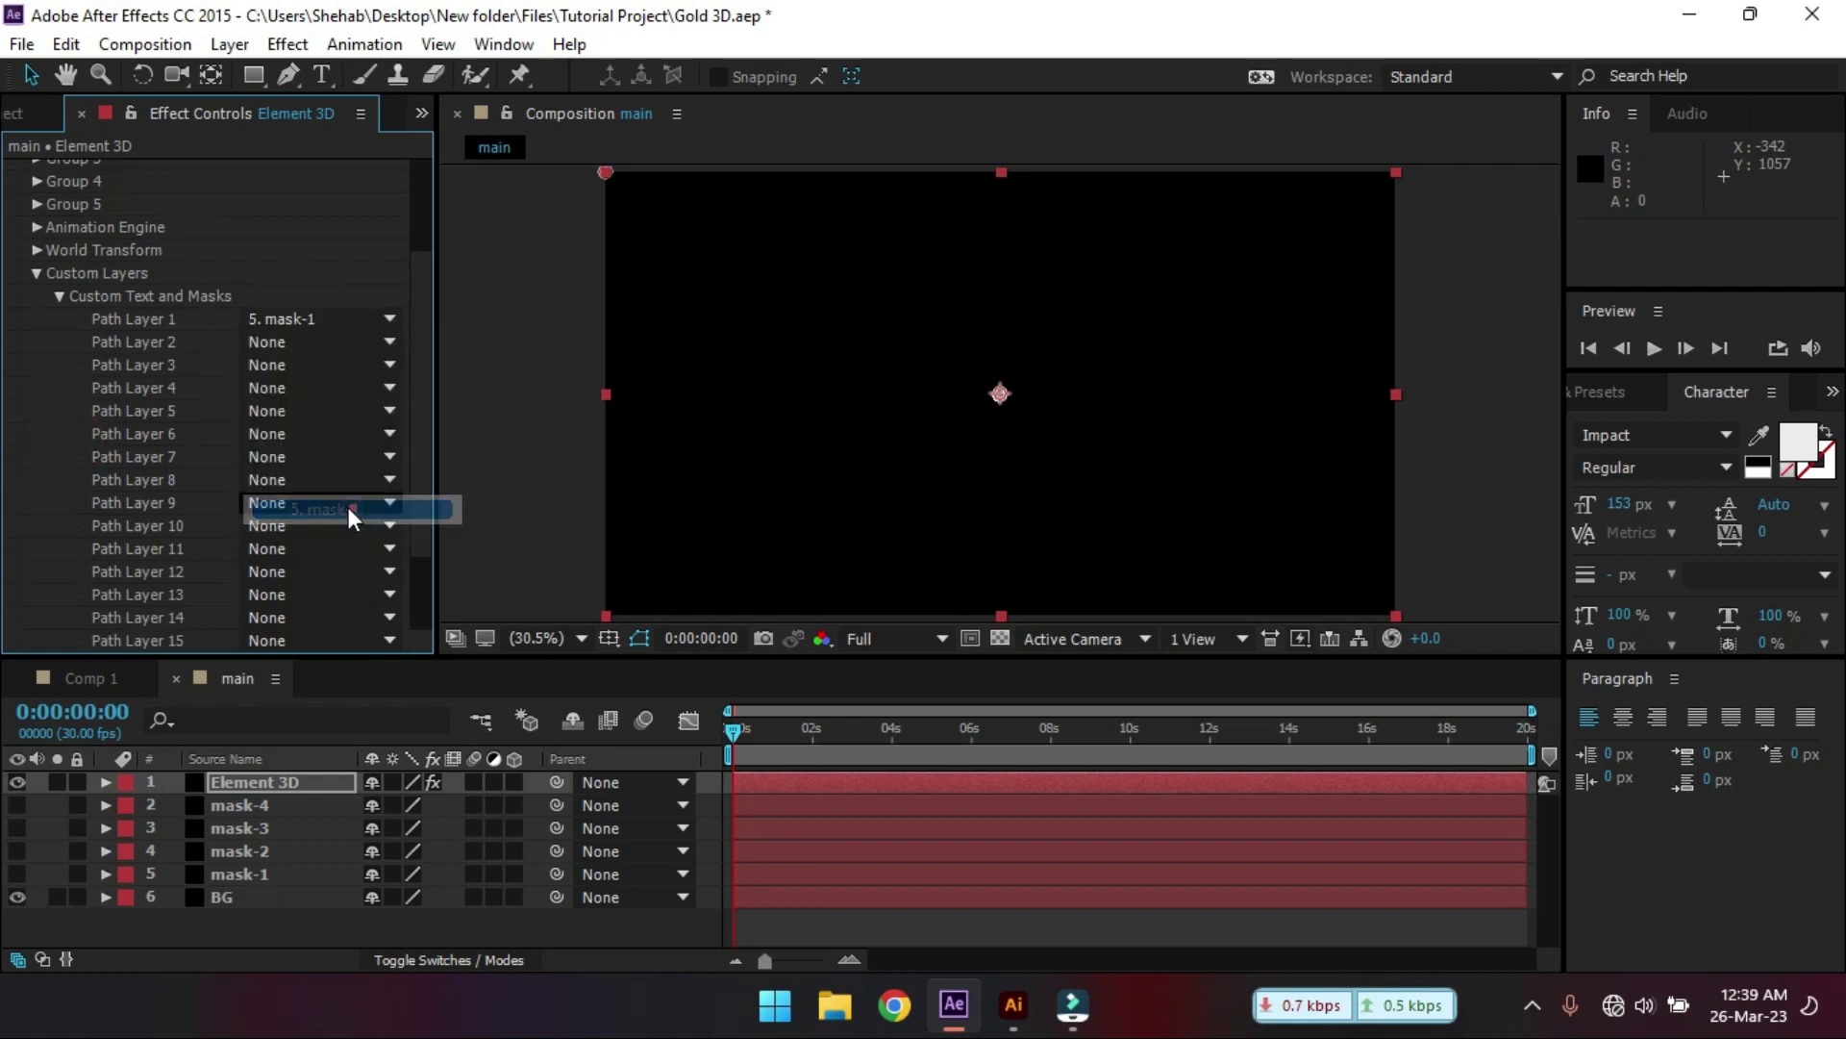
pyautogui.click(269, 339)
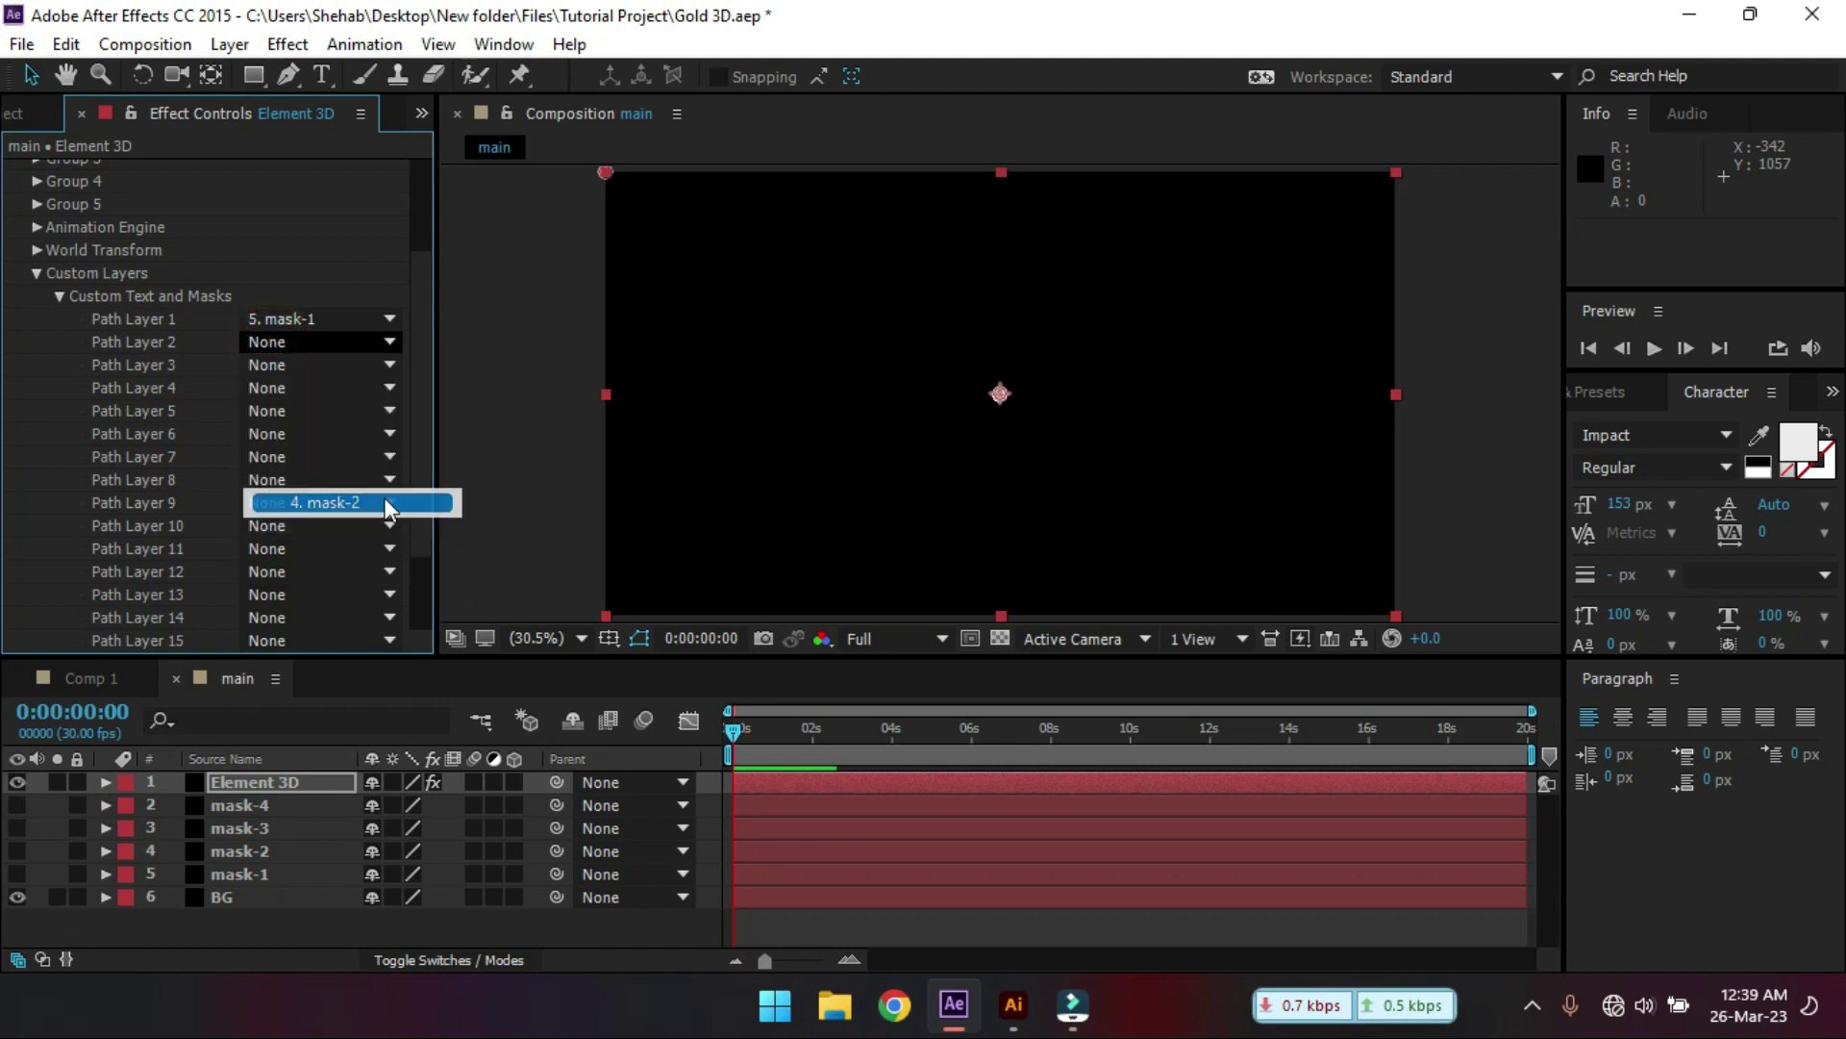
pyautogui.click(384, 498)
pyautogui.click(298, 366)
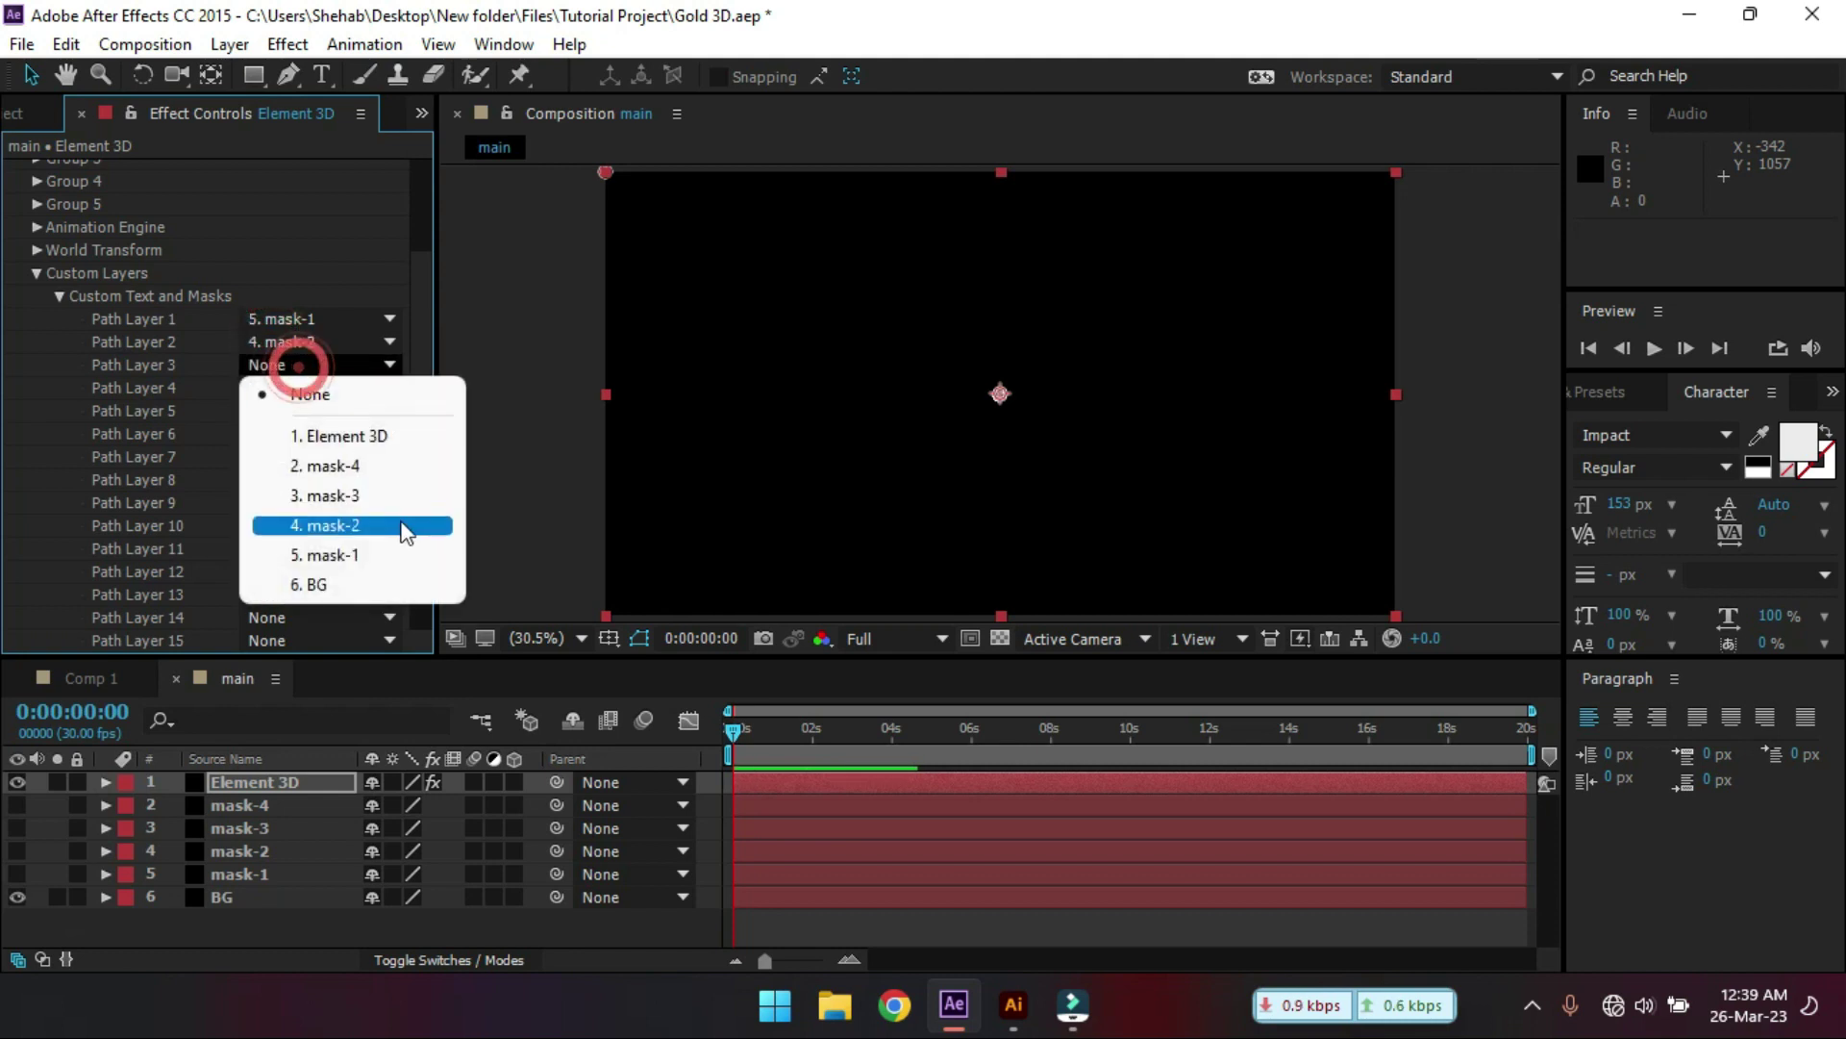
pyautogui.click(373, 492)
pyautogui.click(297, 387)
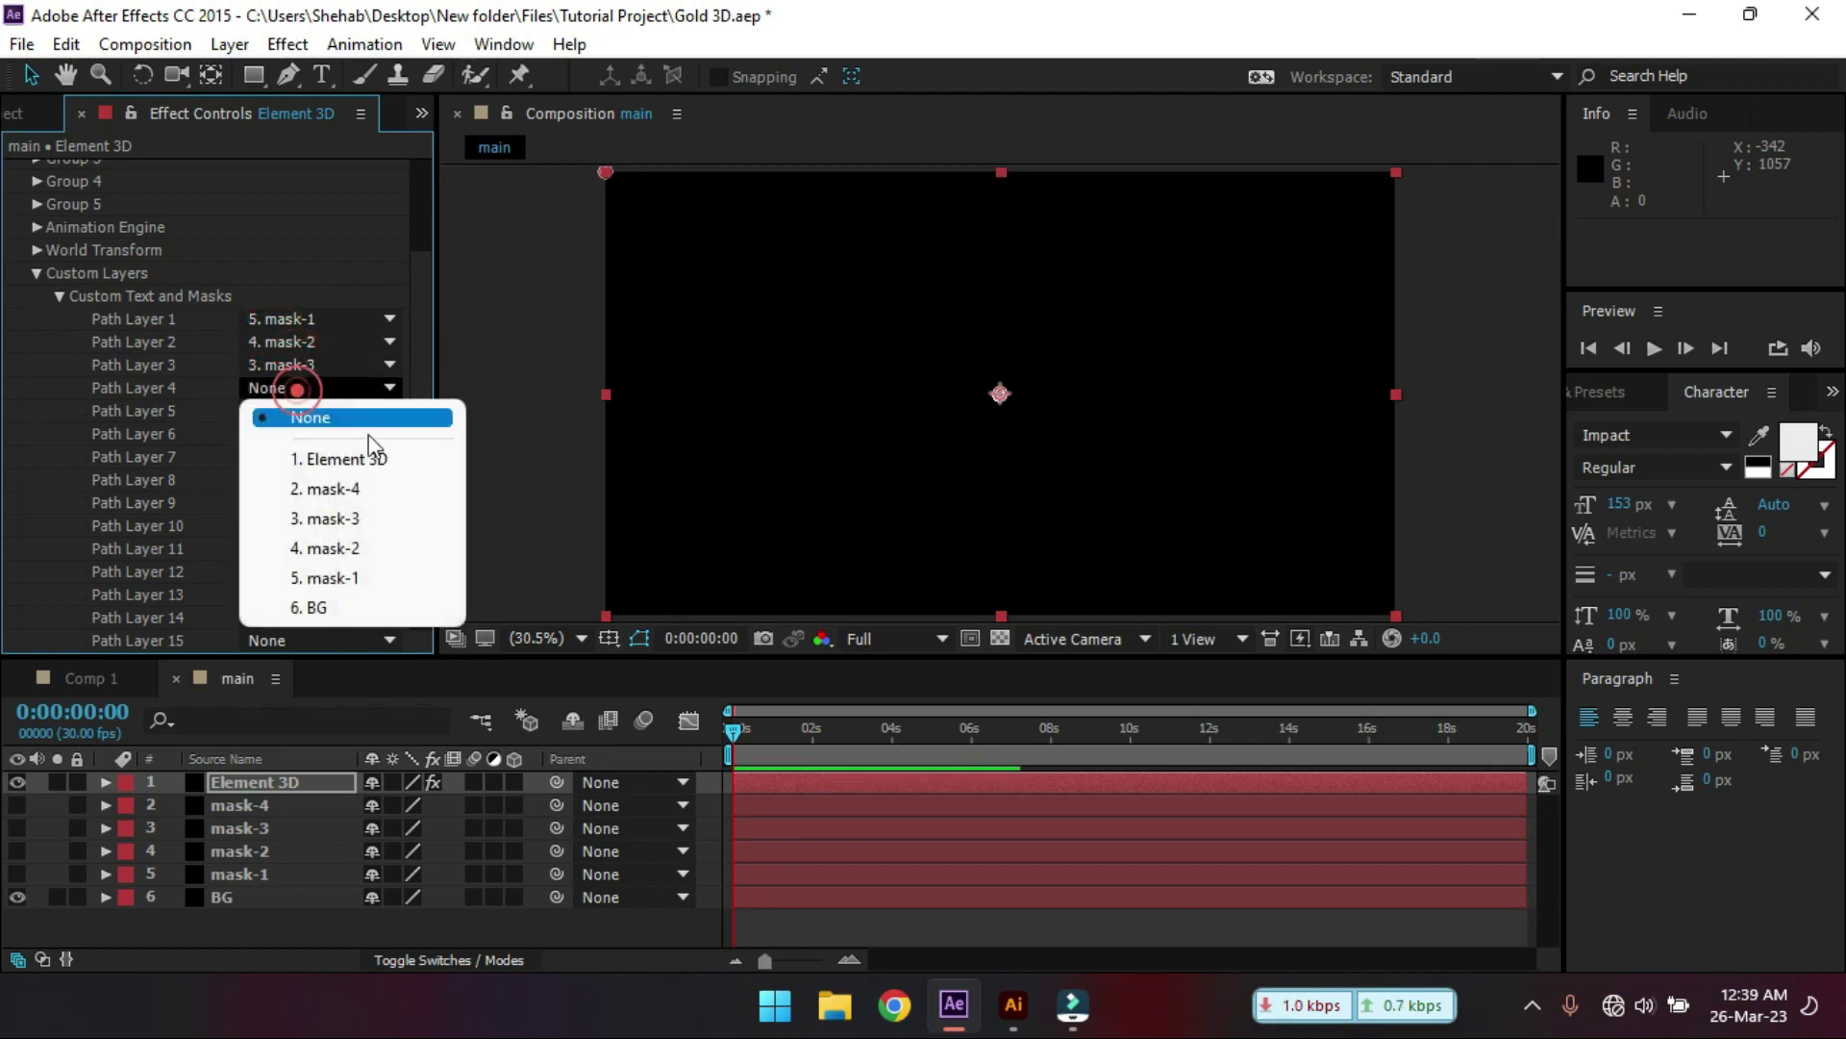
pyautogui.click(367, 487)
# - Open Element's Scene Setup and extrude the ornamental ring from Custom Path 1
pyautogui.scroll(3, 133, 329)
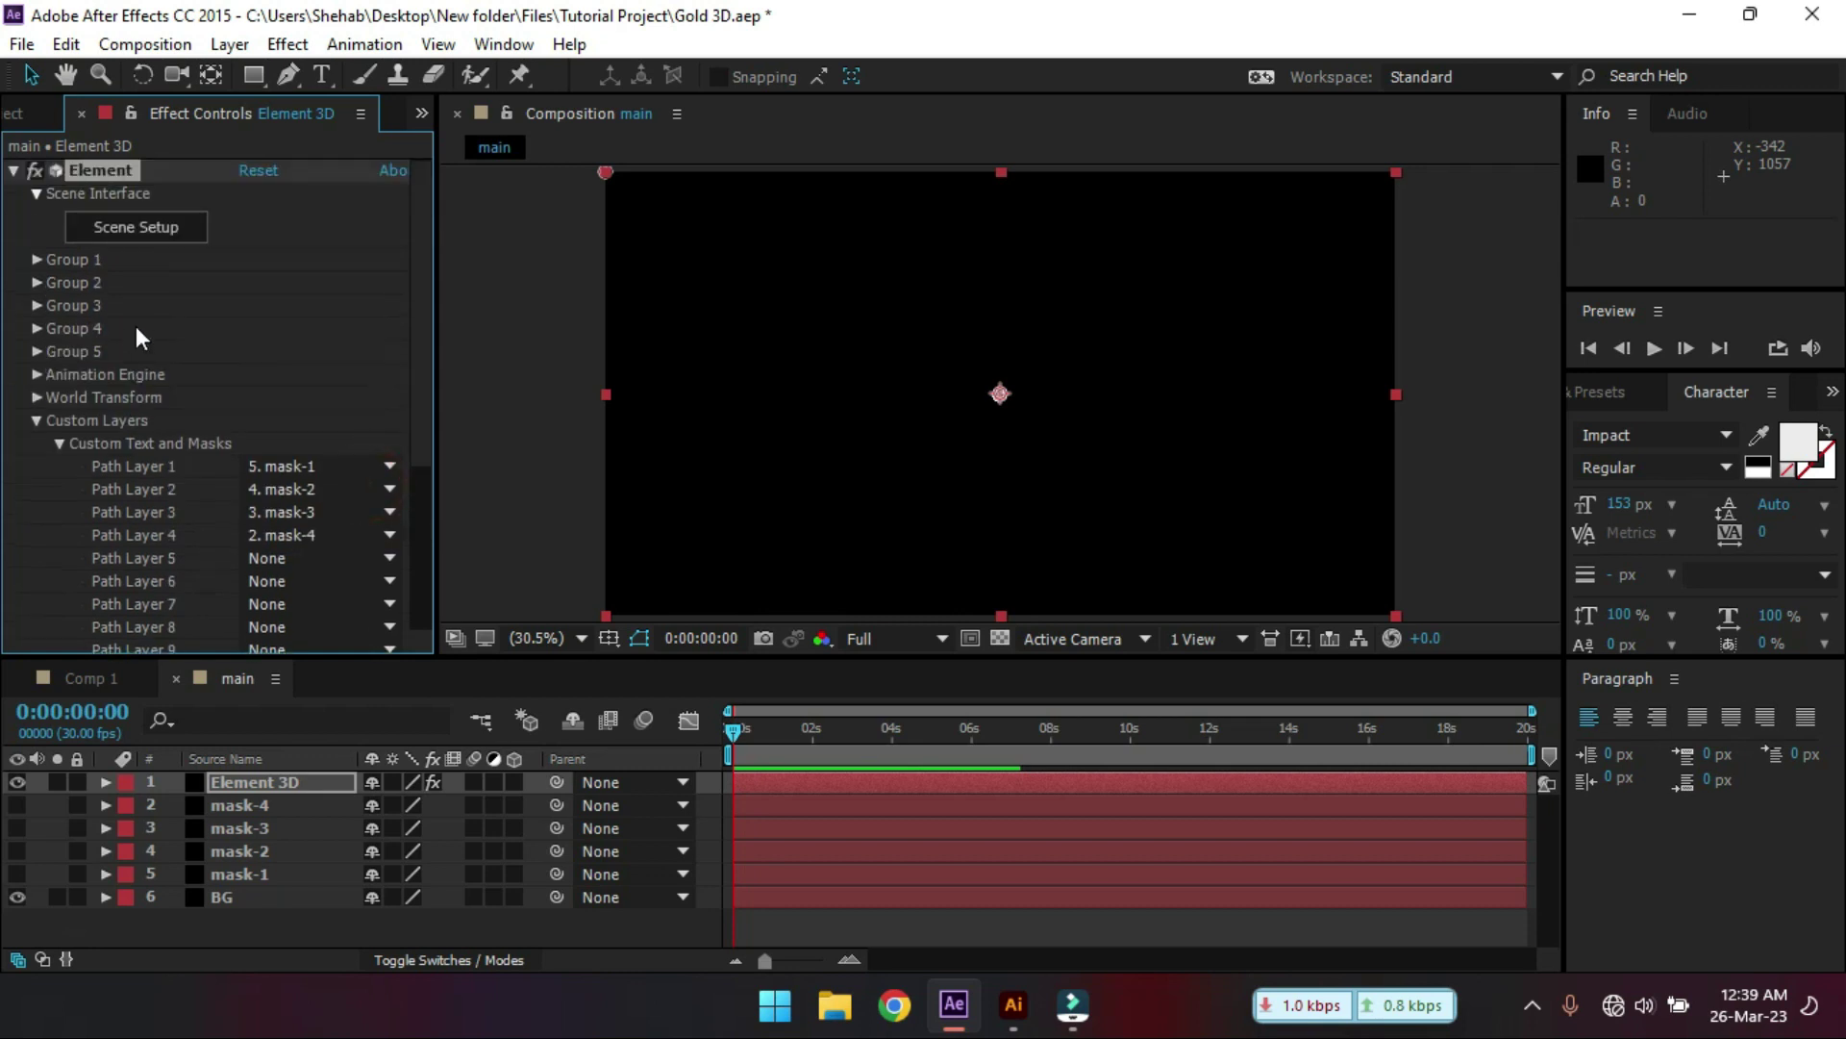
pyautogui.click(119, 231)
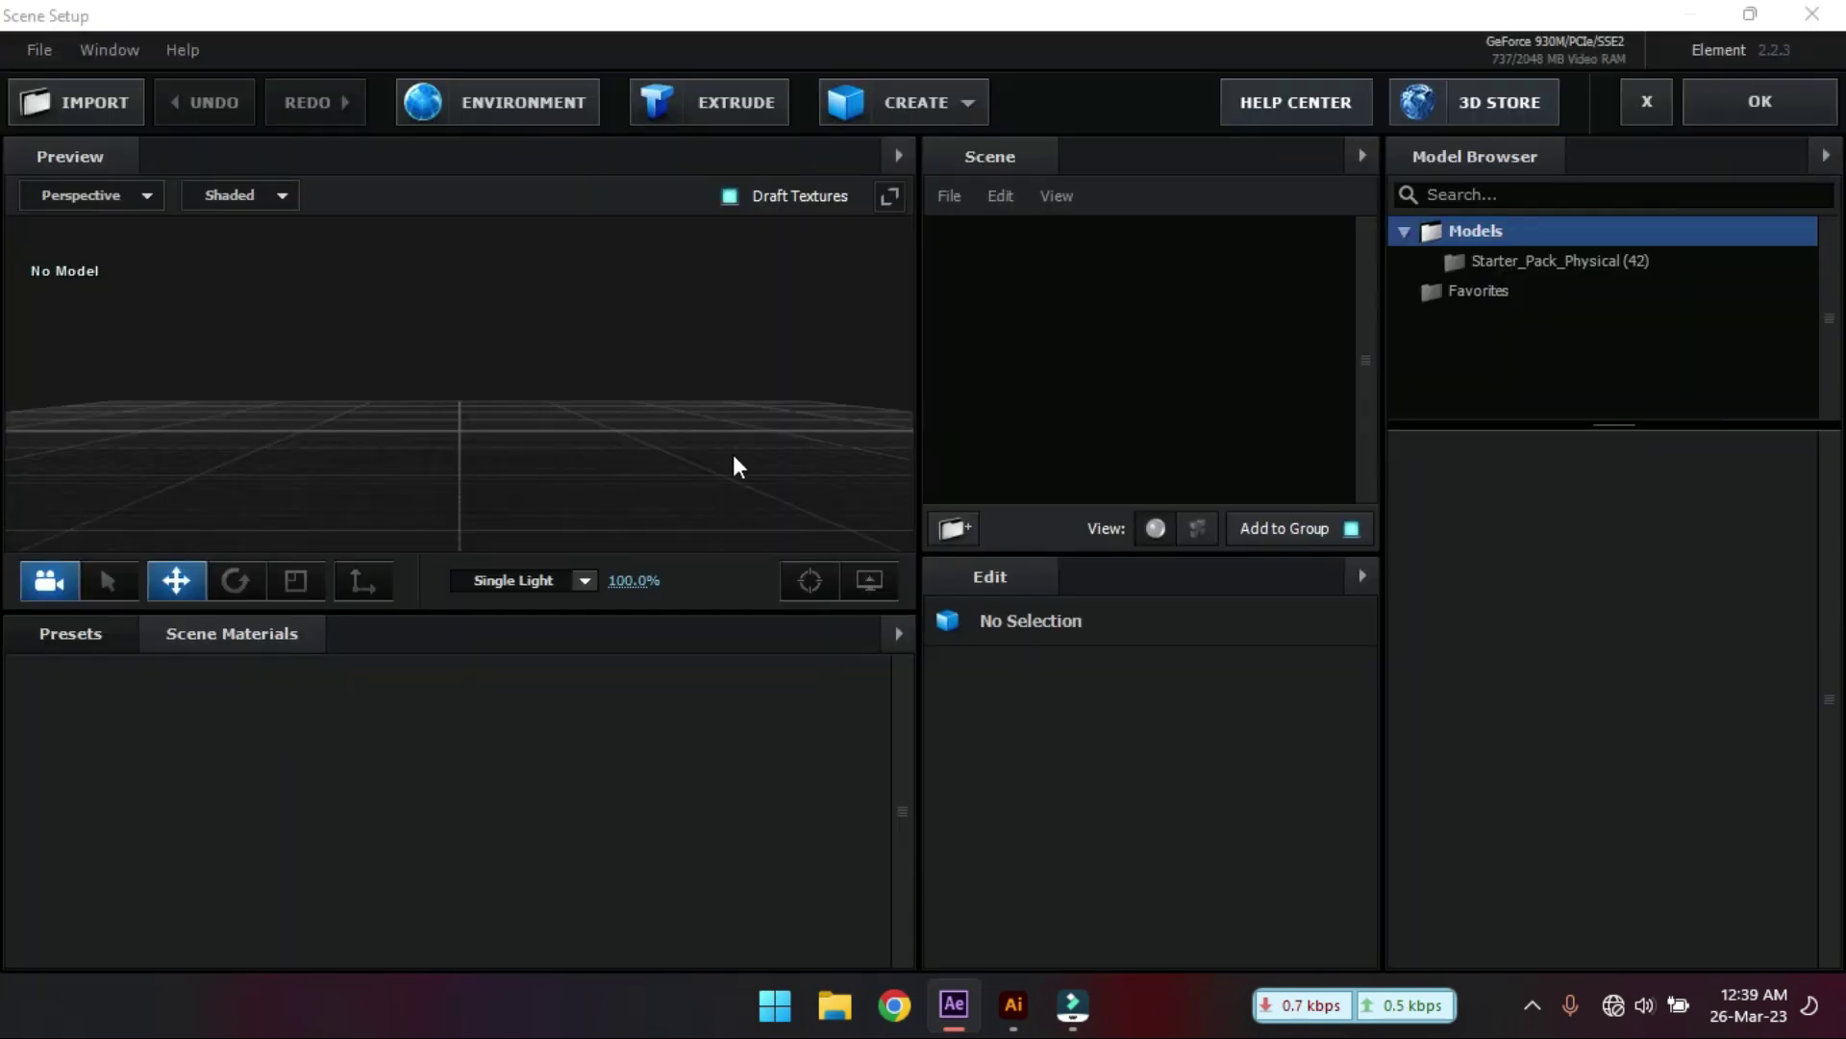
pyautogui.click(725, 107)
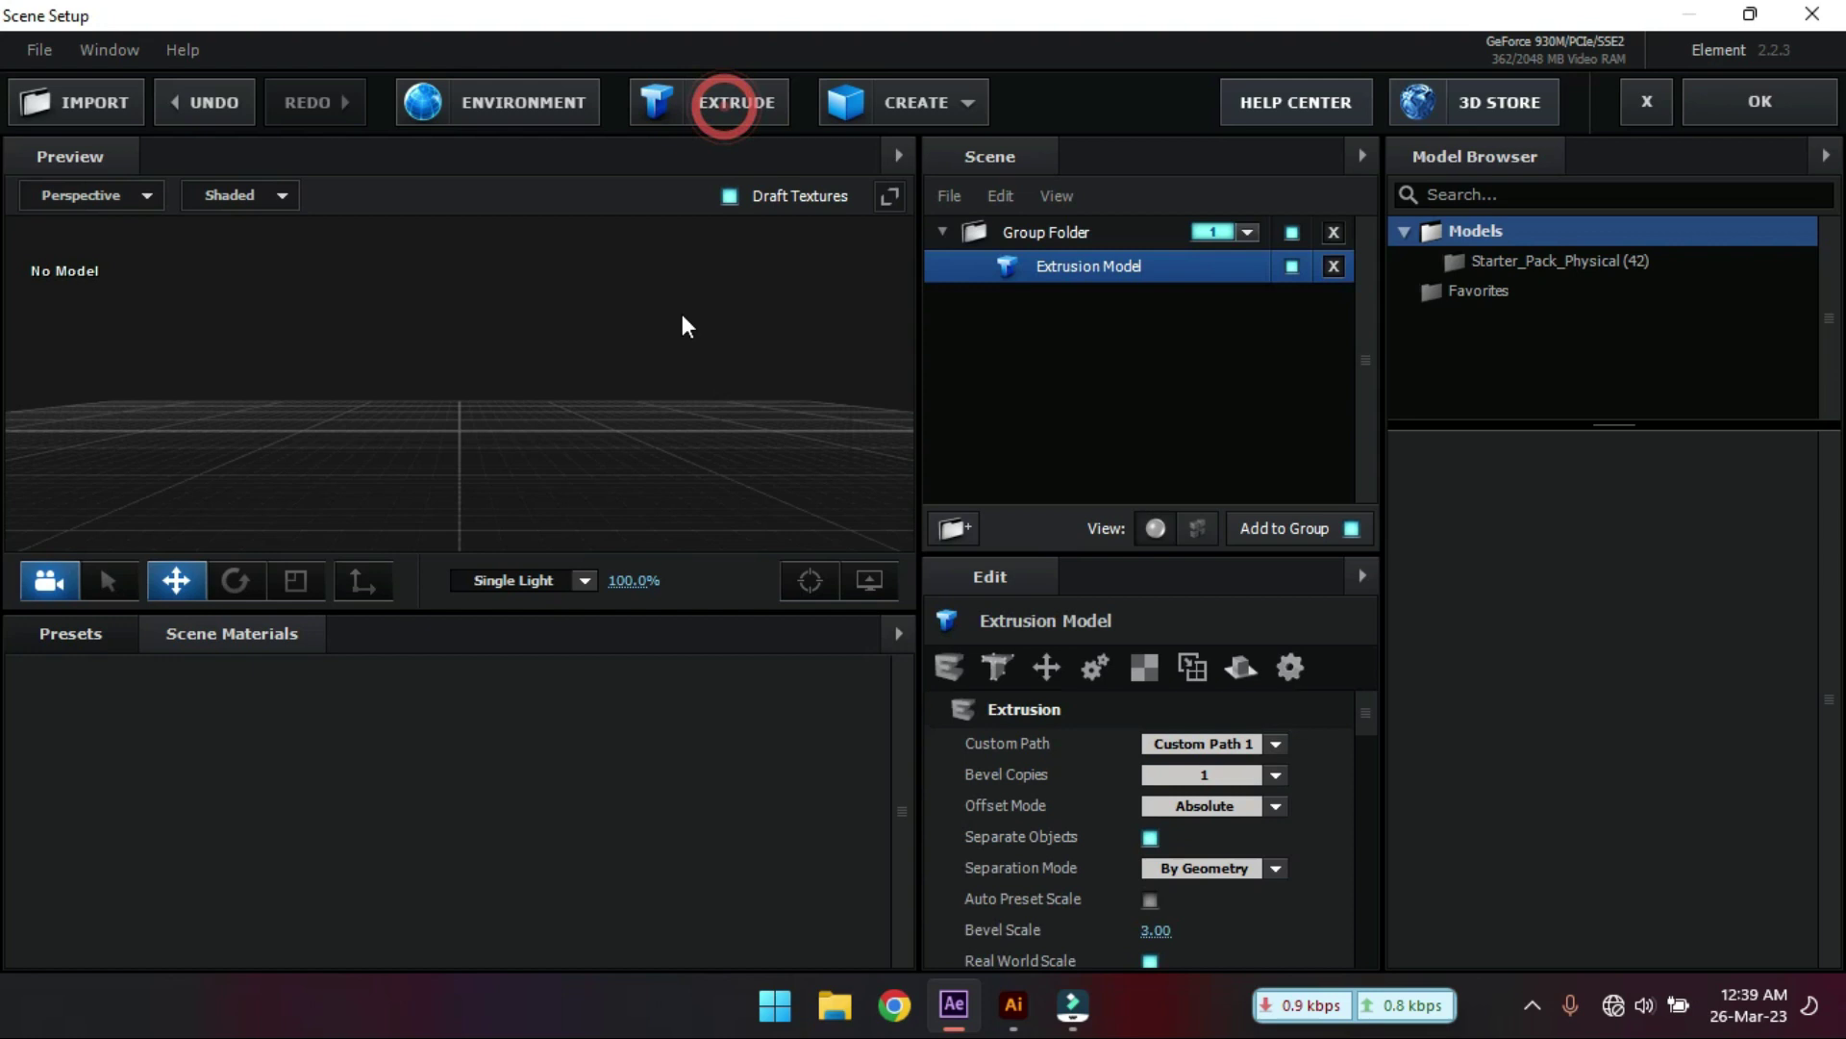
# - Enlarge the model preview area and hide its grid
pyautogui.moveTo(651, 402); pyautogui.dragTo(756, 433)
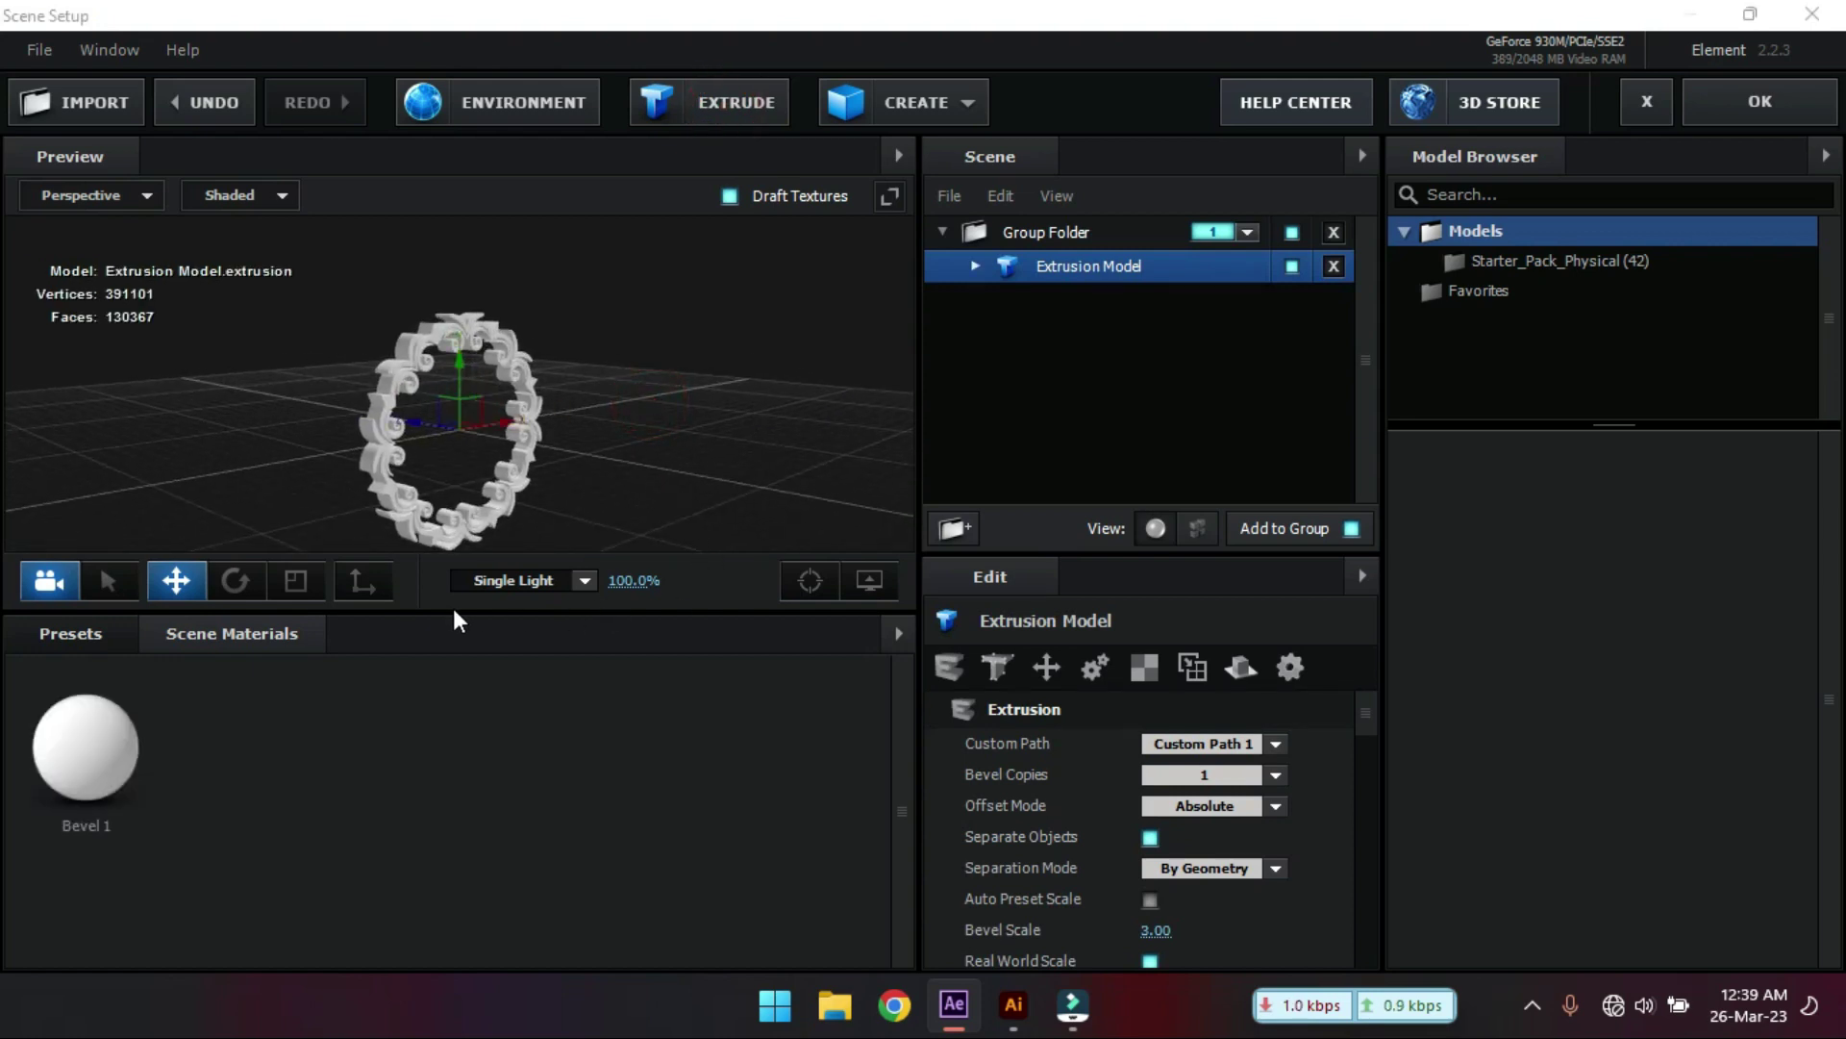
pyautogui.moveTo(450, 612); pyautogui.dragTo(465, 664)
pyautogui.click(868, 639)
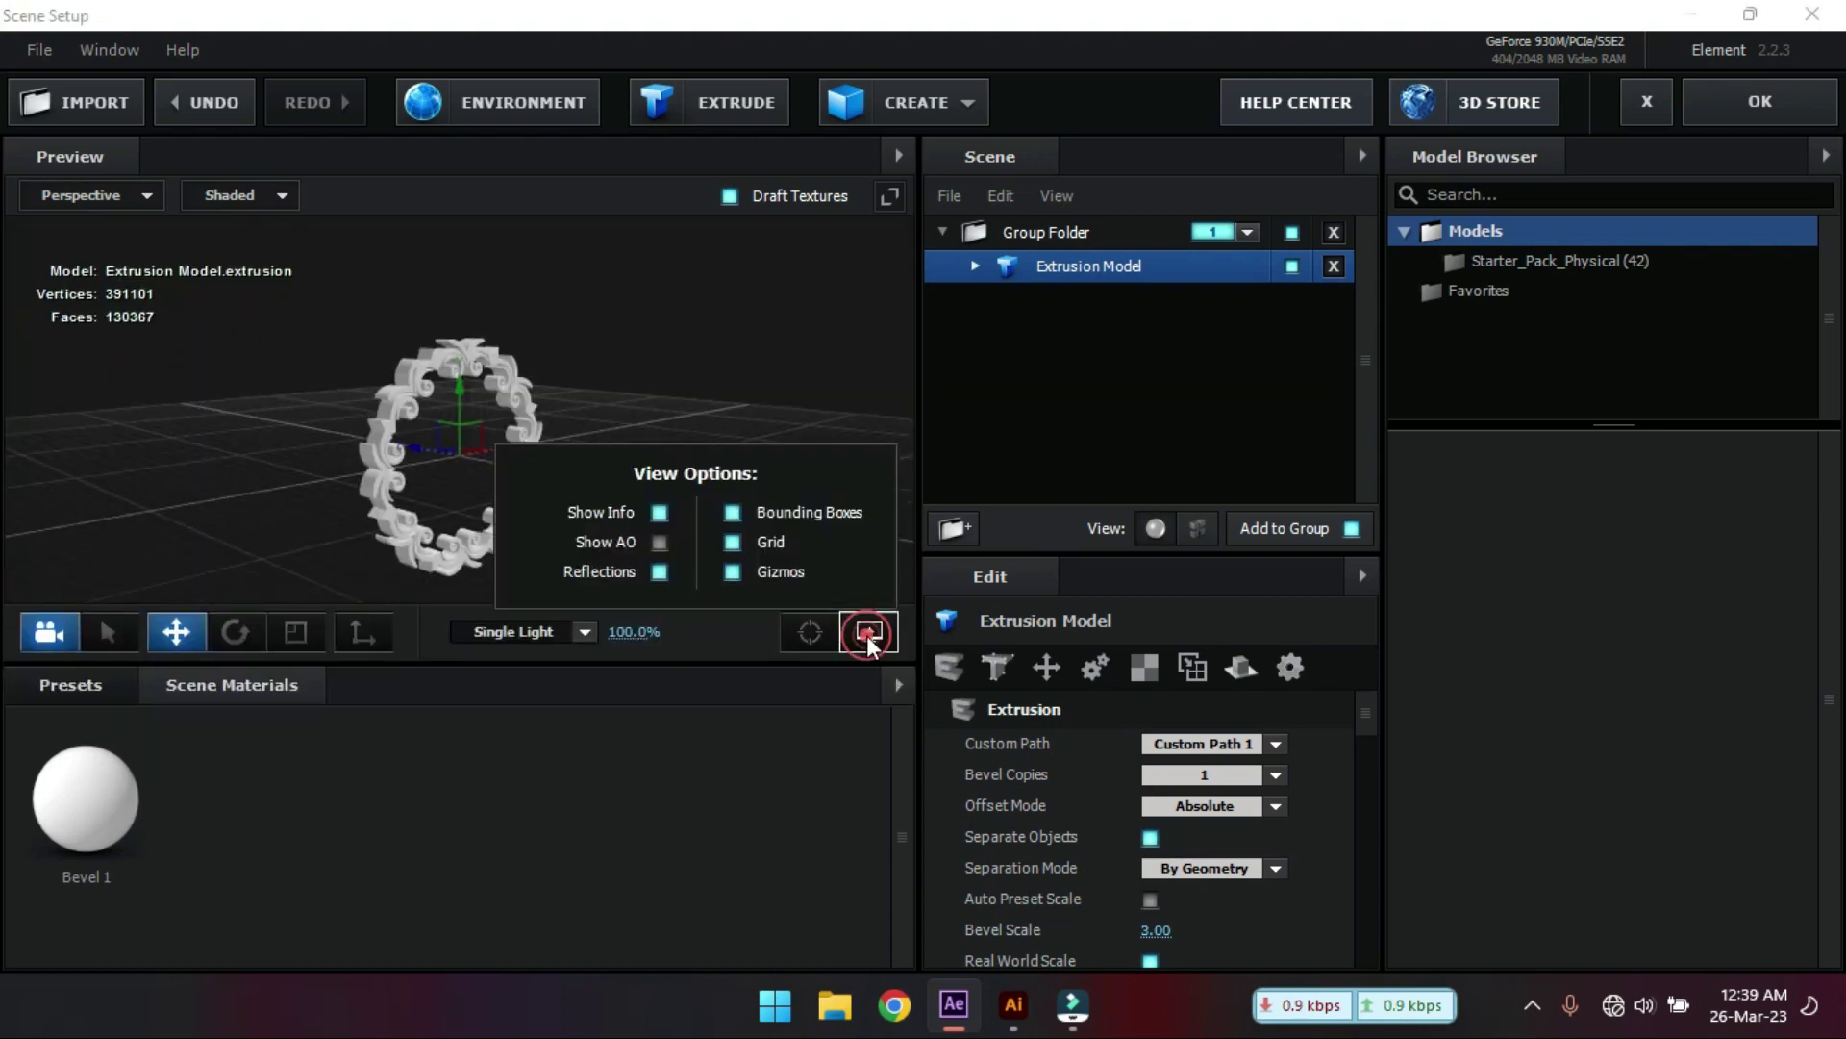
pyautogui.click(732, 544)
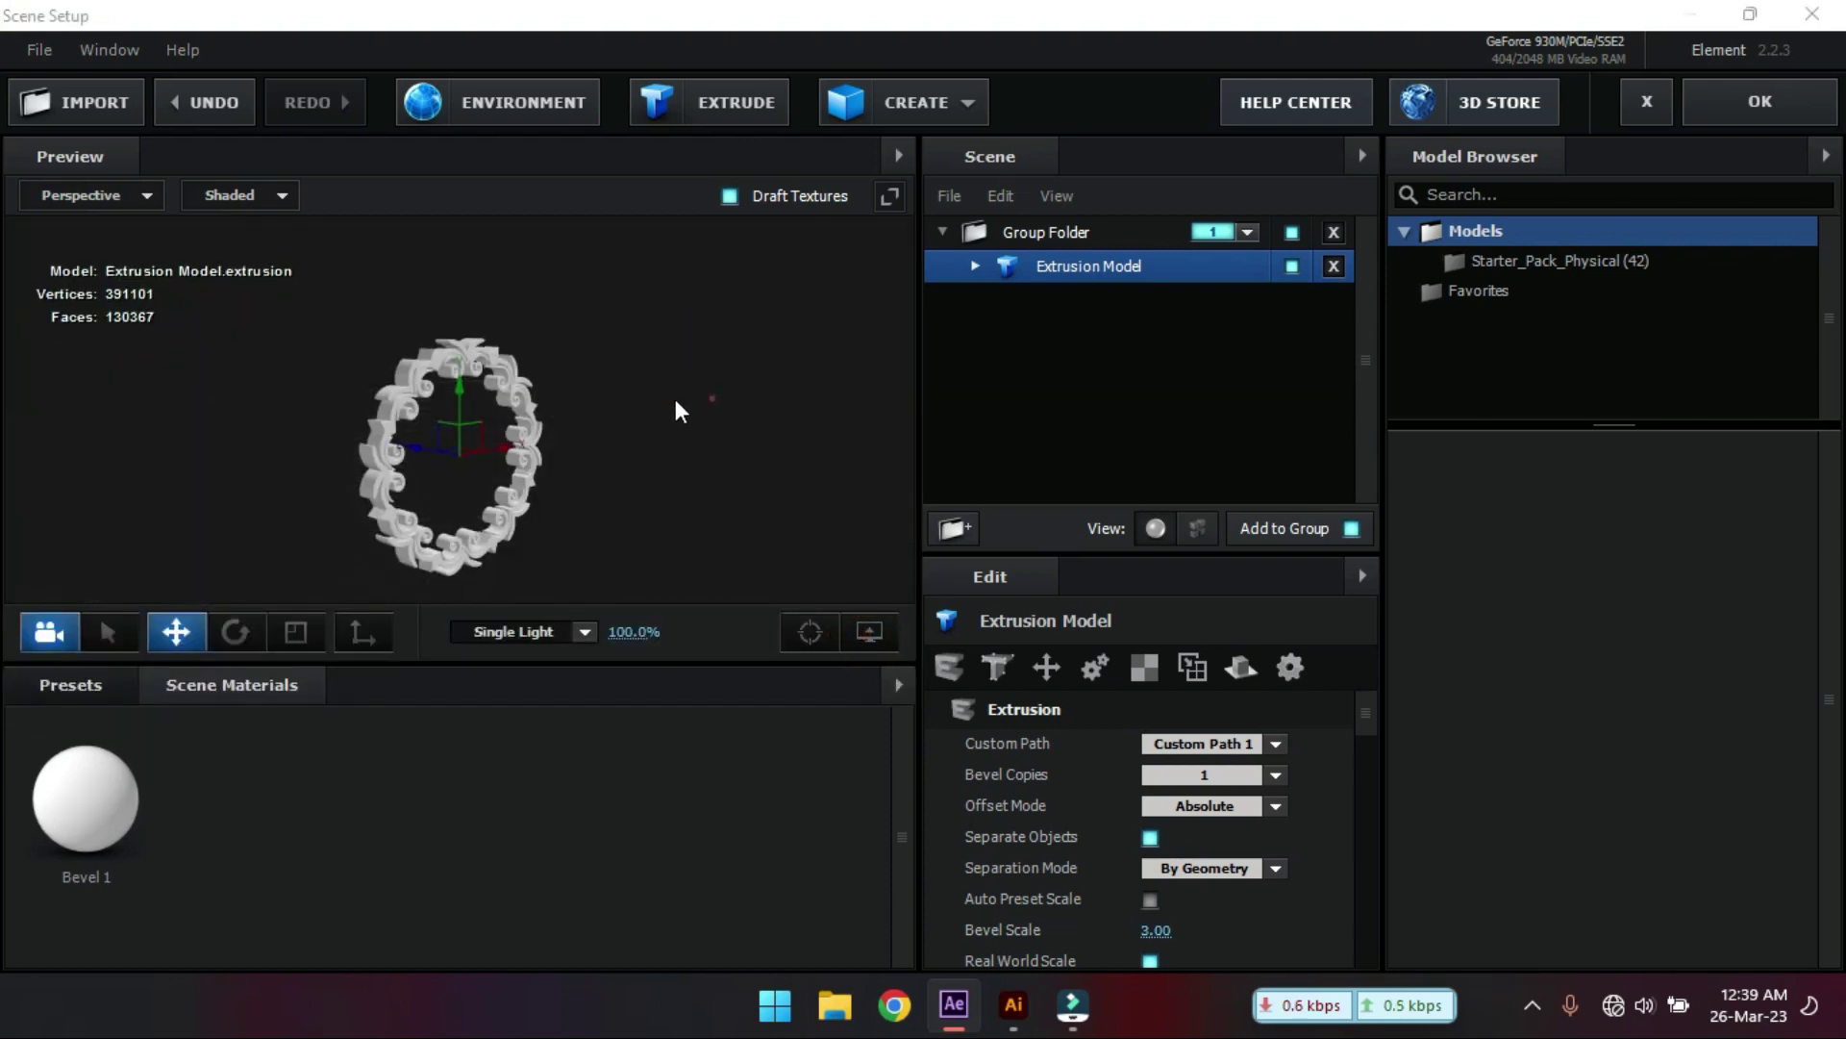
# - Set the ornamental ring's tessellation path resolution to Extreme
pyautogui.moveTo(676, 402)
pyautogui.mouseDown()
pyautogui.moveTo(655, 400)
pyautogui.moveTo(711, 400)
pyautogui.mouseUp()
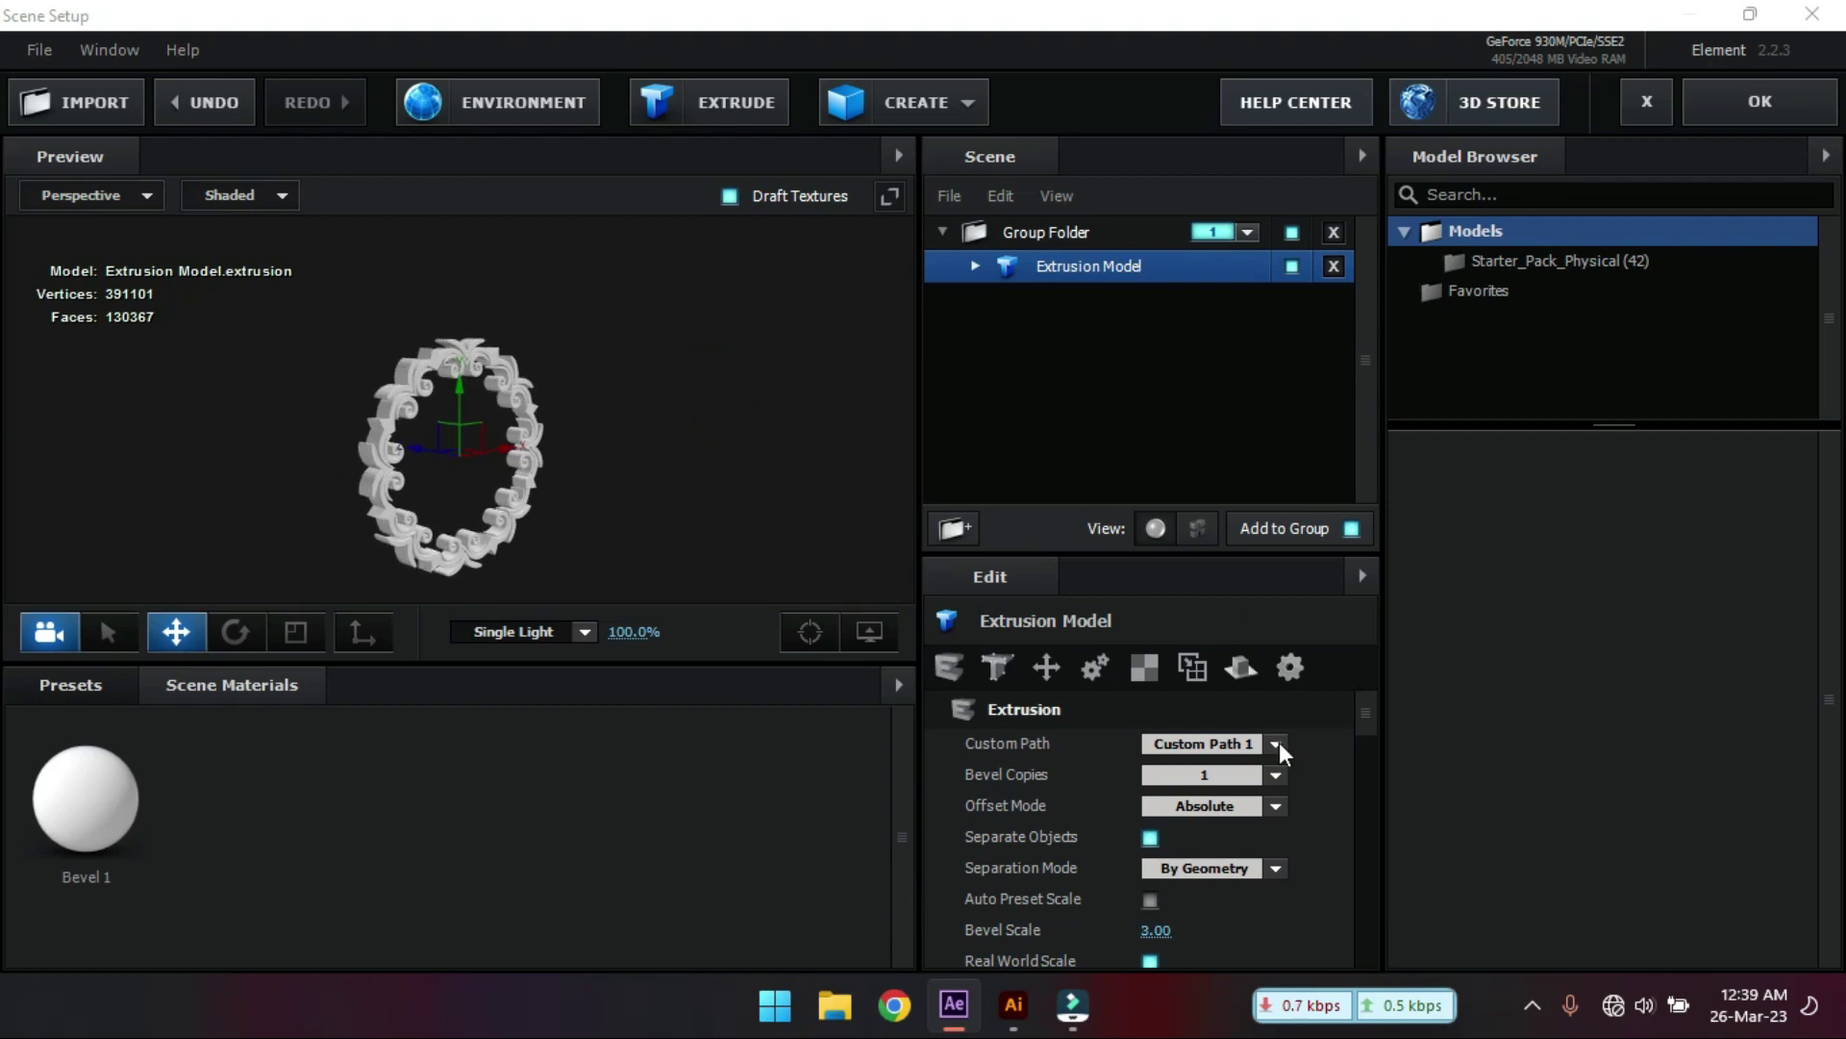
pyautogui.scroll(-3, 1289, 769)
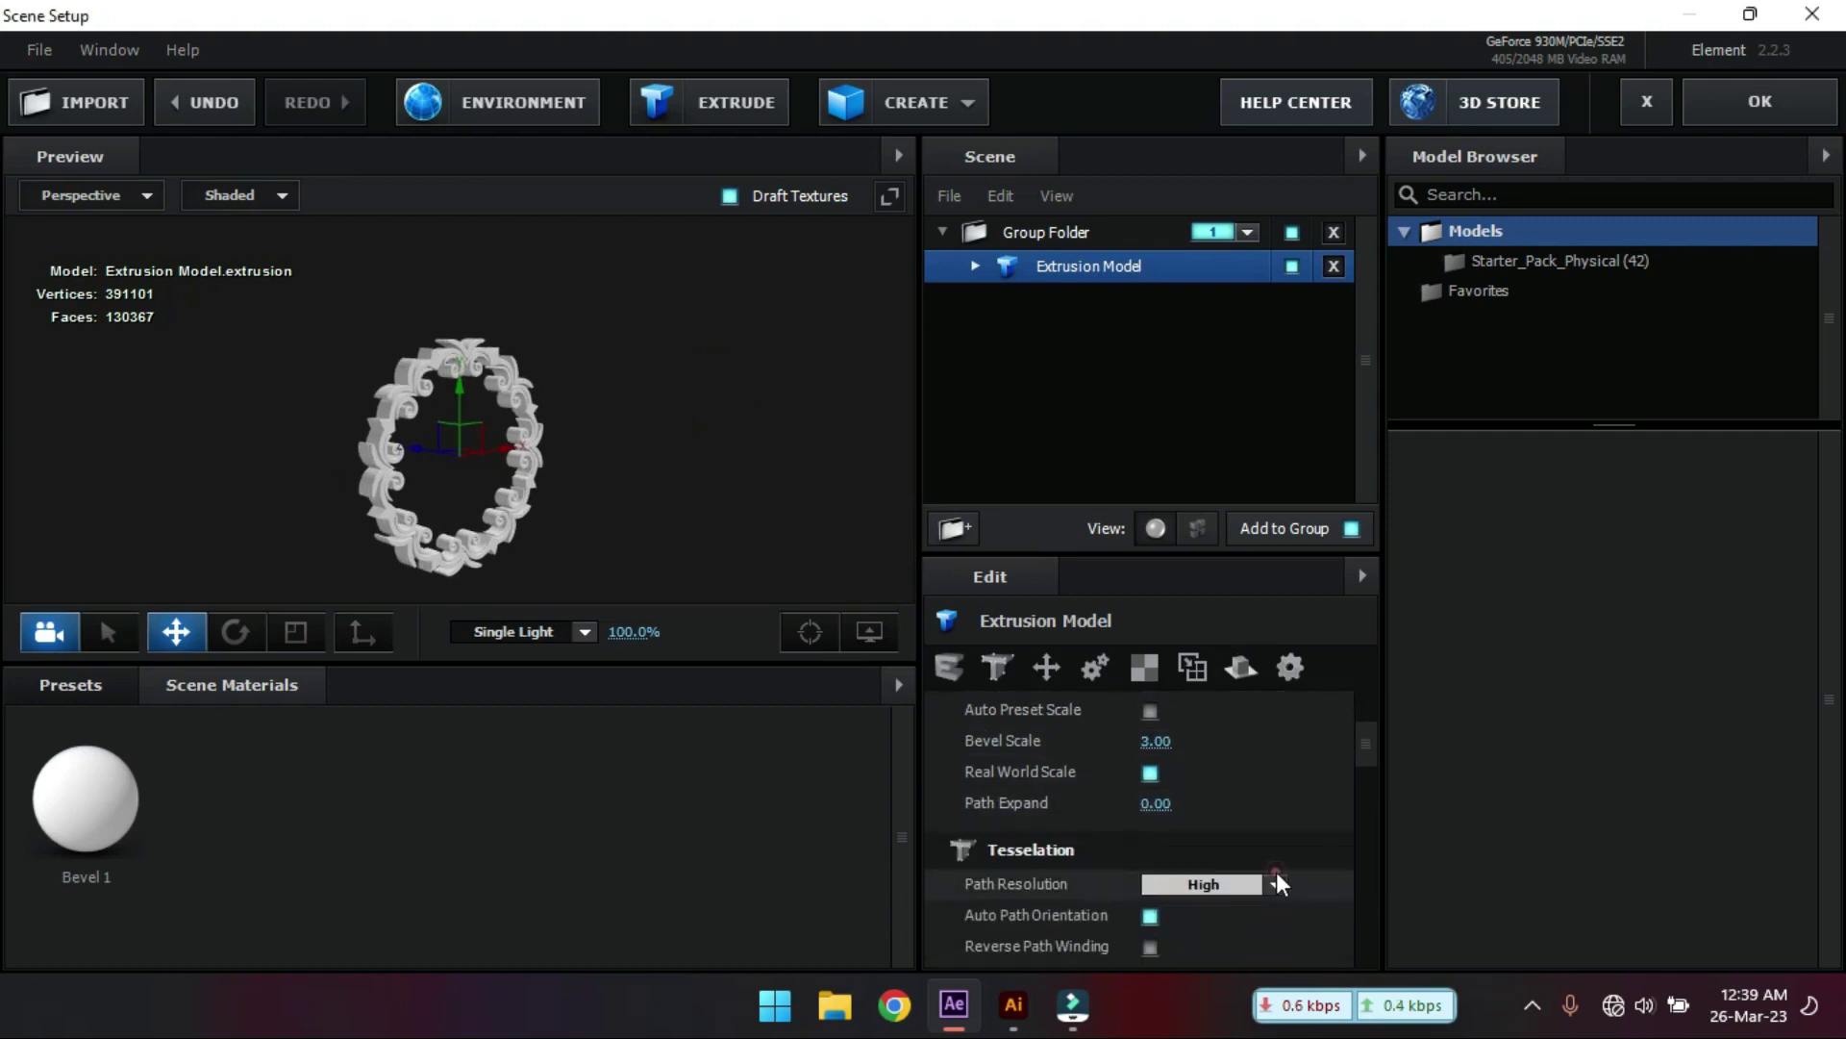
pyautogui.click(1276, 883)
pyautogui.click(1278, 877)
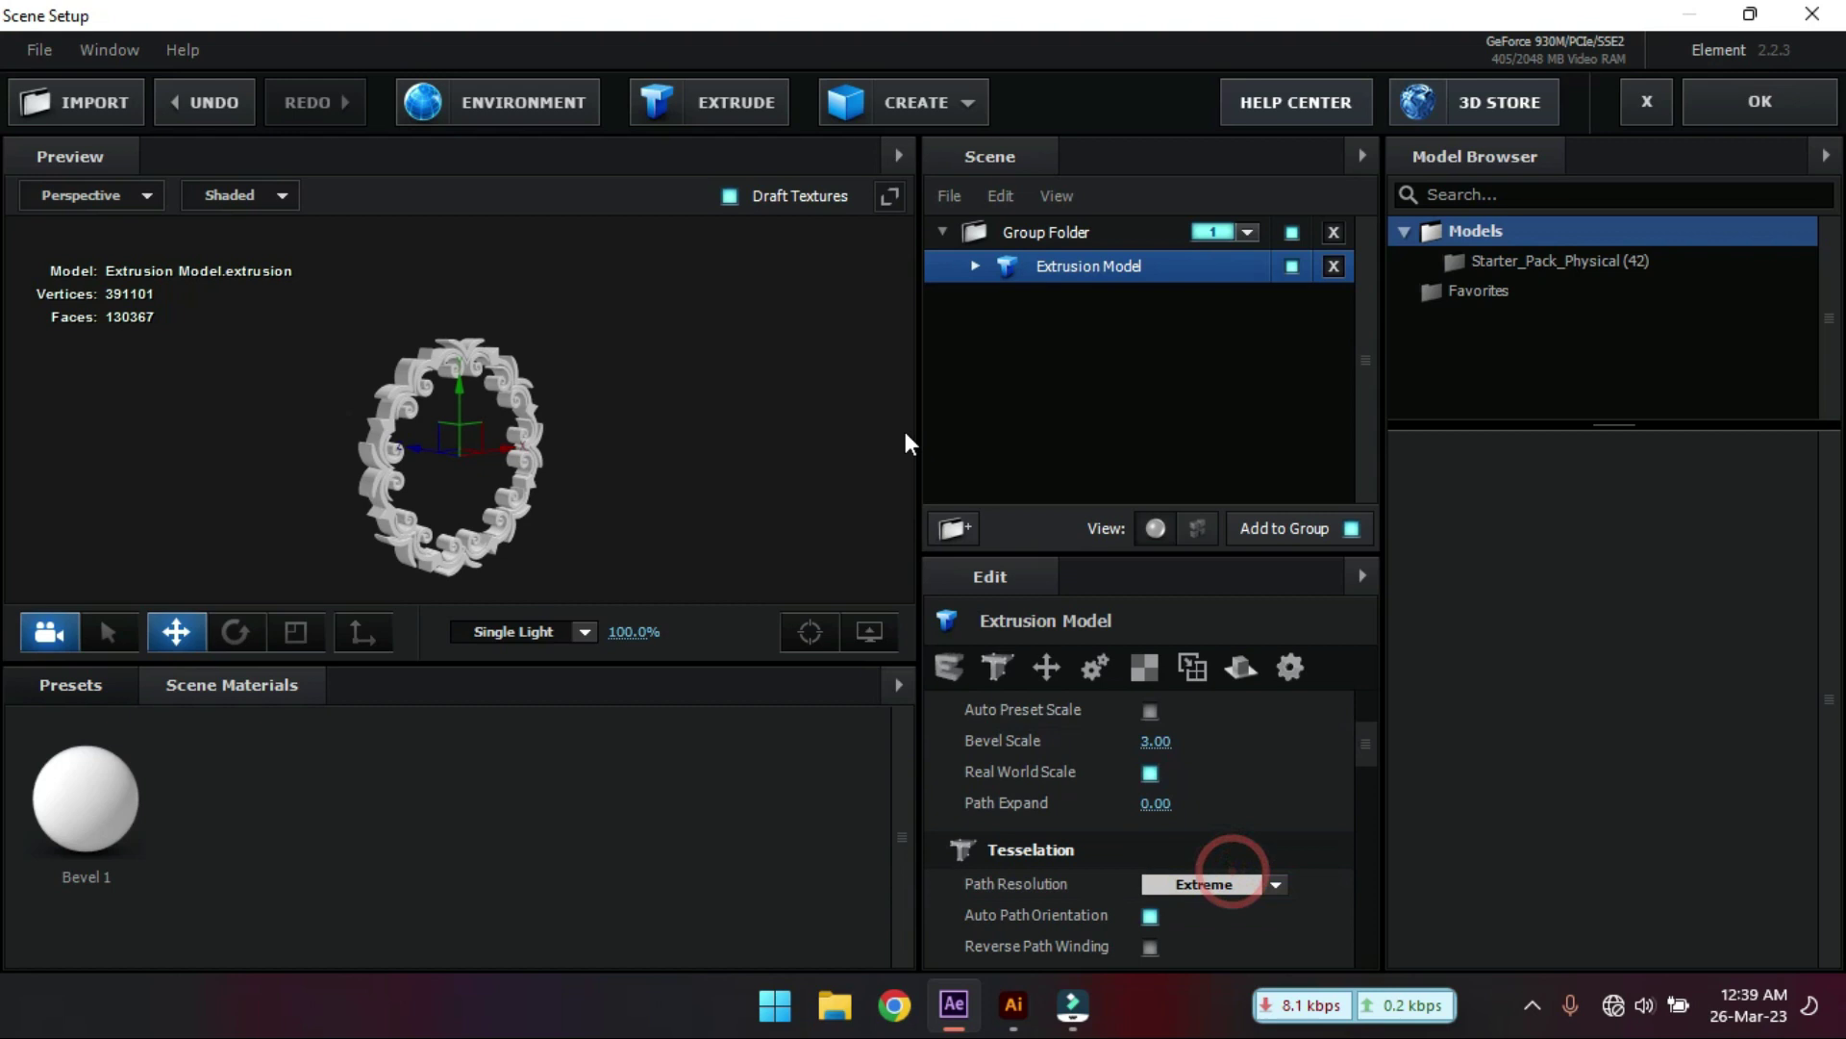
# - Duplicate the ornamental ring's extrusion model and assign Custom Path 2 to the copy
pyautogui.rightClick(1037, 267)
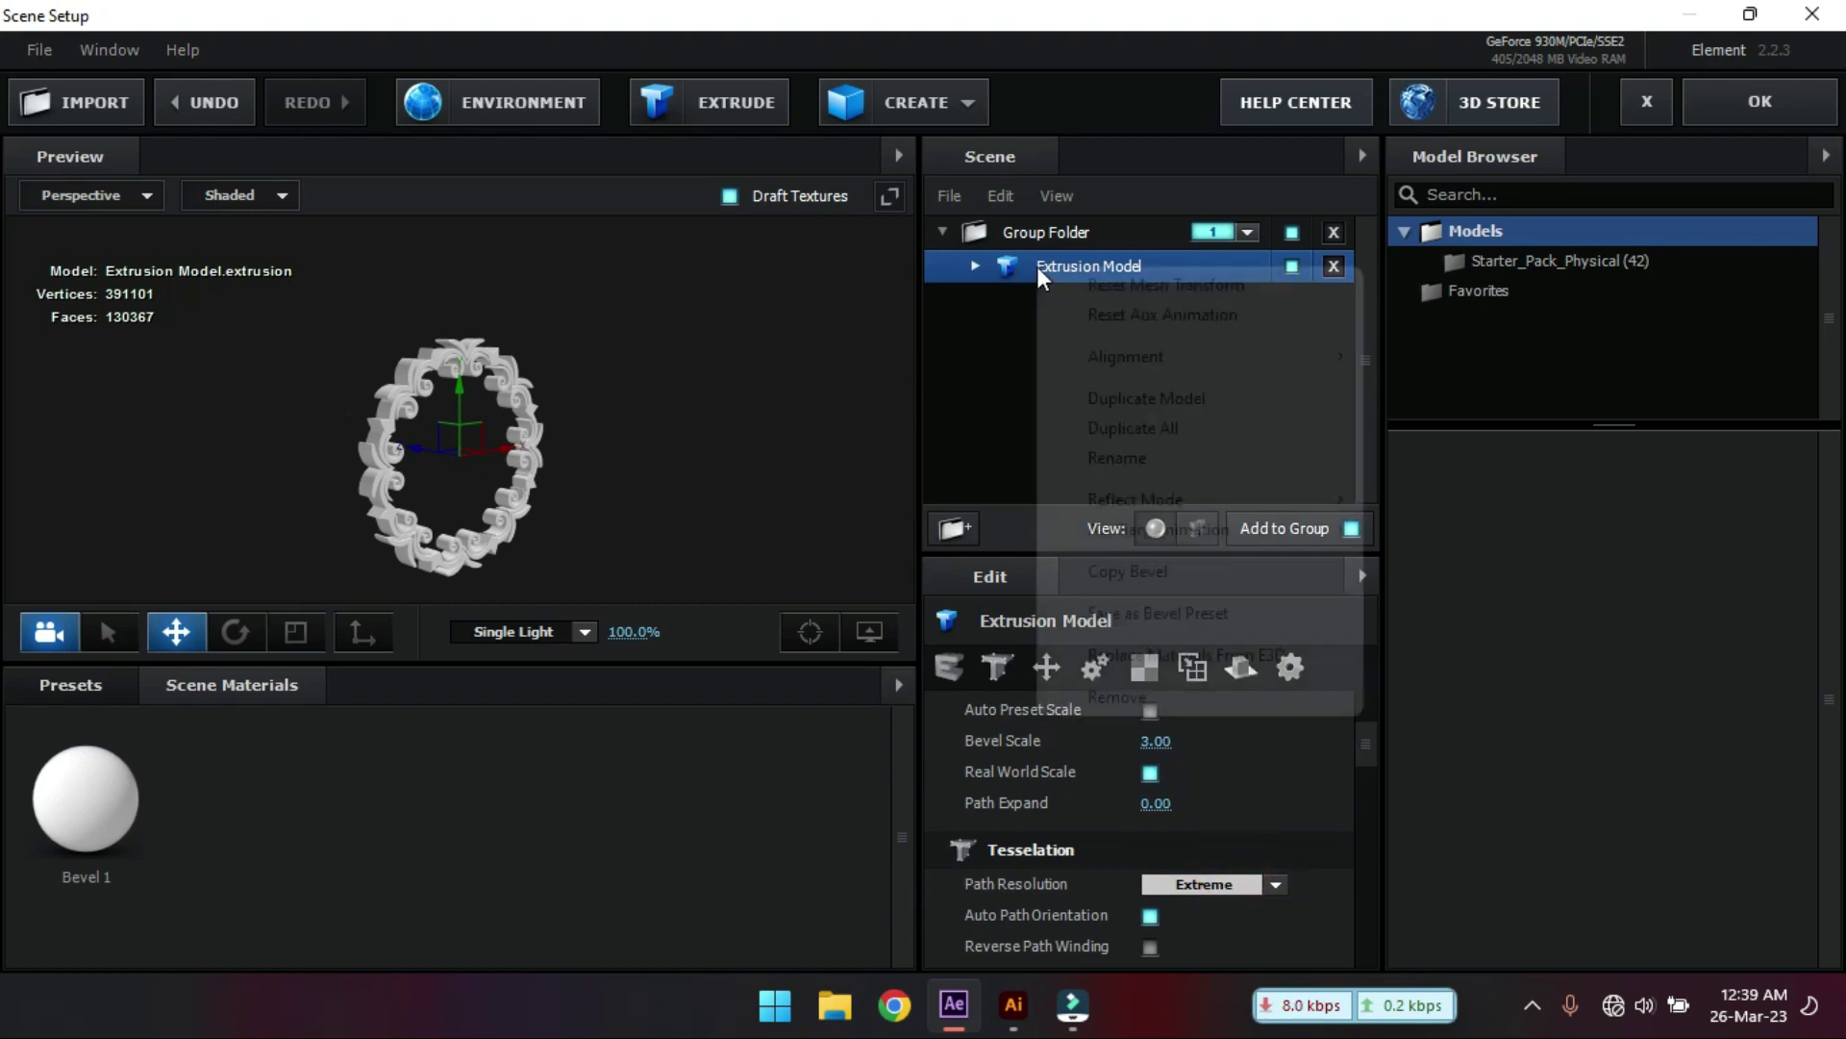
pyautogui.click(1164, 398)
pyautogui.click(1083, 303)
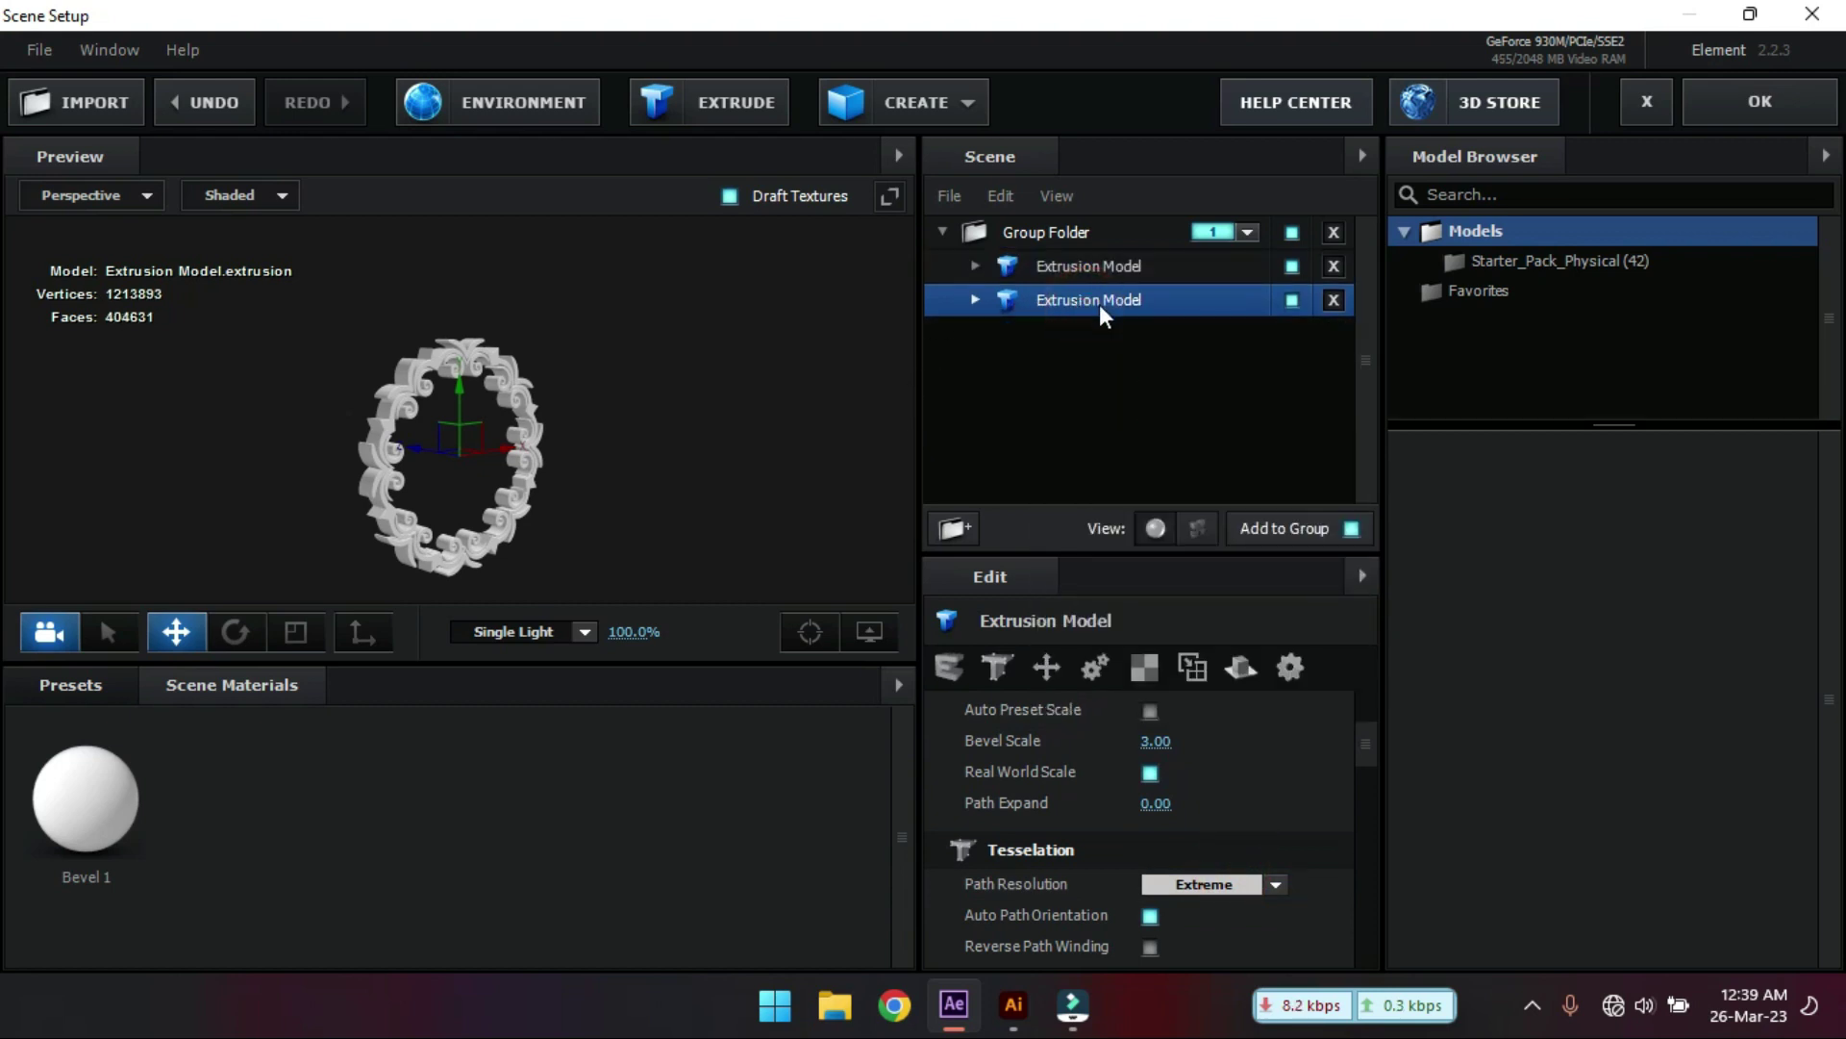
pyautogui.scroll(3, 1268, 741)
pyautogui.click(1276, 744)
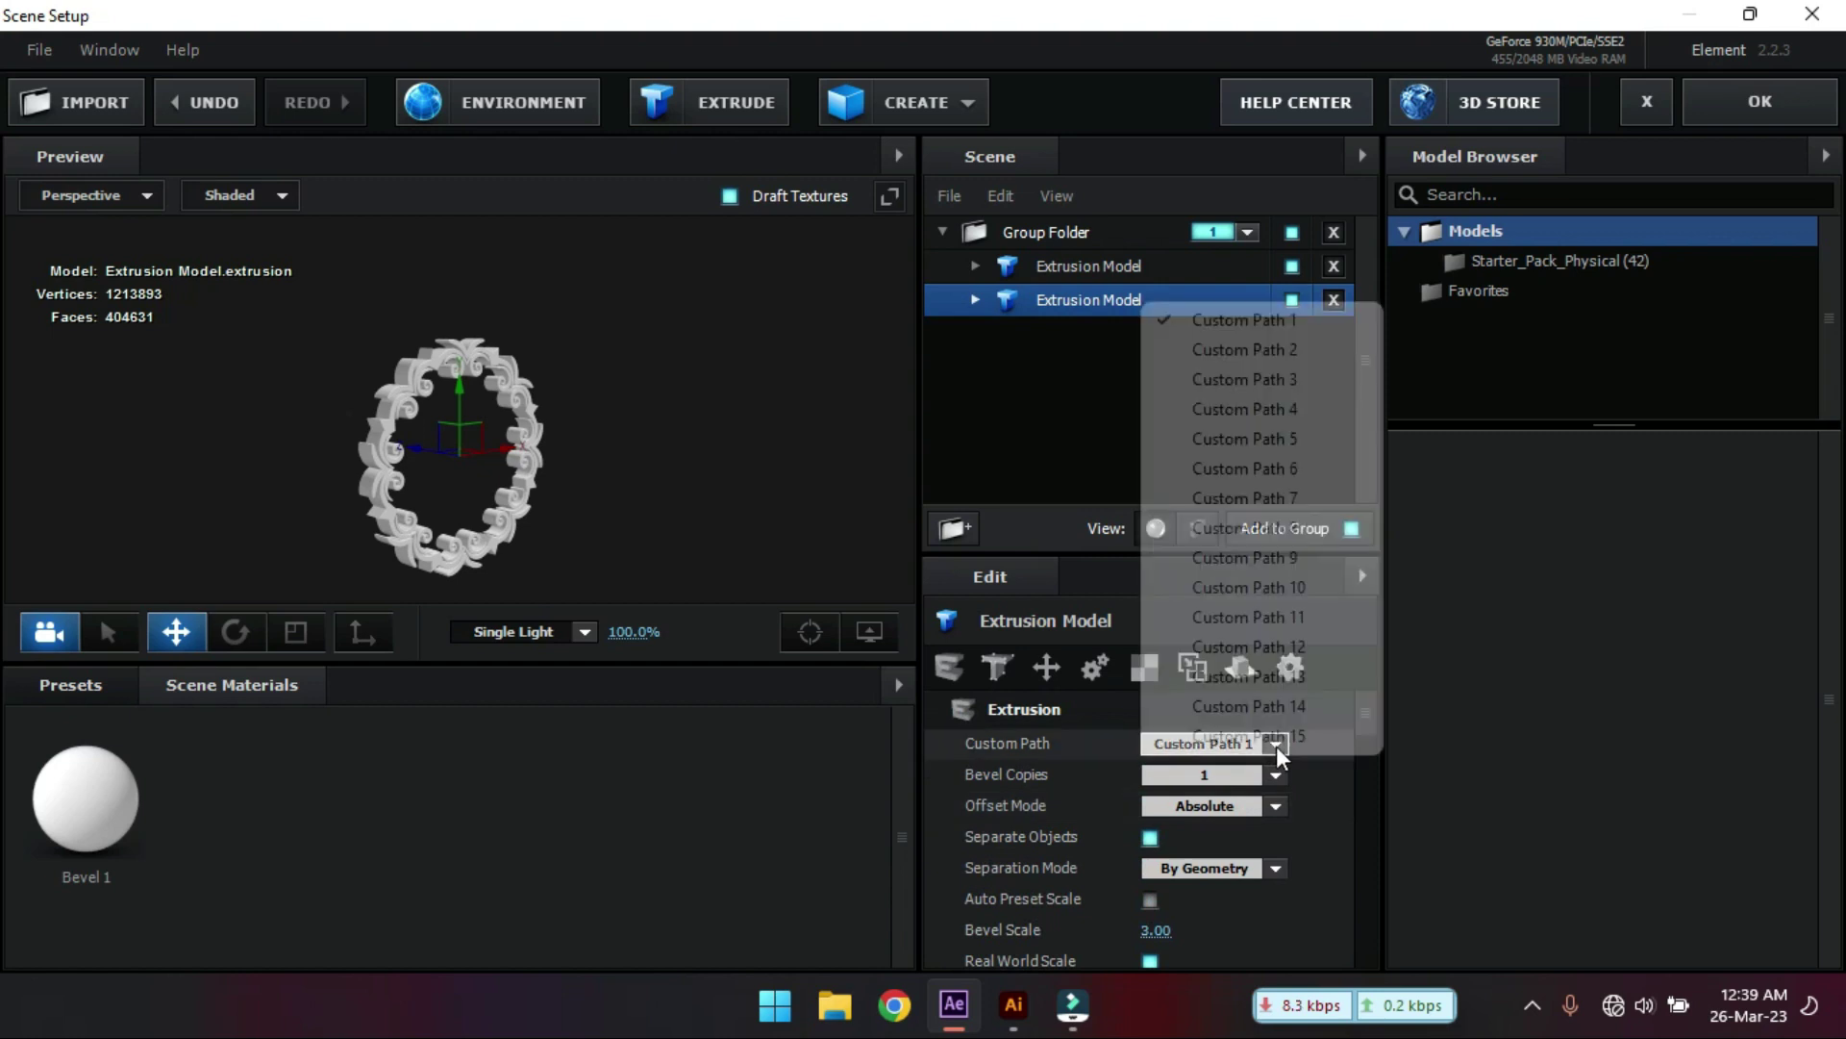
pyautogui.click(1219, 352)
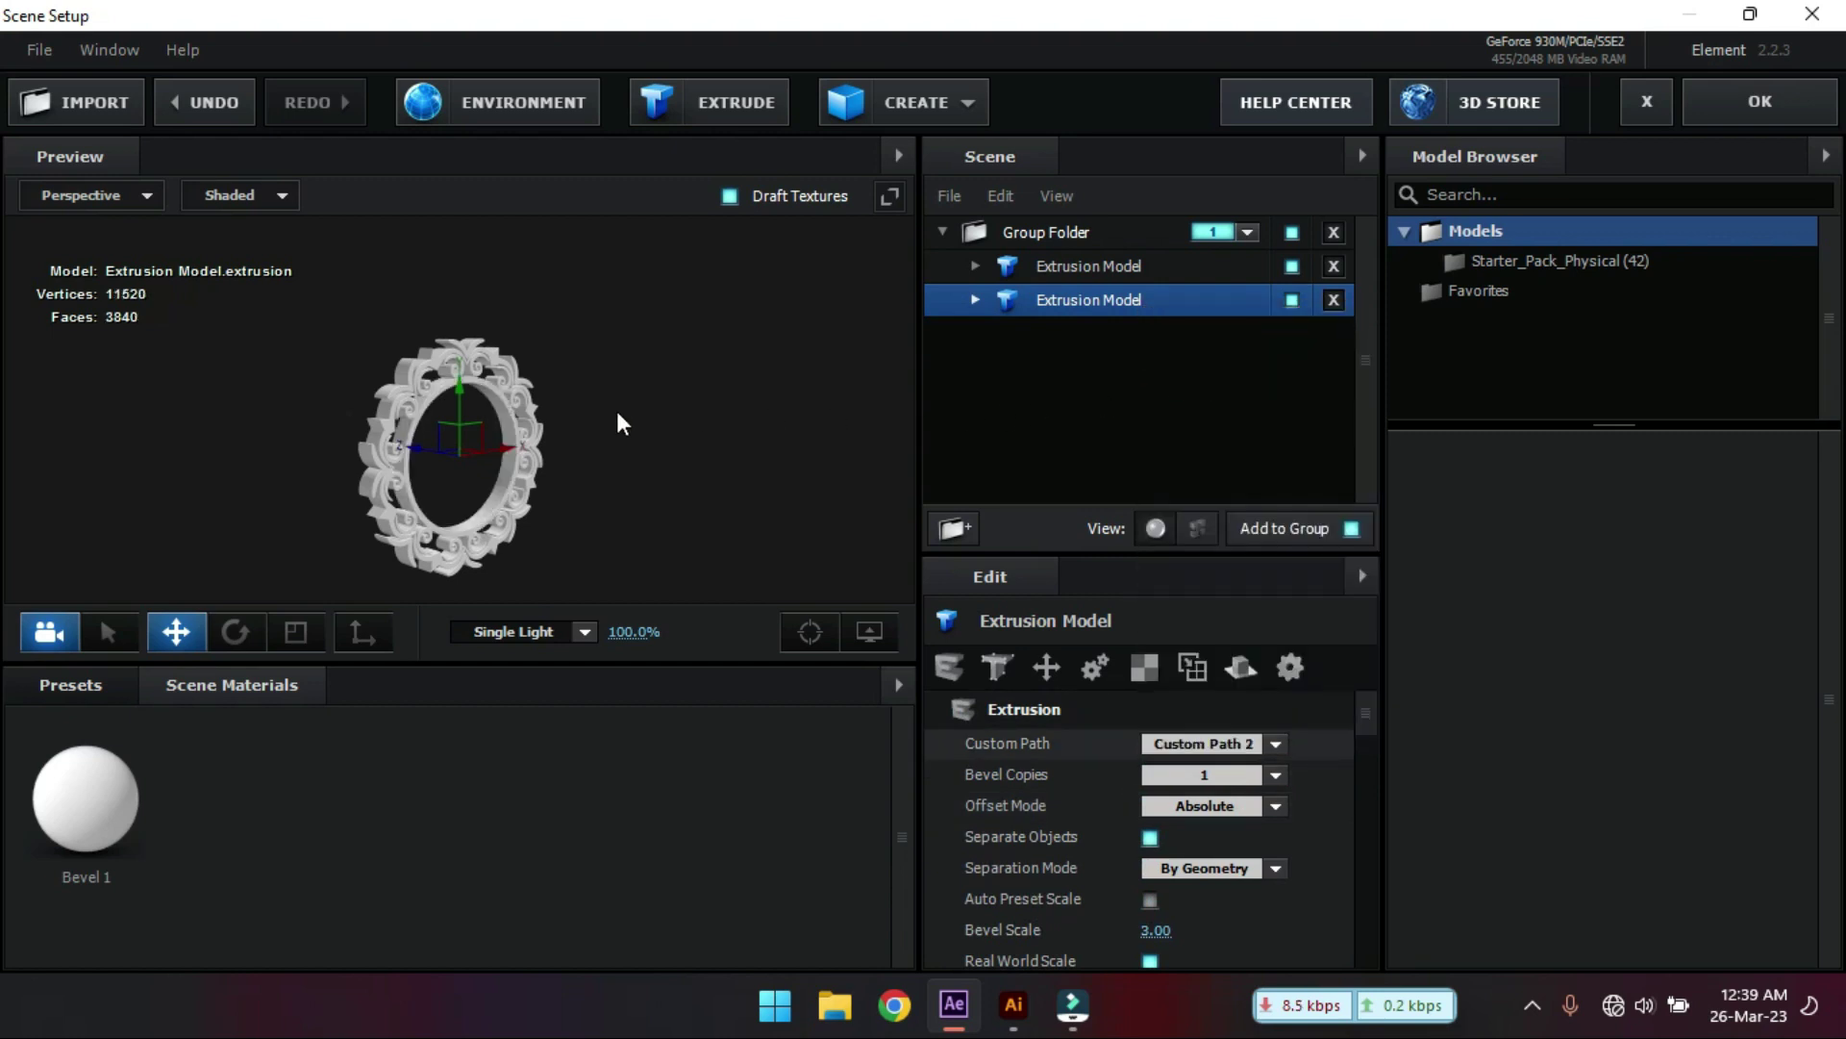
pyautogui.moveTo(619, 412); pyautogui.dragTo(540, 422)
# - Duplicate the Custom Path 2 extrusion model and assign Custom Path 3 to the copy
pyautogui.rightClick(1135, 309)
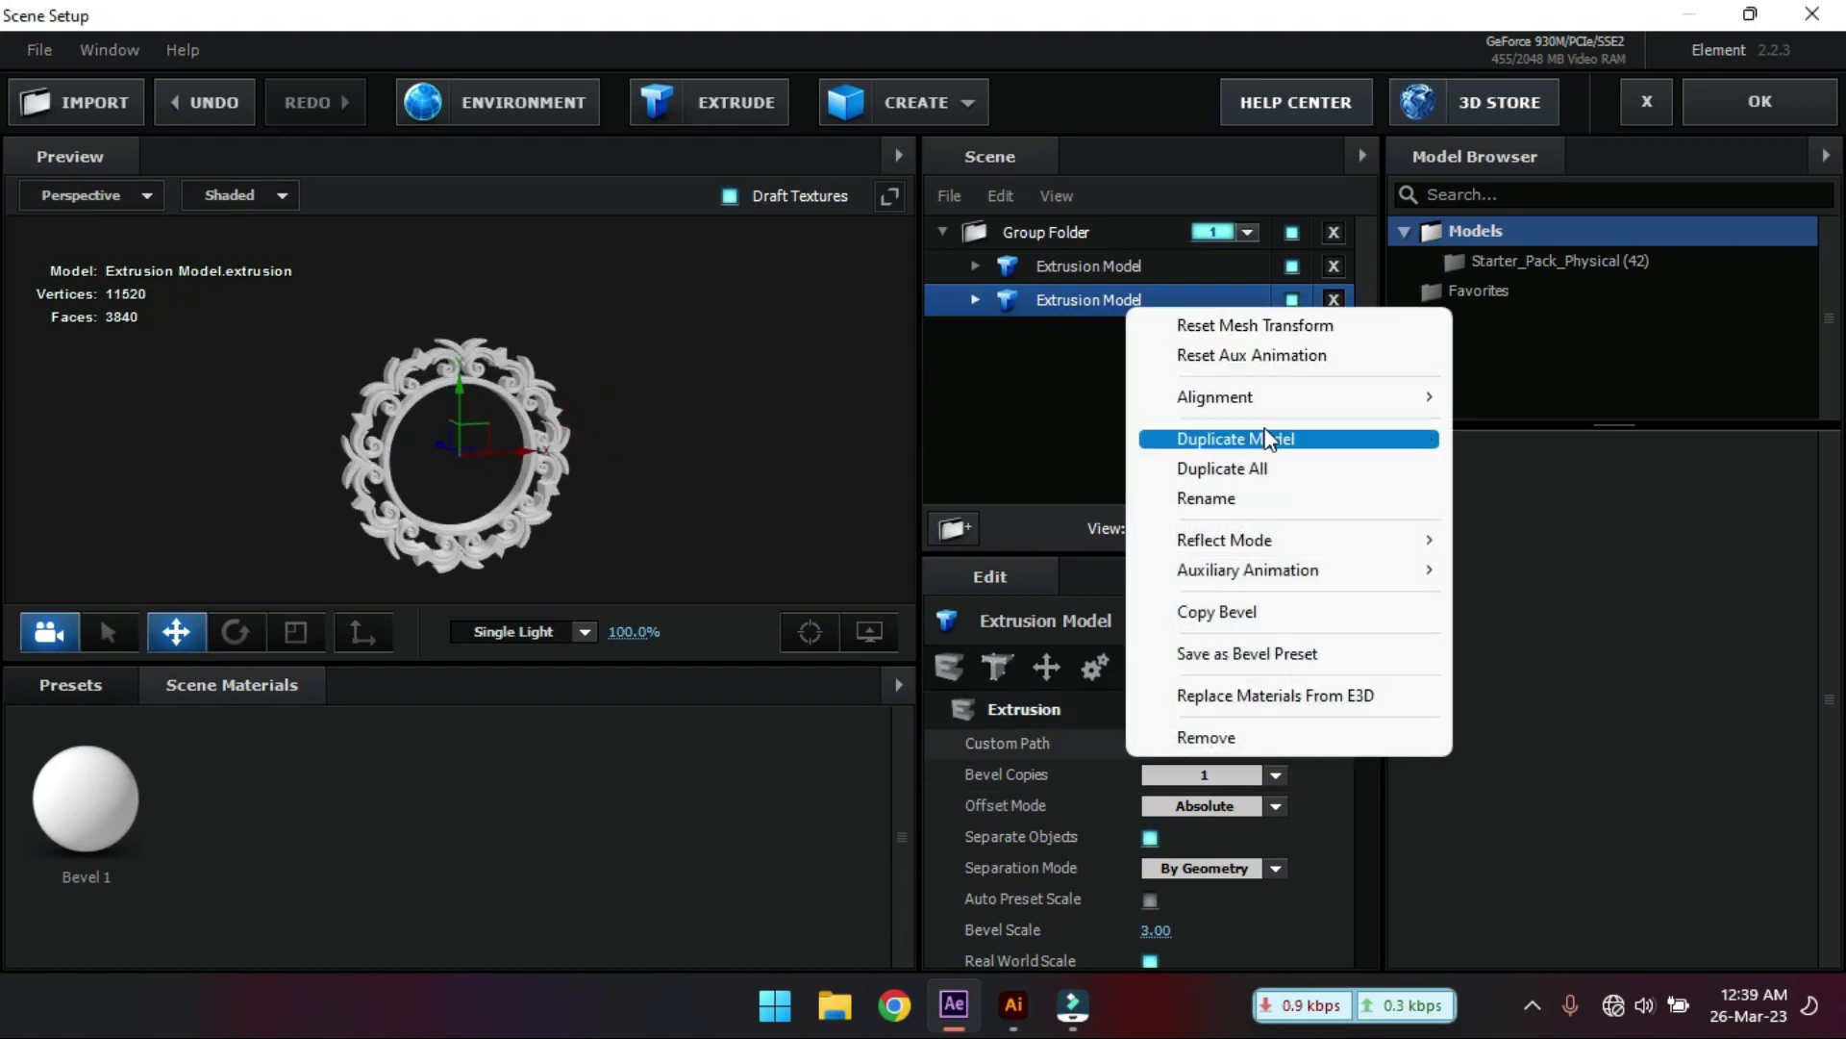
pyautogui.click(1258, 442)
pyautogui.click(1115, 334)
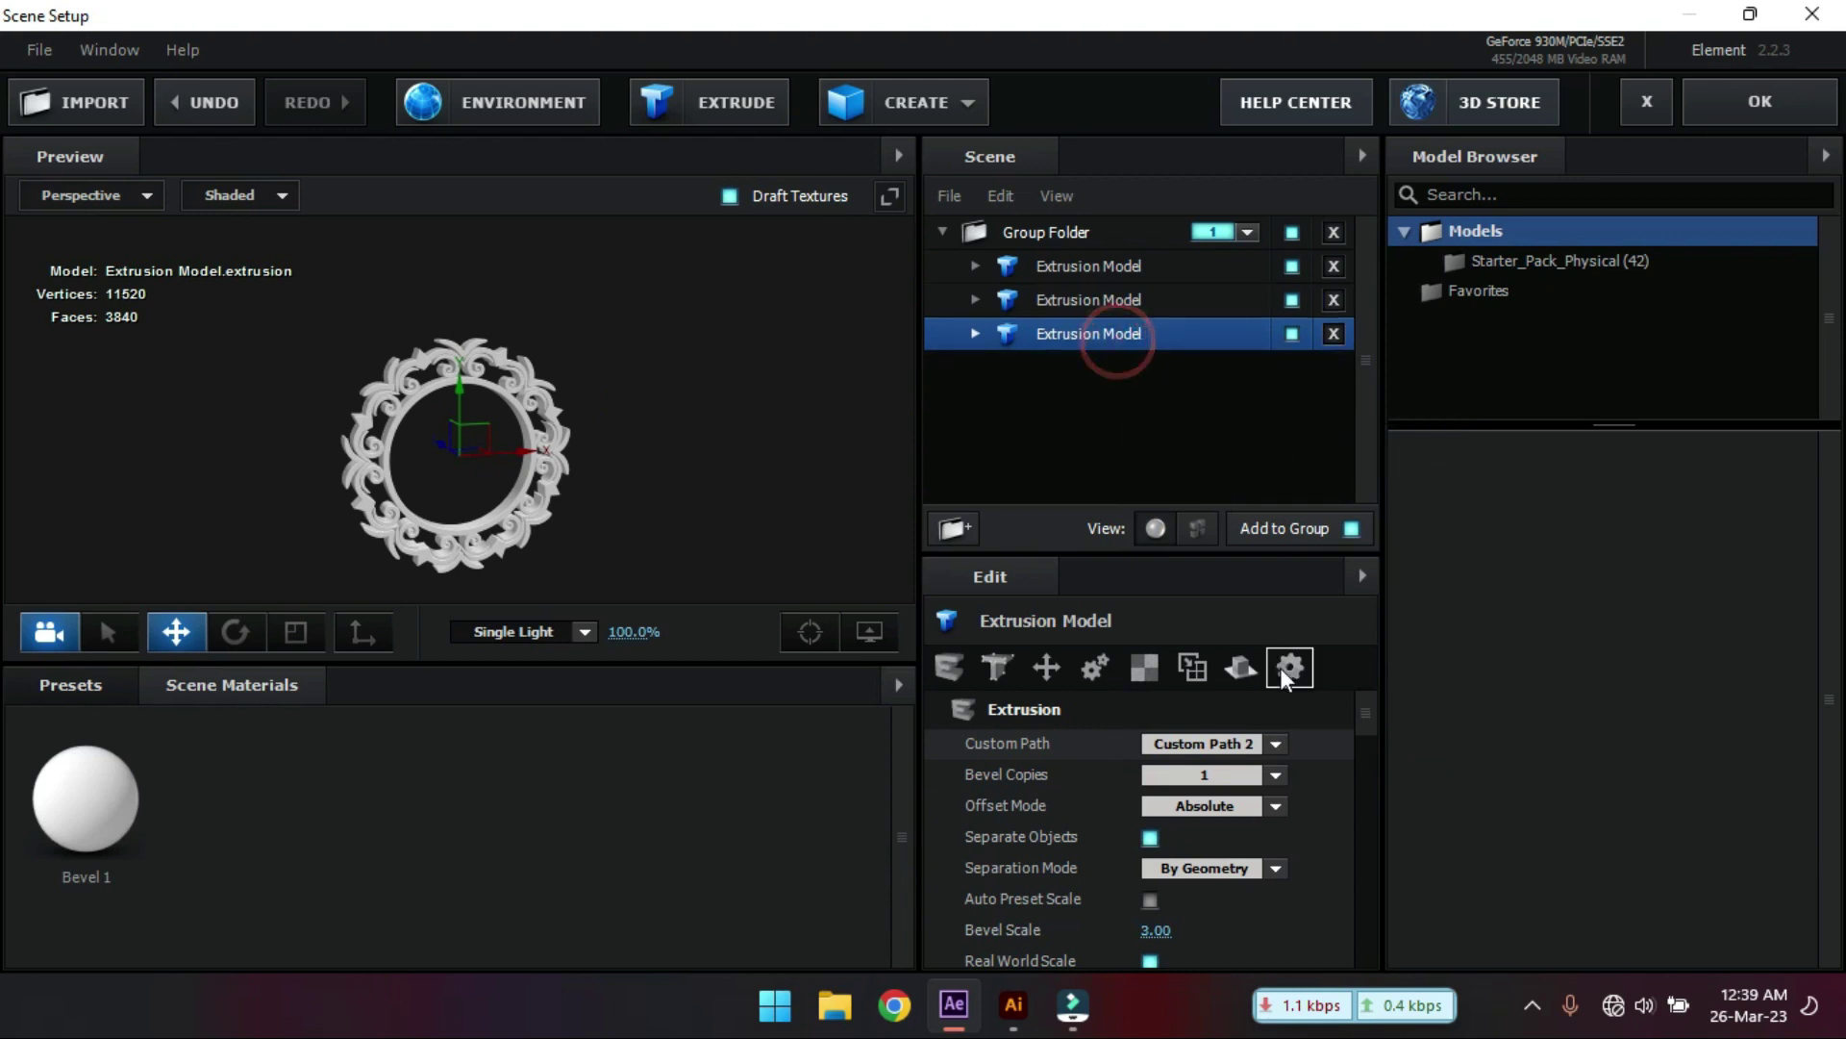
pyautogui.click(1275, 744)
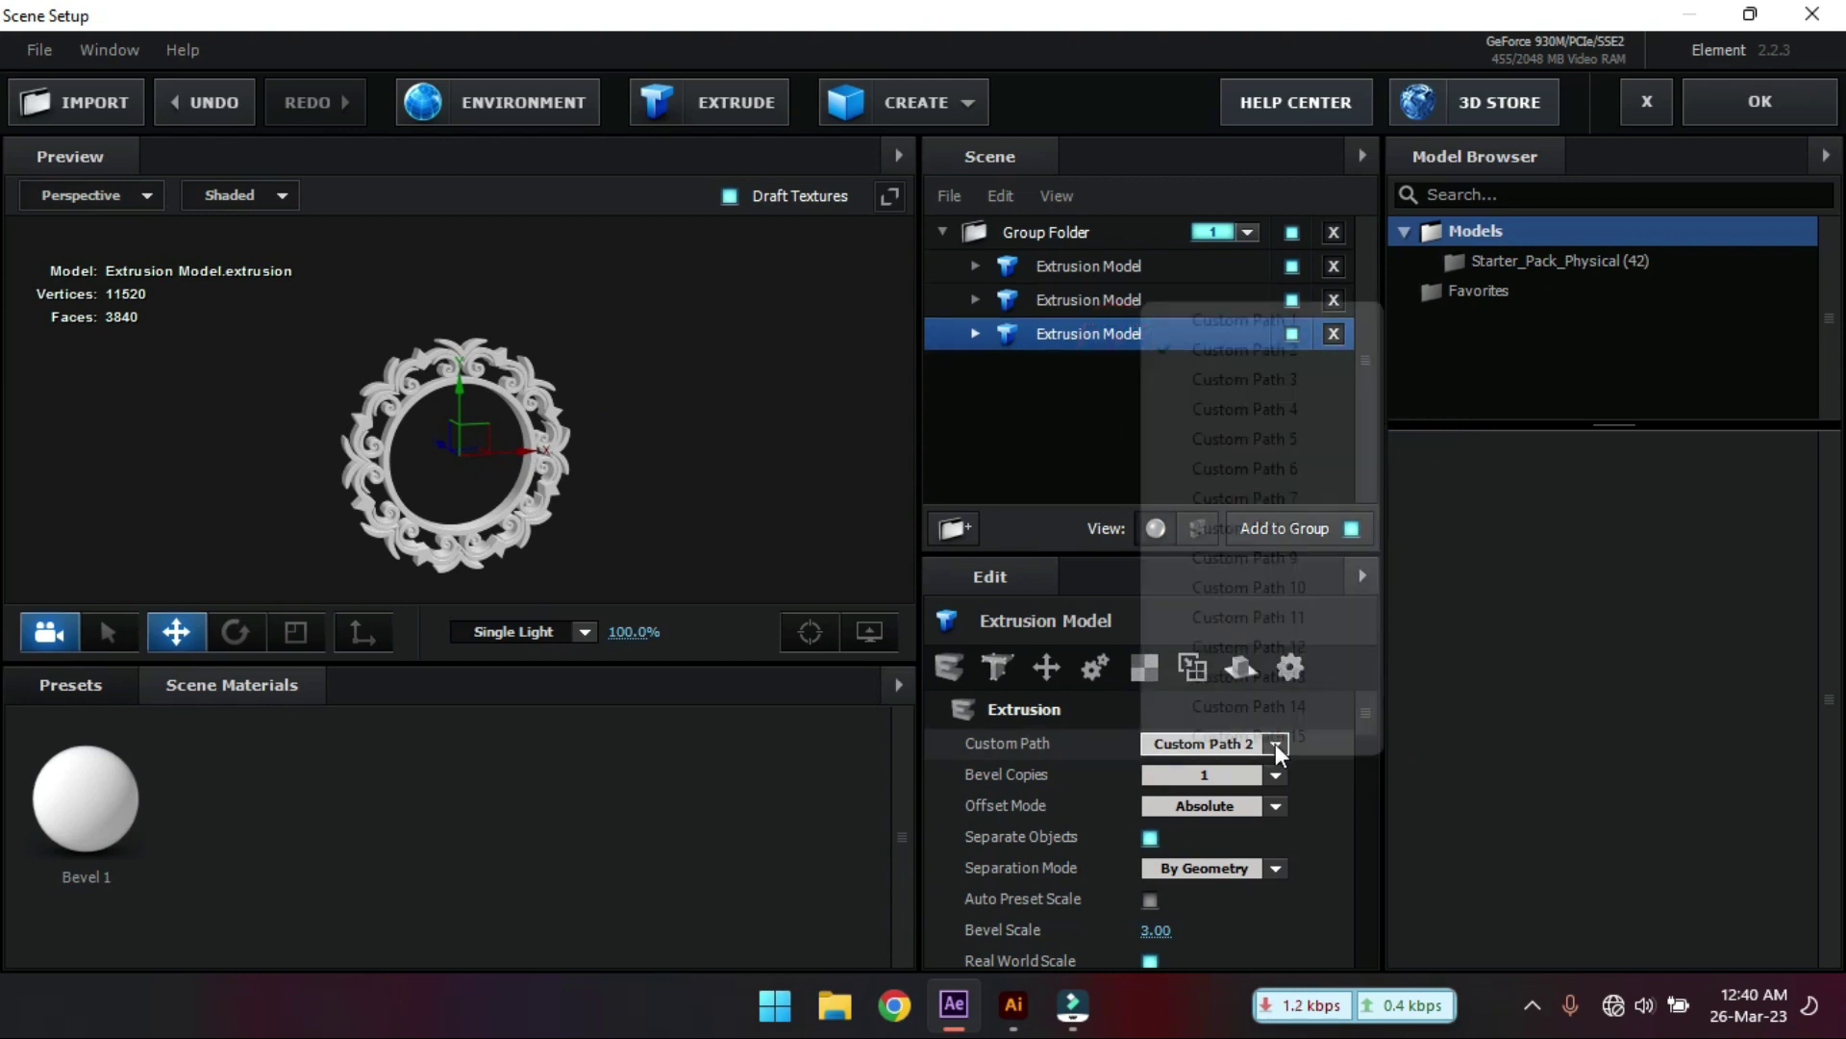
pyautogui.click(1270, 381)
# - Duplicate the Custom Path 3 extrusion model and assign Custom Path 4 to the copy for the letter S
pyautogui.rightClick(1104, 340)
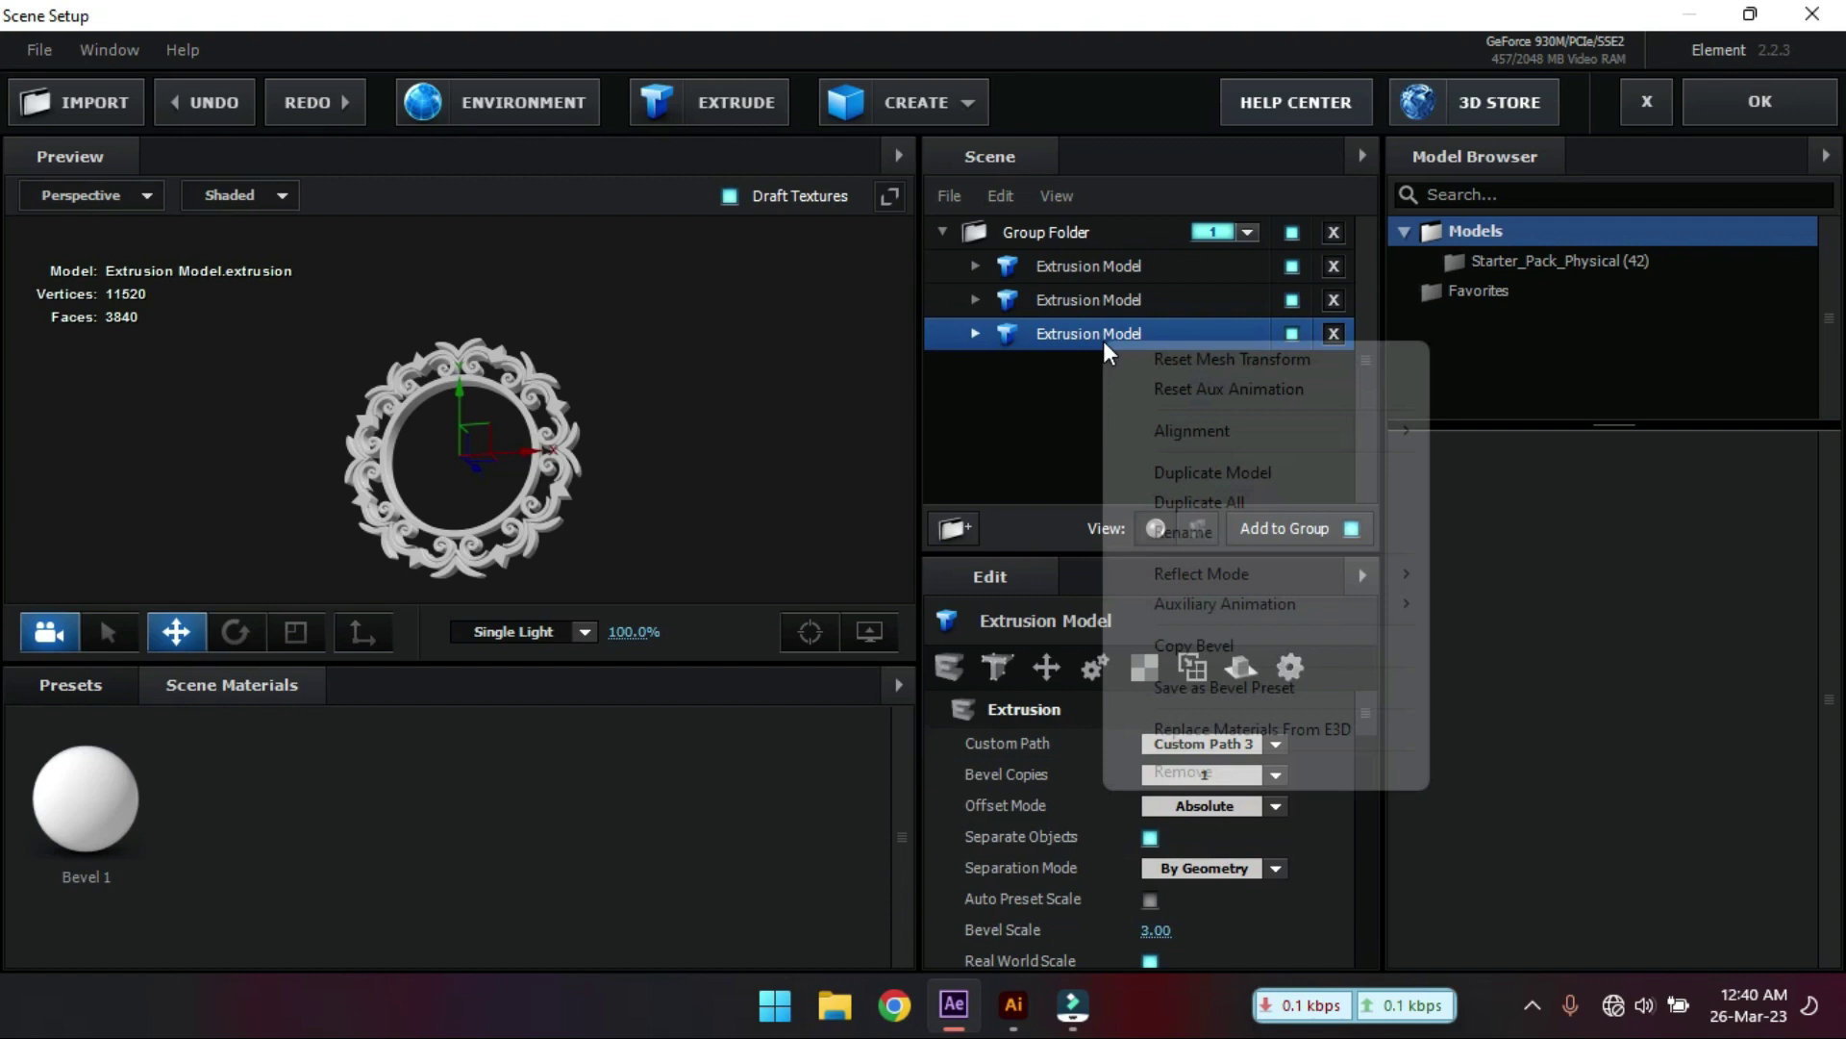
pyautogui.click(1214, 476)
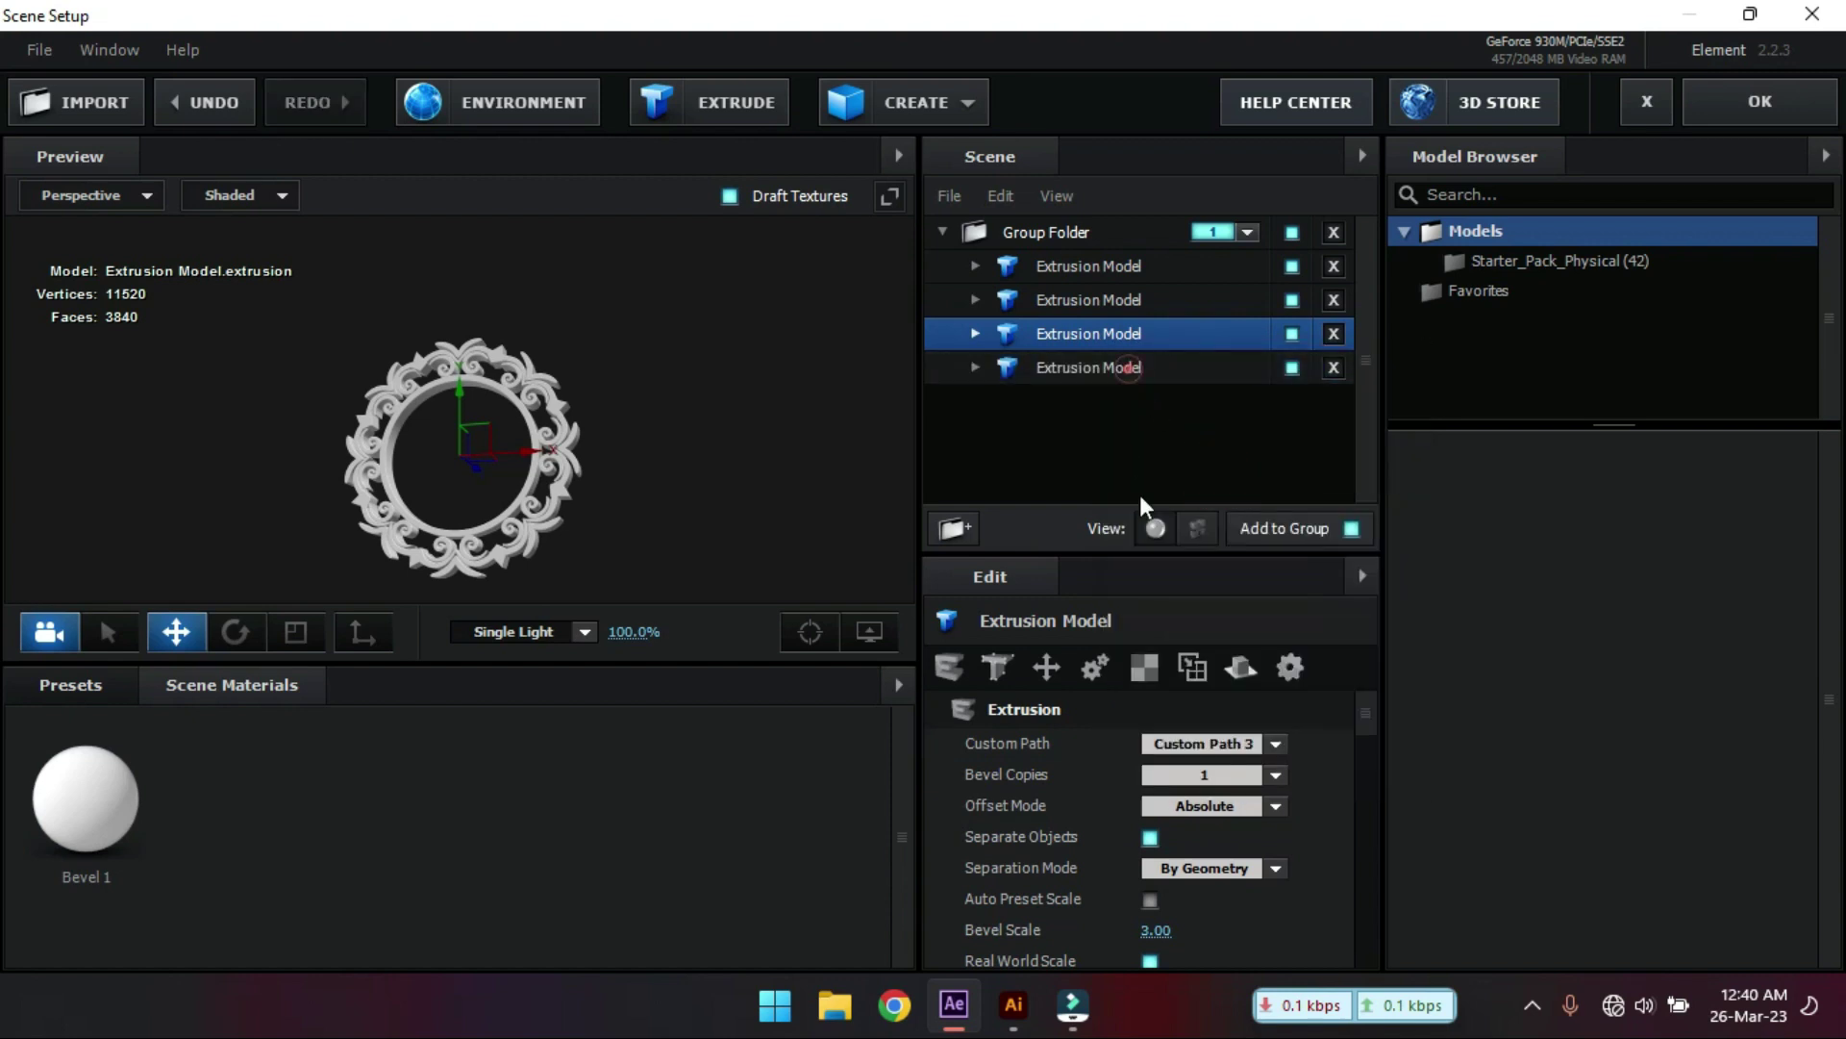
pyautogui.click(1275, 743)
pyautogui.click(1265, 411)
pyautogui.click(1265, 412)
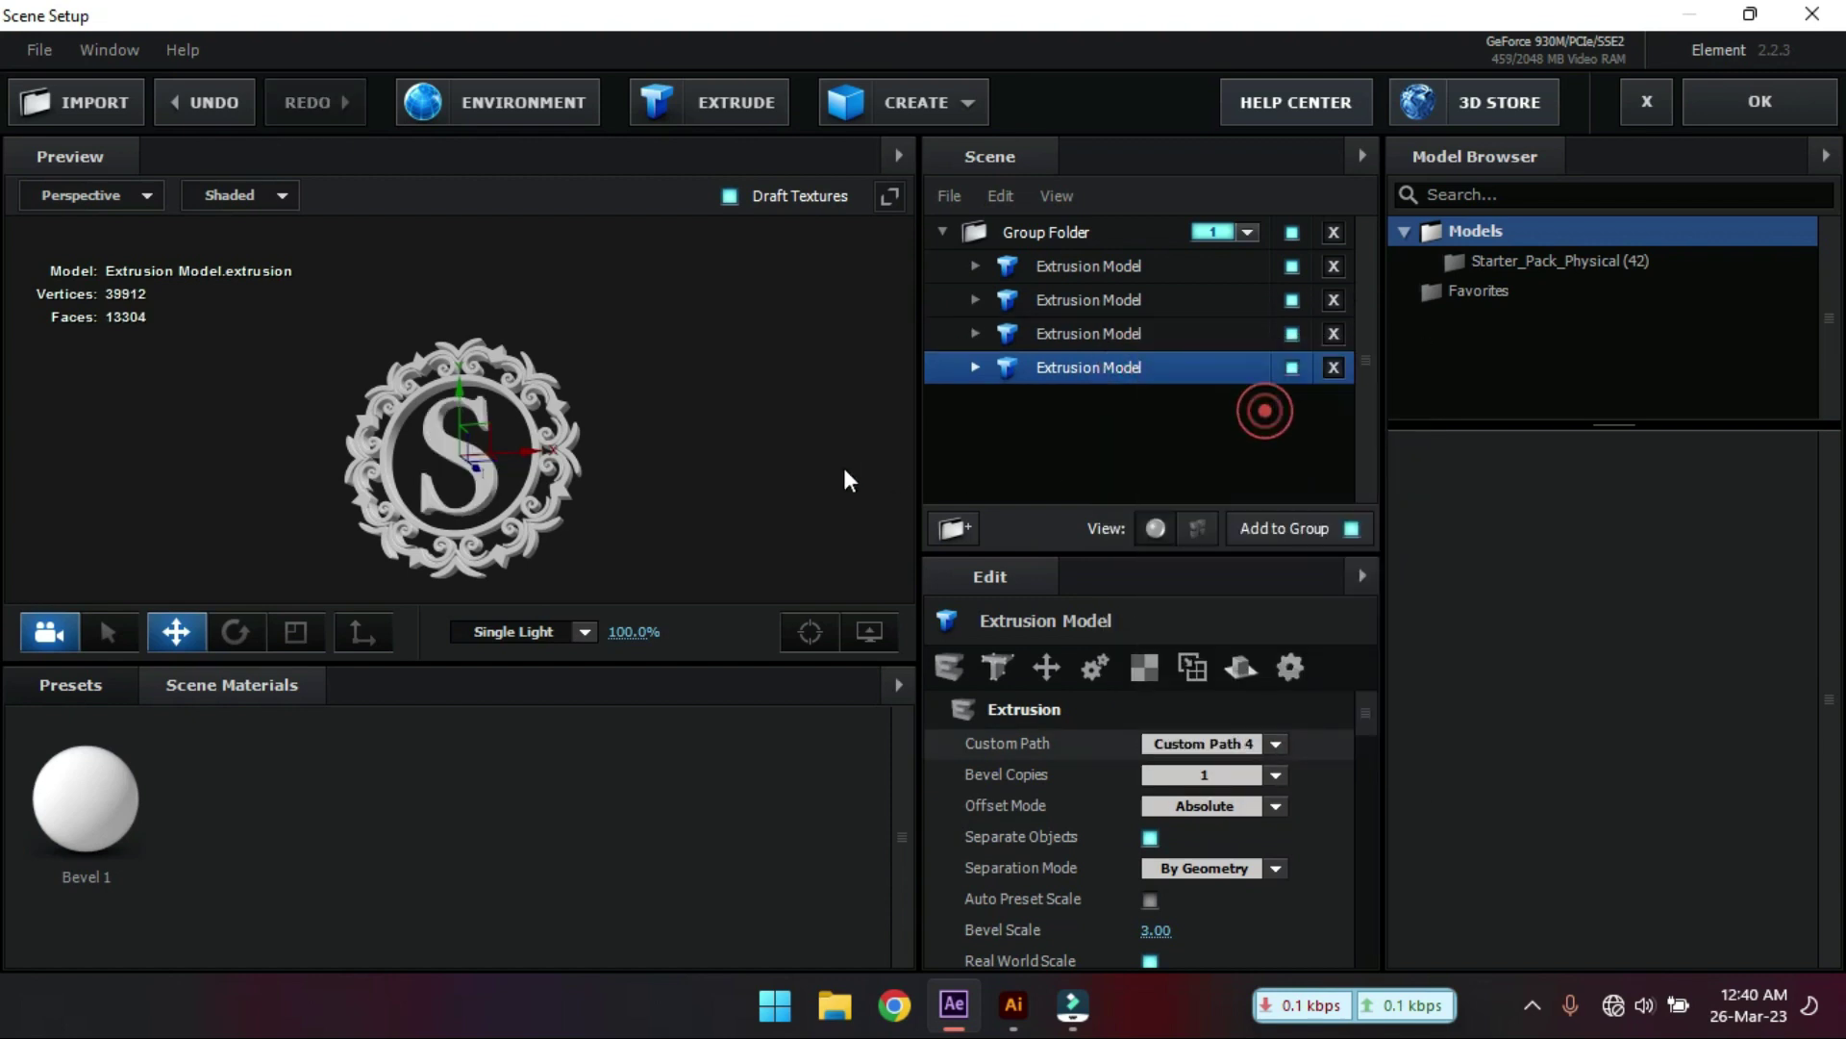
pyautogui.click(631, 388)
pyautogui.scroll(2, 575, 493)
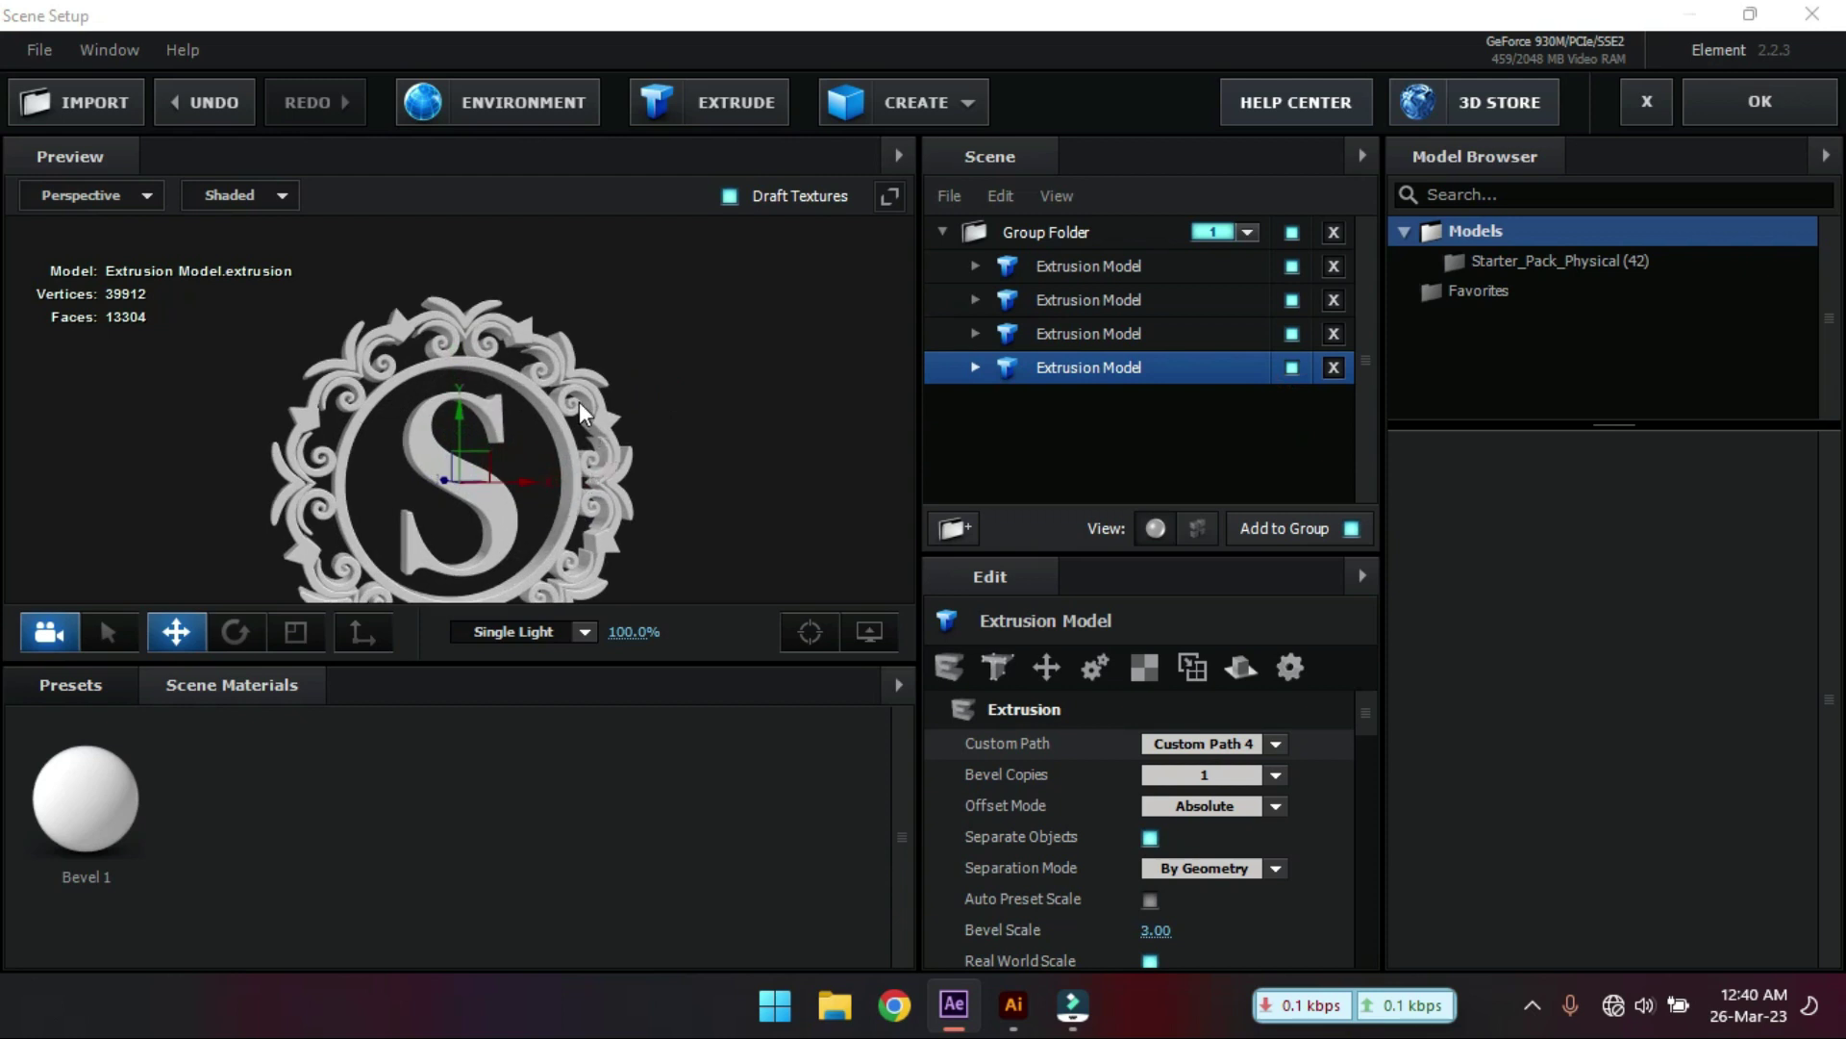
pyautogui.moveTo(575, 403); pyautogui.dragTo(606, 411)
# - Scale the Custom Path 3 ring down uniformly to 87%
pyautogui.click(1115, 336)
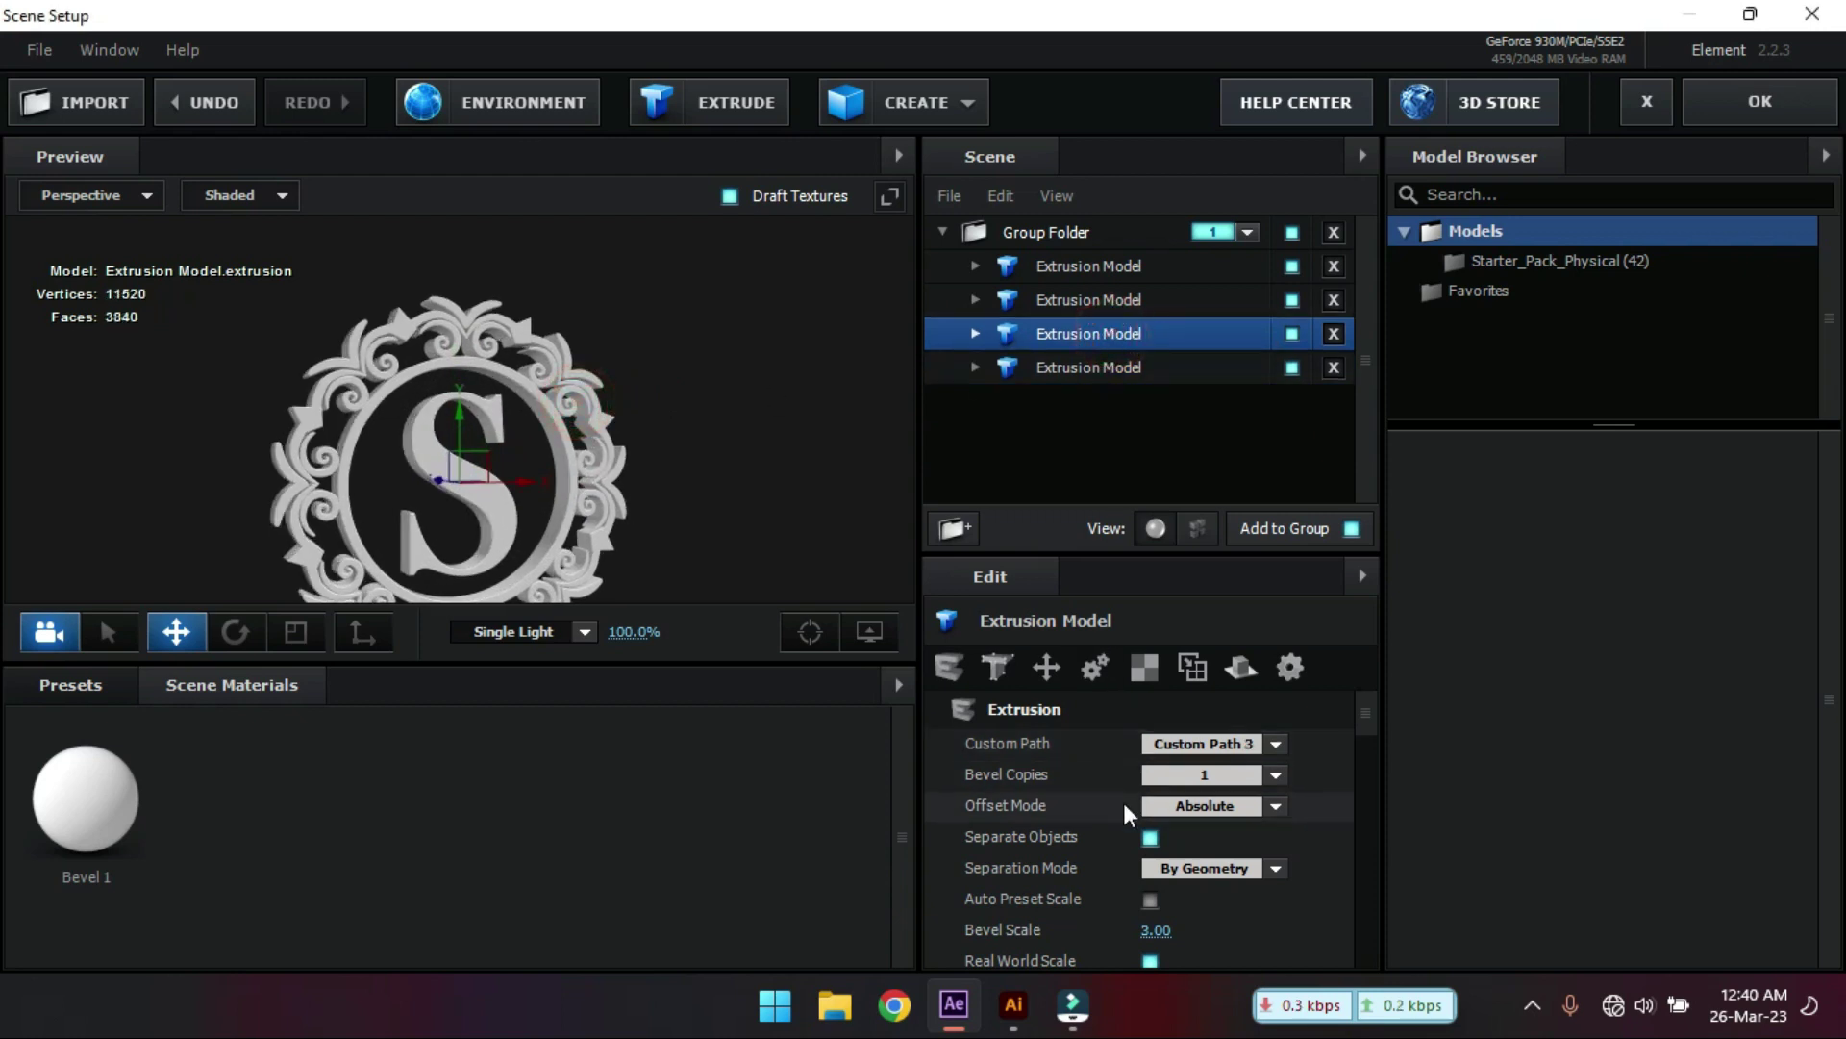
pyautogui.scroll(-3, 1077, 837)
pyautogui.scroll(-3, 1077, 848)
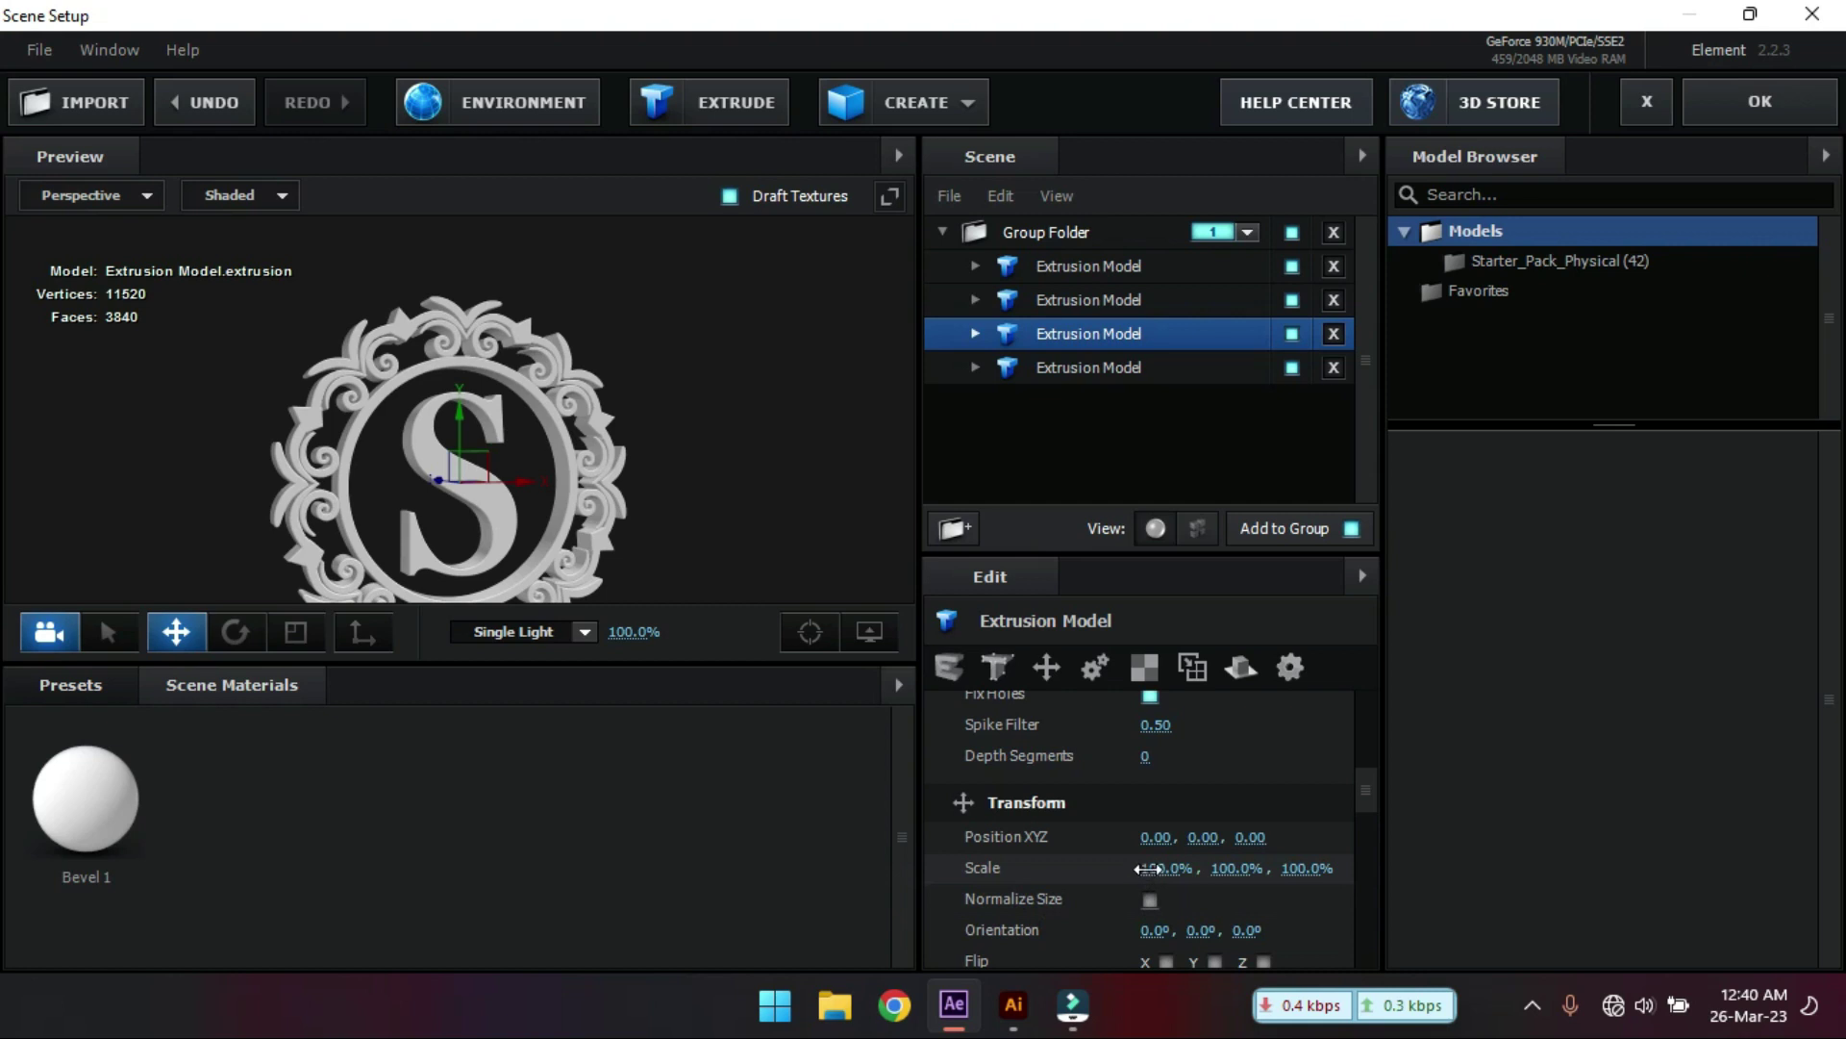
pyautogui.moveTo(1150, 868); pyautogui.dragTo(1113, 869)
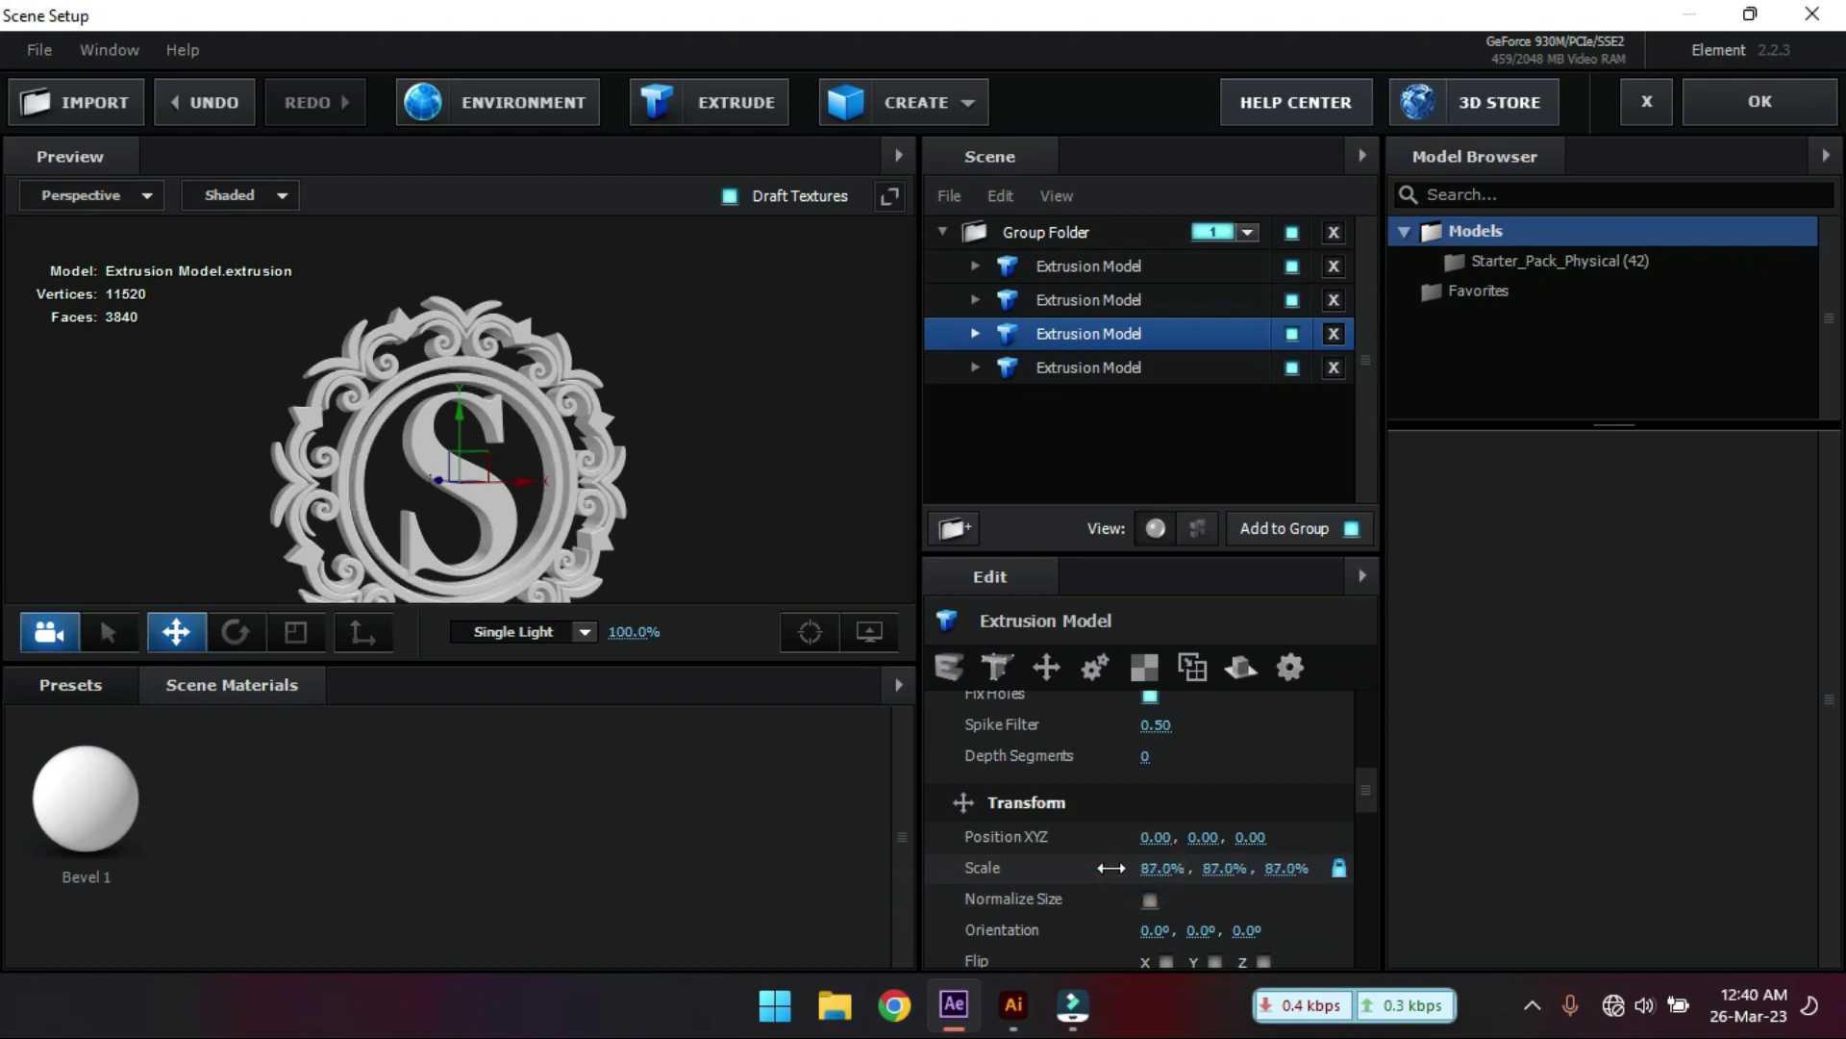
pyautogui.moveTo(637, 448)
pyautogui.mouseDown()
pyautogui.moveTo(579, 441)
pyautogui.moveTo(671, 397)
pyautogui.moveTo(644, 413)
pyautogui.mouseUp()
pyautogui.scroll(3, 614, 471)
pyautogui.scroll(2, 644, 412)
# - Scale the Custom Path 2 ring to 98.5% and the Custom Path 3 ring to 86%
pyautogui.click(1118, 304)
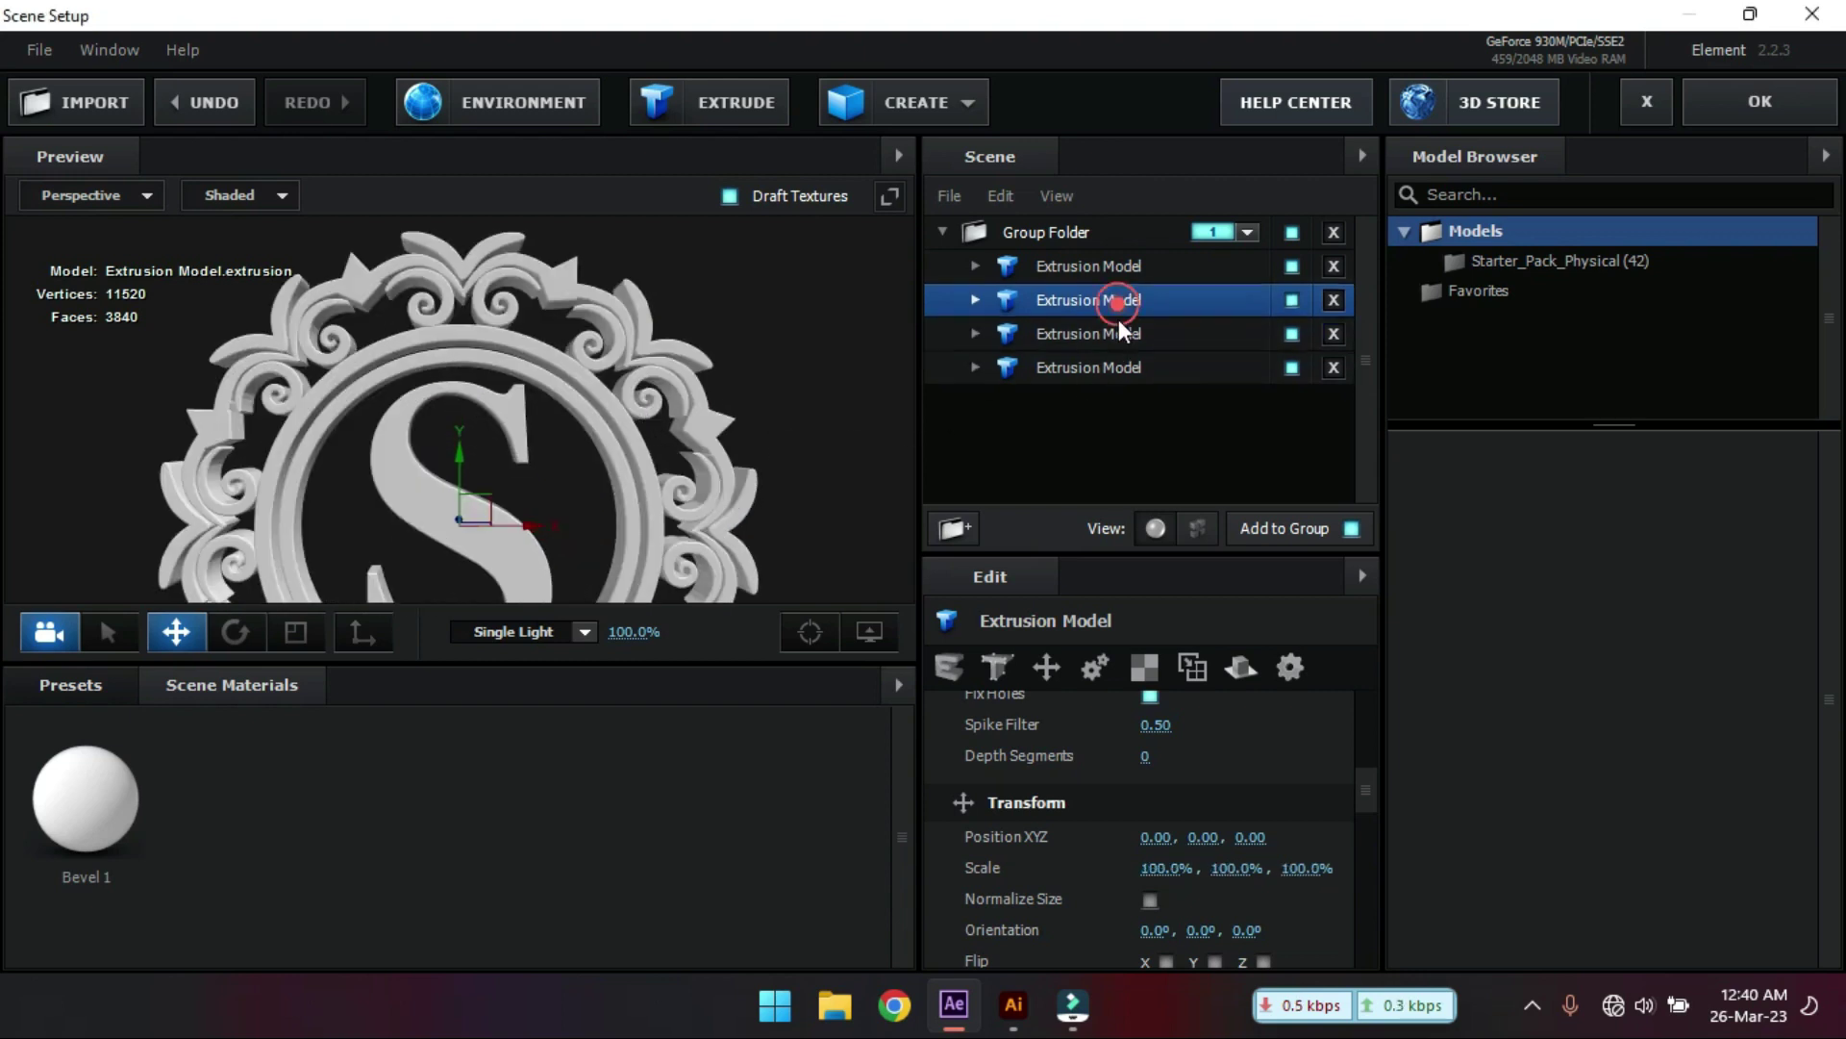
pyautogui.moveTo(1163, 868); pyautogui.dragTo(1161, 868)
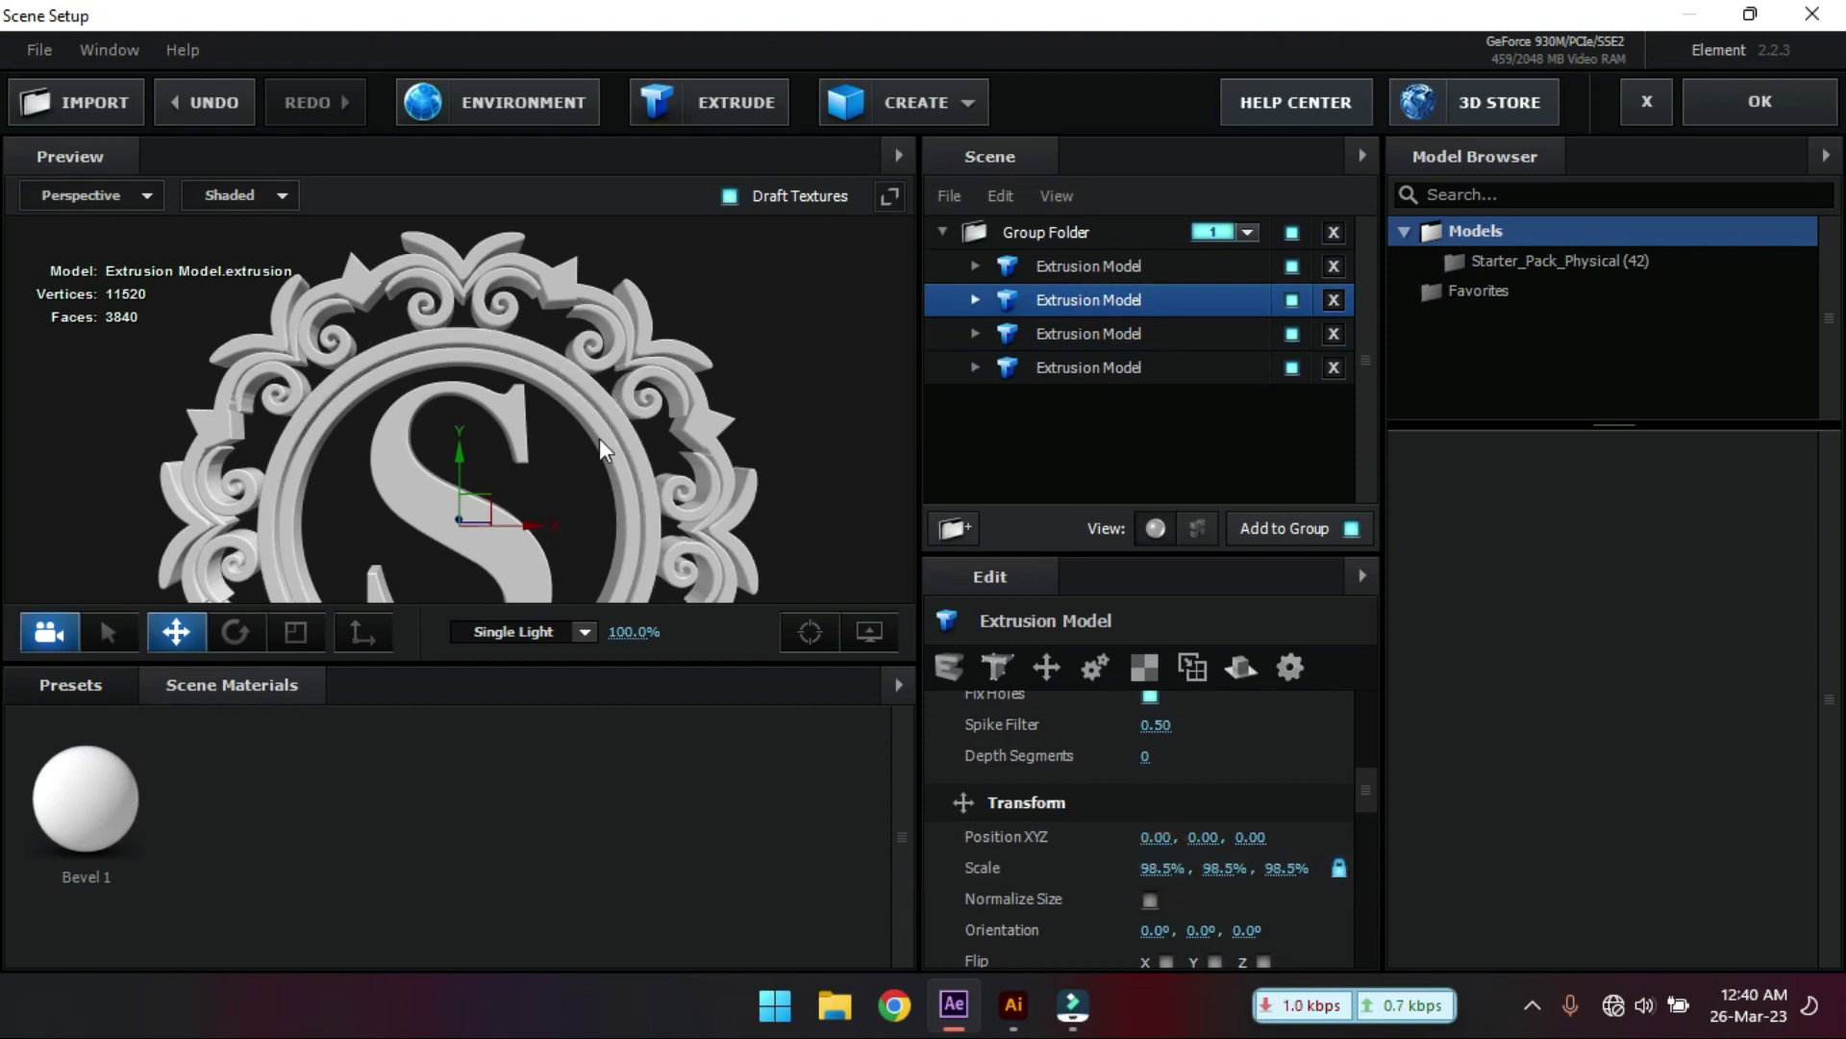
pyautogui.click(1042, 334)
pyautogui.moveTo(1150, 868); pyautogui.dragTo(1148, 867)
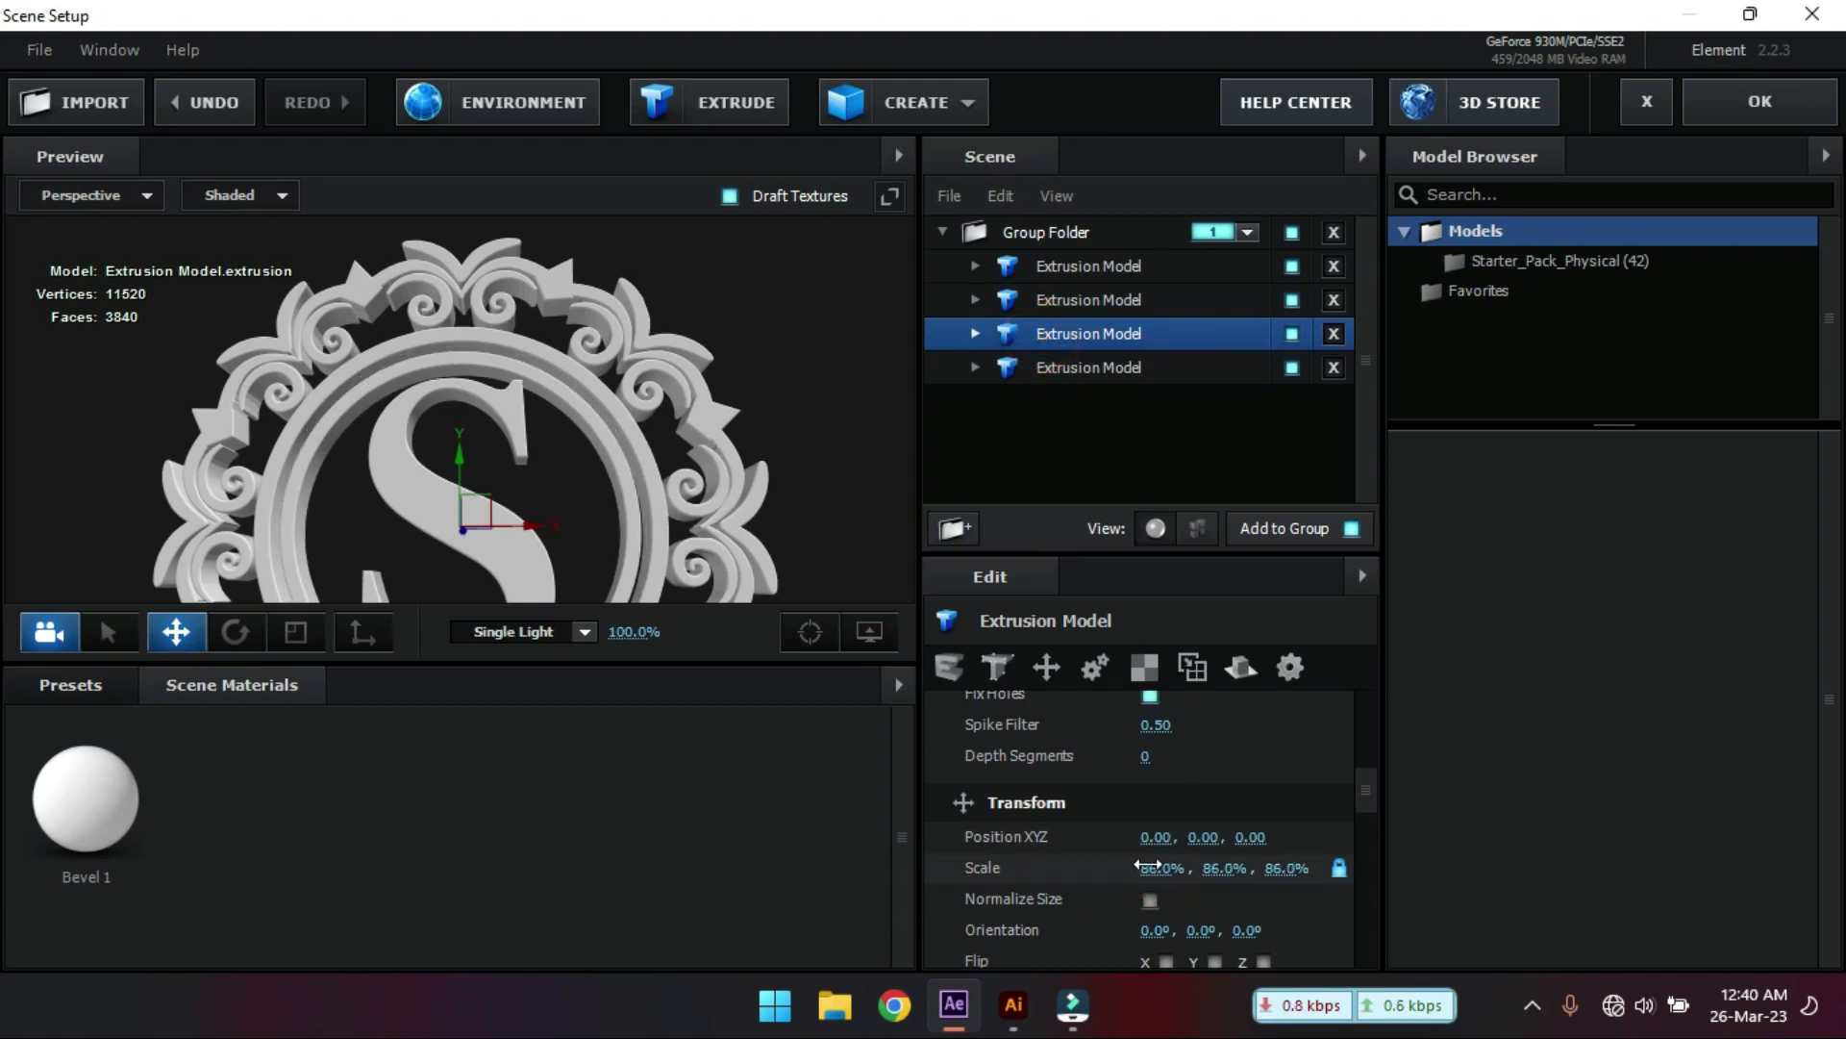
pyautogui.scroll(-4, 654, 394)
pyautogui.moveTo(651, 386); pyautogui.dragTo(699, 404)
# - Scale the extruded letter S down uniformly to 90%
pyautogui.click(1068, 367)
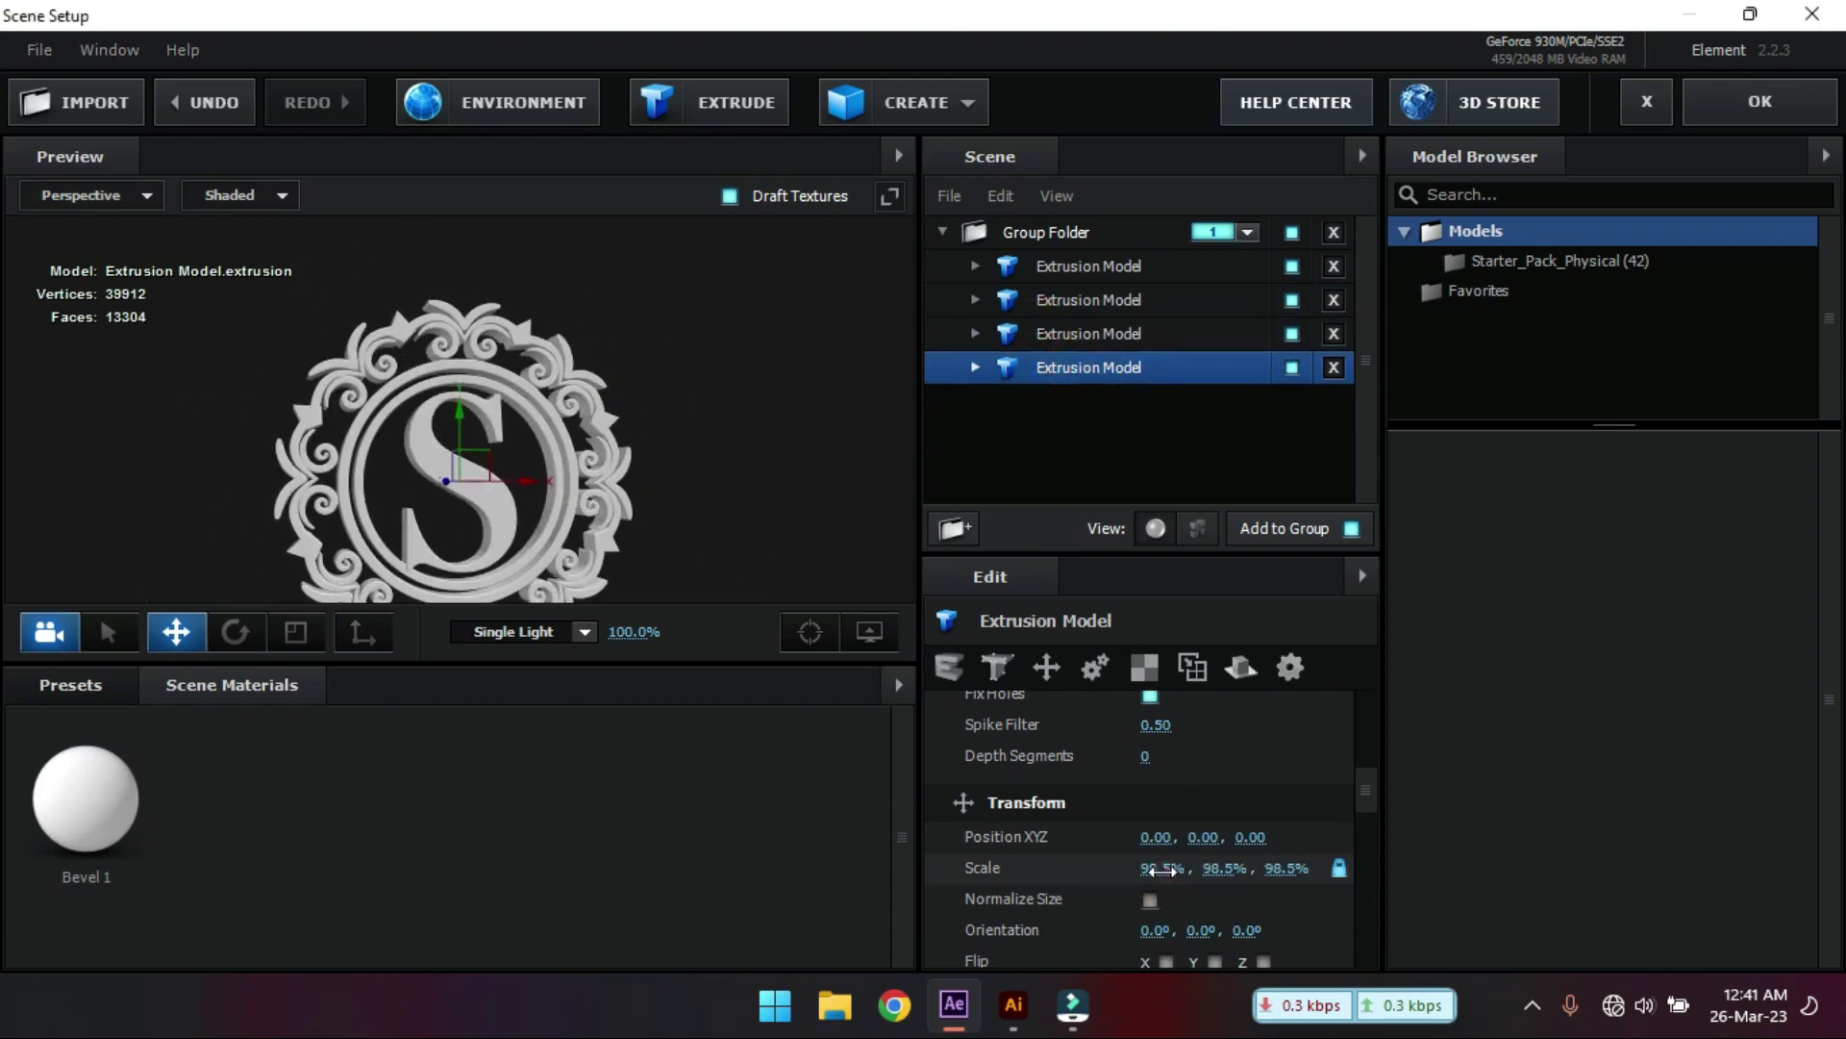
pyautogui.moveTo(1163, 871); pyautogui.dragTo(1139, 871)
pyautogui.moveTo(680, 448)
pyautogui.mouseDown()
pyautogui.moveTo(676, 471)
pyautogui.moveTo(695, 452)
pyautogui.mouseUp()
pyautogui.moveTo(1162, 870); pyautogui.dragTo(1152, 870)
pyautogui.moveTo(780, 441); pyautogui.dragTo(708, 475)
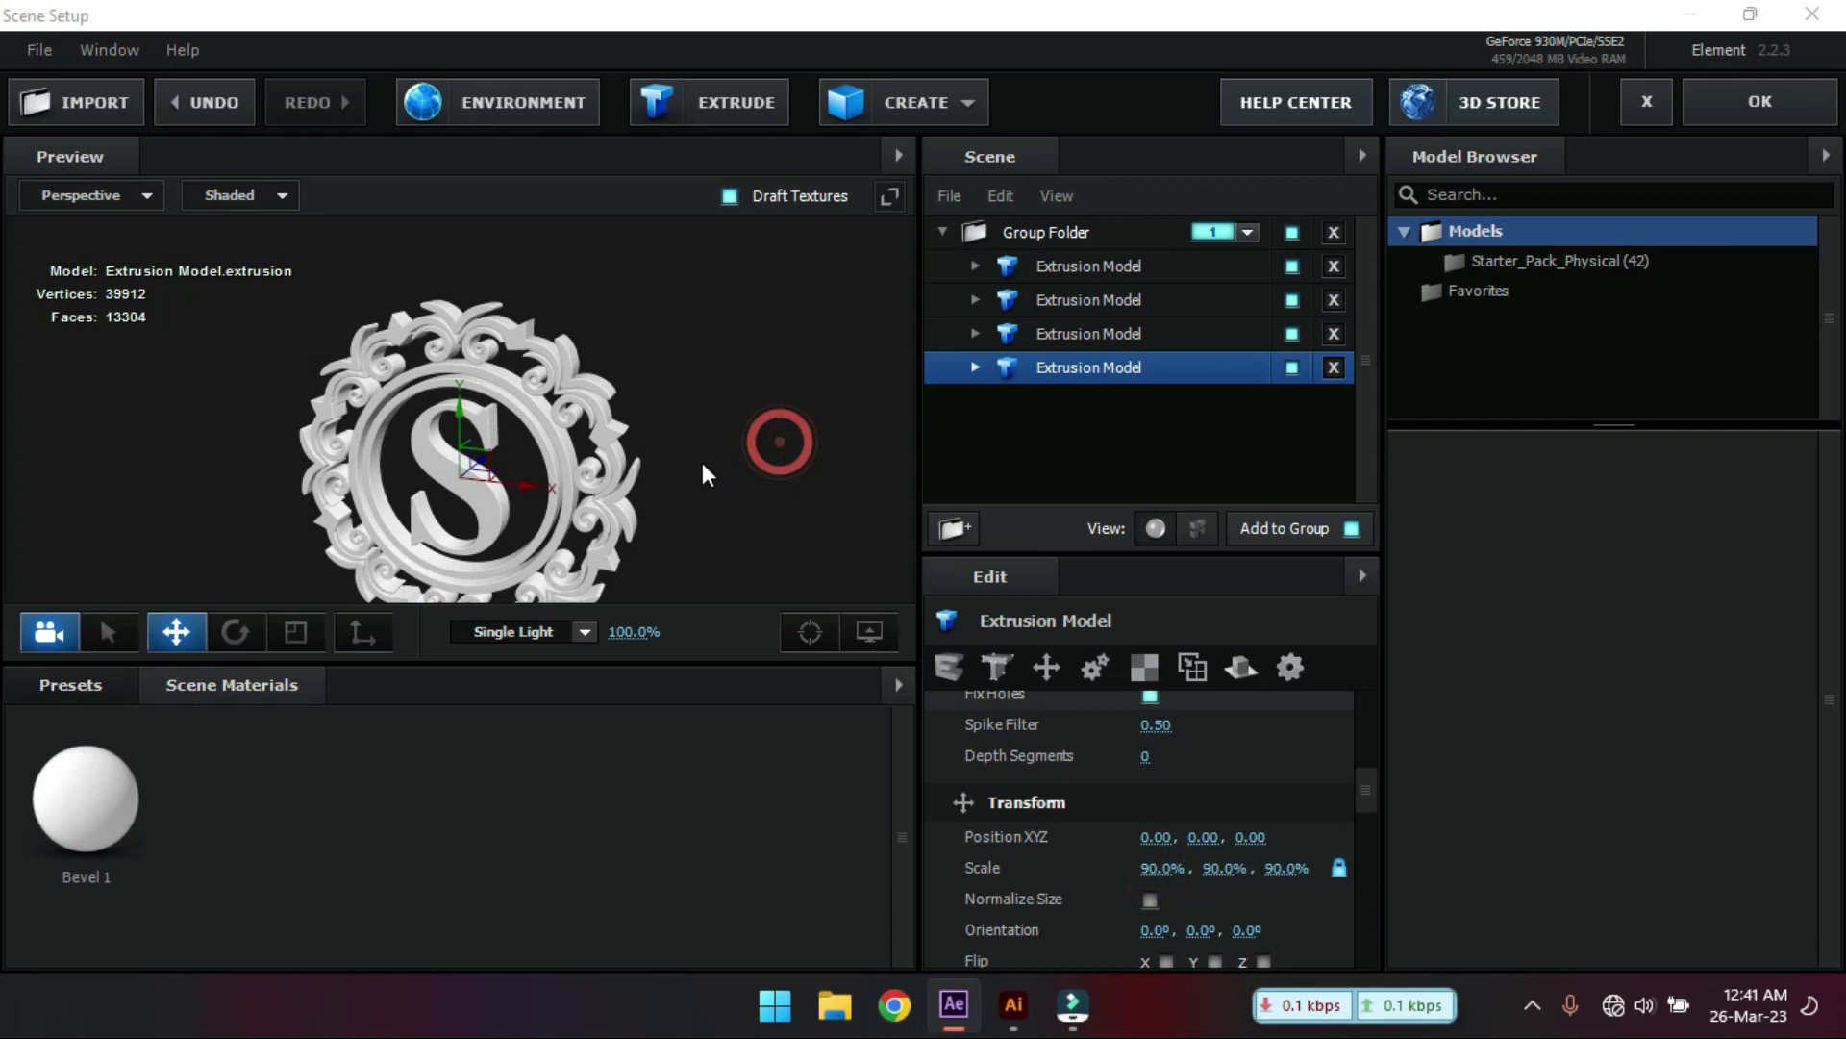
# - Try larger extrude and bevel size values on the ornamental ring's Bevel 1, undoing each change
pyautogui.click(977, 267)
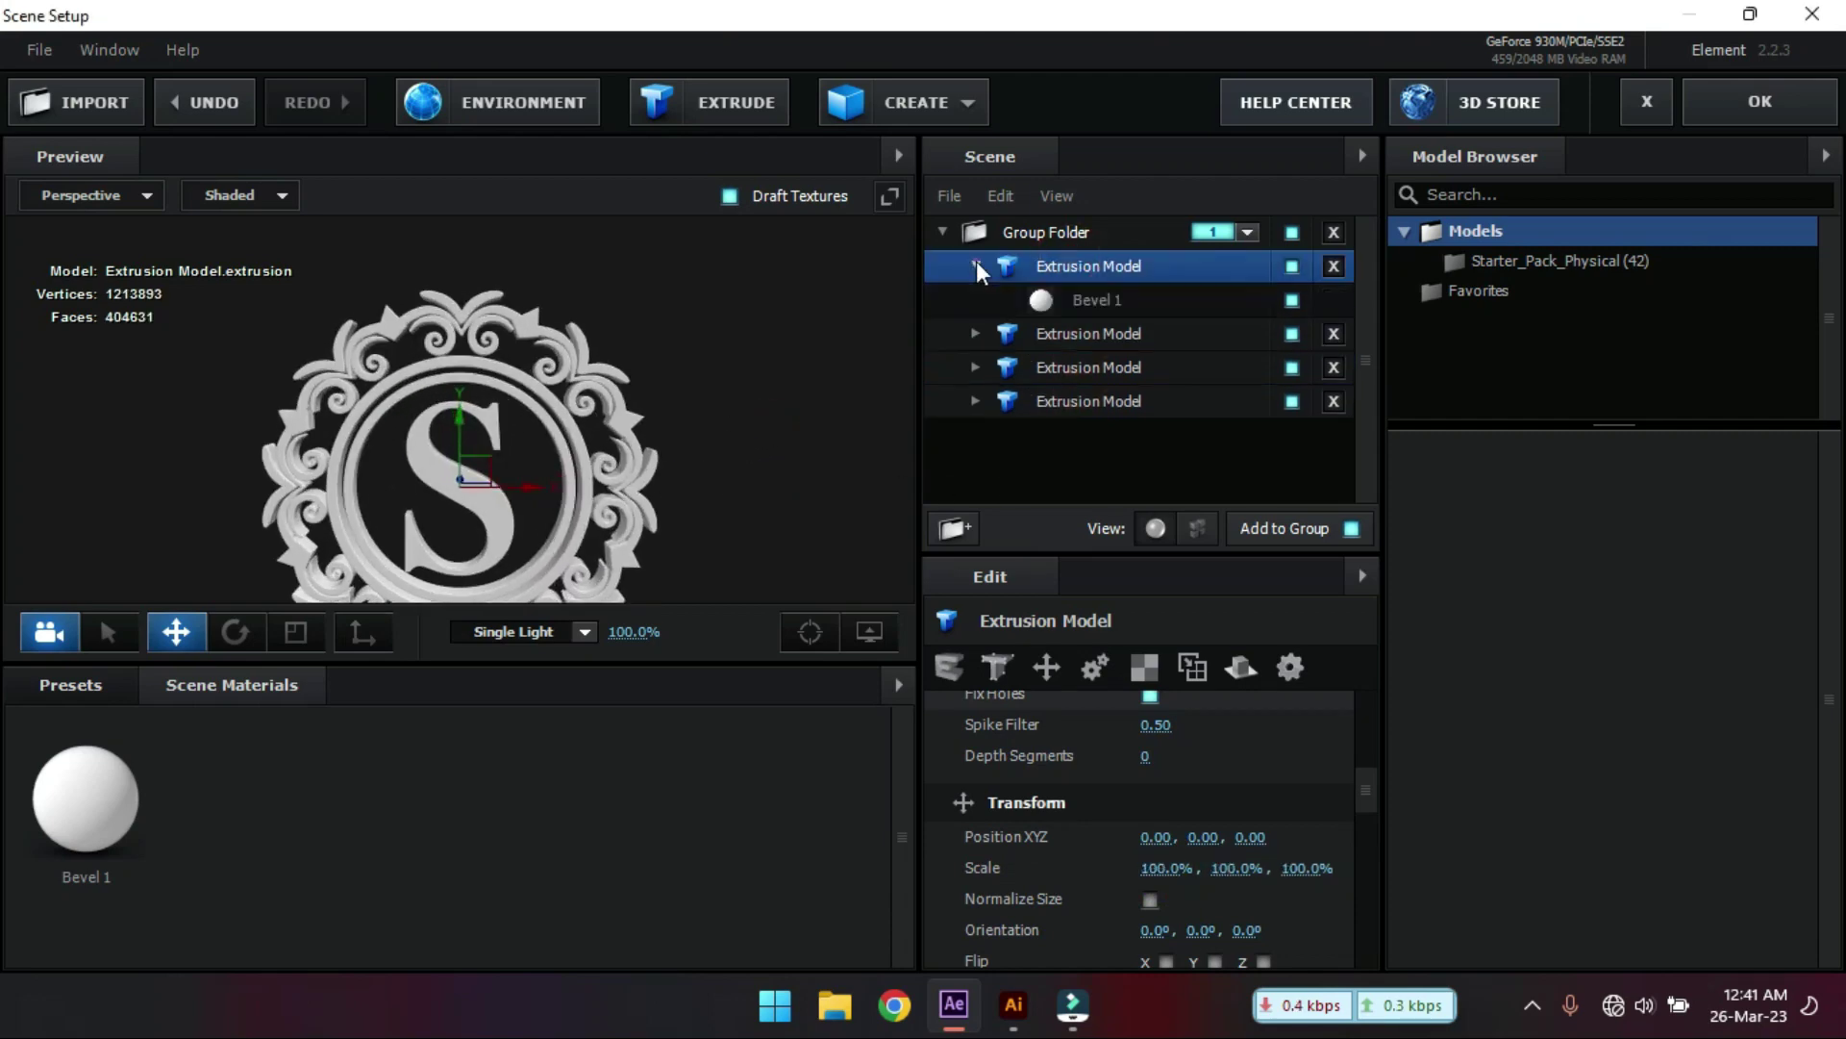
pyautogui.click(1097, 300)
pyautogui.moveTo(717, 408); pyautogui.dragTo(688, 419)
pyautogui.moveTo(1156, 744); pyautogui.dragTo(1214, 739)
pyautogui.hotkey('ctrl', 'z')
pyautogui.moveTo(672, 471); pyautogui.dragTo(639, 539)
pyautogui.moveTo(1158, 806); pyautogui.dragTo(1345, 801)
pyautogui.hotkey('ctrl', 'z')
pyautogui.moveTo(1157, 743); pyautogui.dragTo(1204, 741)
pyautogui.moveTo(639, 411); pyautogui.dragTo(684, 387)
pyautogui.hotkey('ctrl', 'z')
# - Turn off draft textures and set the bevel size of the Custom Path 3 ring's Bevel 1 to 0.03
pyautogui.click(731, 198)
pyautogui.click(976, 368)
pyautogui.click(1098, 401)
pyautogui.moveTo(1158, 745); pyautogui.dragTo(1213, 743)
pyautogui.moveTo(672, 421); pyautogui.dragTo(616, 467)
pyautogui.hotkey('ctrl', 'z')
pyautogui.moveTo(1156, 806); pyautogui.dragTo(1112, 806)
pyautogui.moveTo(643, 423); pyautogui.dragTo(663, 463)
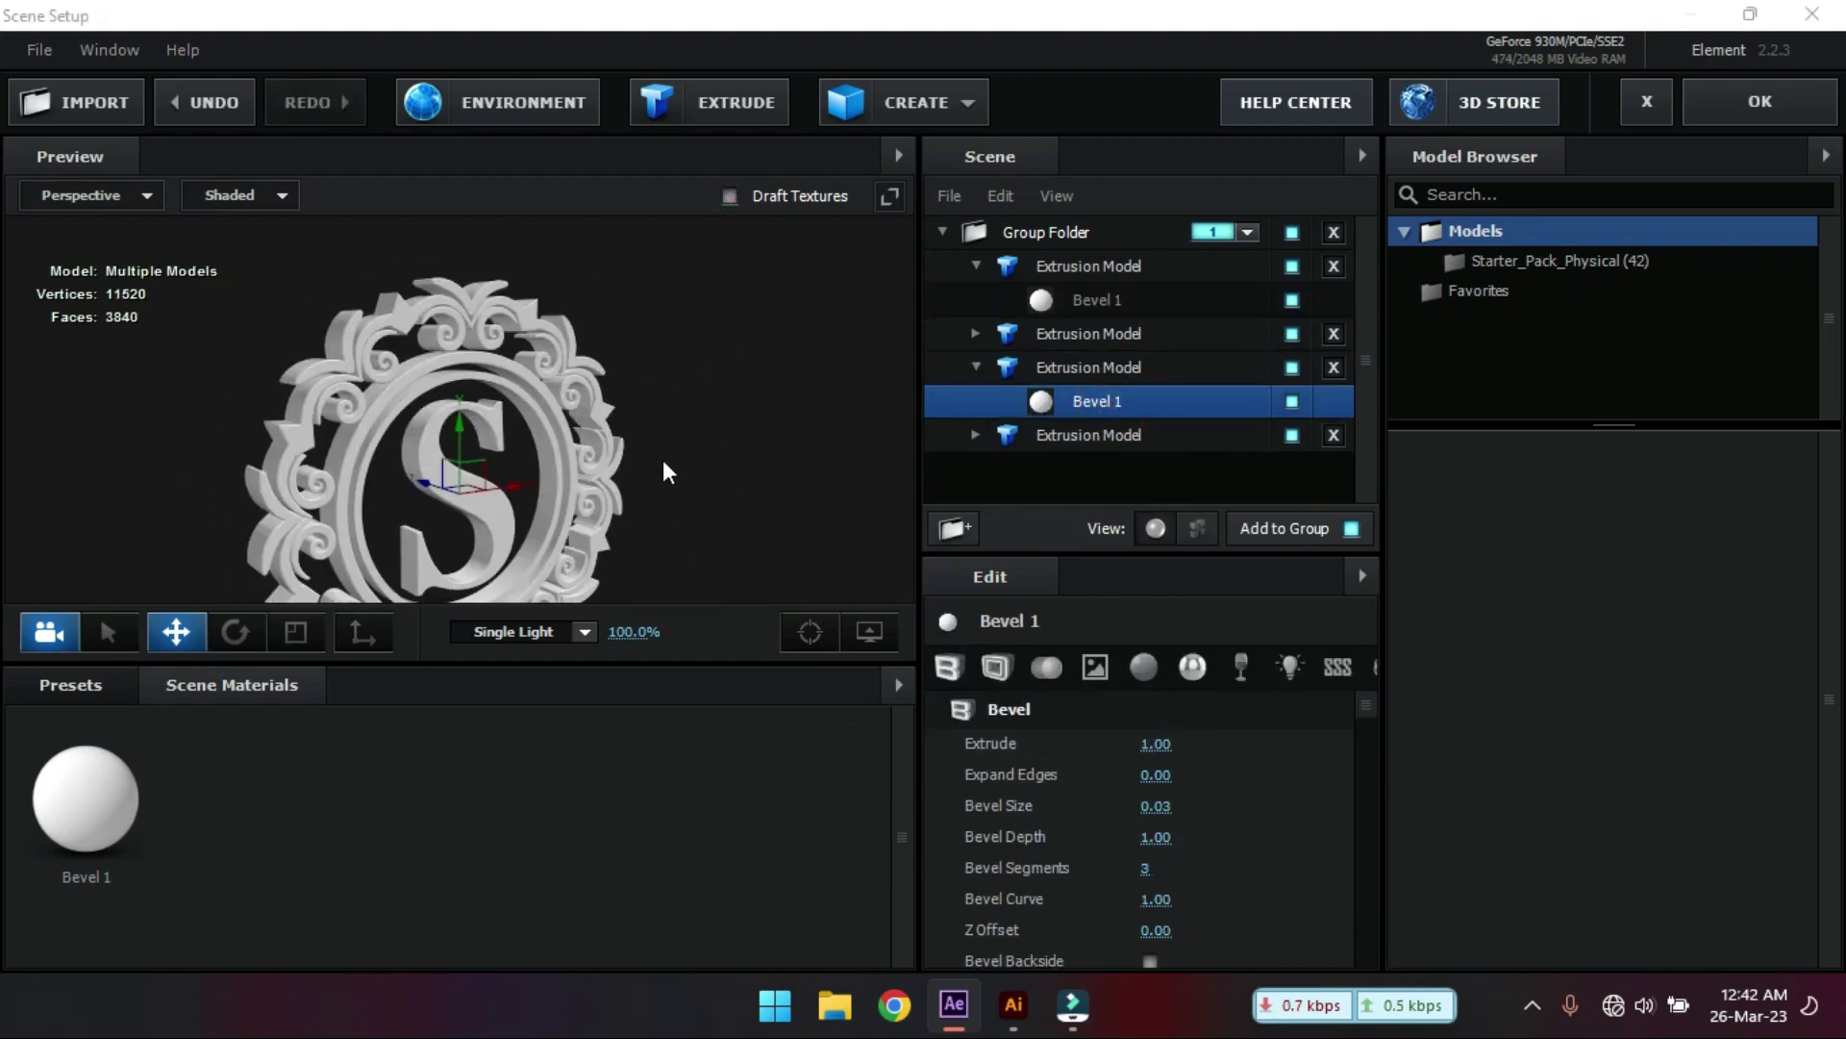
# - Apply the bronze material from the Elite Shaders for E3D presets to the ornamental ring's bevel
pyautogui.click(72, 683)
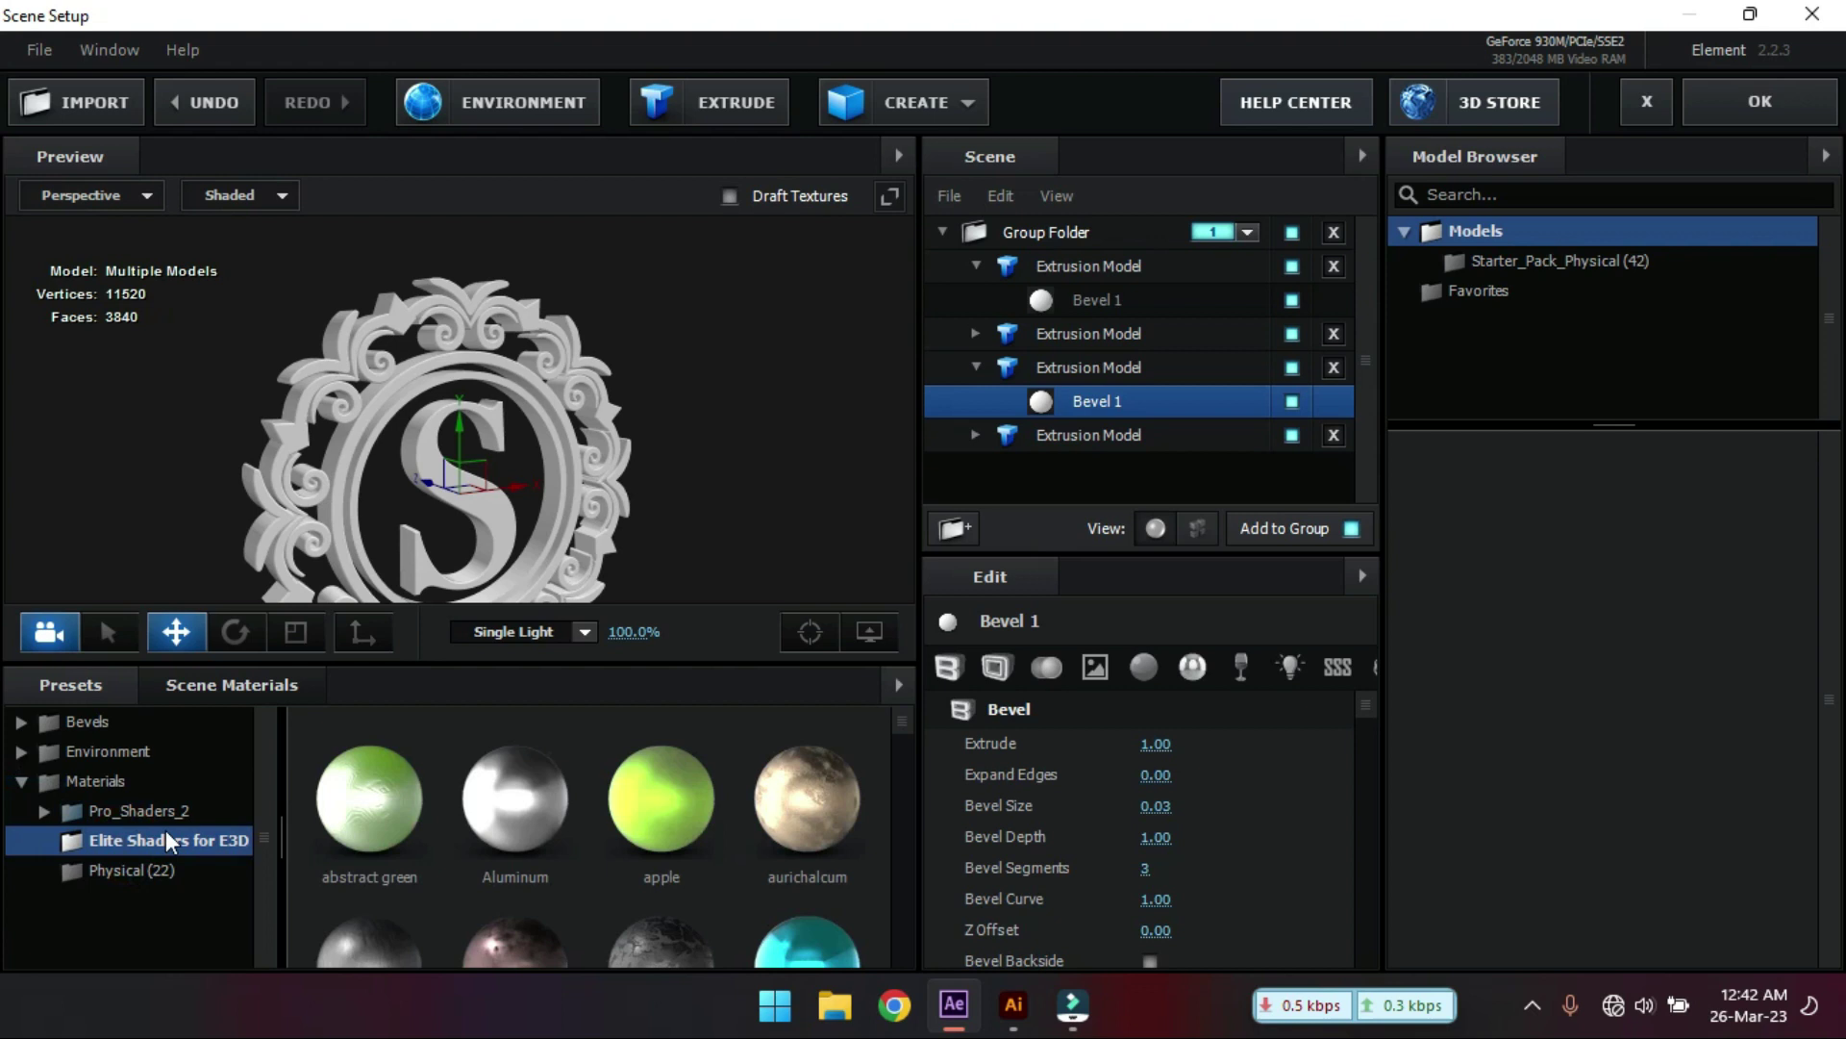
pyautogui.scroll(-1, 519, 884)
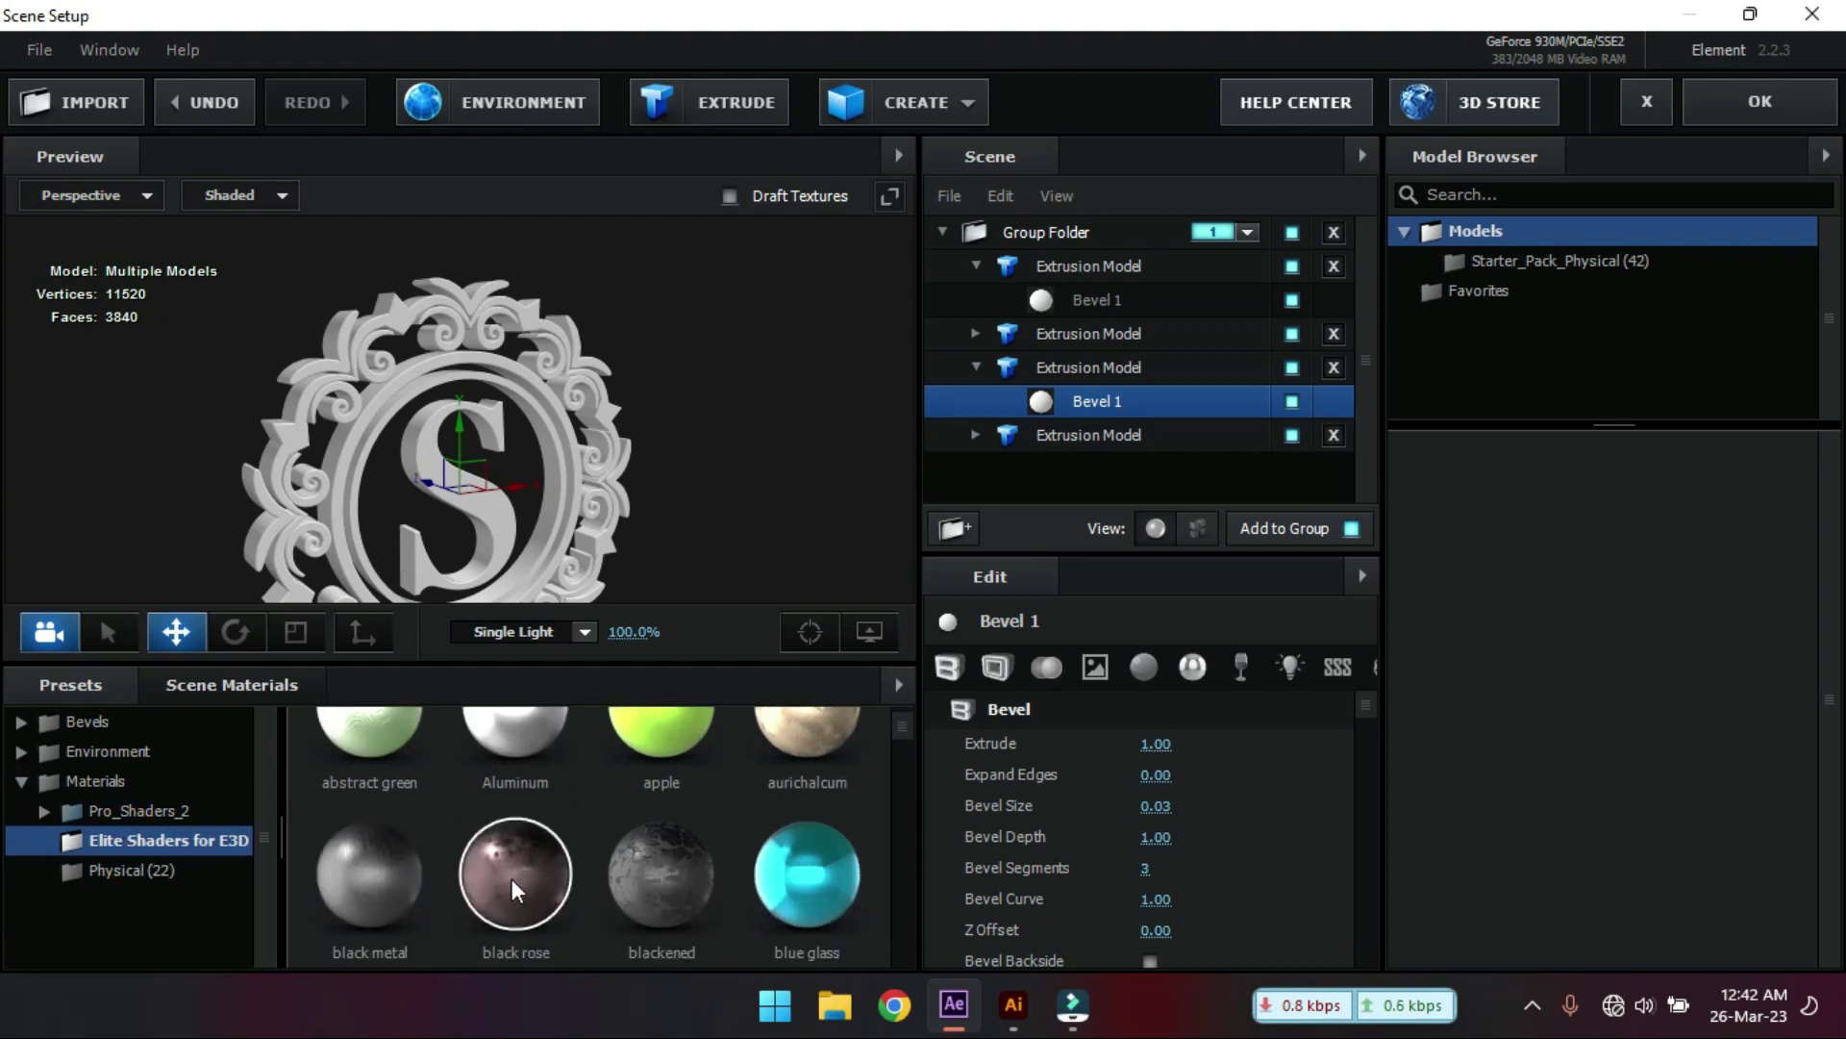
pyautogui.moveTo(588, 551); pyautogui.dragTo(634, 453)
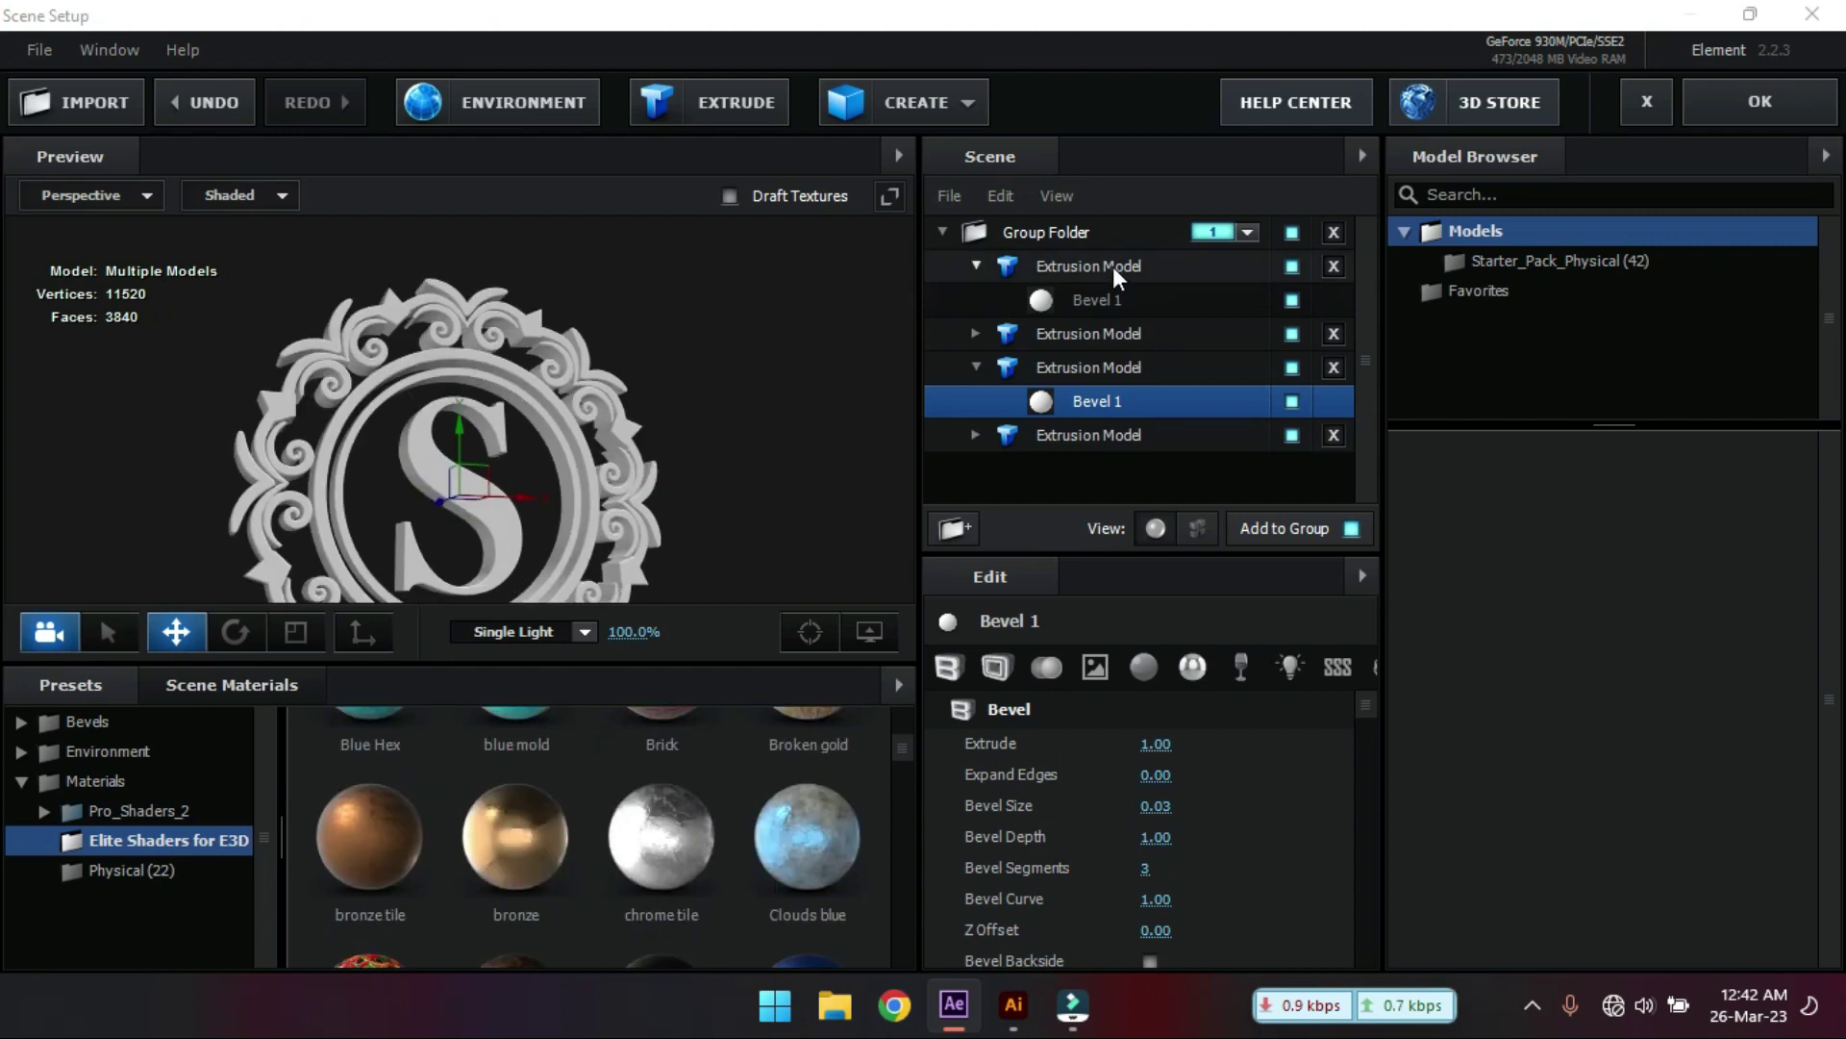
pyautogui.click(1113, 267)
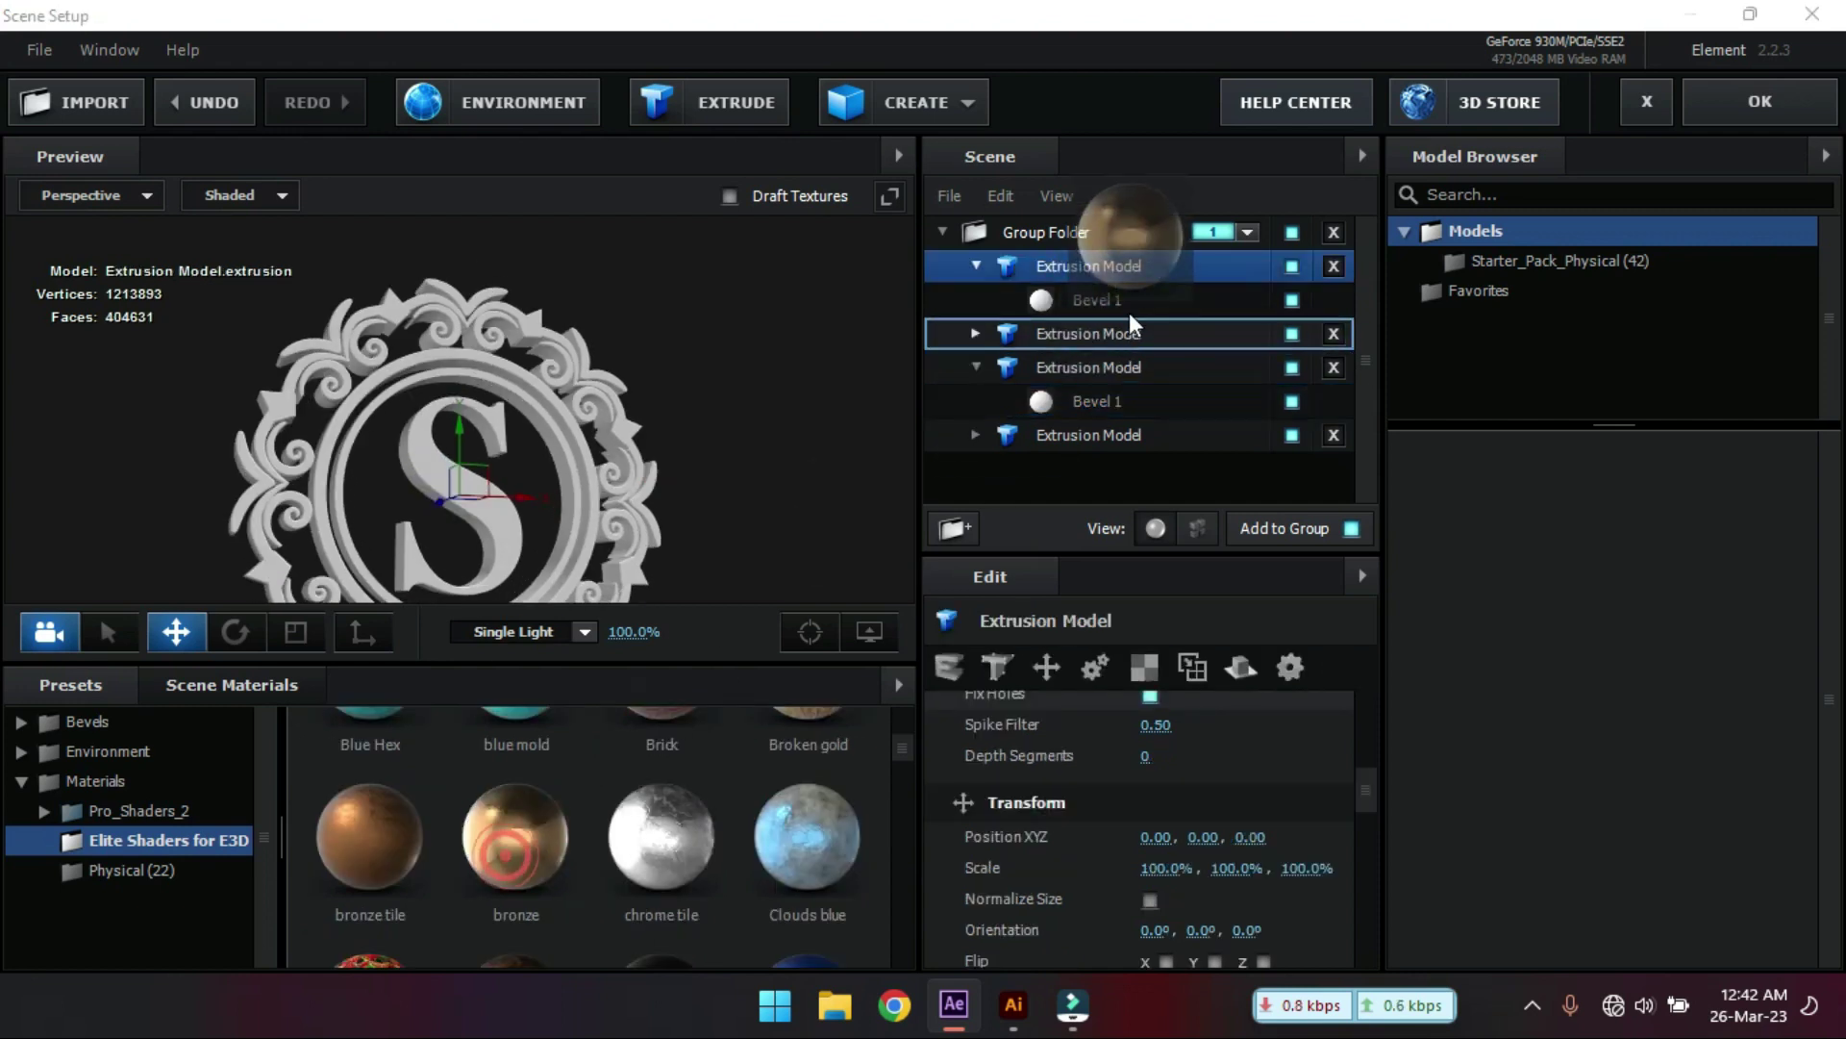
pyautogui.moveTo(1130, 325); pyautogui.dragTo(1116, 300)
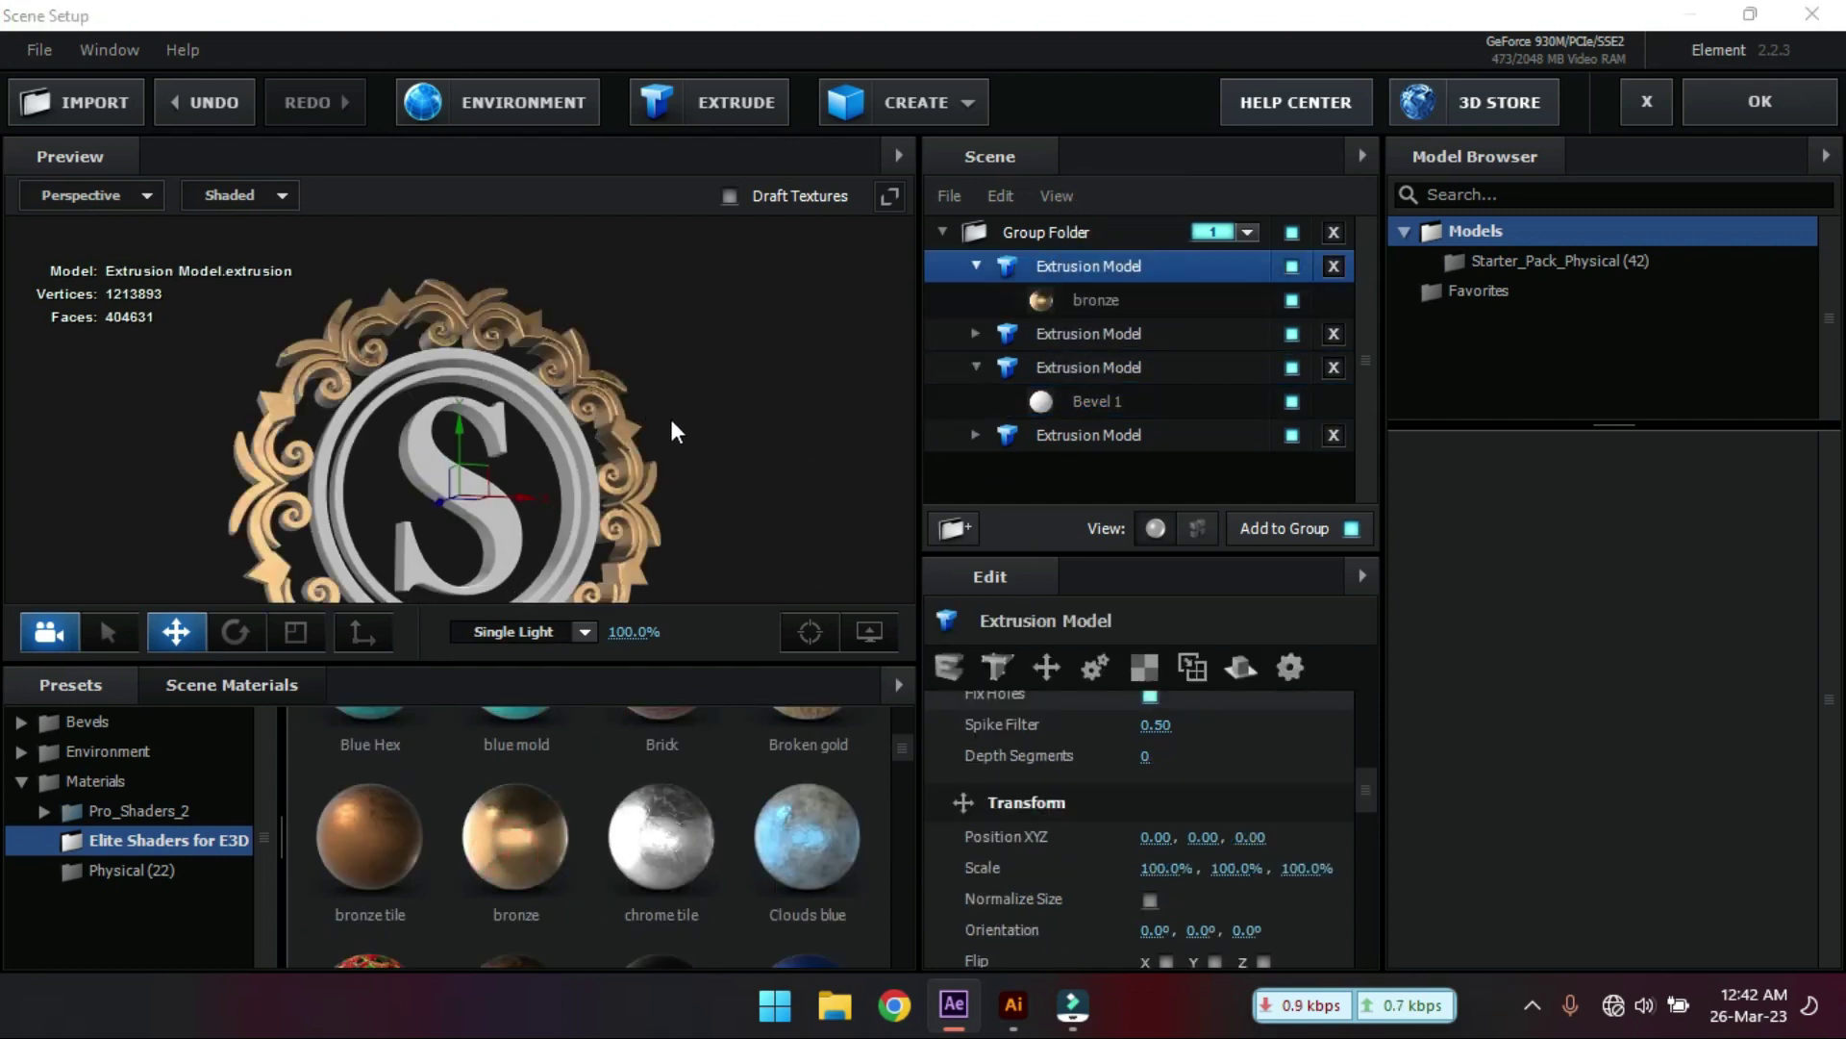
pyautogui.moveTo(612, 483); pyautogui.dragTo(661, 495)
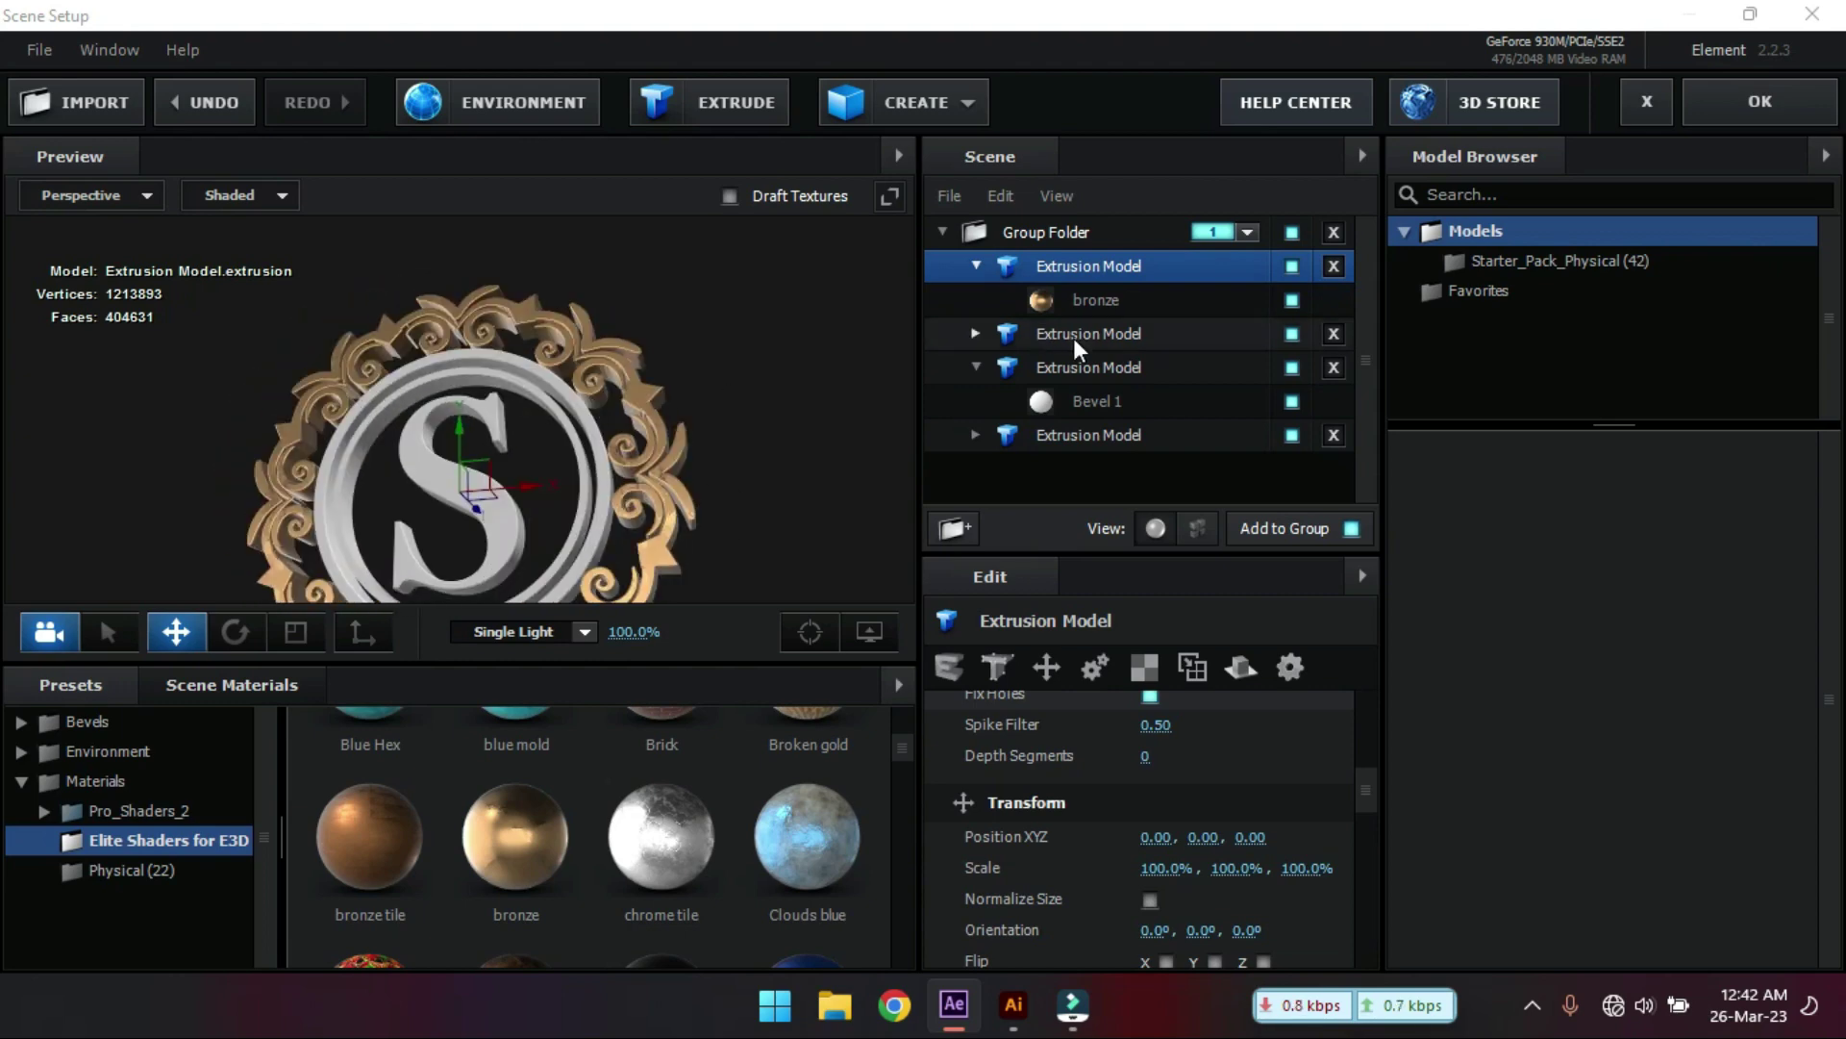
# - Apply the scratch metal material from Elite Shaders for E3D to the Custom Path 2 ring's bevel
pyautogui.click(976, 333)
pyautogui.click(1087, 367)
pyautogui.scroll(-1, 680, 763)
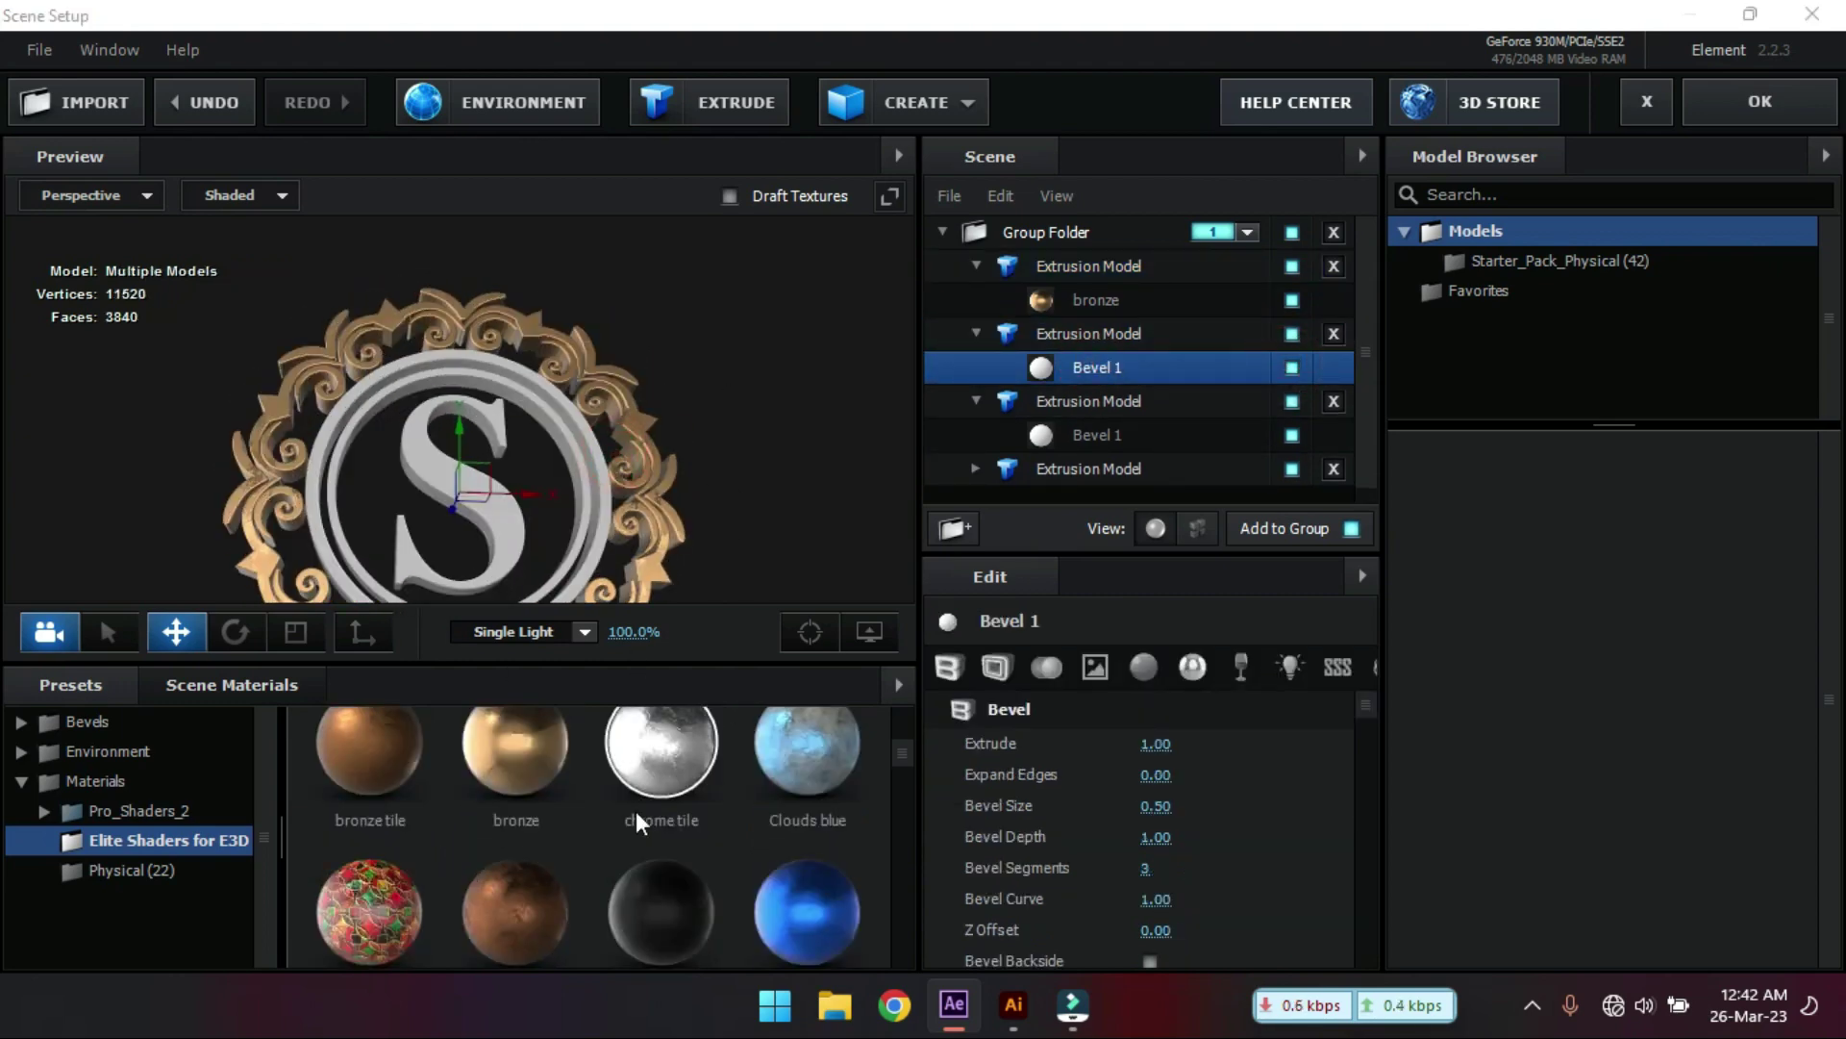
pyautogui.scroll(-8, 637, 825)
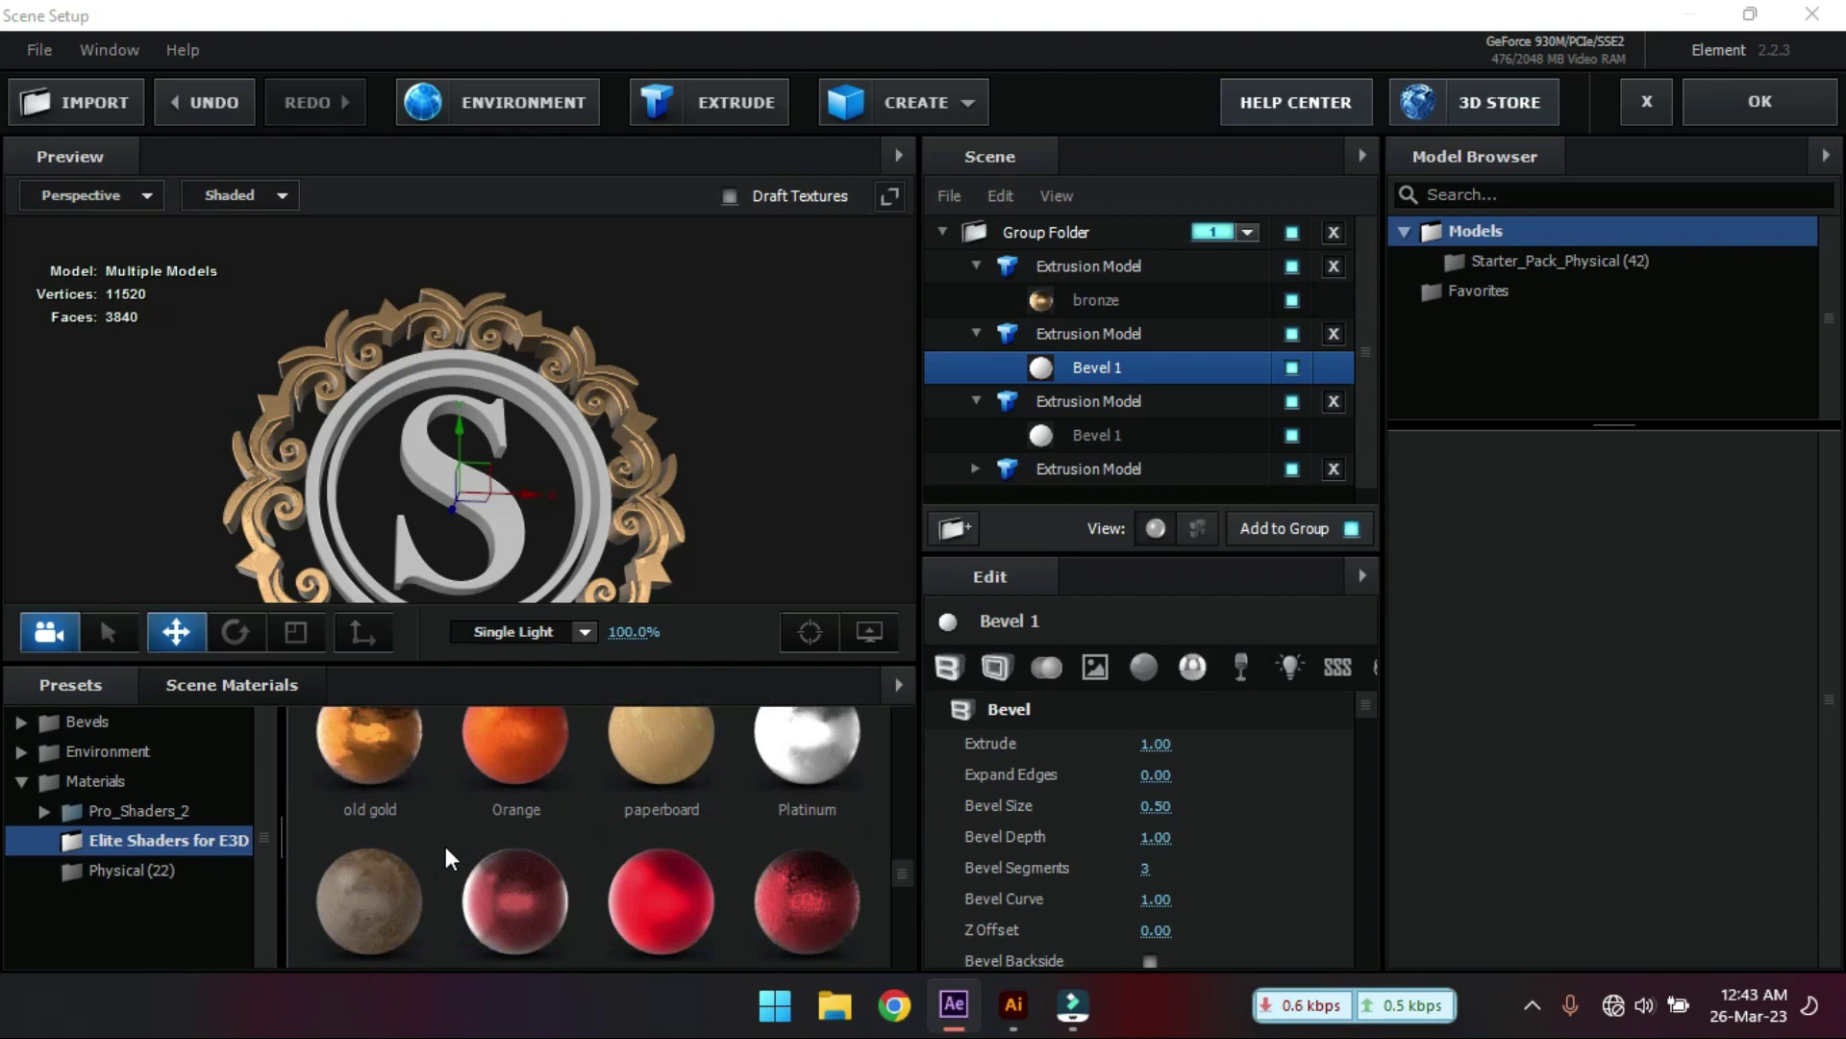
pyautogui.scroll(-2, 448, 855)
pyautogui.moveTo(662, 817); pyautogui.dragTo(1115, 367)
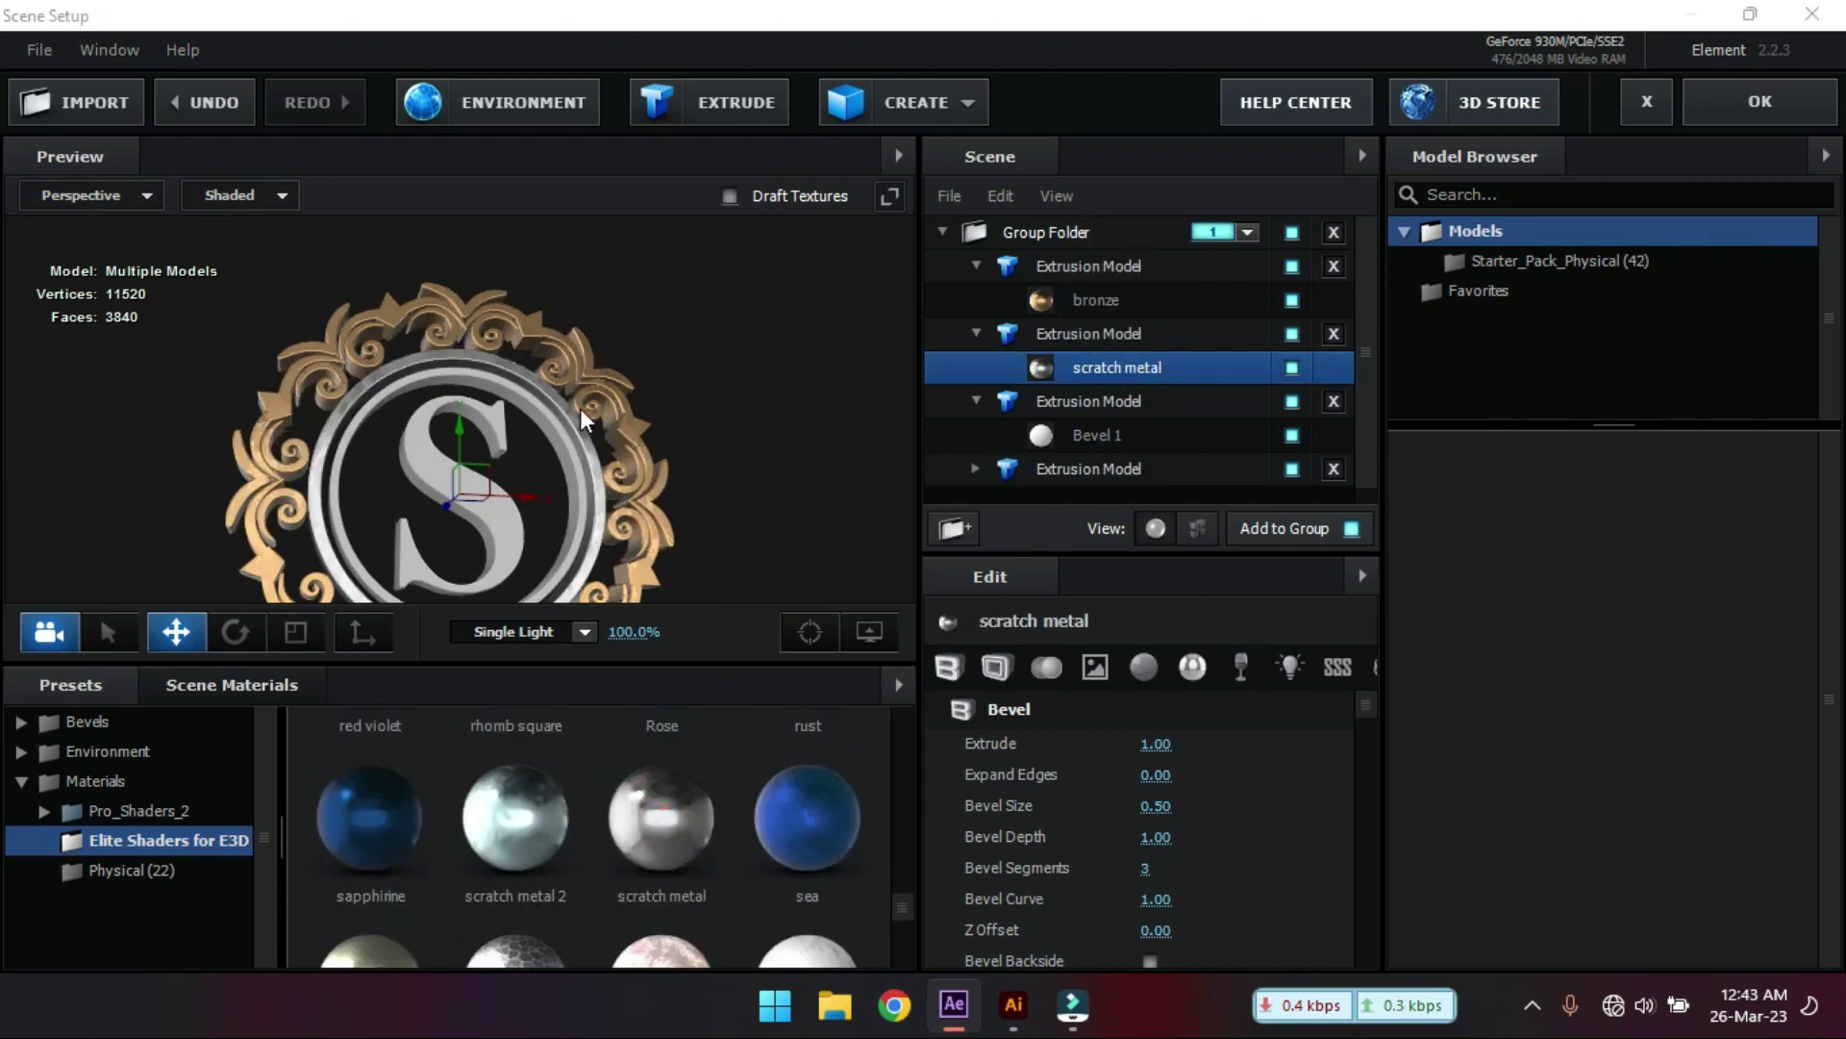
pyautogui.moveTo(583, 420); pyautogui.dragTo(668, 456)
# - Apply the bronze material from Elite Shaders for E3D to the Custom Path 3 ring's bevel and the S letter model
pyautogui.scroll(-3, 670, 803)
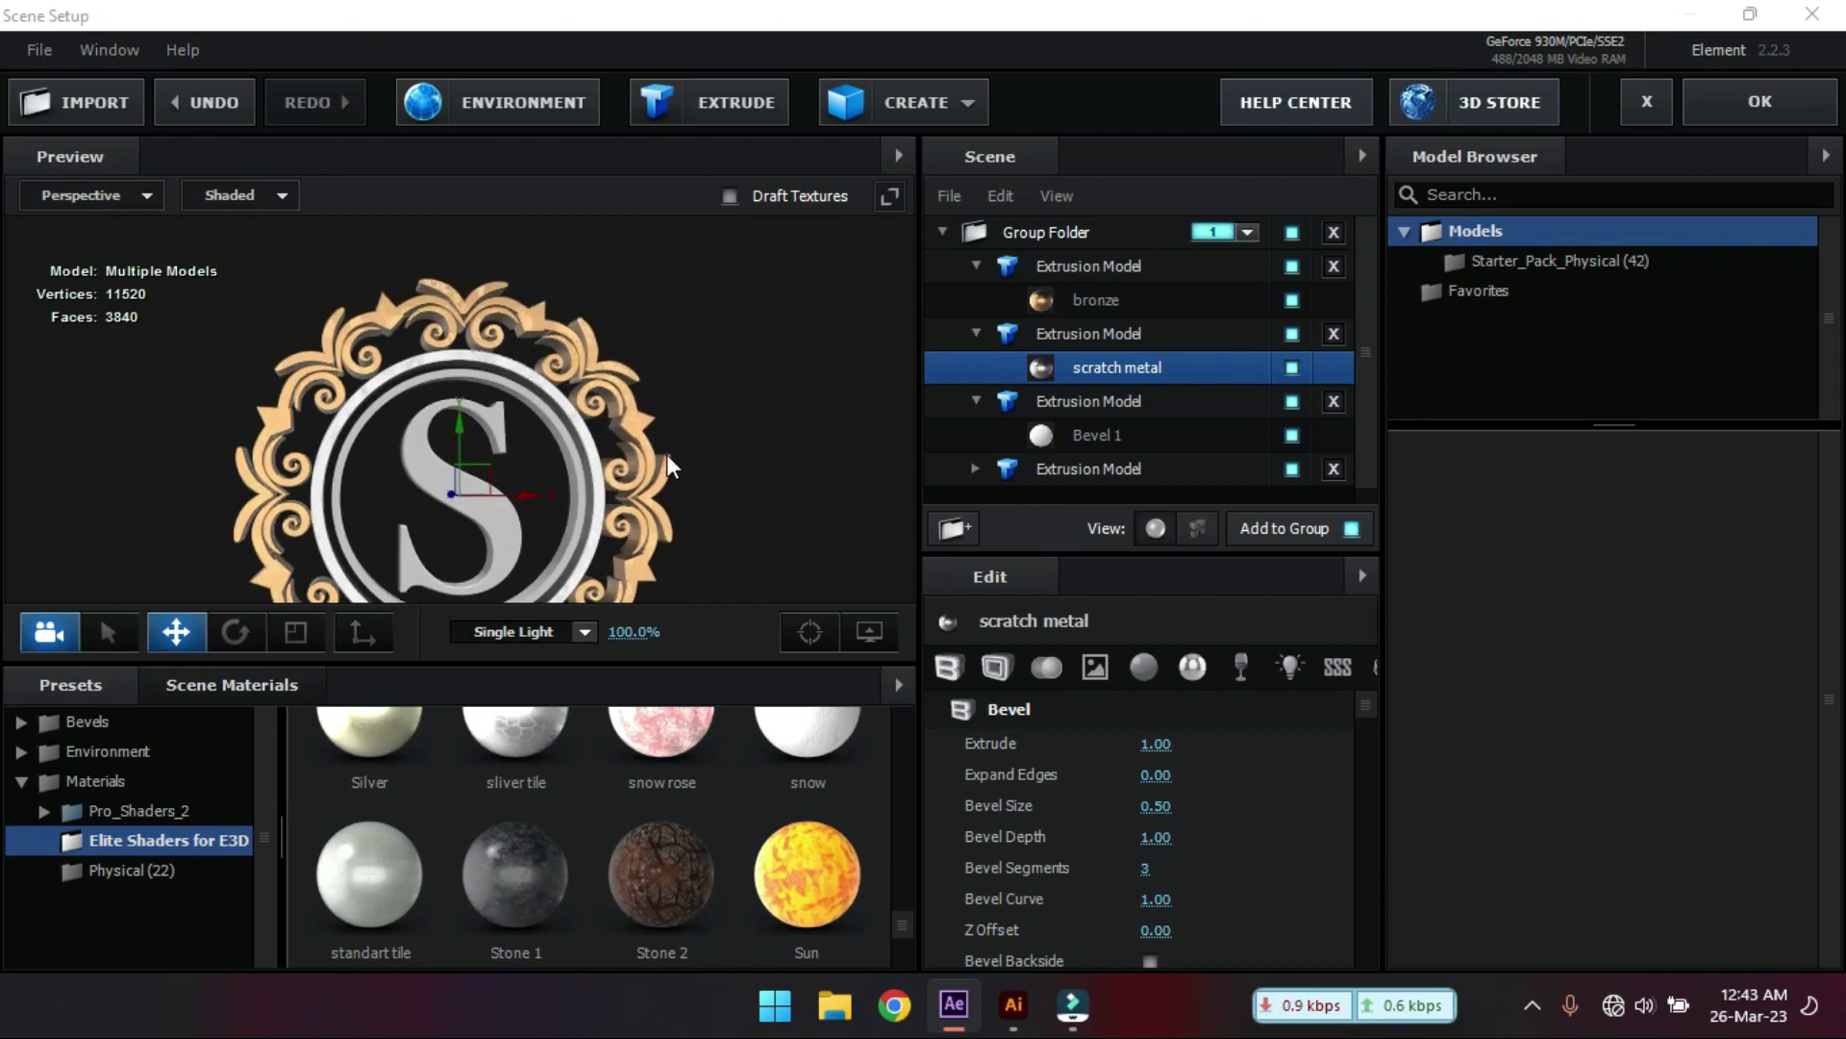
pyautogui.scroll(15, 642, 867)
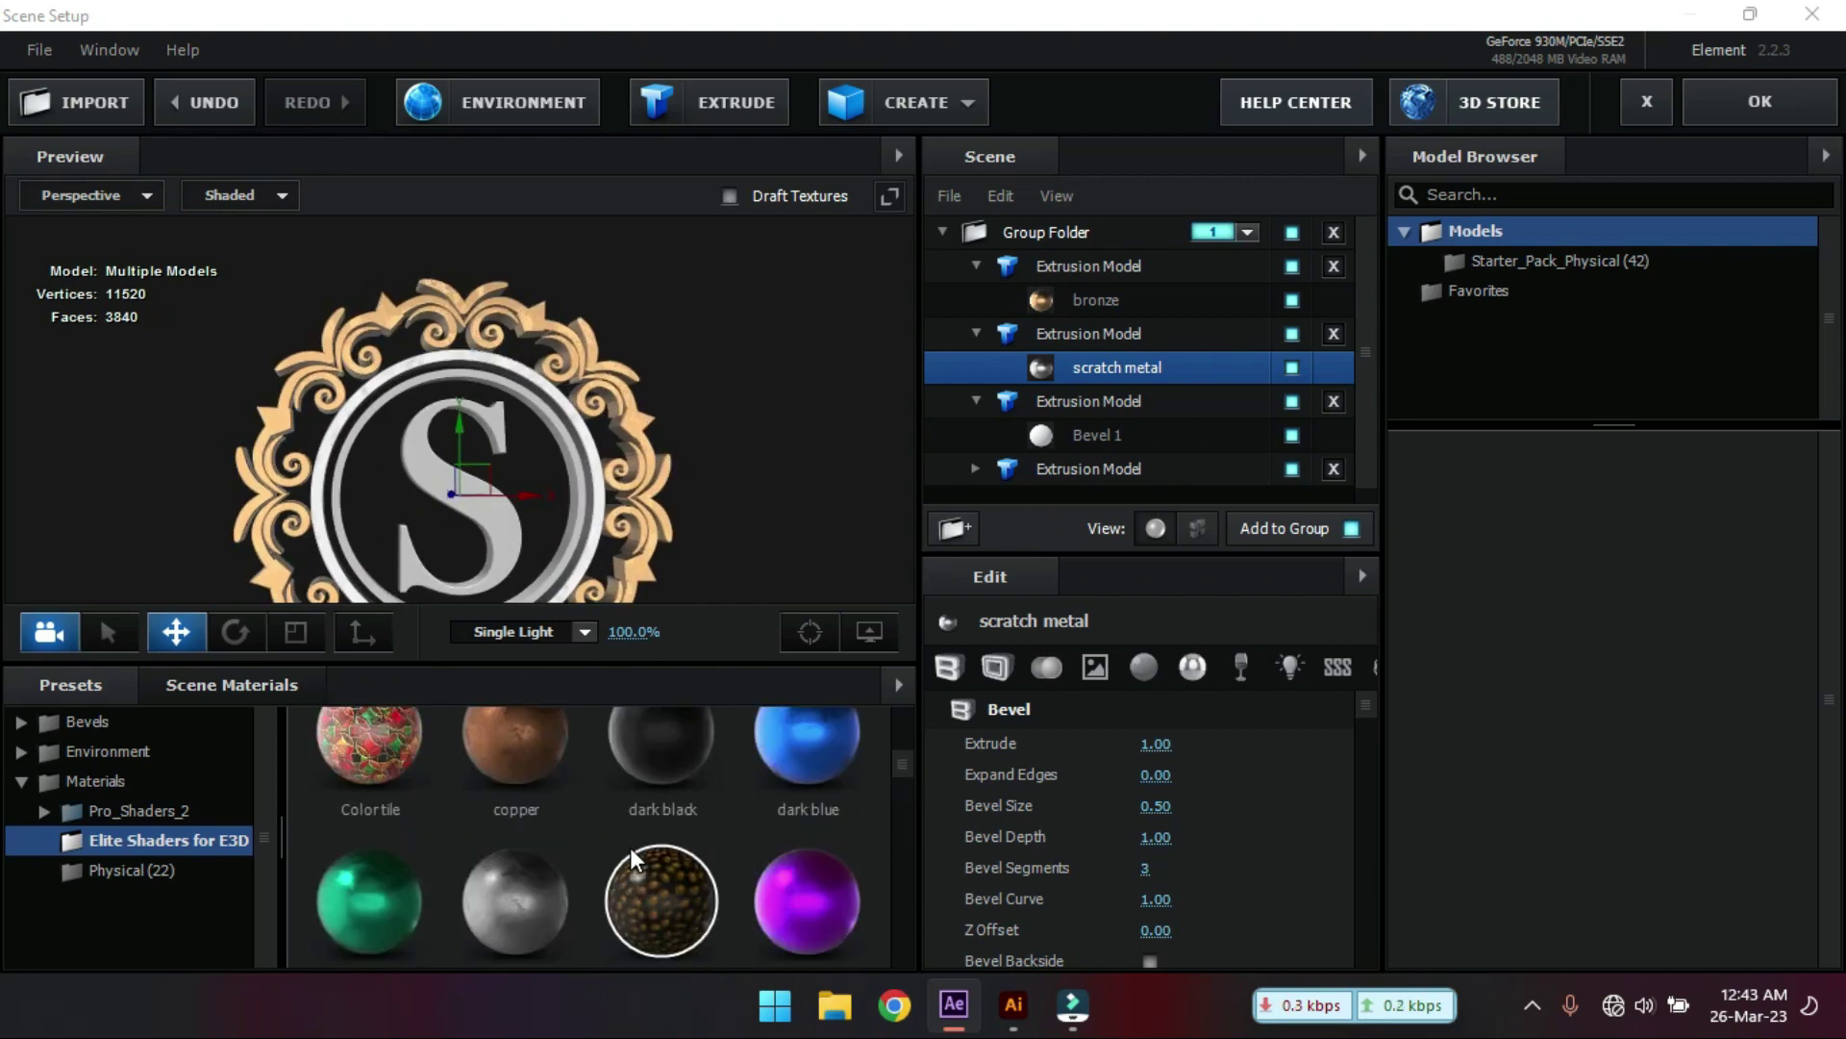
pyautogui.moveTo(520, 752); pyautogui.dragTo(1123, 442)
pyautogui.moveTo(731, 430); pyautogui.dragTo(598, 423)
pyautogui.scroll(-1, 1135, 404)
pyautogui.moveTo(524, 747); pyautogui.dragTo(1092, 453)
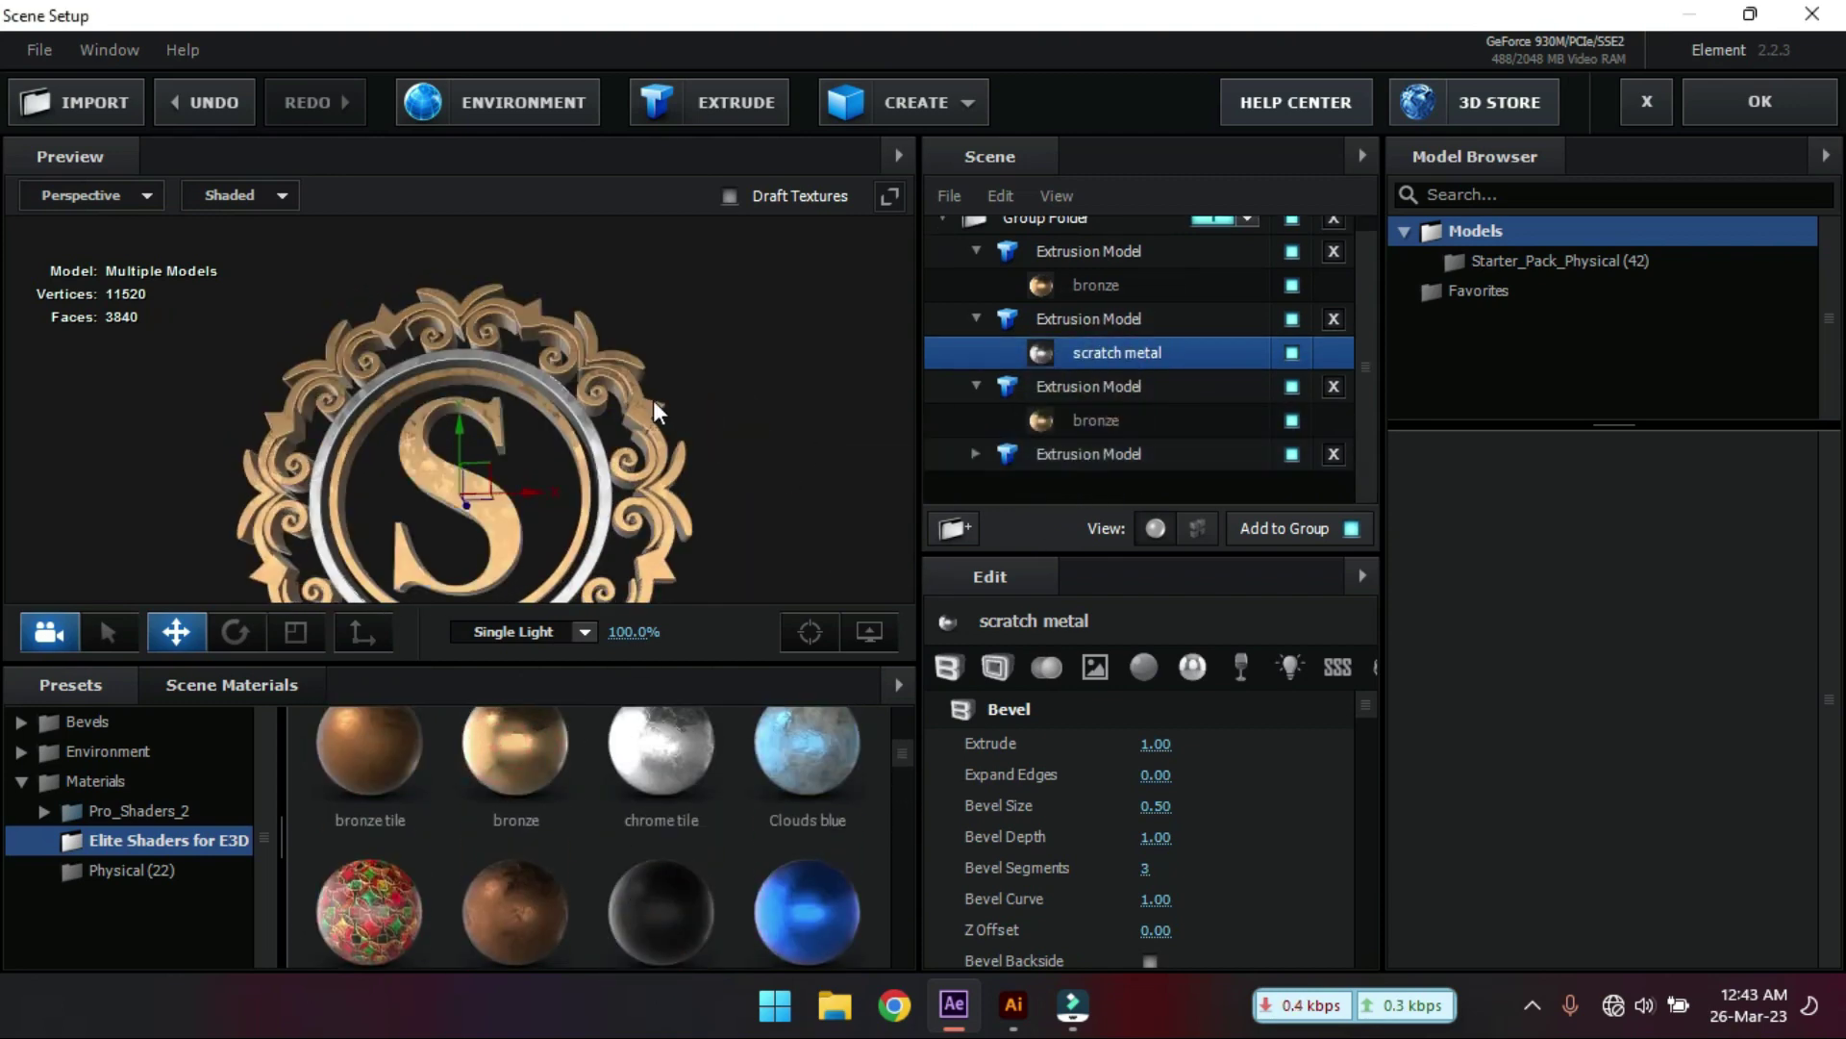
# - Duplicate the Custom Path 3 ring model and select the copy's bronze bevel
pyautogui.moveTo(655, 413)
pyautogui.mouseDown()
pyautogui.moveTo(705, 425)
pyautogui.moveTo(649, 425)
pyautogui.mouseUp()
pyautogui.click(1085, 387)
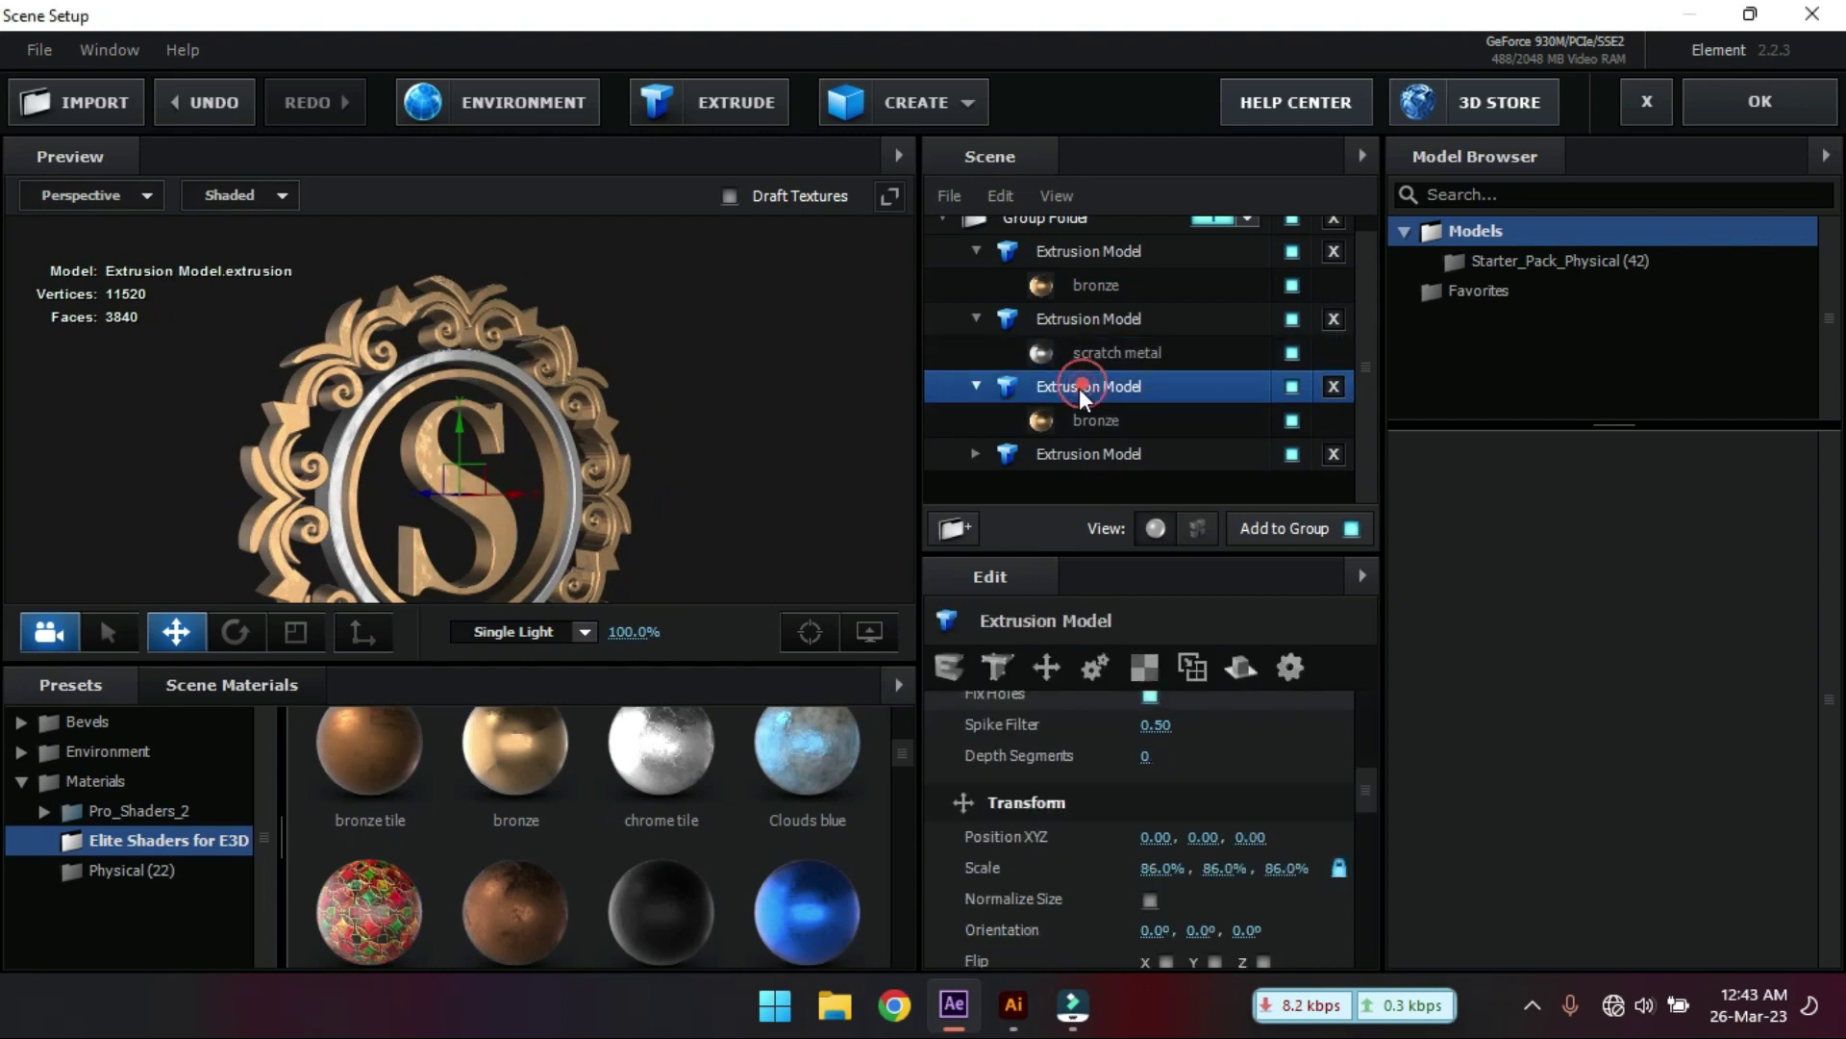
pyautogui.click(1291, 420)
pyautogui.click(1292, 419)
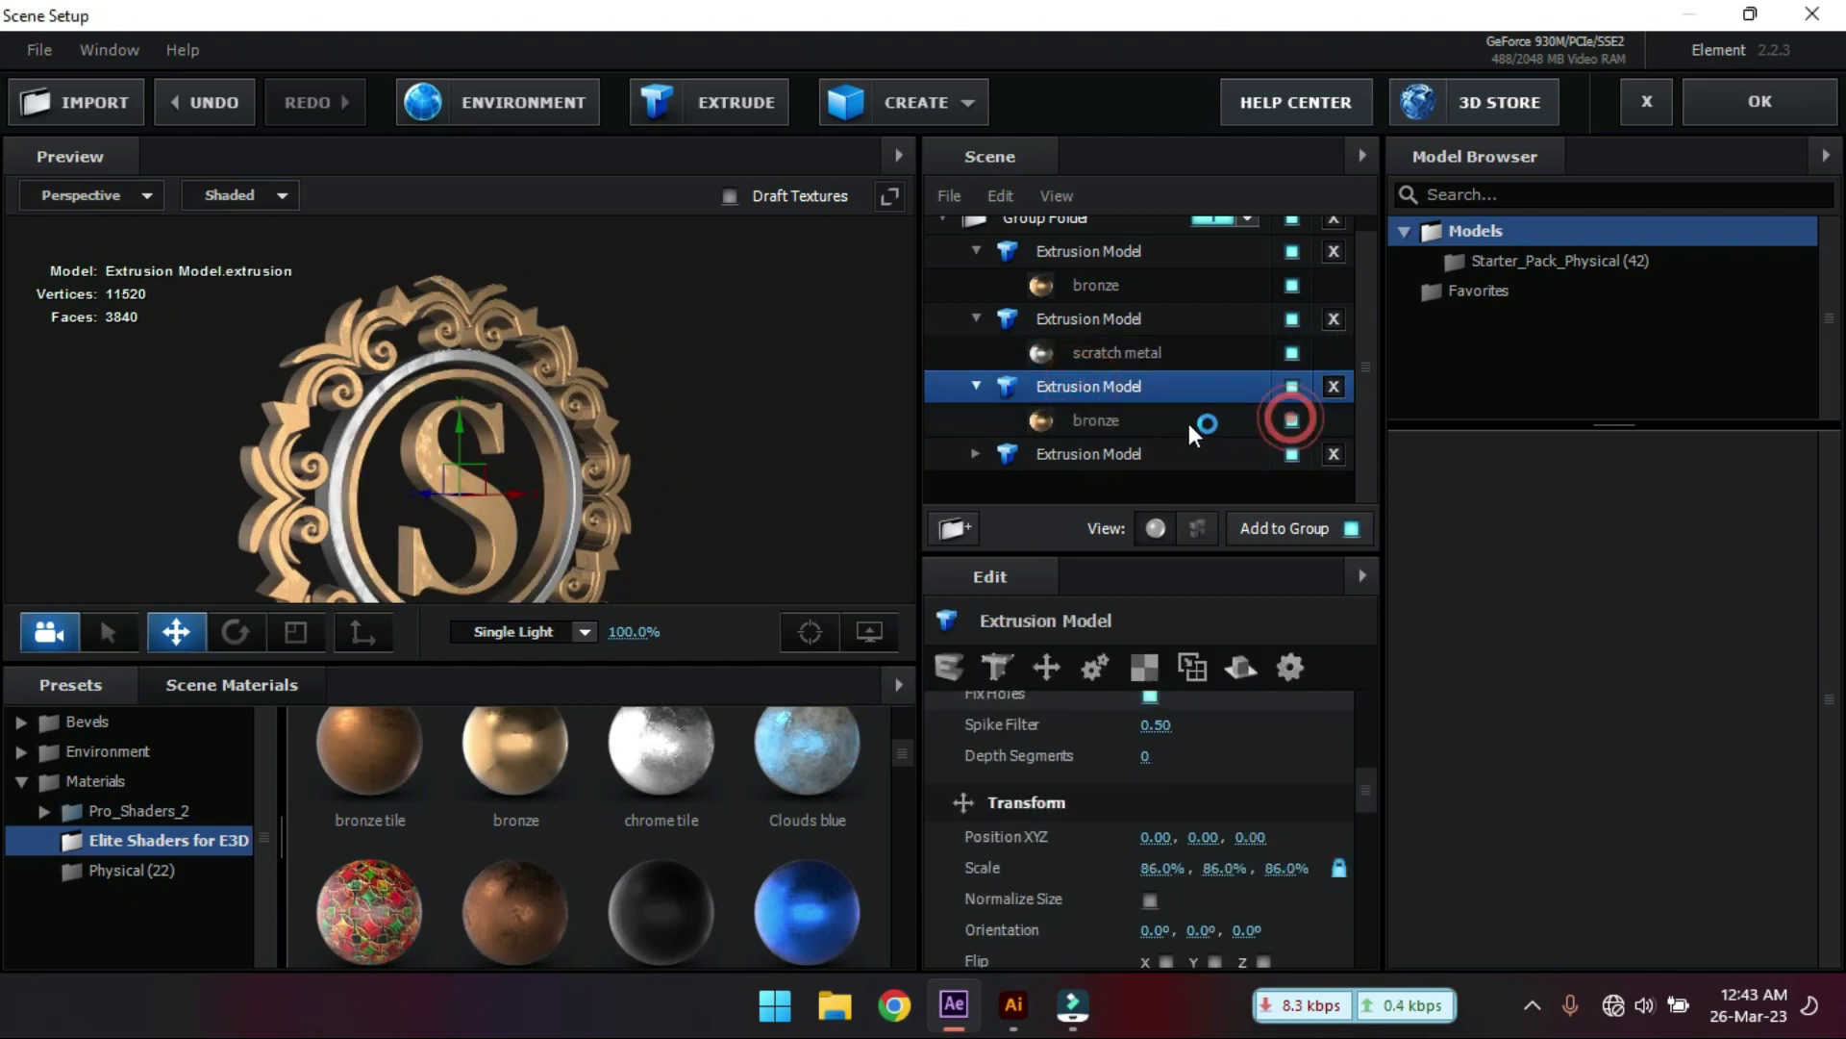
pyautogui.click(1120, 420)
pyautogui.rightClick(1106, 385)
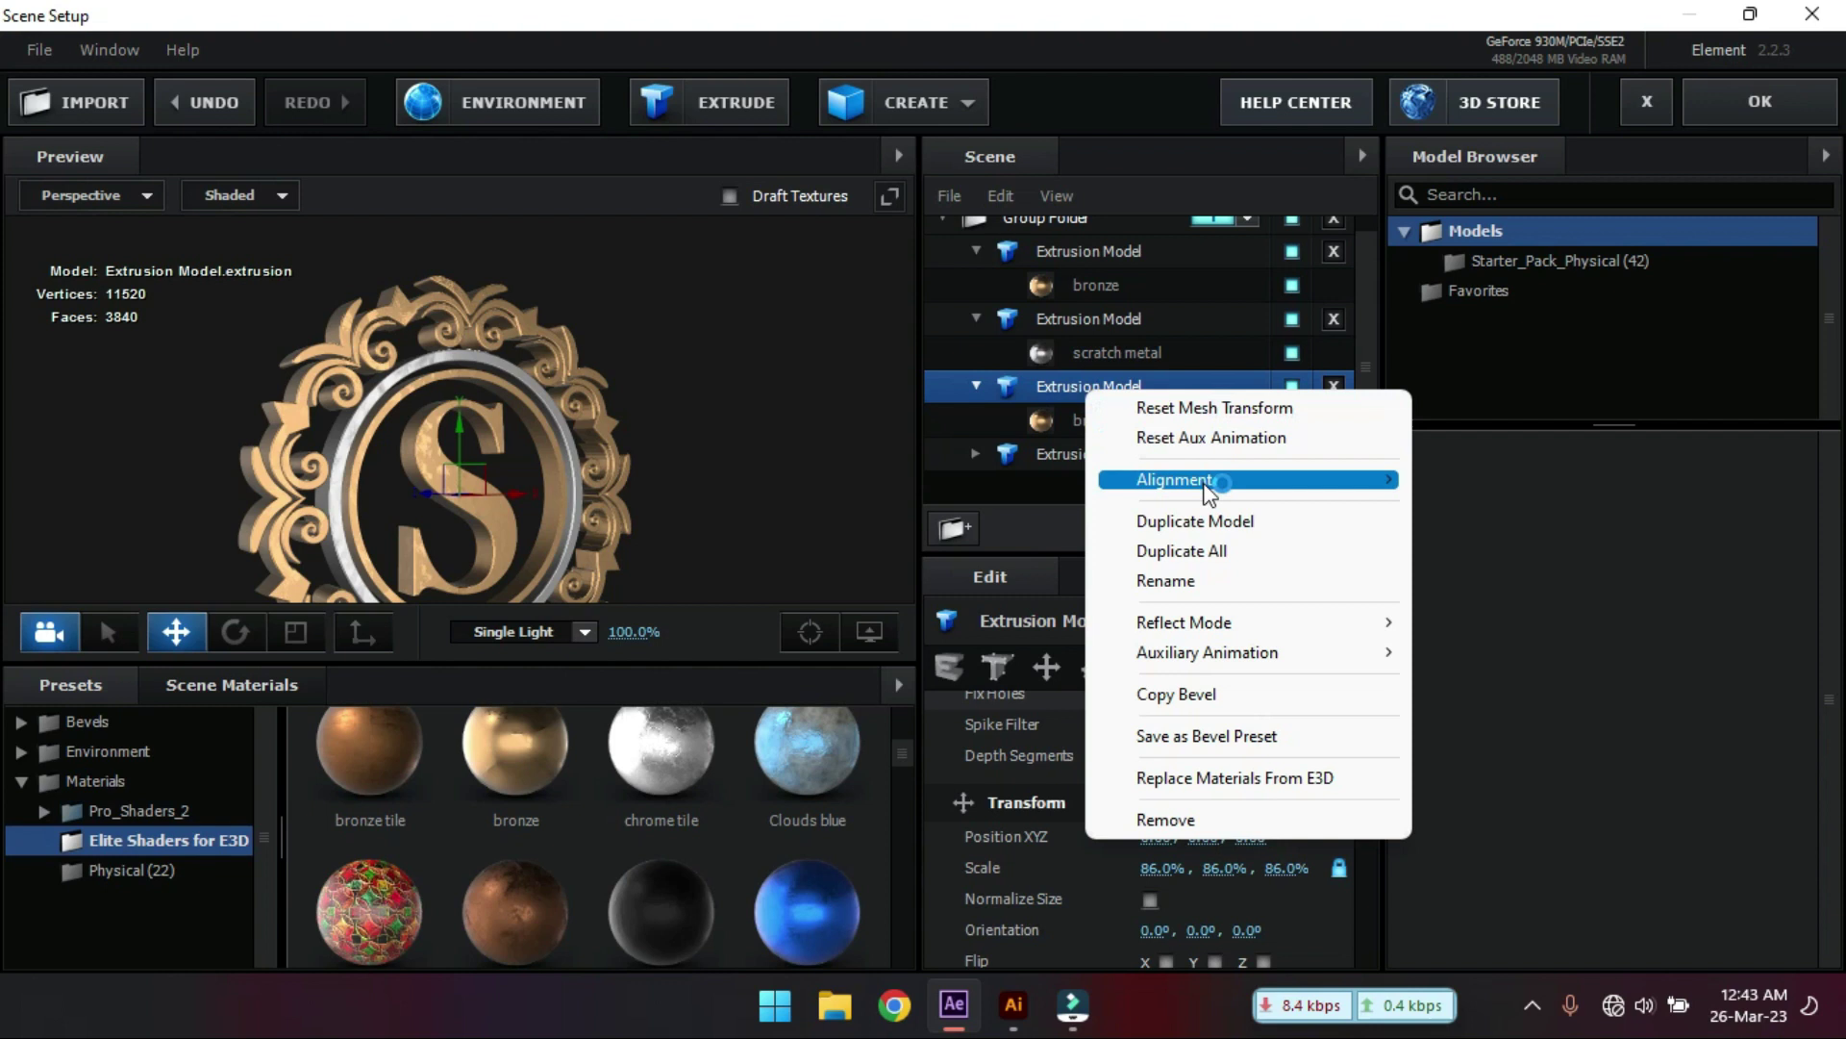
pyautogui.click(1224, 522)
pyautogui.click(1096, 486)
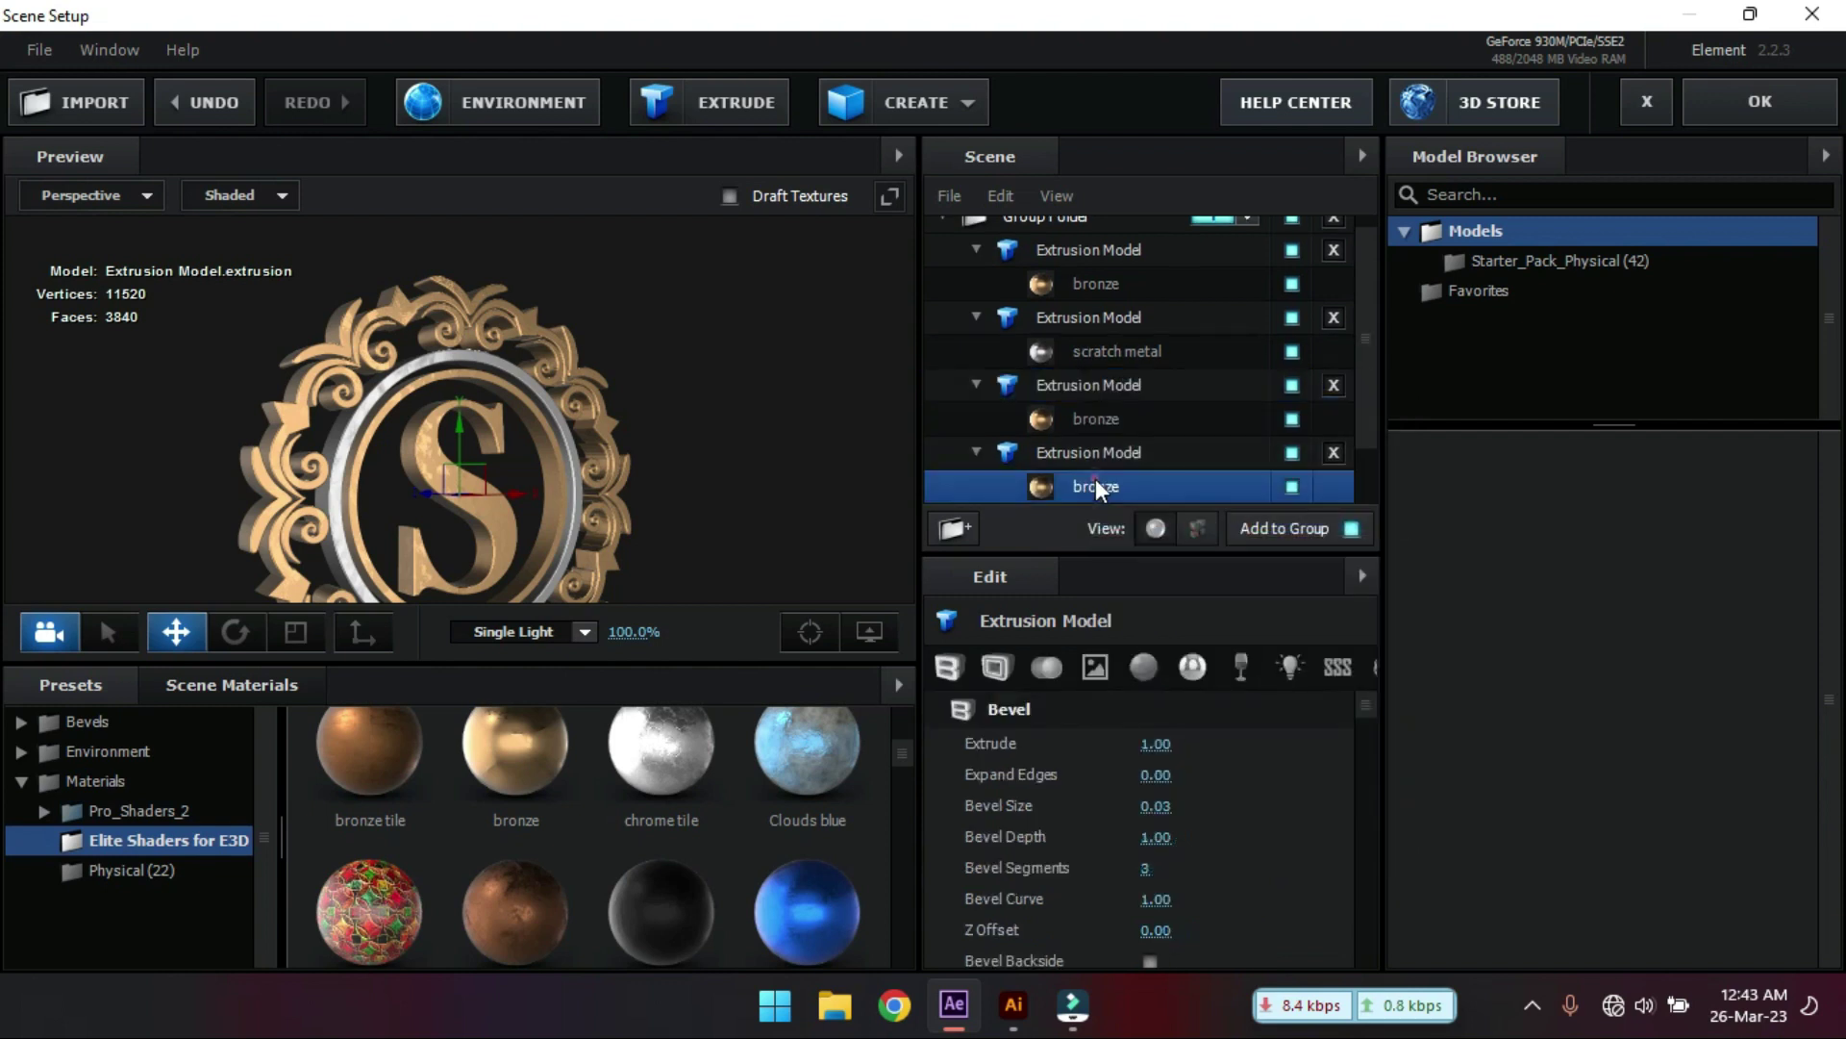
# - Set the duplicated inner ring's bronze bevel to extrude 0.56 and expand edges 0.16
pyautogui.moveTo(698, 433); pyautogui.dragTo(746, 448)
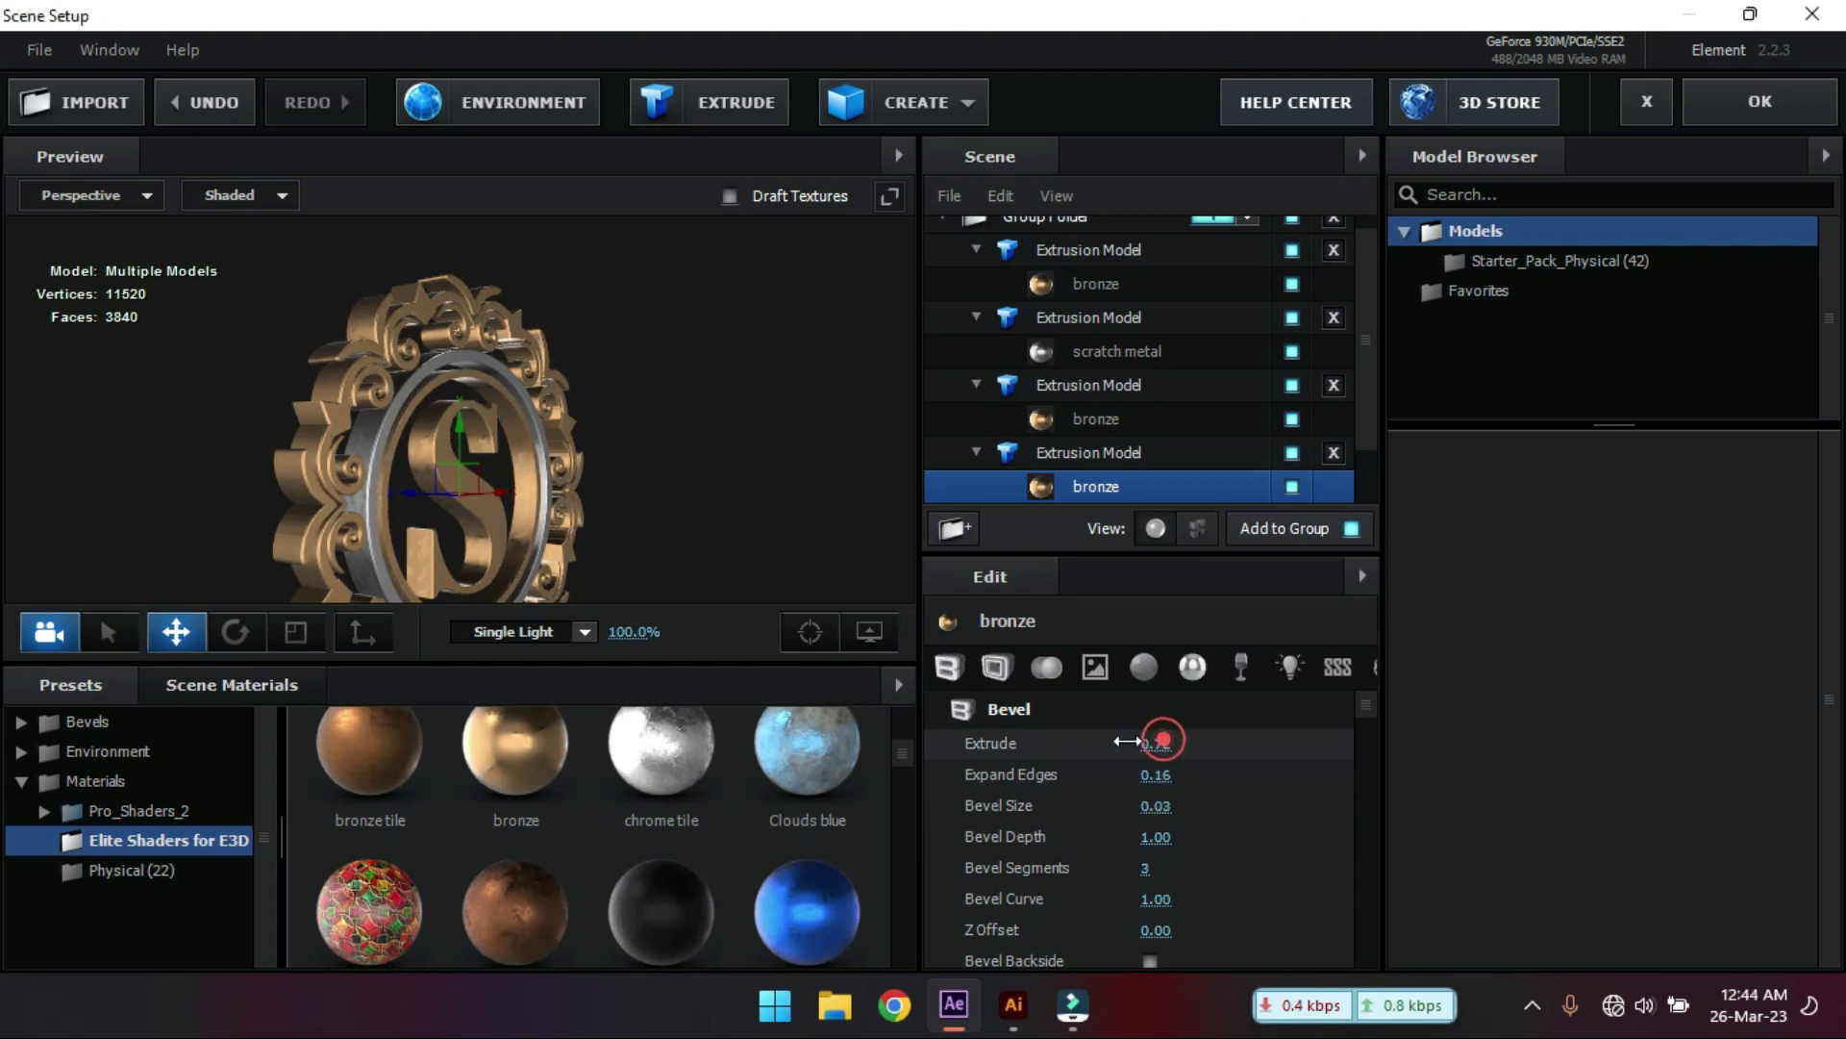
pyautogui.moveTo(1110, 740); pyautogui.dragTo(1094, 742)
pyautogui.moveTo(632, 430); pyautogui.dragTo(588, 415)
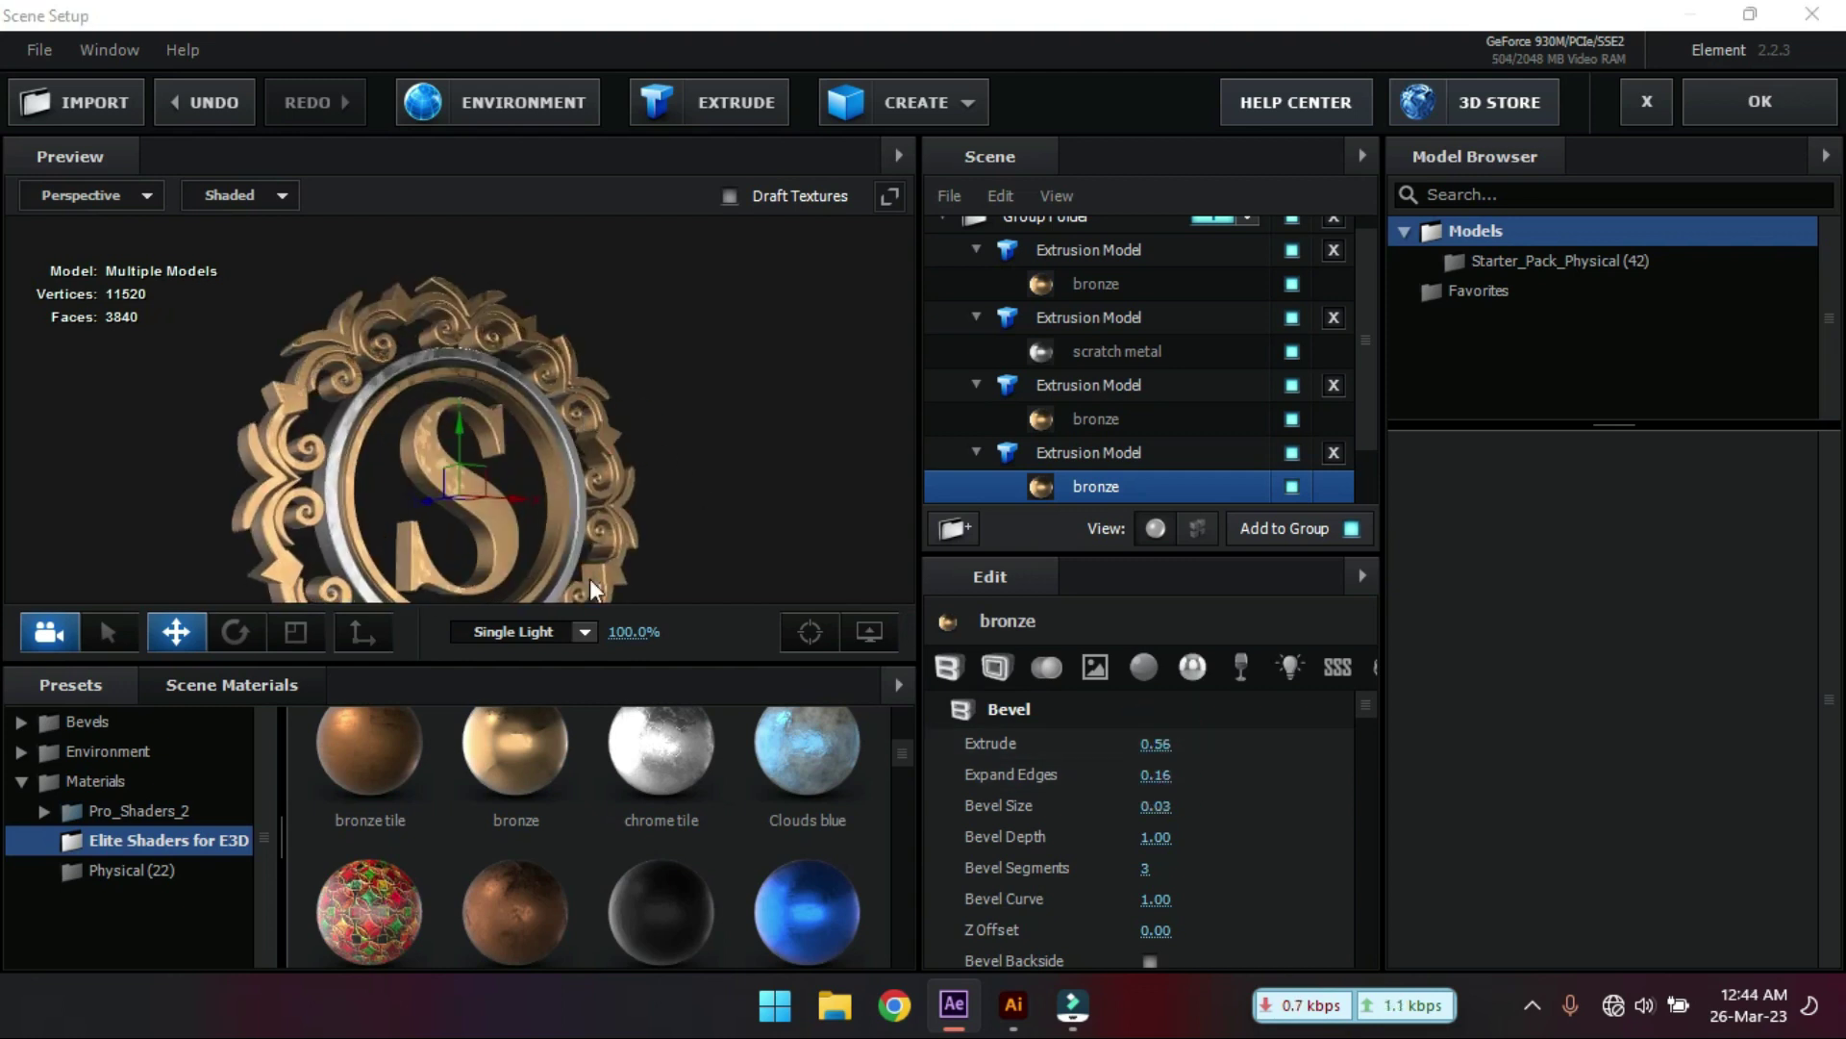
# - Apply the dark black material from Elite Shaders for E3D to the duplicated inner ring's bevel
pyautogui.scroll(-1, 669, 926)
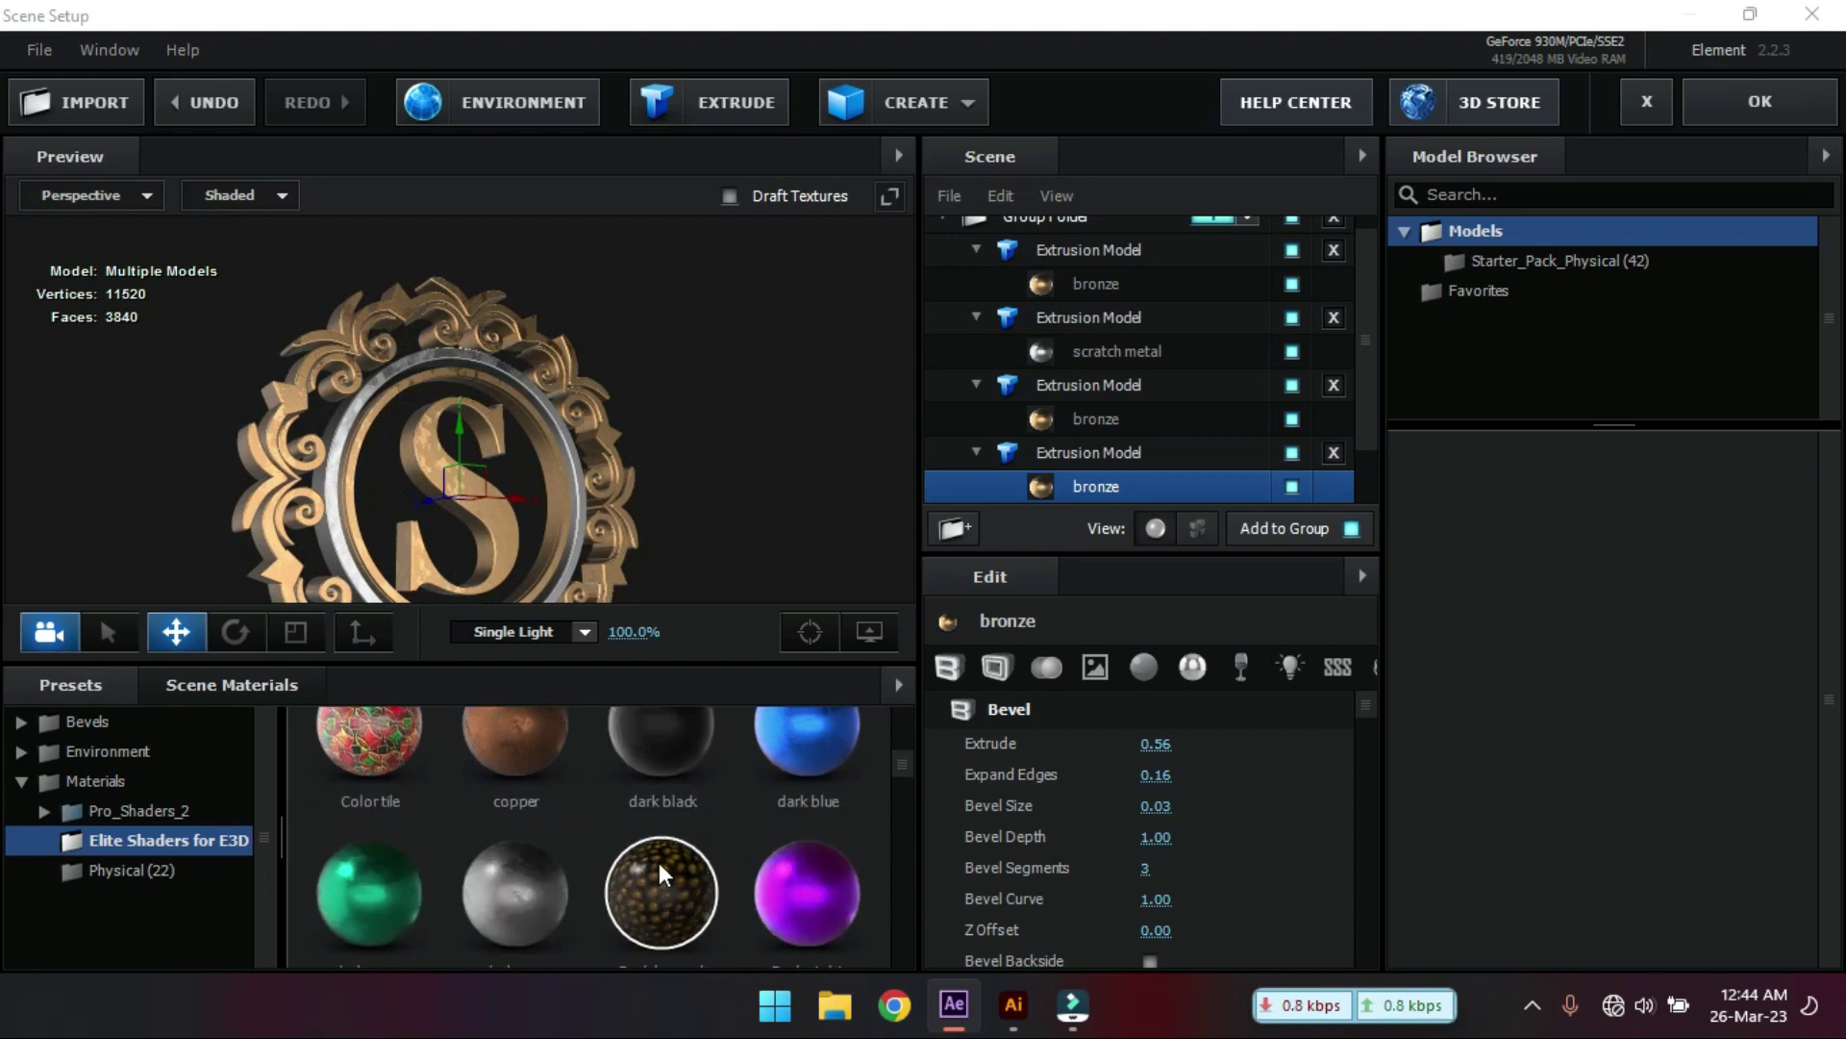
pyautogui.scroll(1, 662, 865)
pyautogui.moveTo(851, 714); pyautogui.dragTo(1102, 497)
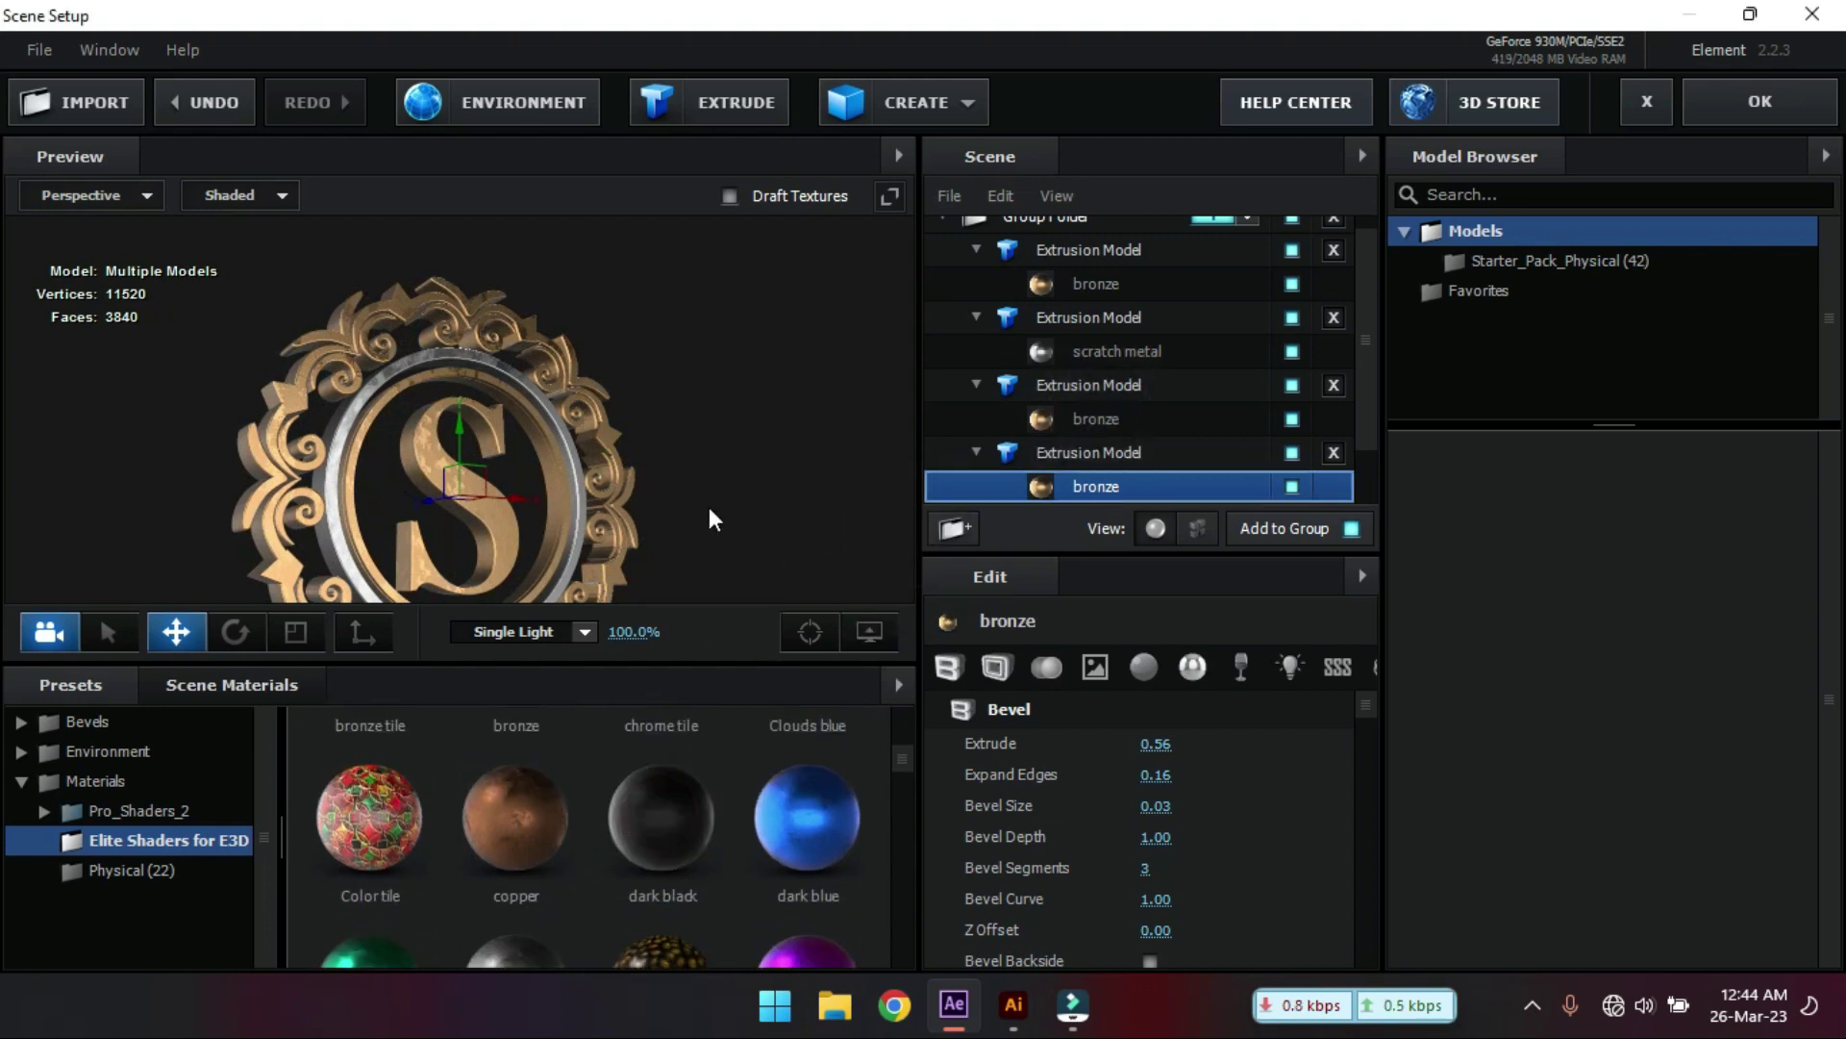
# - Set the duplicated inner ring's bevel to expand edges 0.03 and extrude 0.44
pyautogui.moveTo(639, 487)
pyautogui.mouseDown()
pyautogui.moveTo(611, 482)
pyautogui.moveTo(631, 454)
pyautogui.moveTo(657, 462)
pyautogui.mouseUp()
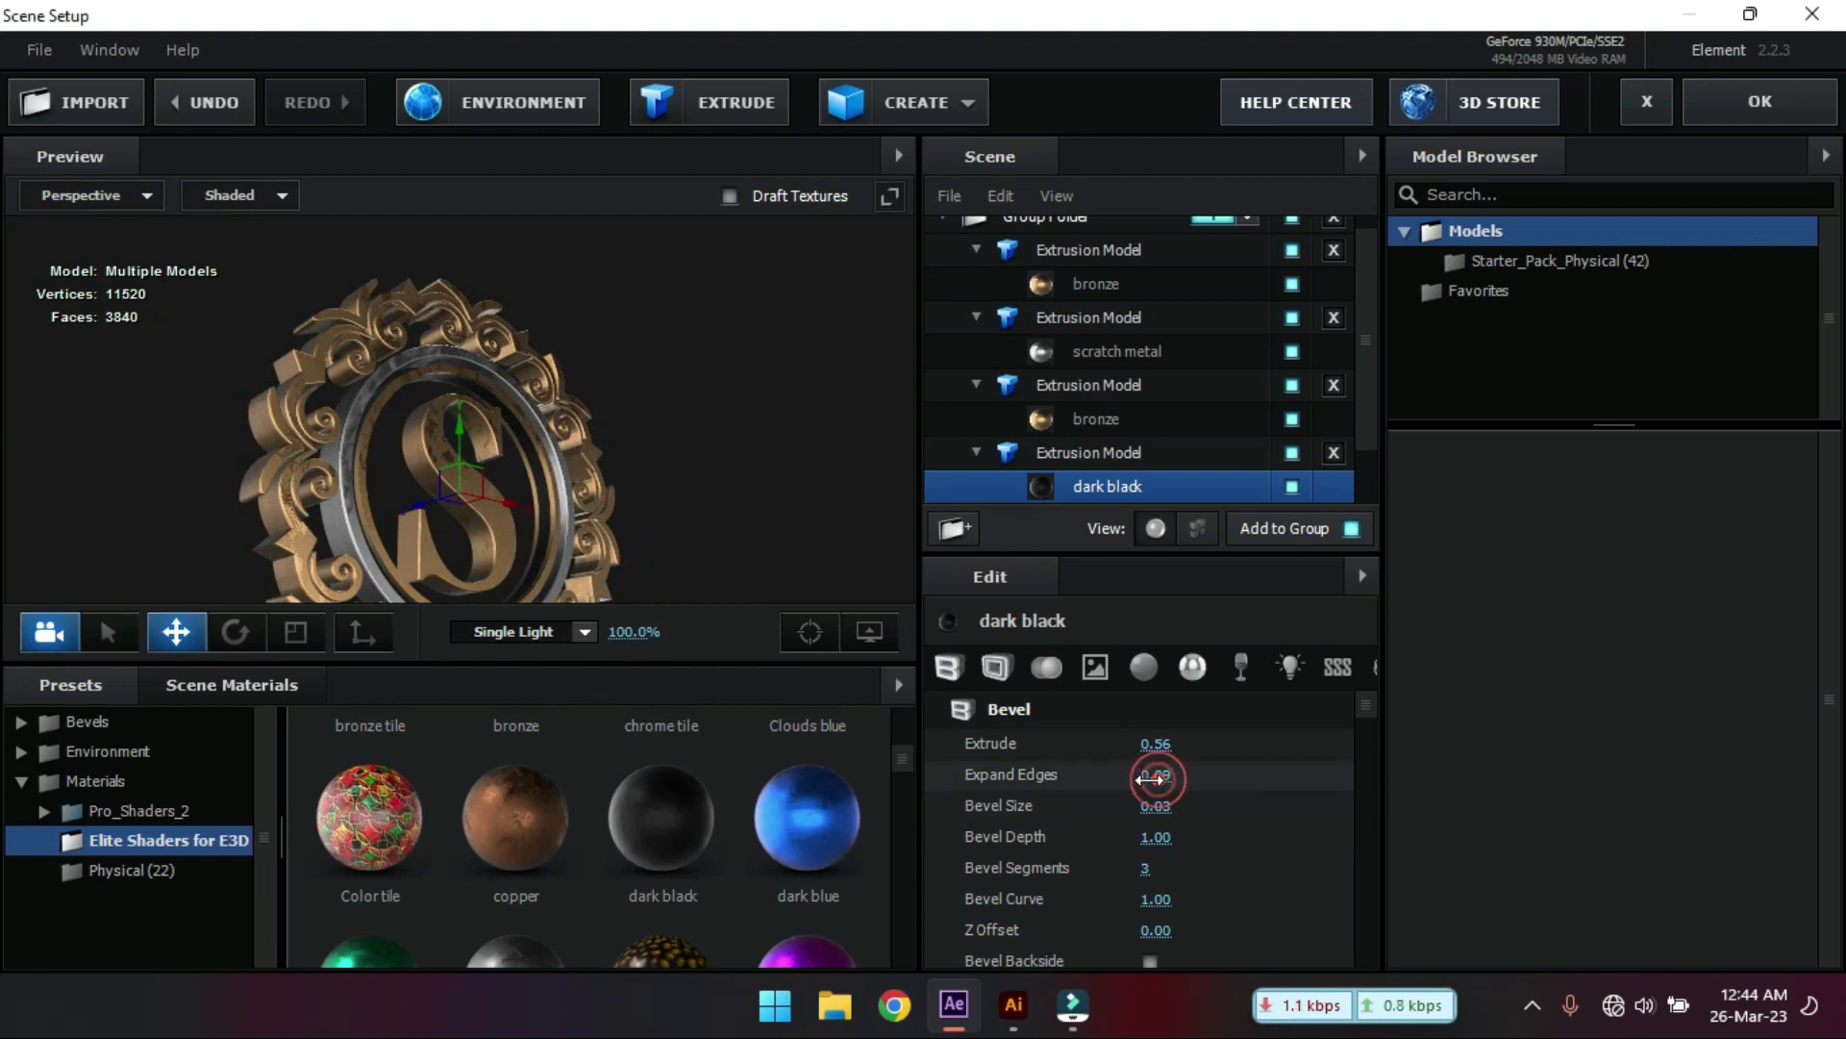
pyautogui.moveTo(1151, 779); pyautogui.dragTo(1127, 779)
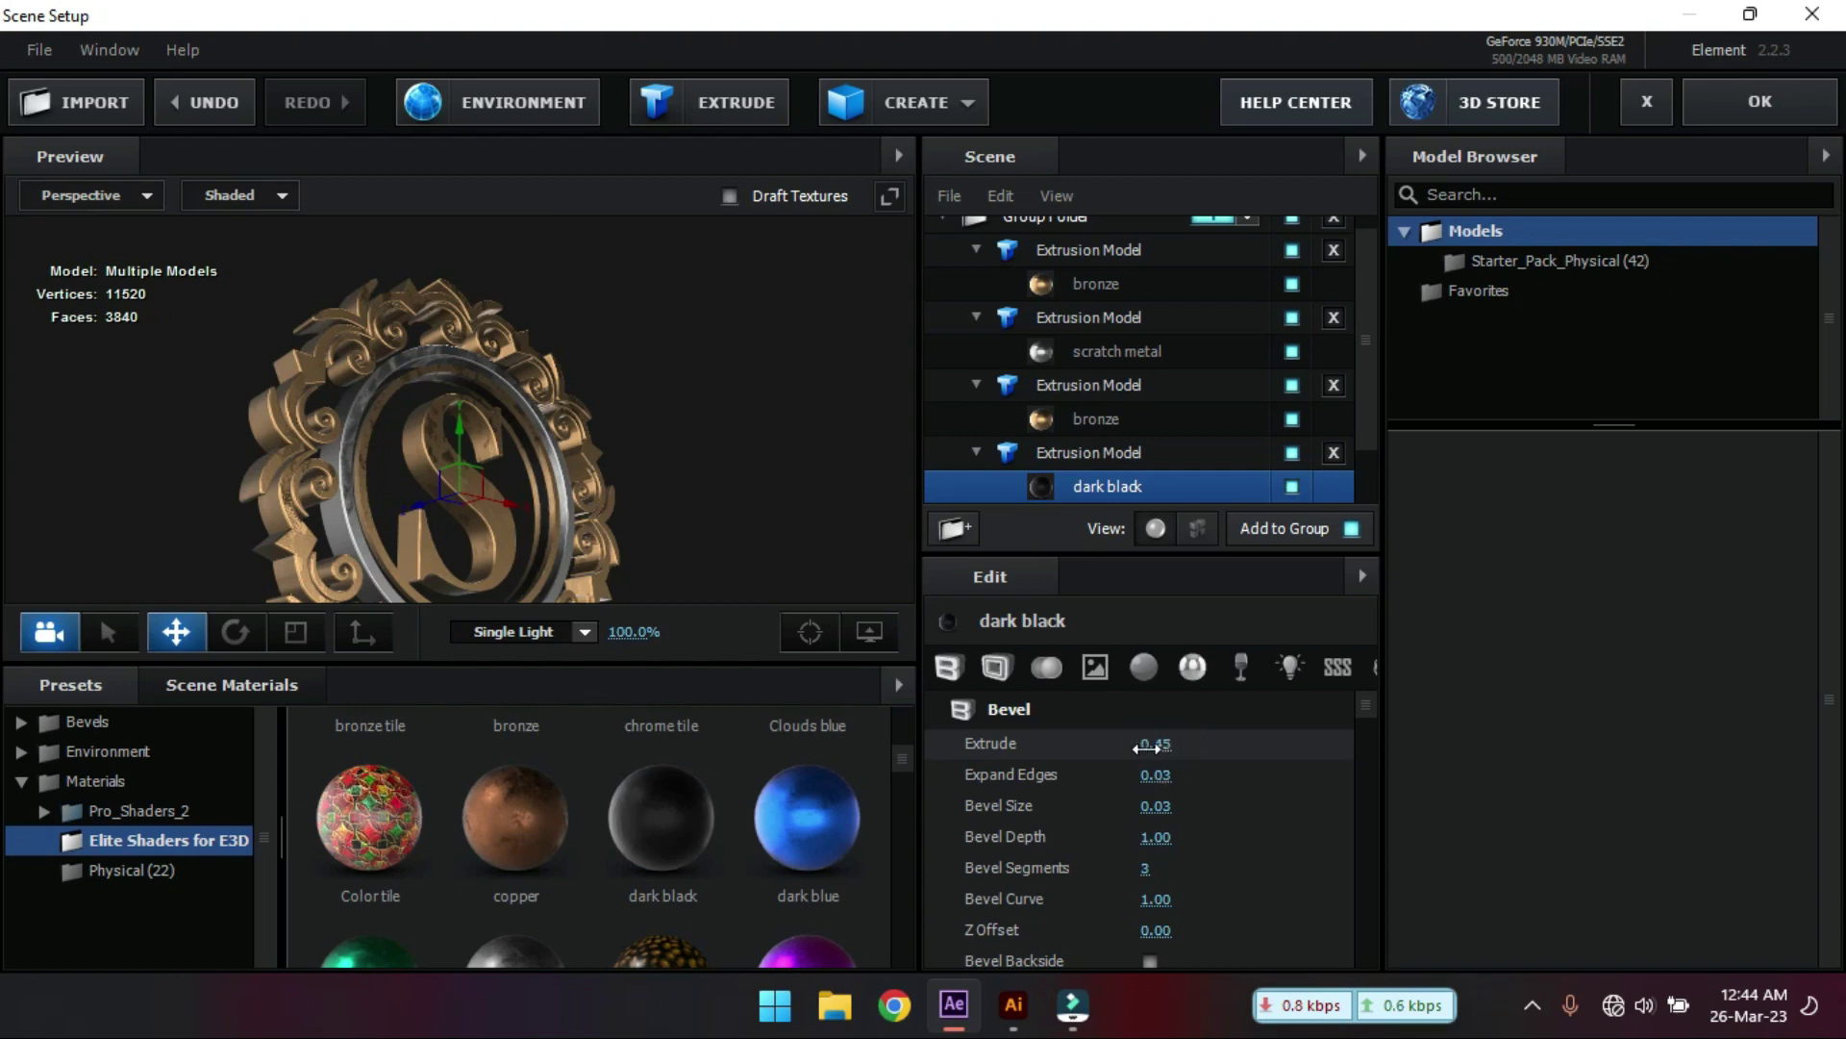
pyautogui.moveTo(696, 439); pyautogui.dragTo(687, 504)
# - Replace the duplicated inner ring's dark black material with chrome tile from Elite Shaders for E3D
pyautogui.scroll(1, 673, 808)
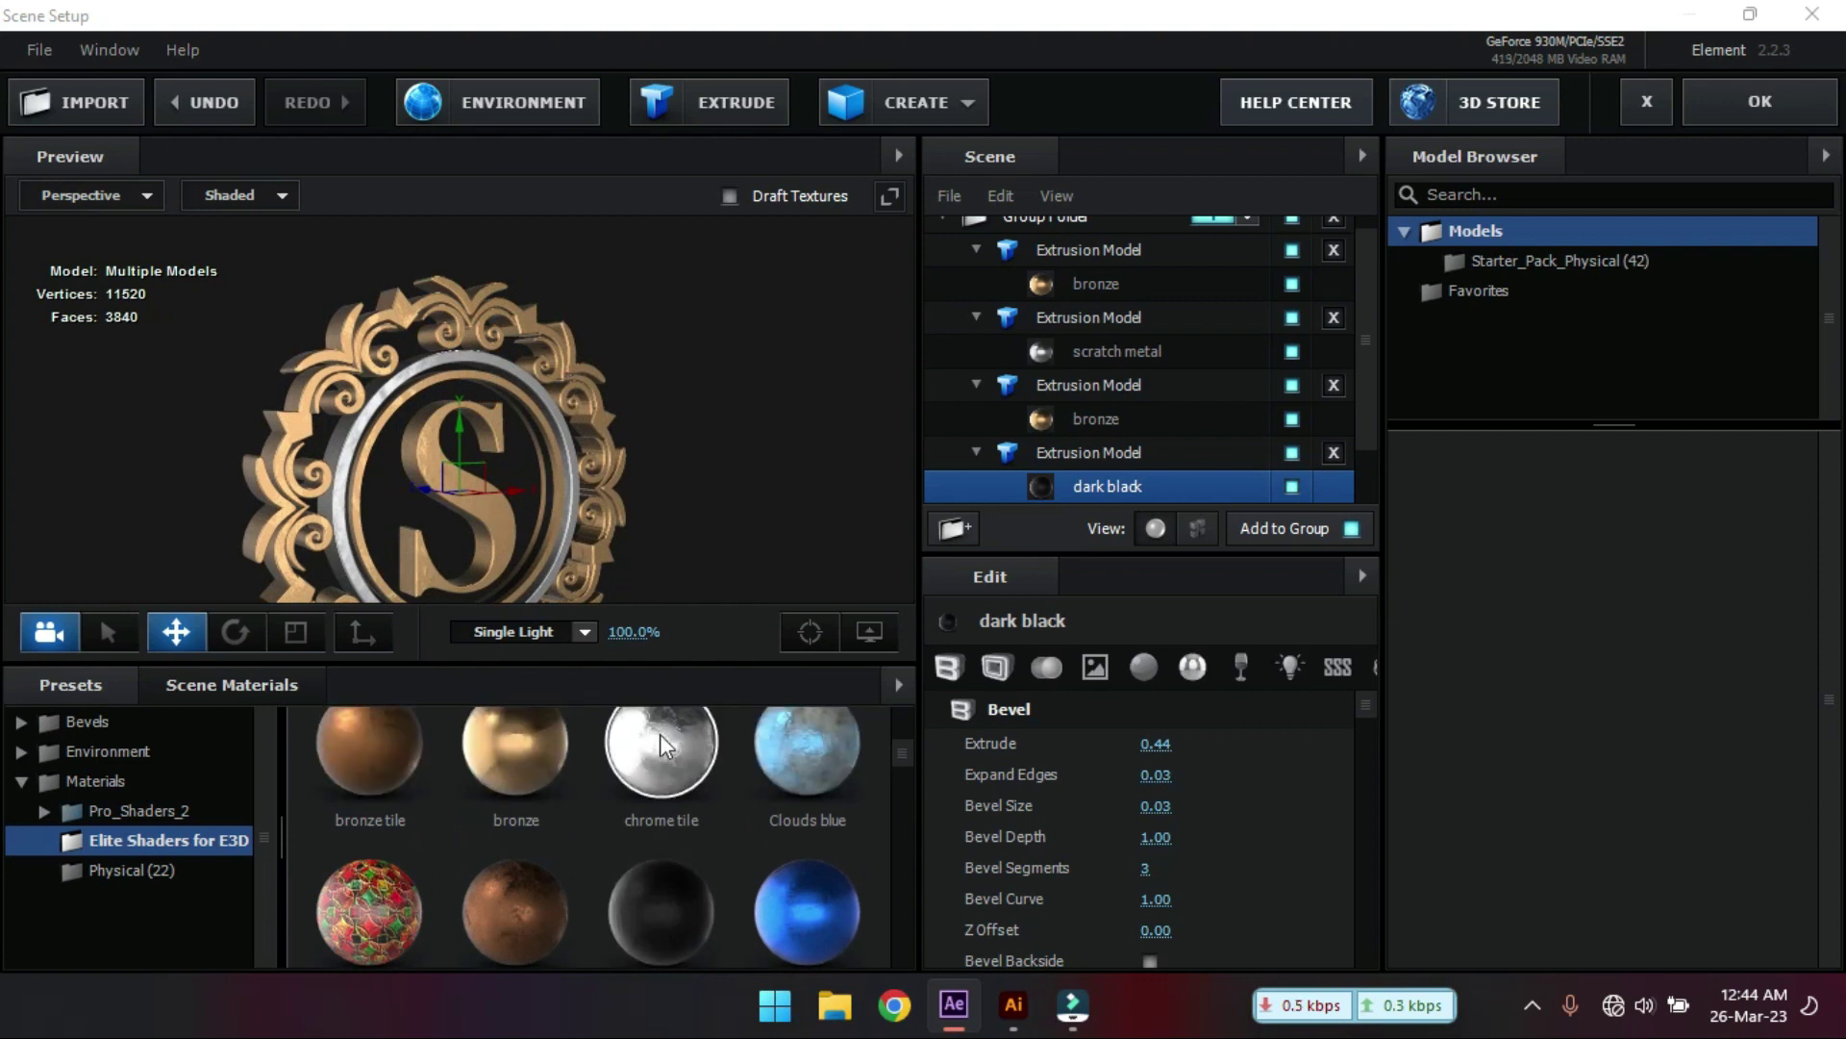
pyautogui.moveTo(664, 745); pyautogui.dragTo(1104, 505)
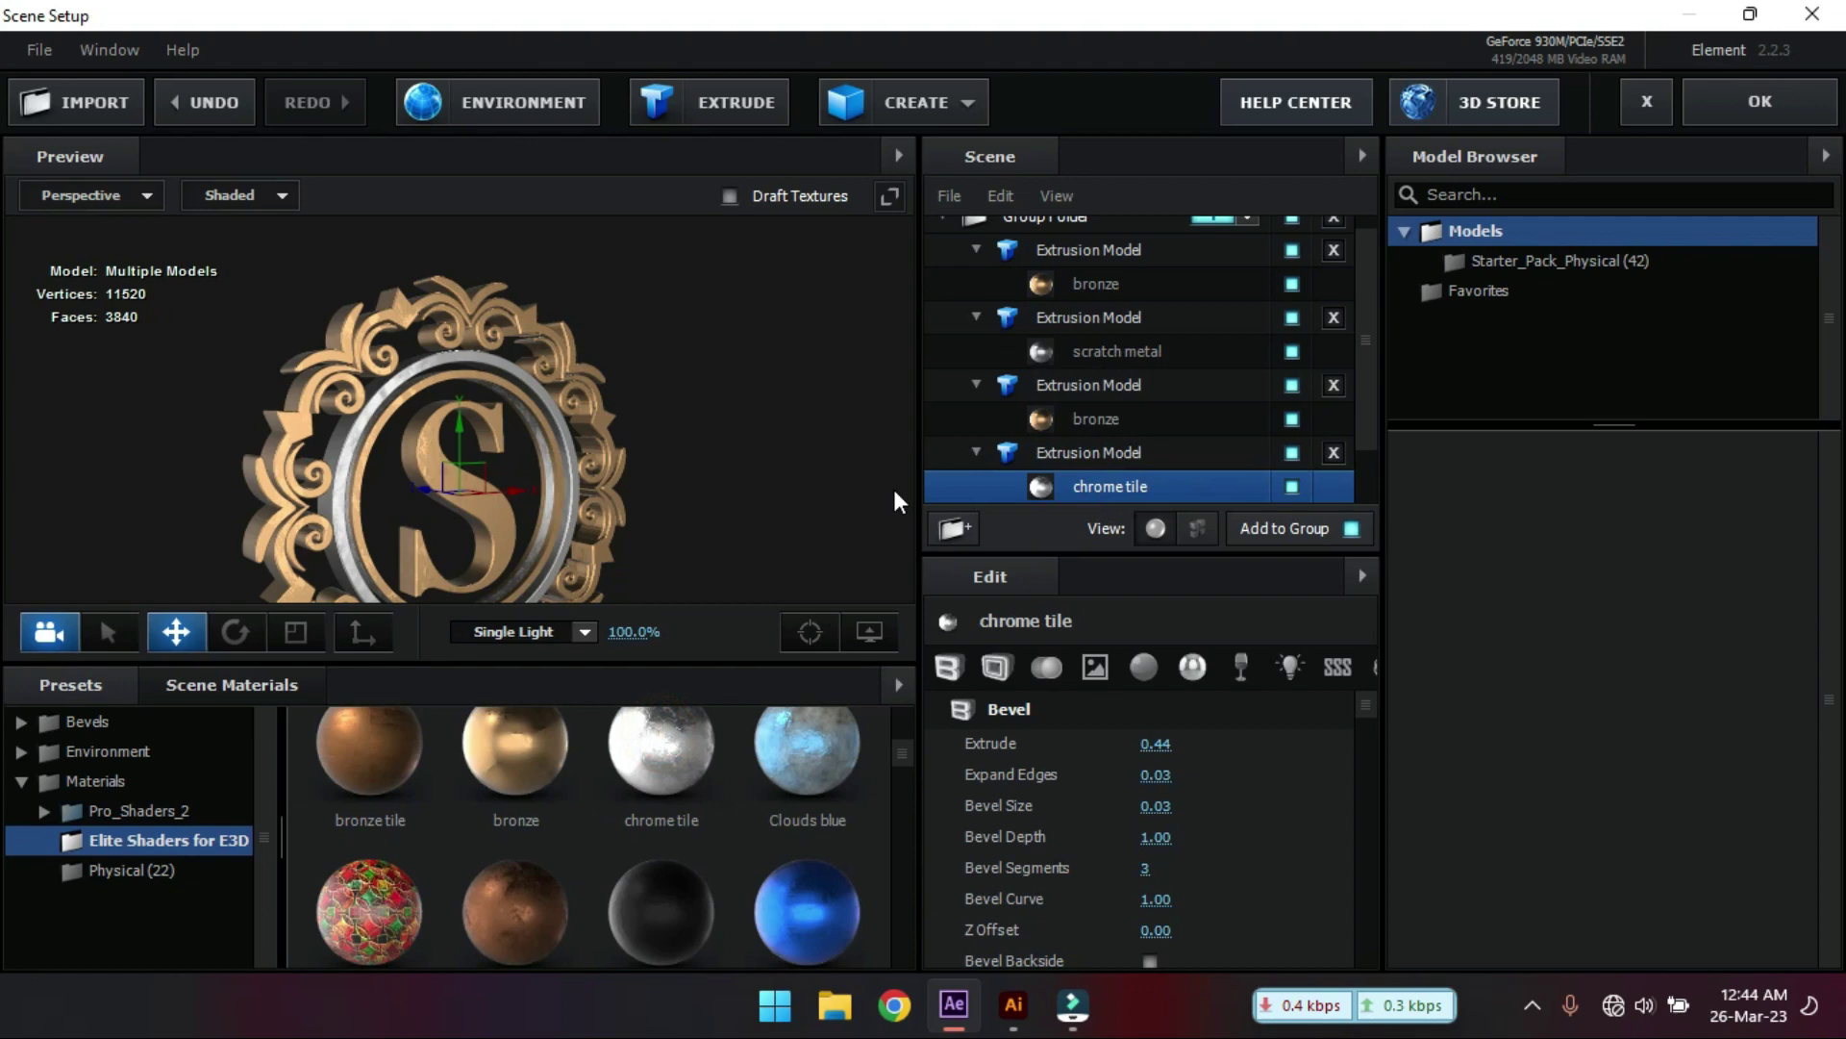
pyautogui.moveTo(736, 443); pyautogui.dragTo(699, 474)
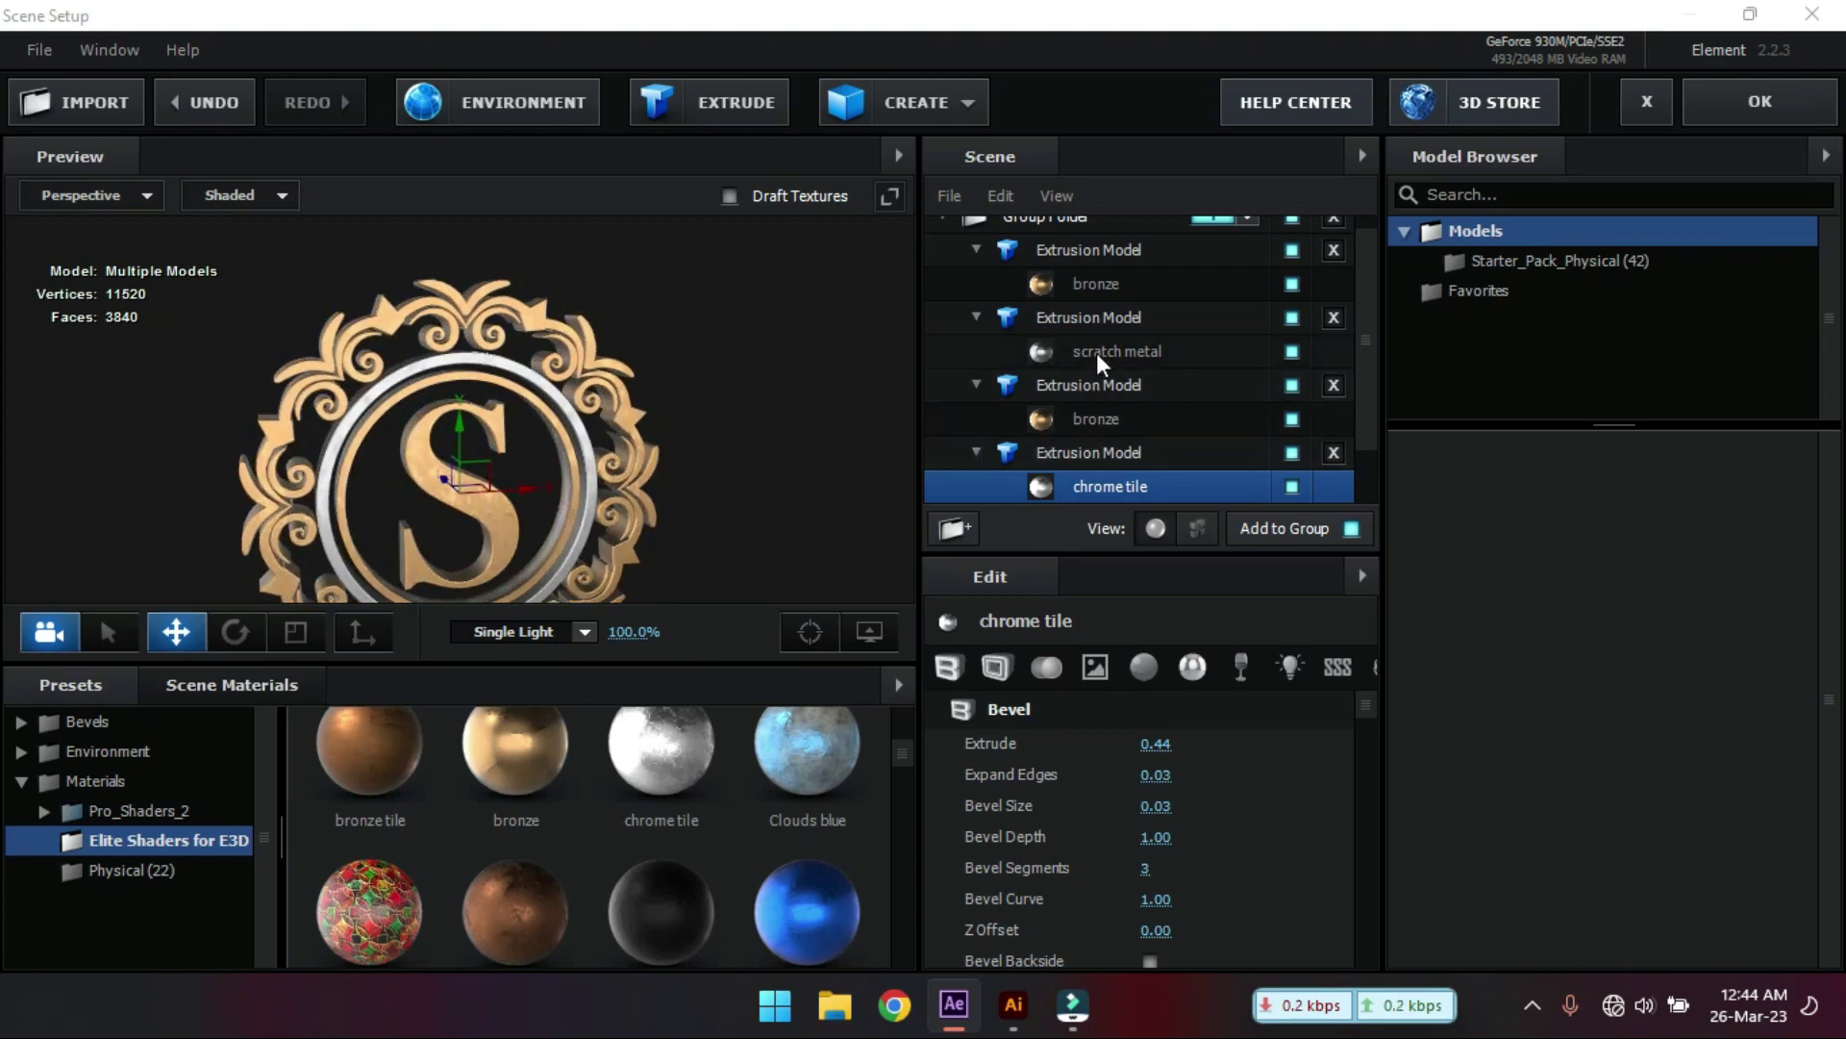
# - Duplicate the scratch metal ring model and set the copy's bevel to bevel size 0.66 and extrude 0.53
pyautogui.click(1096, 320)
pyautogui.rightClick(1131, 322)
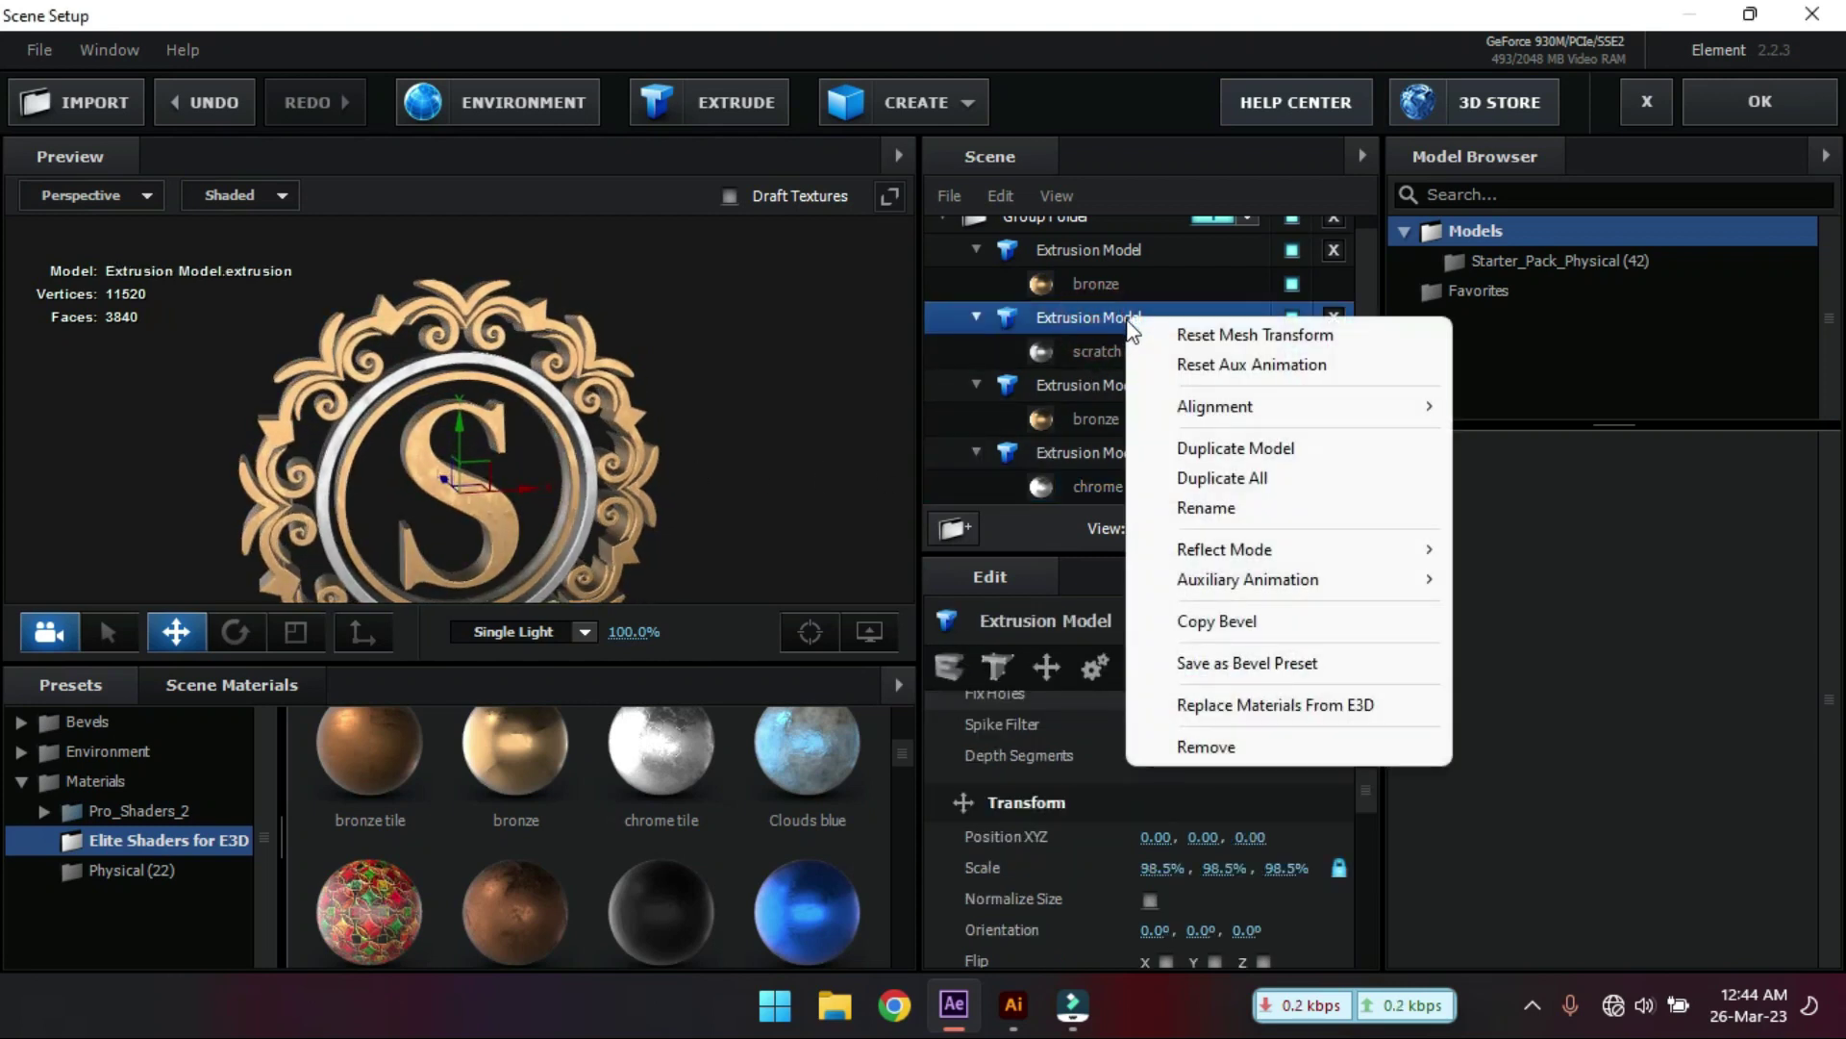
pyautogui.click(1226, 448)
pyautogui.click(1105, 418)
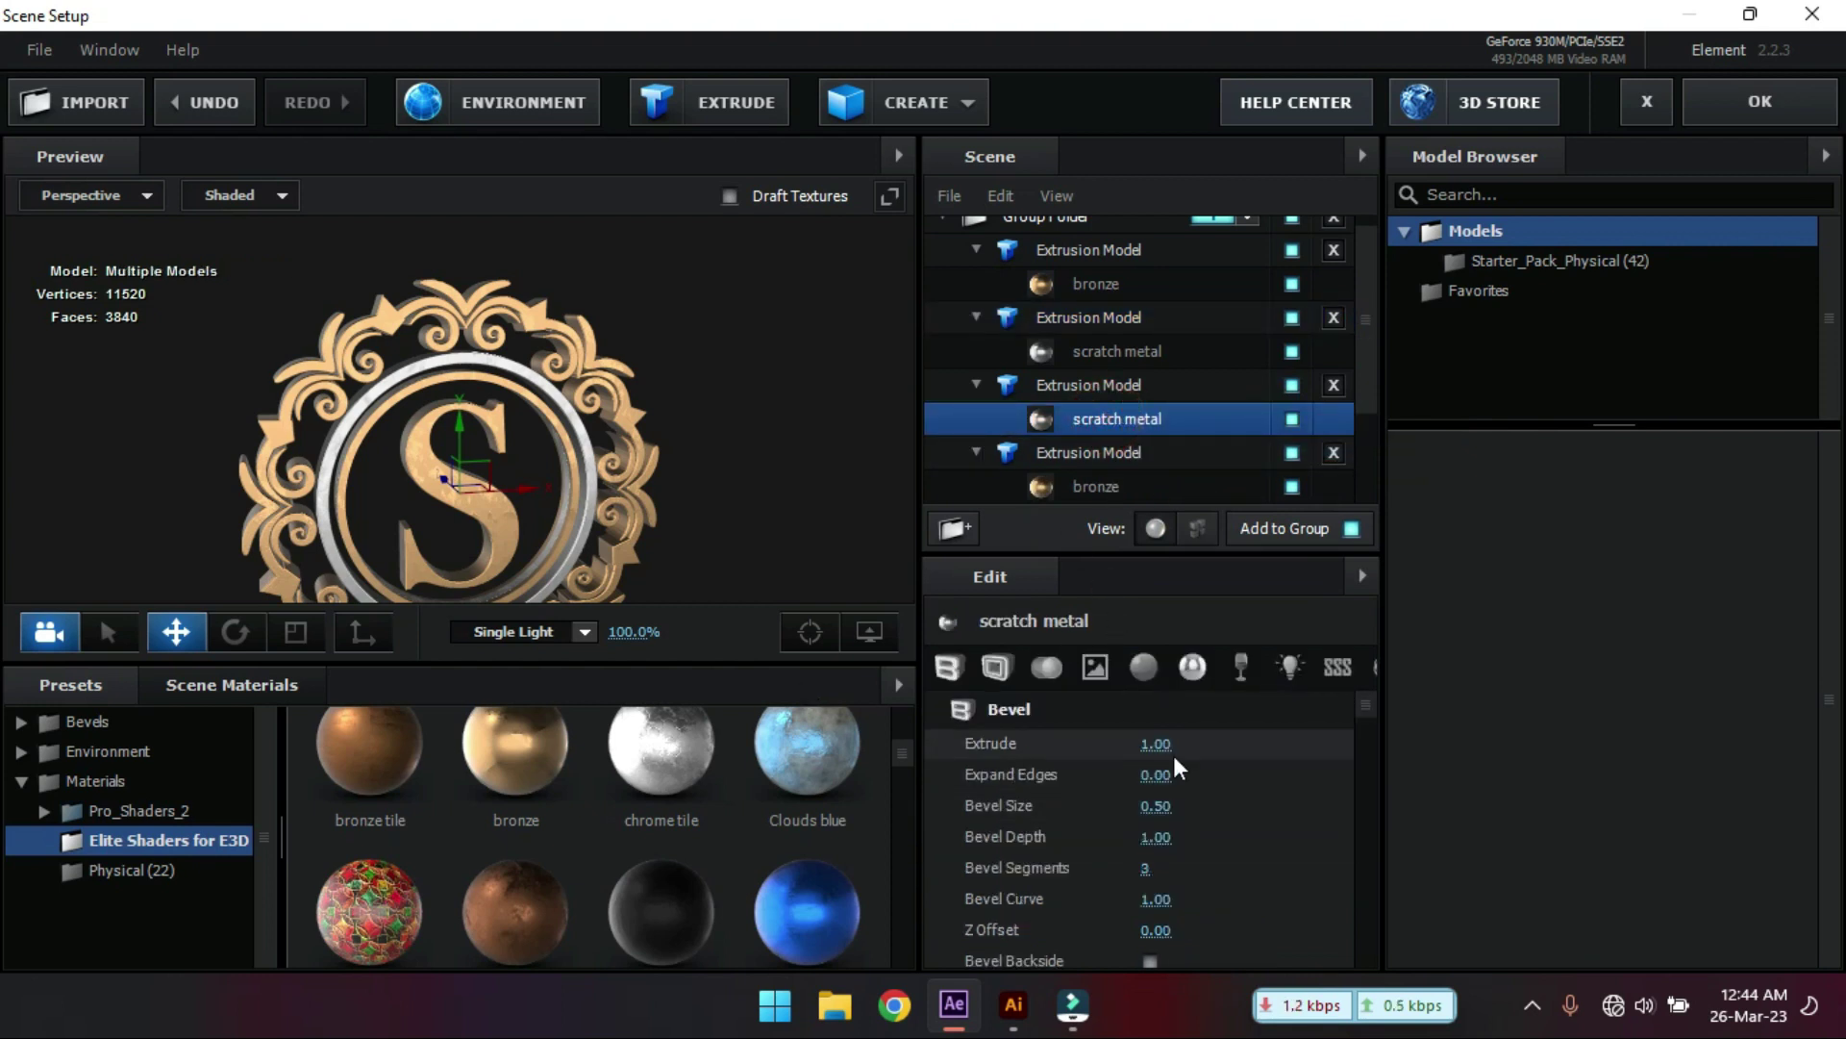
pyautogui.moveTo(1158, 807); pyautogui.dragTo(1174, 808)
pyautogui.moveTo(1164, 745); pyautogui.dragTo(1119, 746)
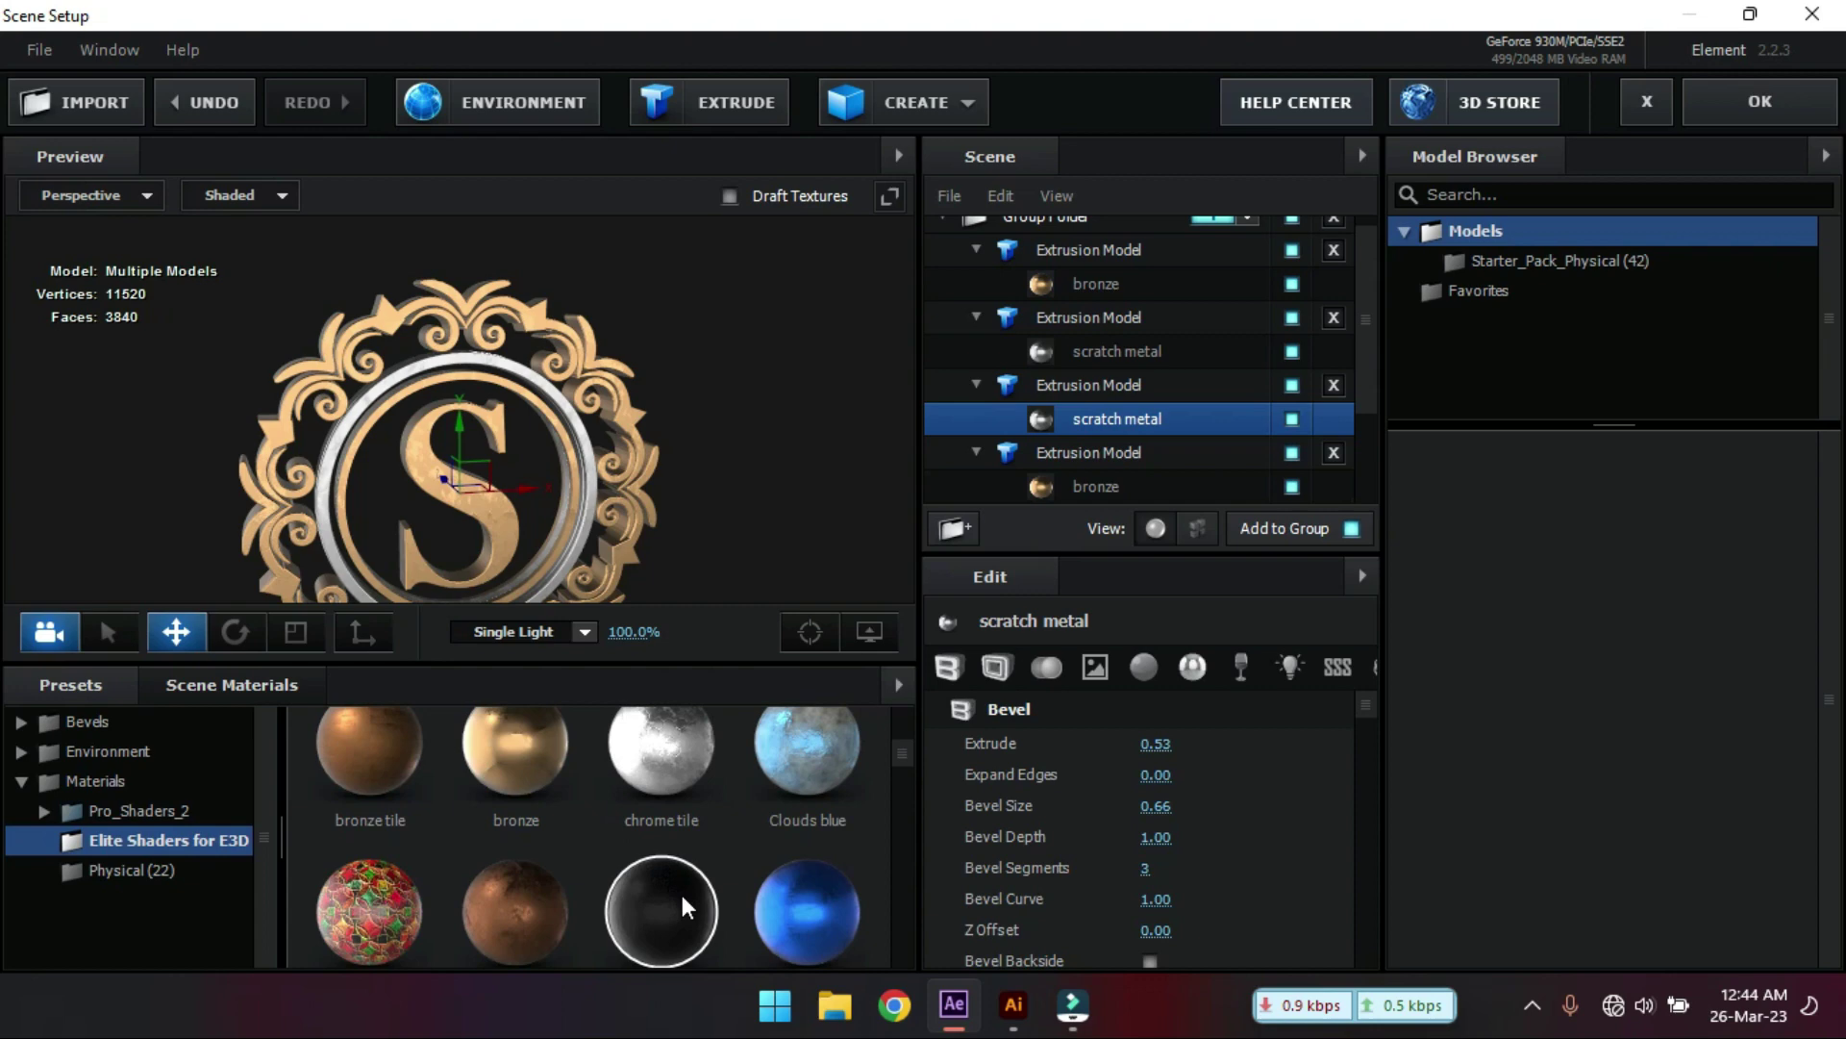
# - Apply the dark black material to the duplicated outer ring's bevel and fine-tune its bevel size and extrude
pyautogui.moveTo(686, 907); pyautogui.dragTo(1106, 418)
pyautogui.moveTo(702, 464); pyautogui.dragTo(787, 466)
pyautogui.moveTo(1157, 807); pyautogui.dragTo(1155, 808)
pyautogui.moveTo(1159, 745); pyautogui.dragTo(1145, 745)
pyautogui.moveTo(825, 487); pyautogui.dragTo(754, 477)
# - Duplicate the bronze S letter model and set the copy's bevel to bevel size 0.71 and extrude 0.64
pyautogui.scroll(-4, 1145, 452)
pyautogui.click(1144, 457)
pyautogui.scroll(-1, 1143, 458)
pyautogui.click(1130, 454)
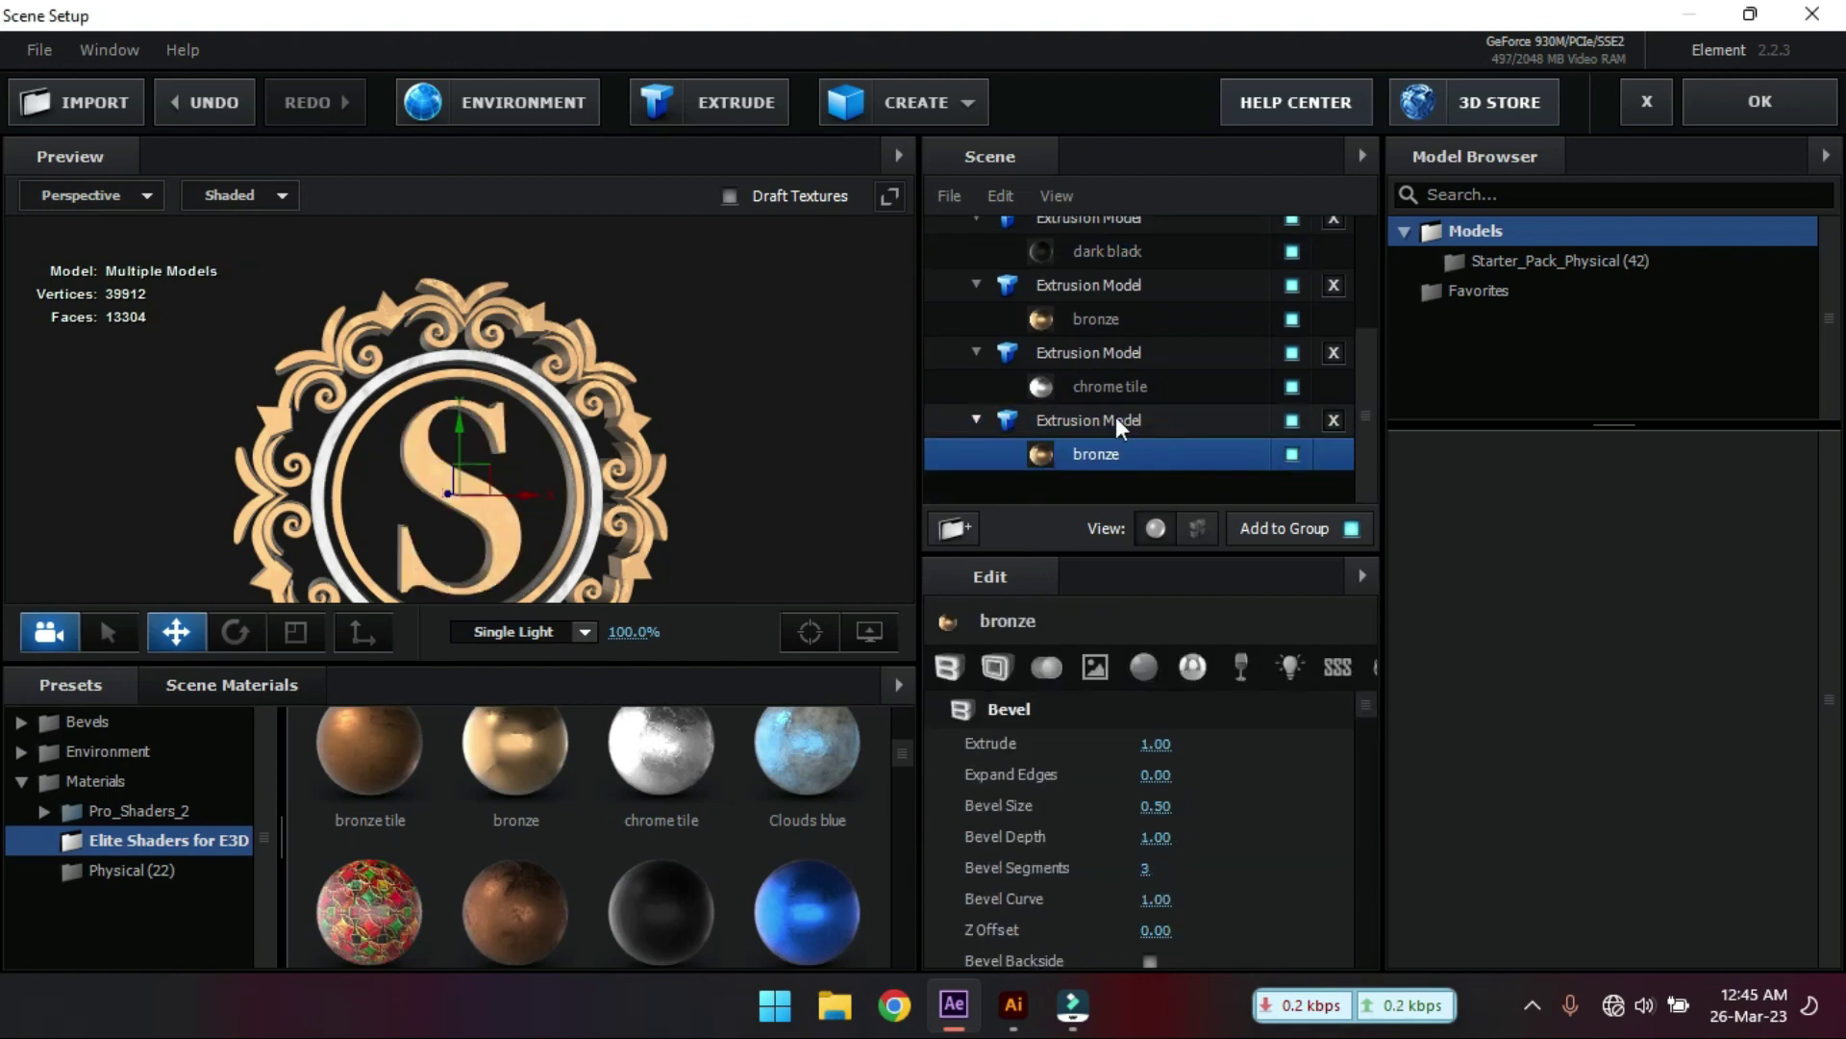
pyautogui.rightClick(1118, 423)
pyautogui.click(1225, 548)
pyautogui.click(1130, 454)
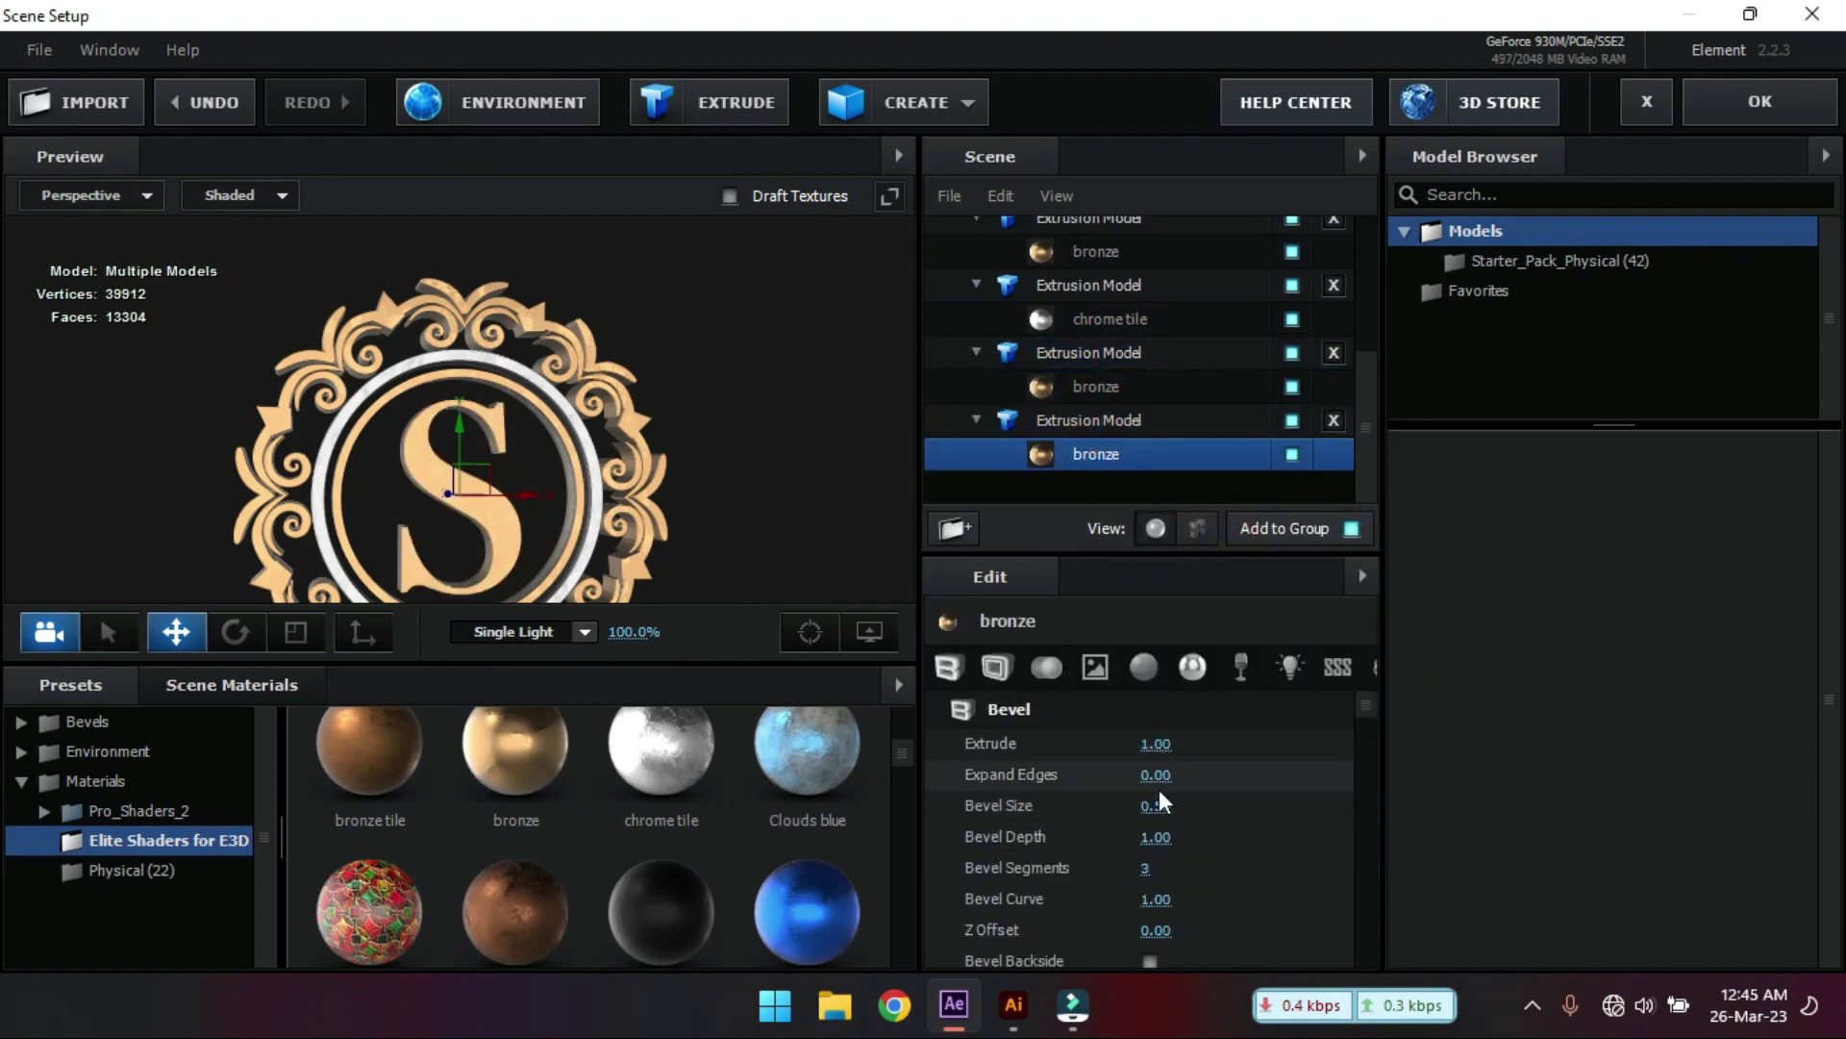
pyautogui.moveTo(1158, 806); pyautogui.dragTo(1124, 745)
pyautogui.moveTo(697, 468); pyautogui.dragTo(813, 476)
# - Apply the scratch metal material from Elite Shaders for E3D to the duplicated S letter's bevel
pyautogui.scroll(-9, 659, 850)
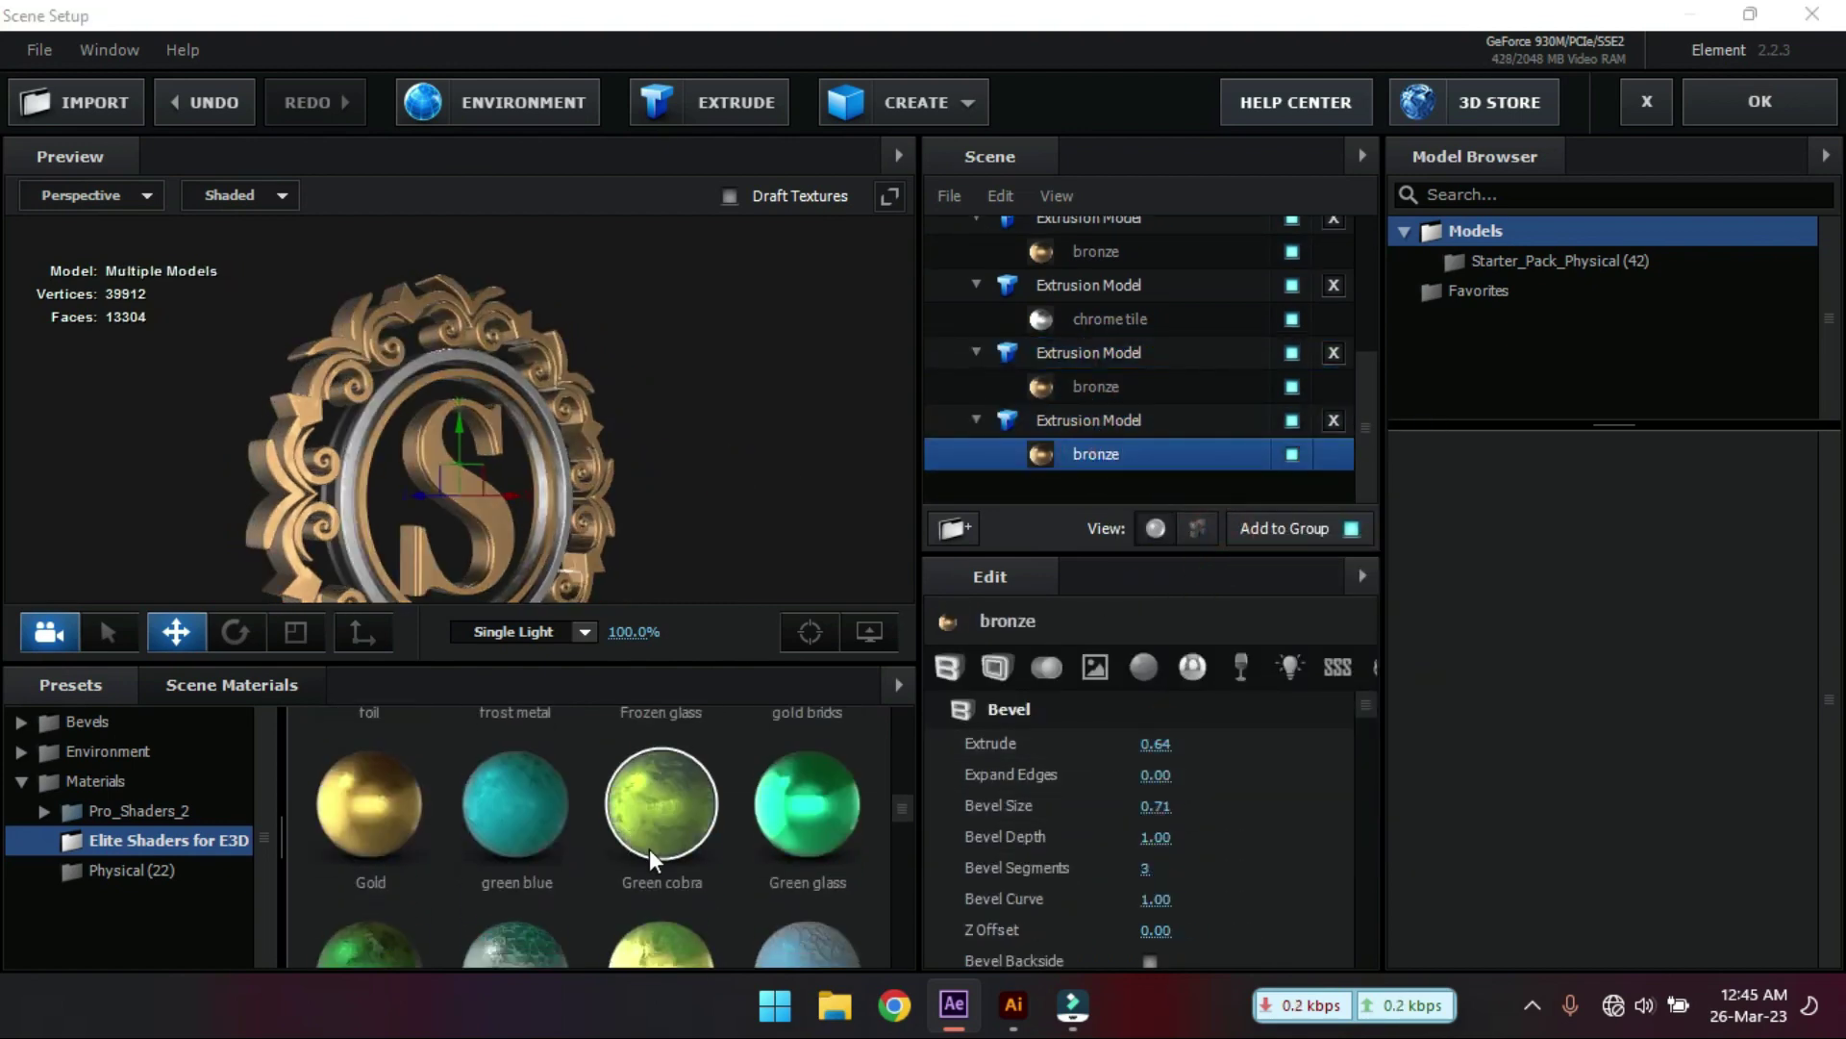
pyautogui.scroll(-4, 660, 846)
pyautogui.scroll(1, 660, 817)
pyautogui.moveTo(662, 817); pyautogui.dragTo(1115, 453)
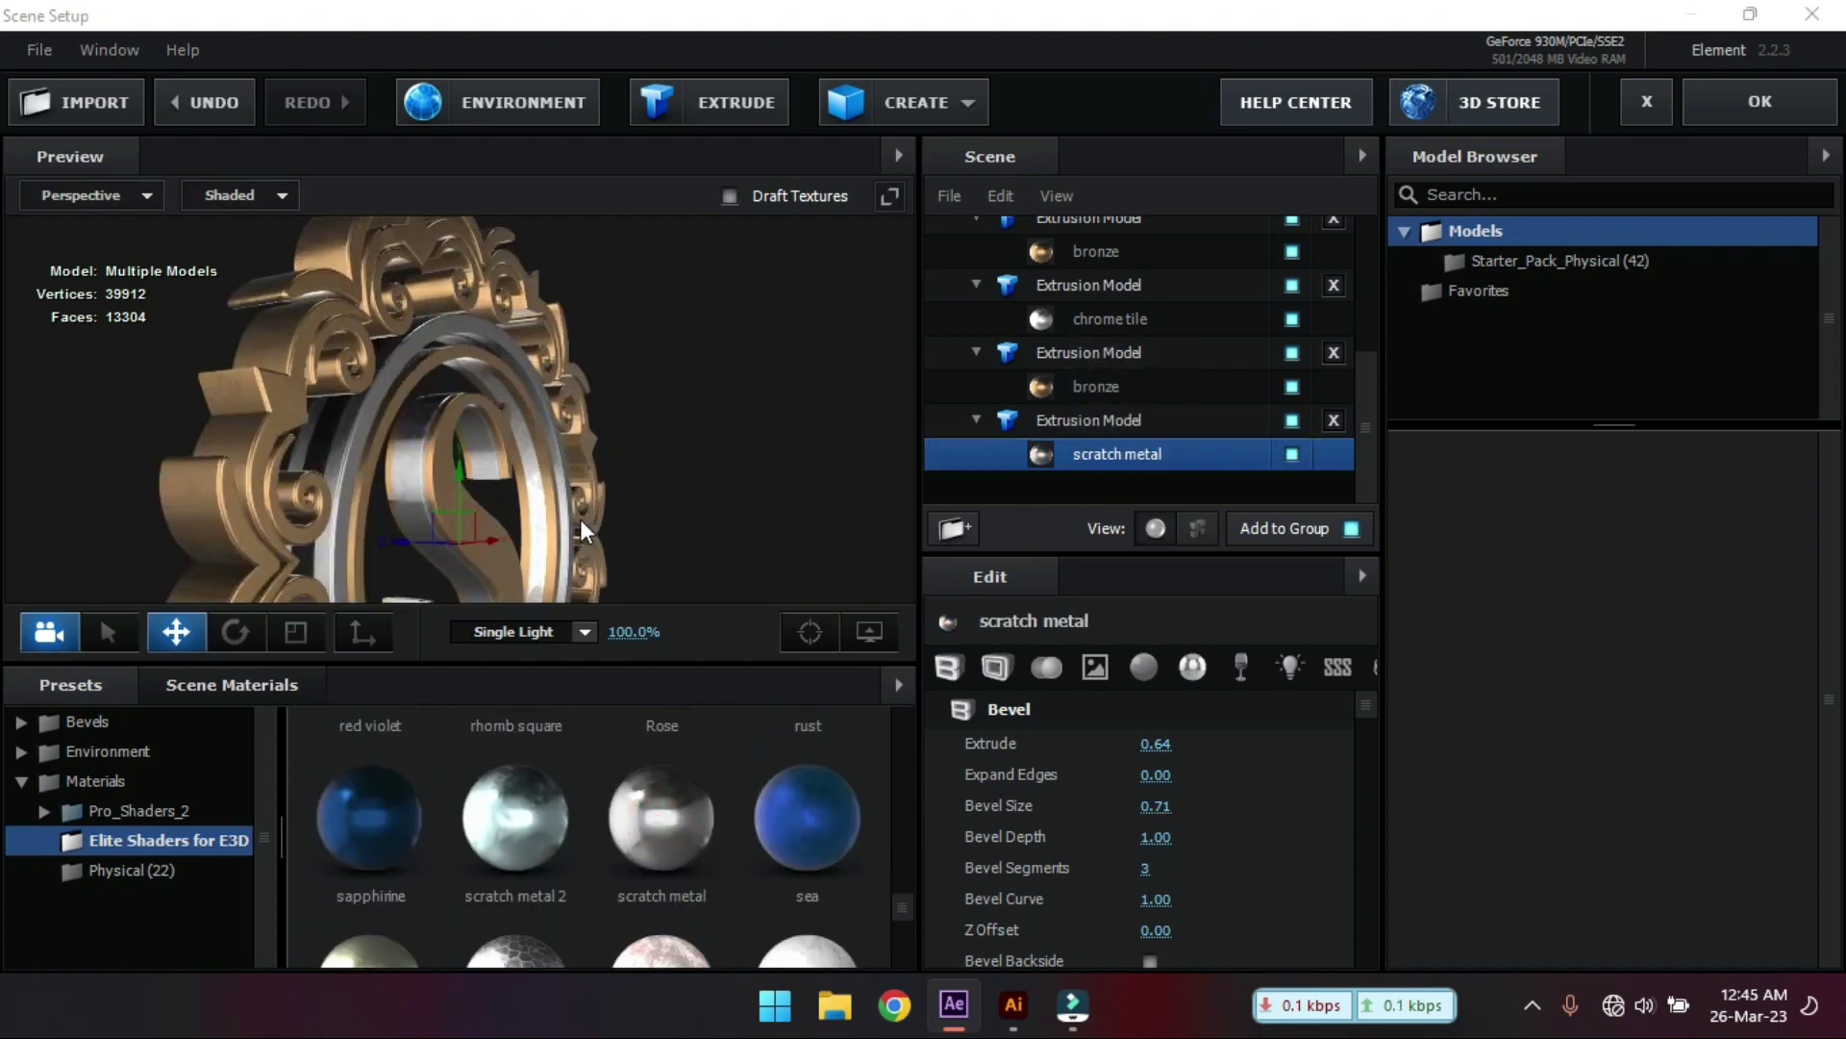
pyautogui.moveTo(585, 530); pyautogui.dragTo(654, 527)
# - Reduce the duplicated S letter's scratch metal bevel to bevel size 0.57 and extrude 0.39
pyautogui.moveTo(1165, 808); pyautogui.dragTo(1134, 746)
pyautogui.moveTo(770, 424); pyautogui.dragTo(603, 380)
pyautogui.scroll(-3, 589, 442)
pyautogui.scroll(-3, 609, 443)
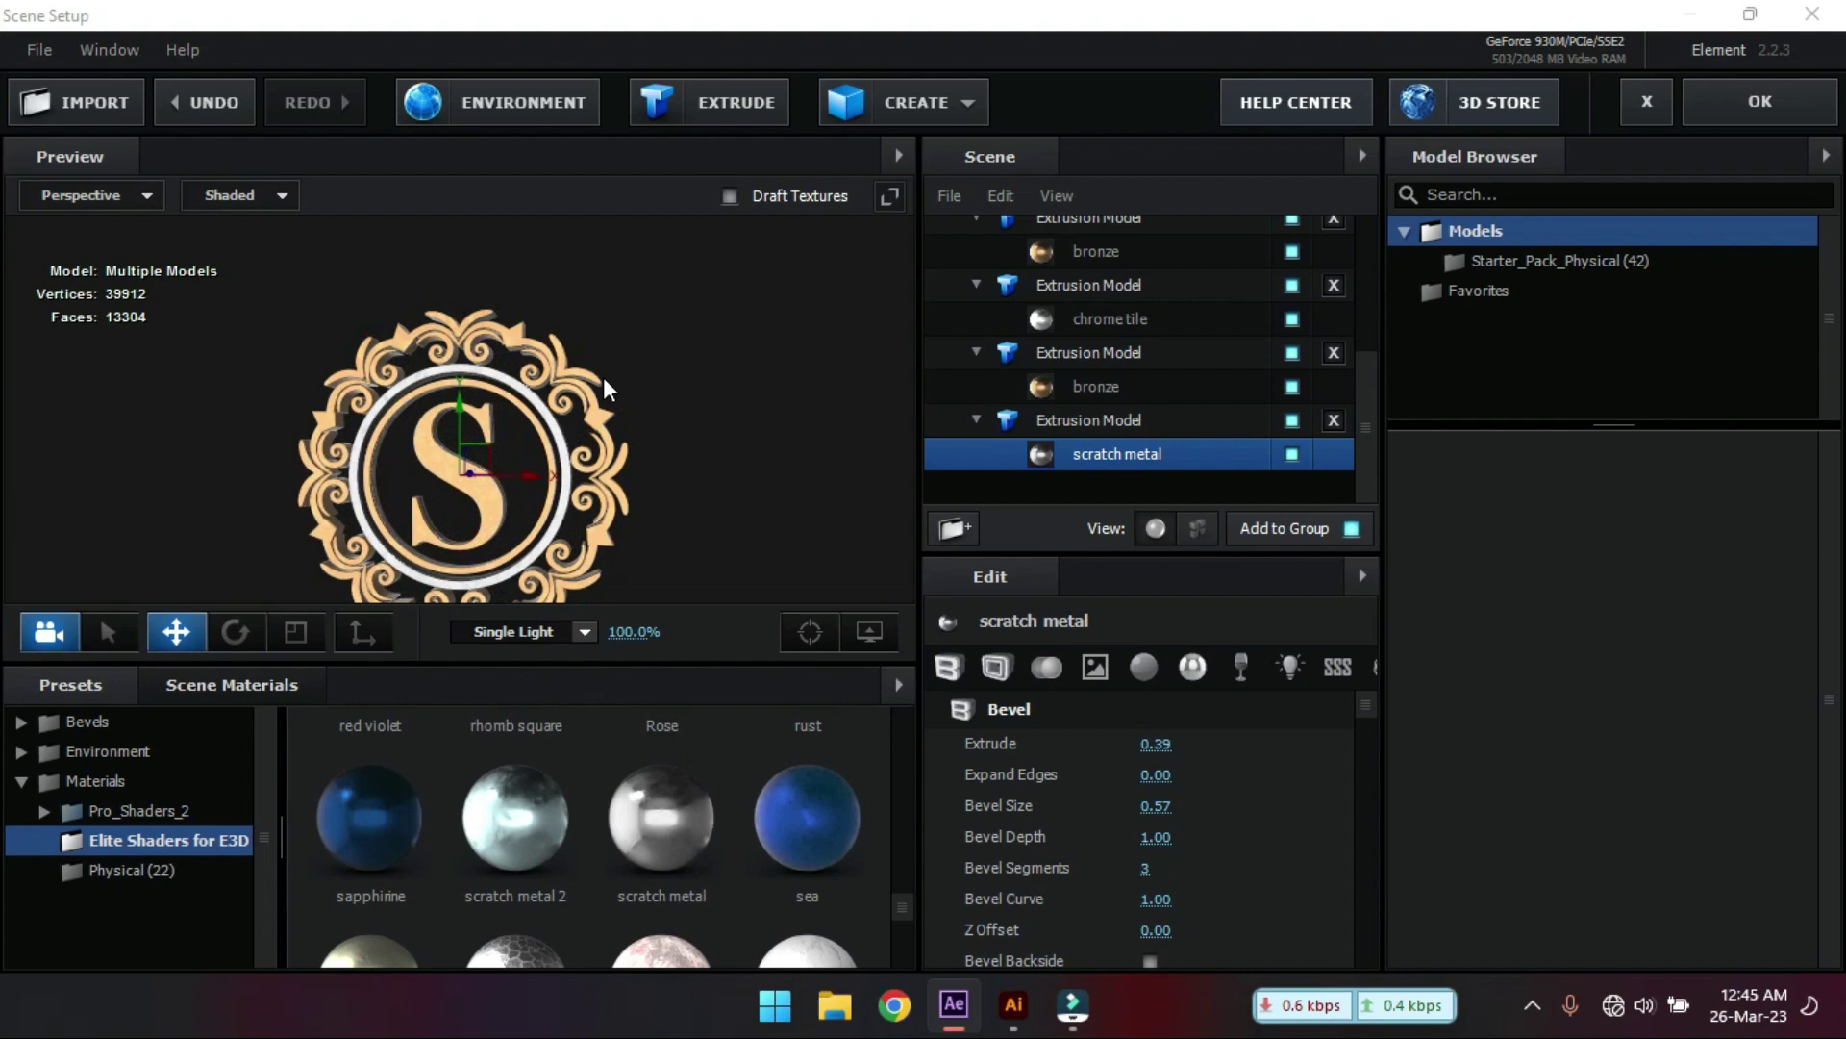
# - Collapse all seven extrusion models in the group folder
pyautogui.scroll(5, 1106, 366)
pyautogui.click(976, 264)
pyautogui.click(975, 298)
pyautogui.click(975, 333)
pyautogui.click(975, 366)
pyautogui.click(975, 401)
pyautogui.click(976, 433)
pyautogui.click(975, 467)
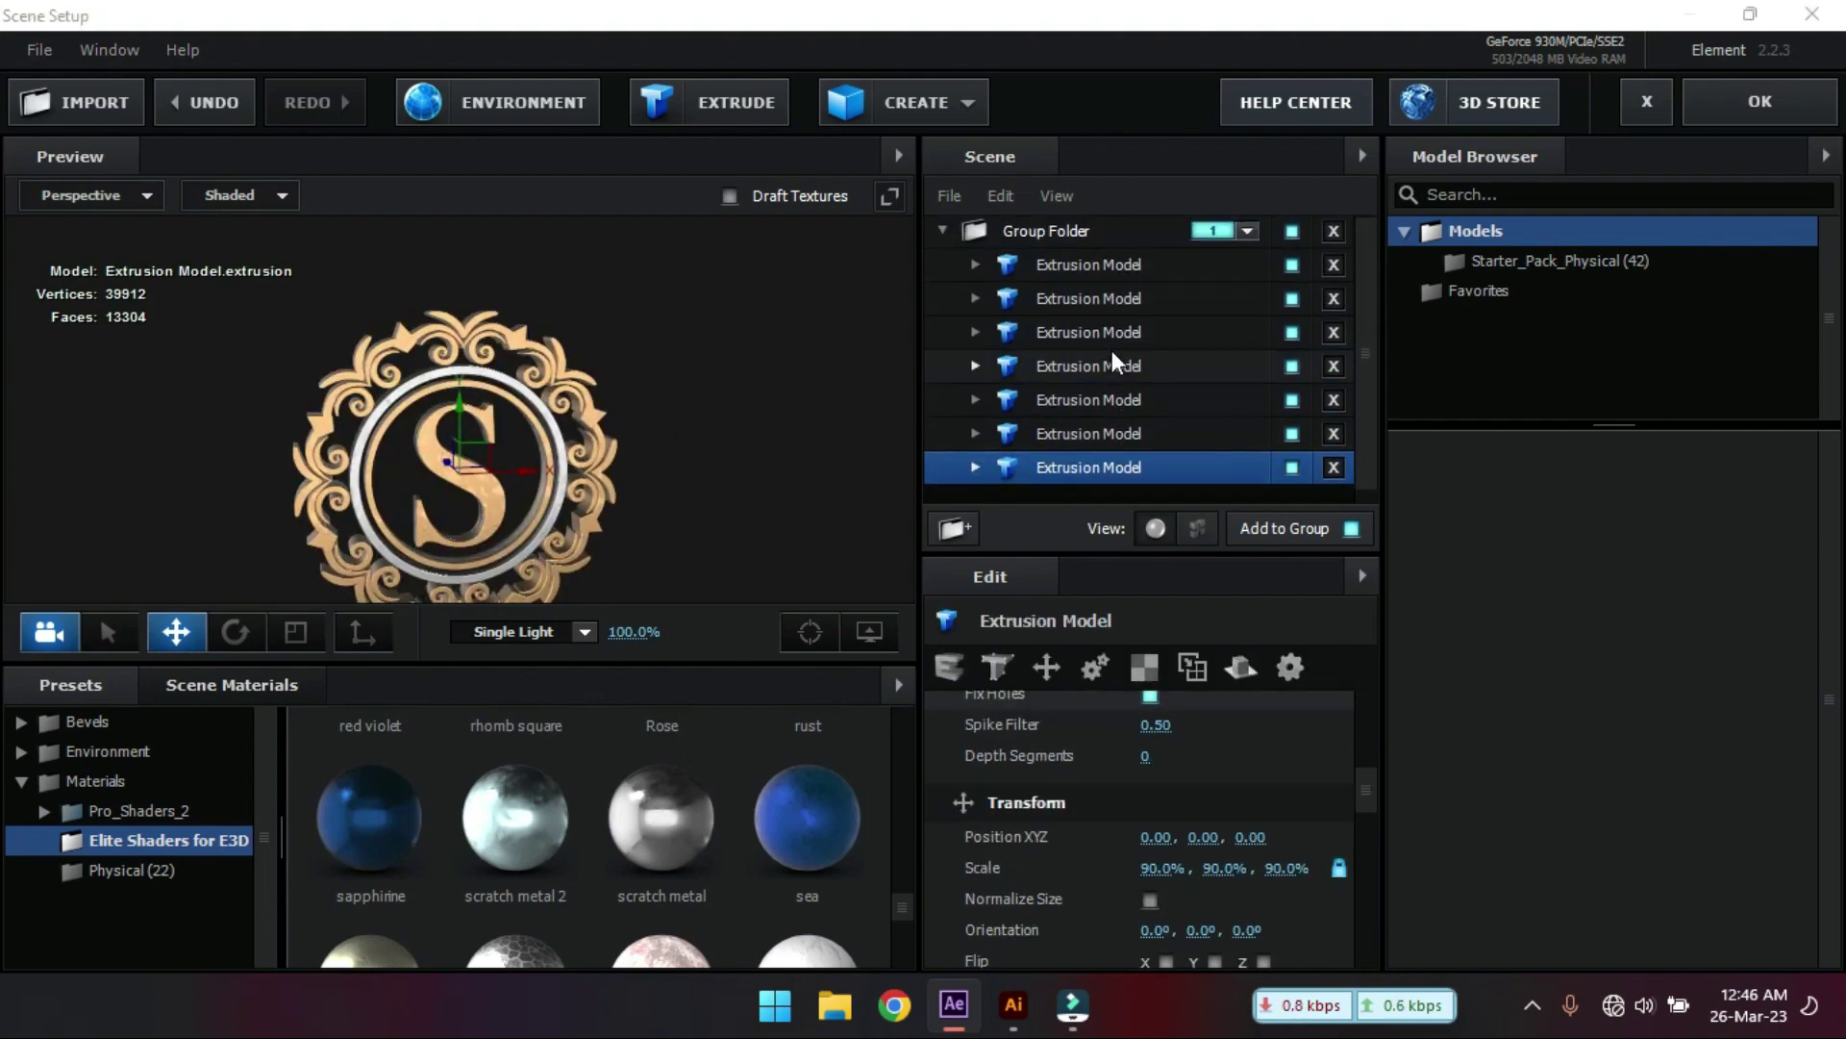
# - Toggle the visibility of the first two extrusion models to identify which logo part each one is
pyautogui.moveTo(620, 440); pyautogui.dragTo(664, 414)
pyautogui.click(1291, 300)
pyautogui.click(1291, 300)
pyautogui.click(1289, 265)
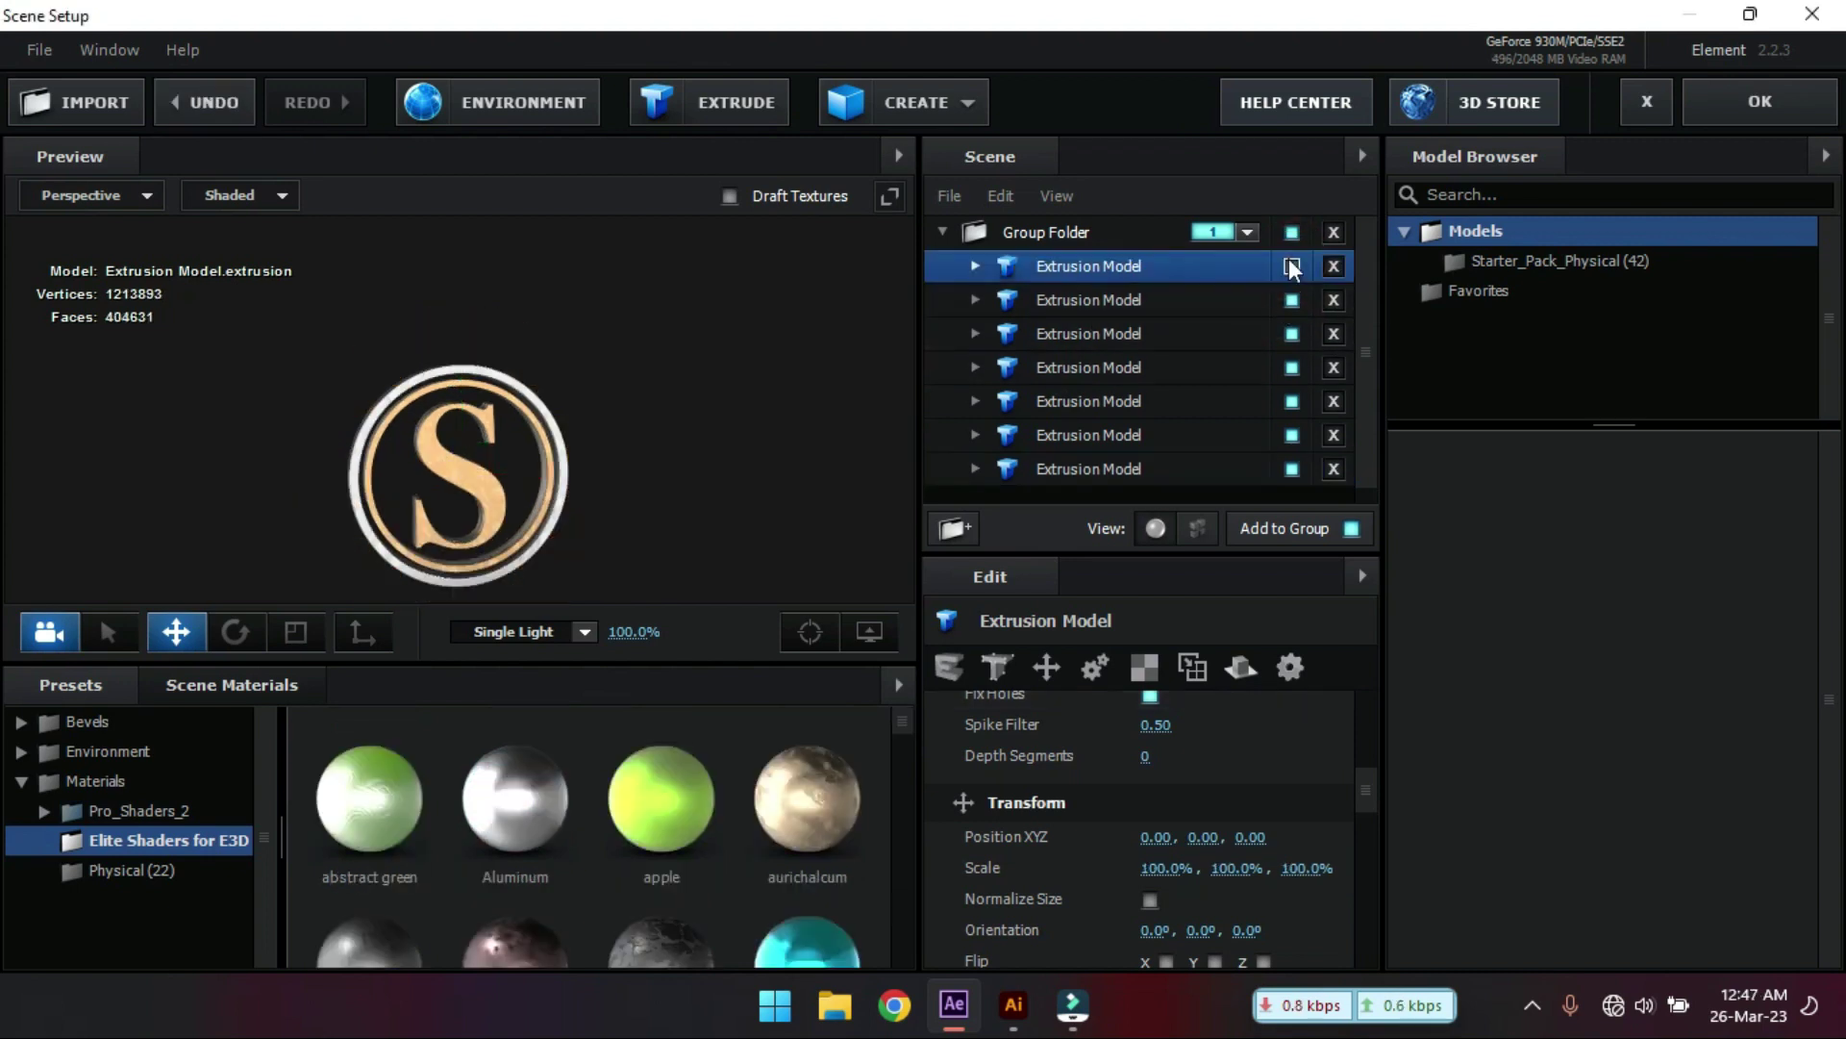
# - Assign the ornamental ring model to auxiliary animation Channel 1
pyautogui.rightClick(1078, 265)
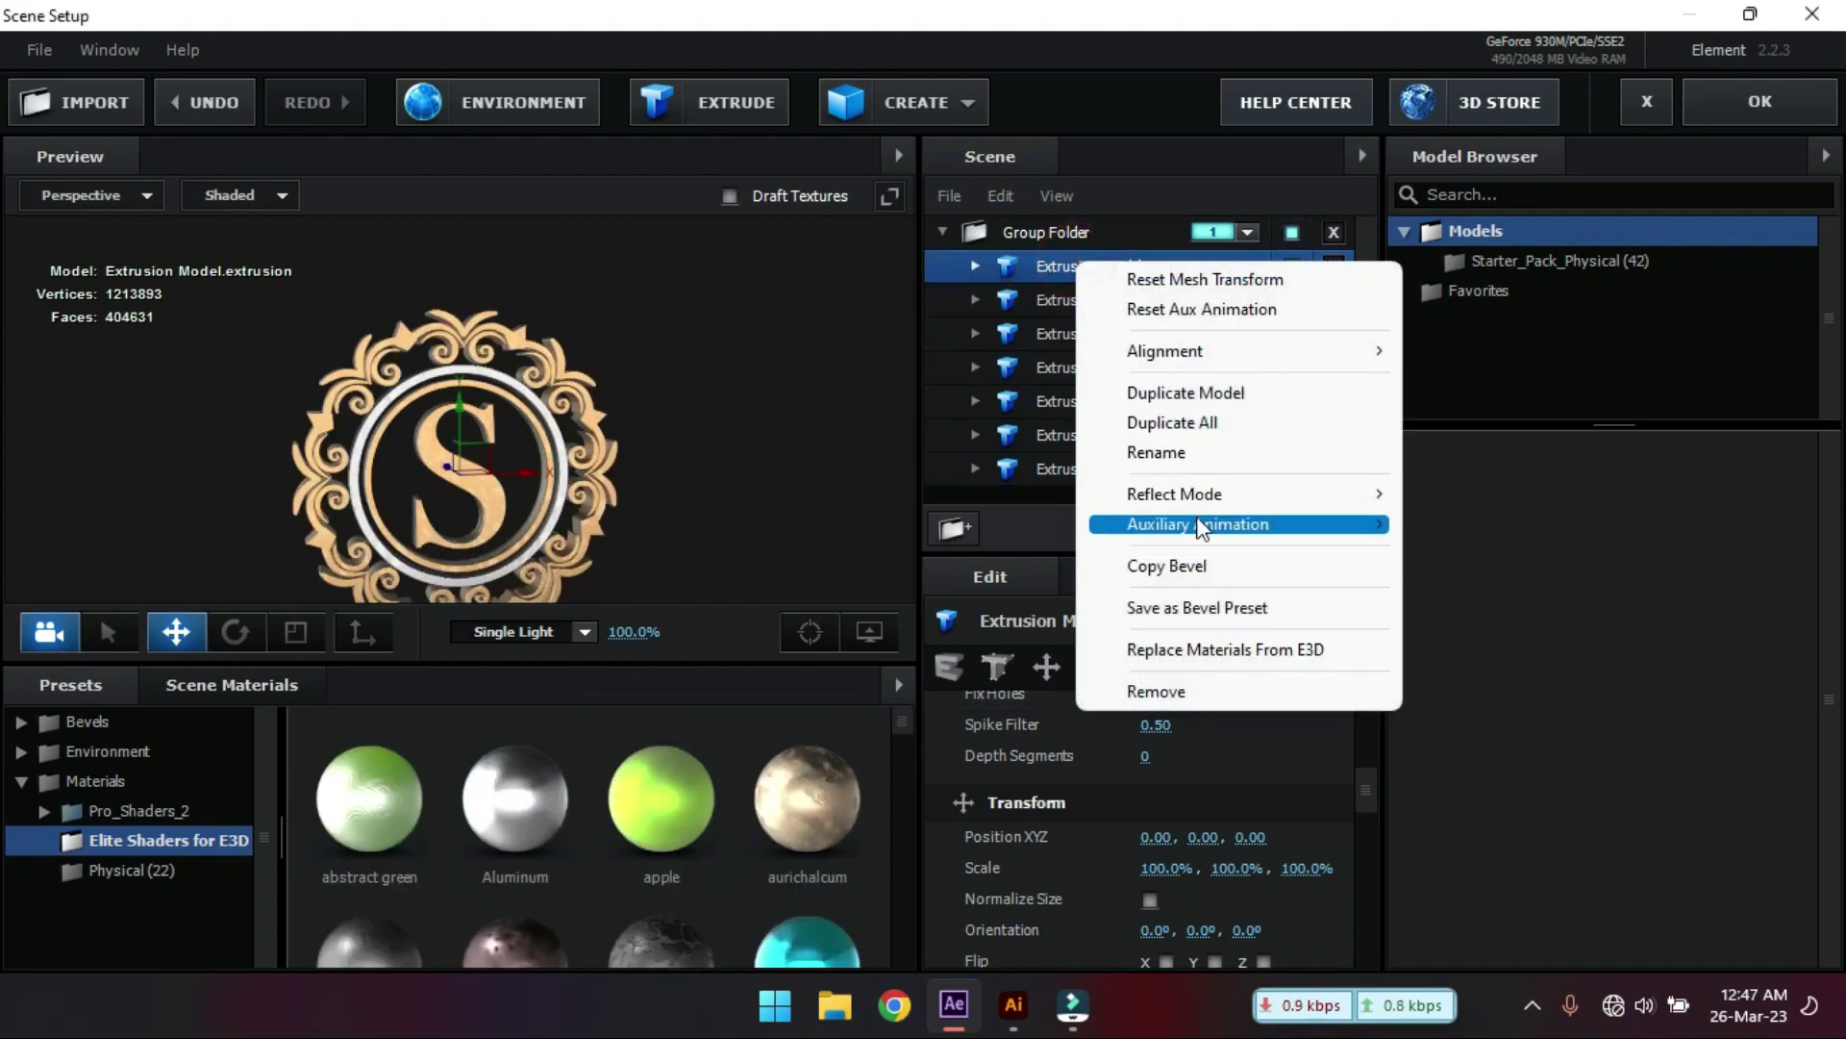
pyautogui.moveTo(1197, 527)
pyautogui.click(1512, 557)
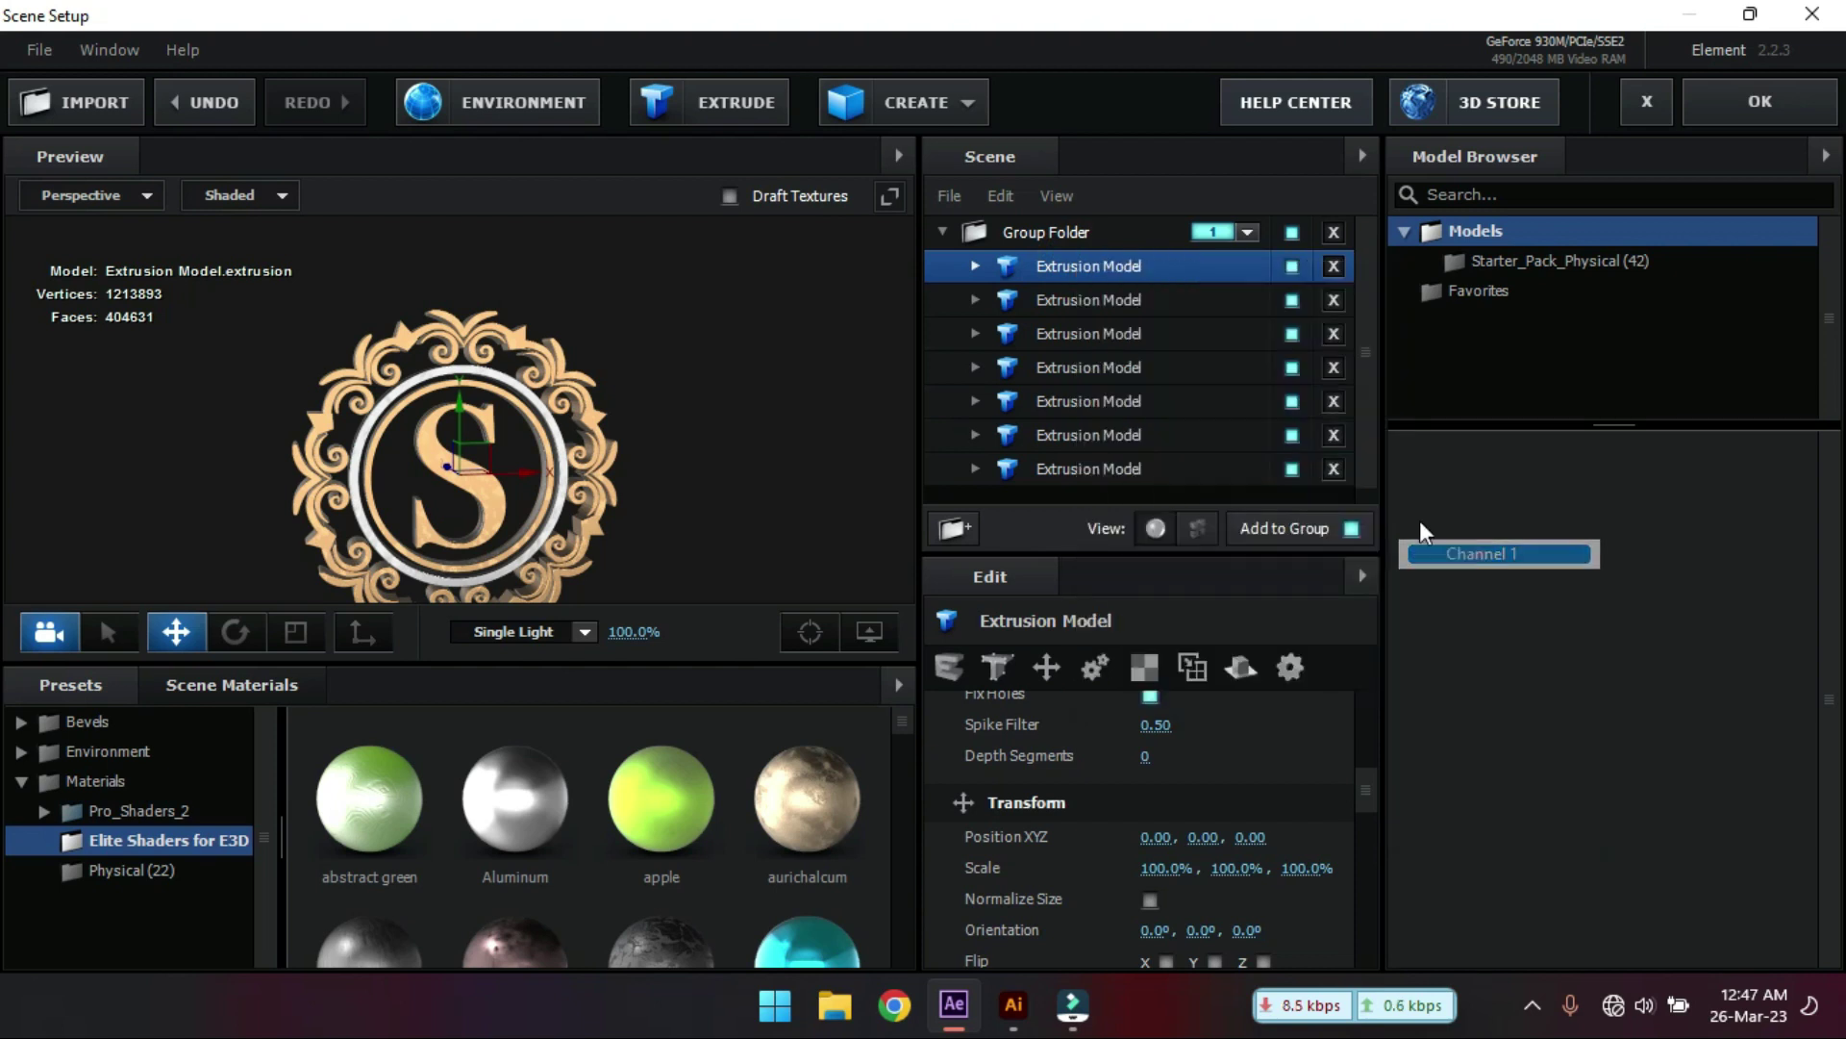
# - Assign the second and third extrusion models, the scratch metal ring and its dark black copy, to auxiliary animation Channel 2
pyautogui.click(1096, 300)
pyautogui.rightClick(1144, 304)
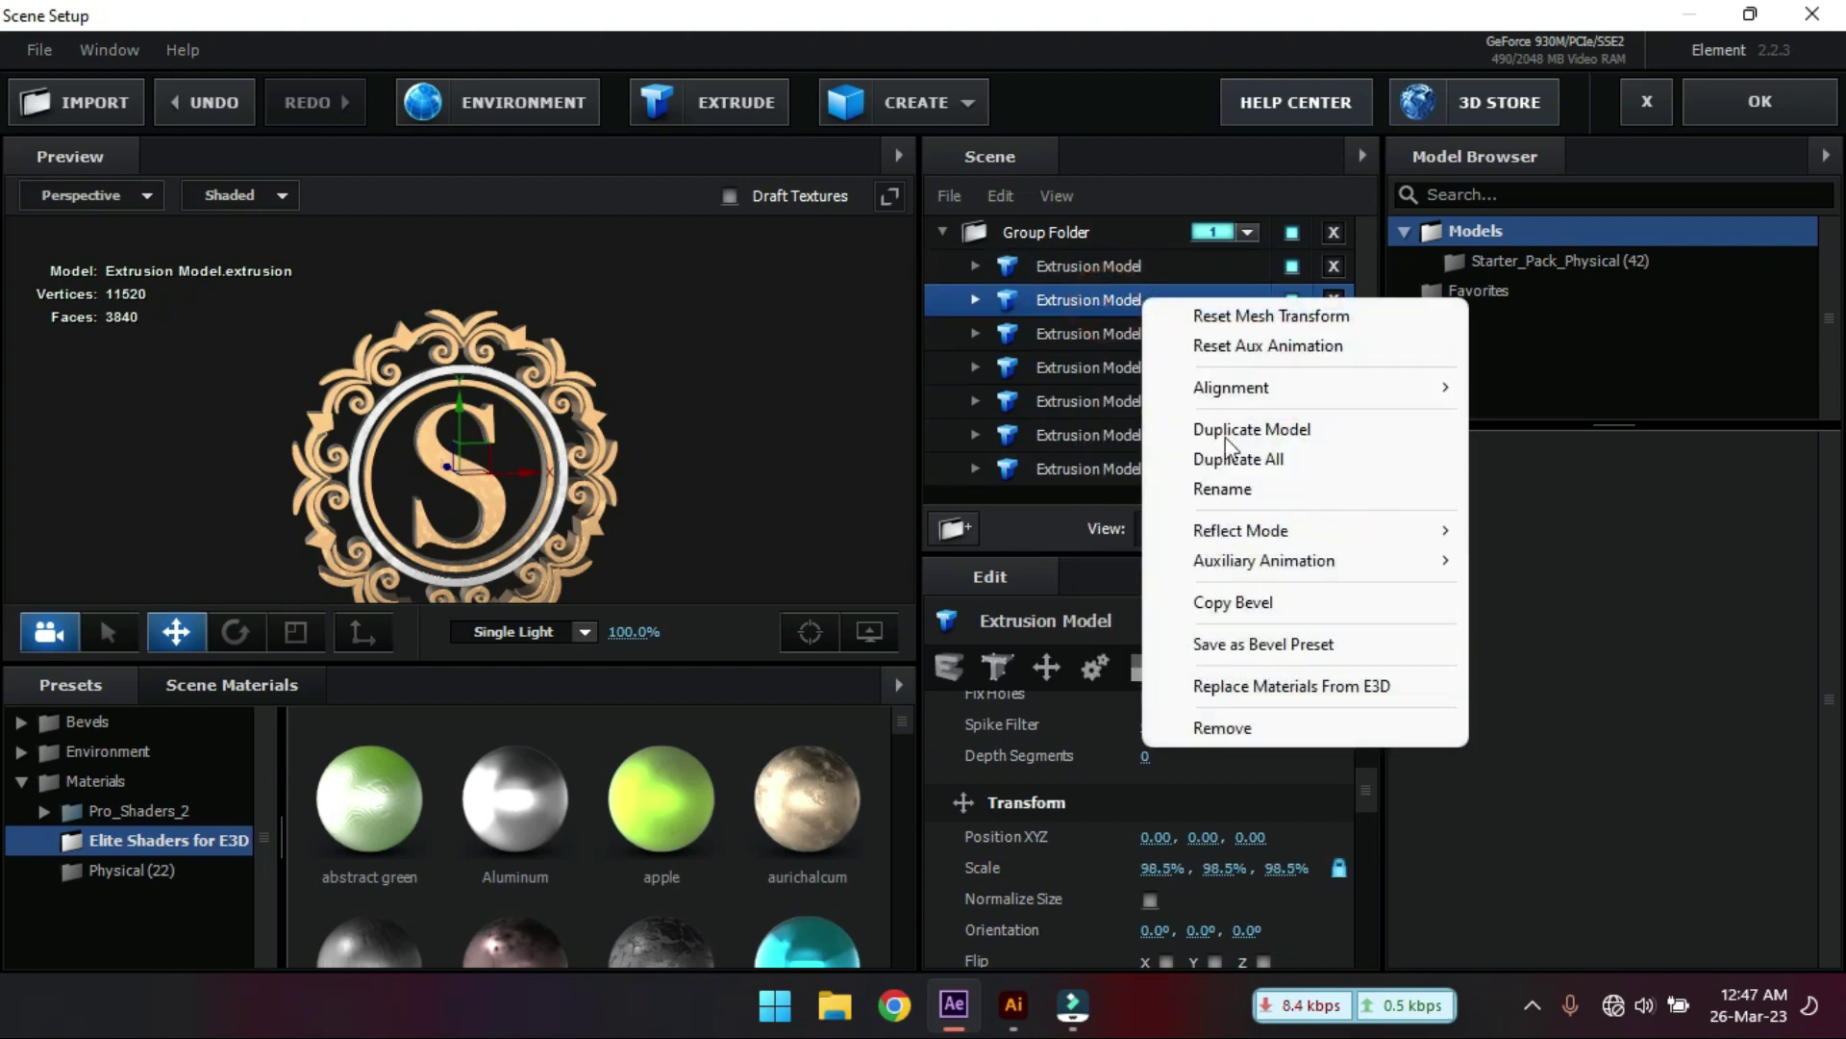
pyautogui.moveTo(1318, 563)
pyautogui.click(1553, 620)
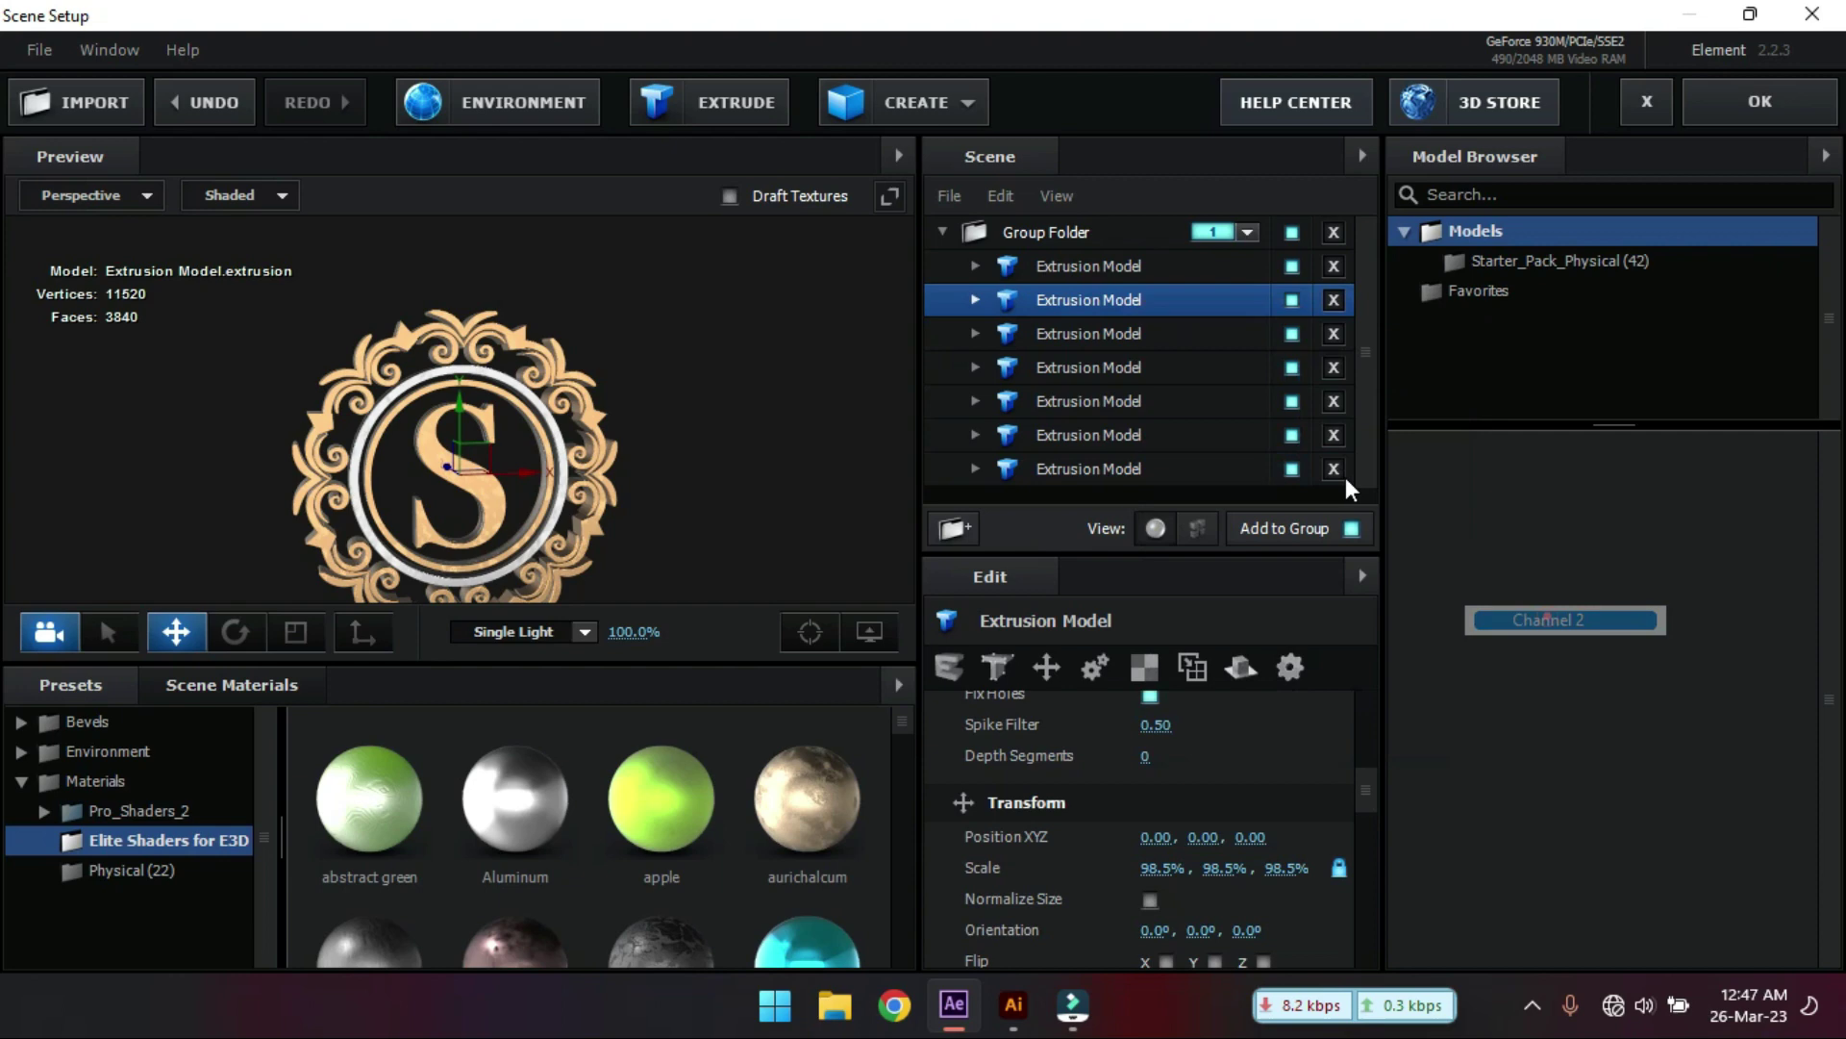
pyautogui.rightClick(1127, 334)
pyautogui.moveTo(1260, 597)
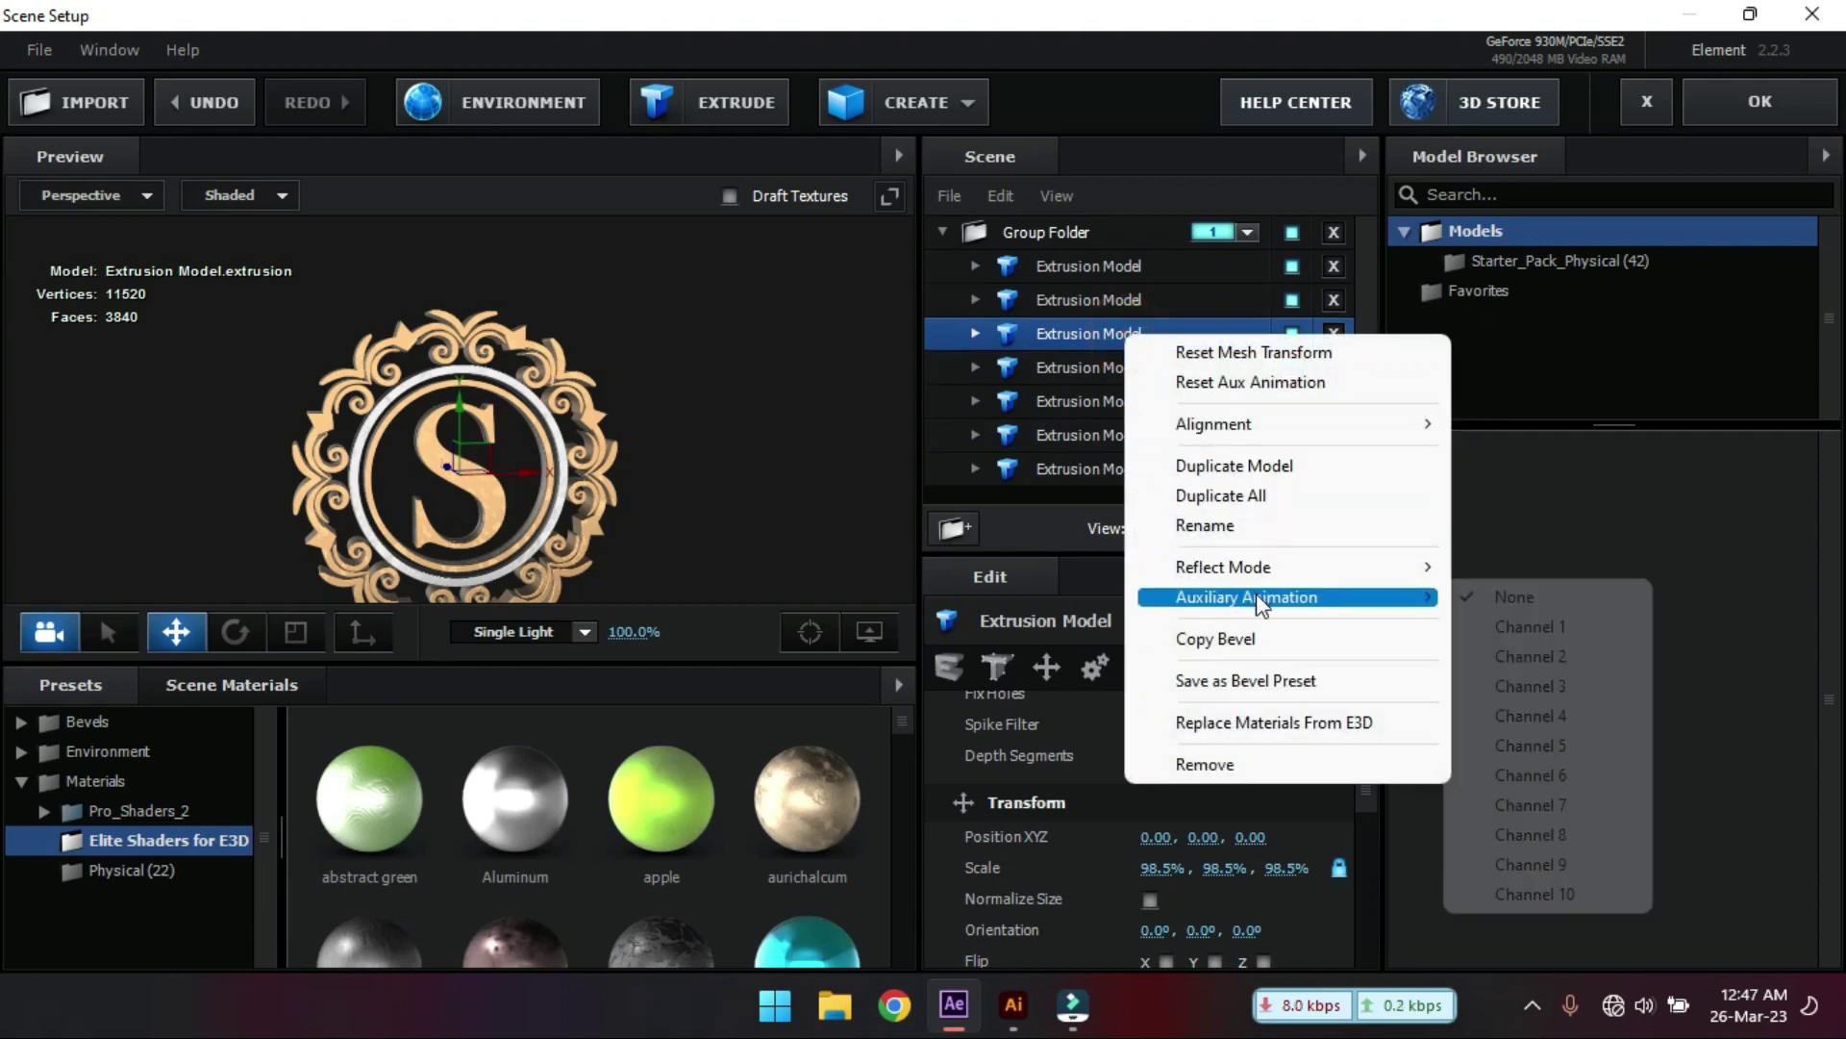
pyautogui.click(1548, 657)
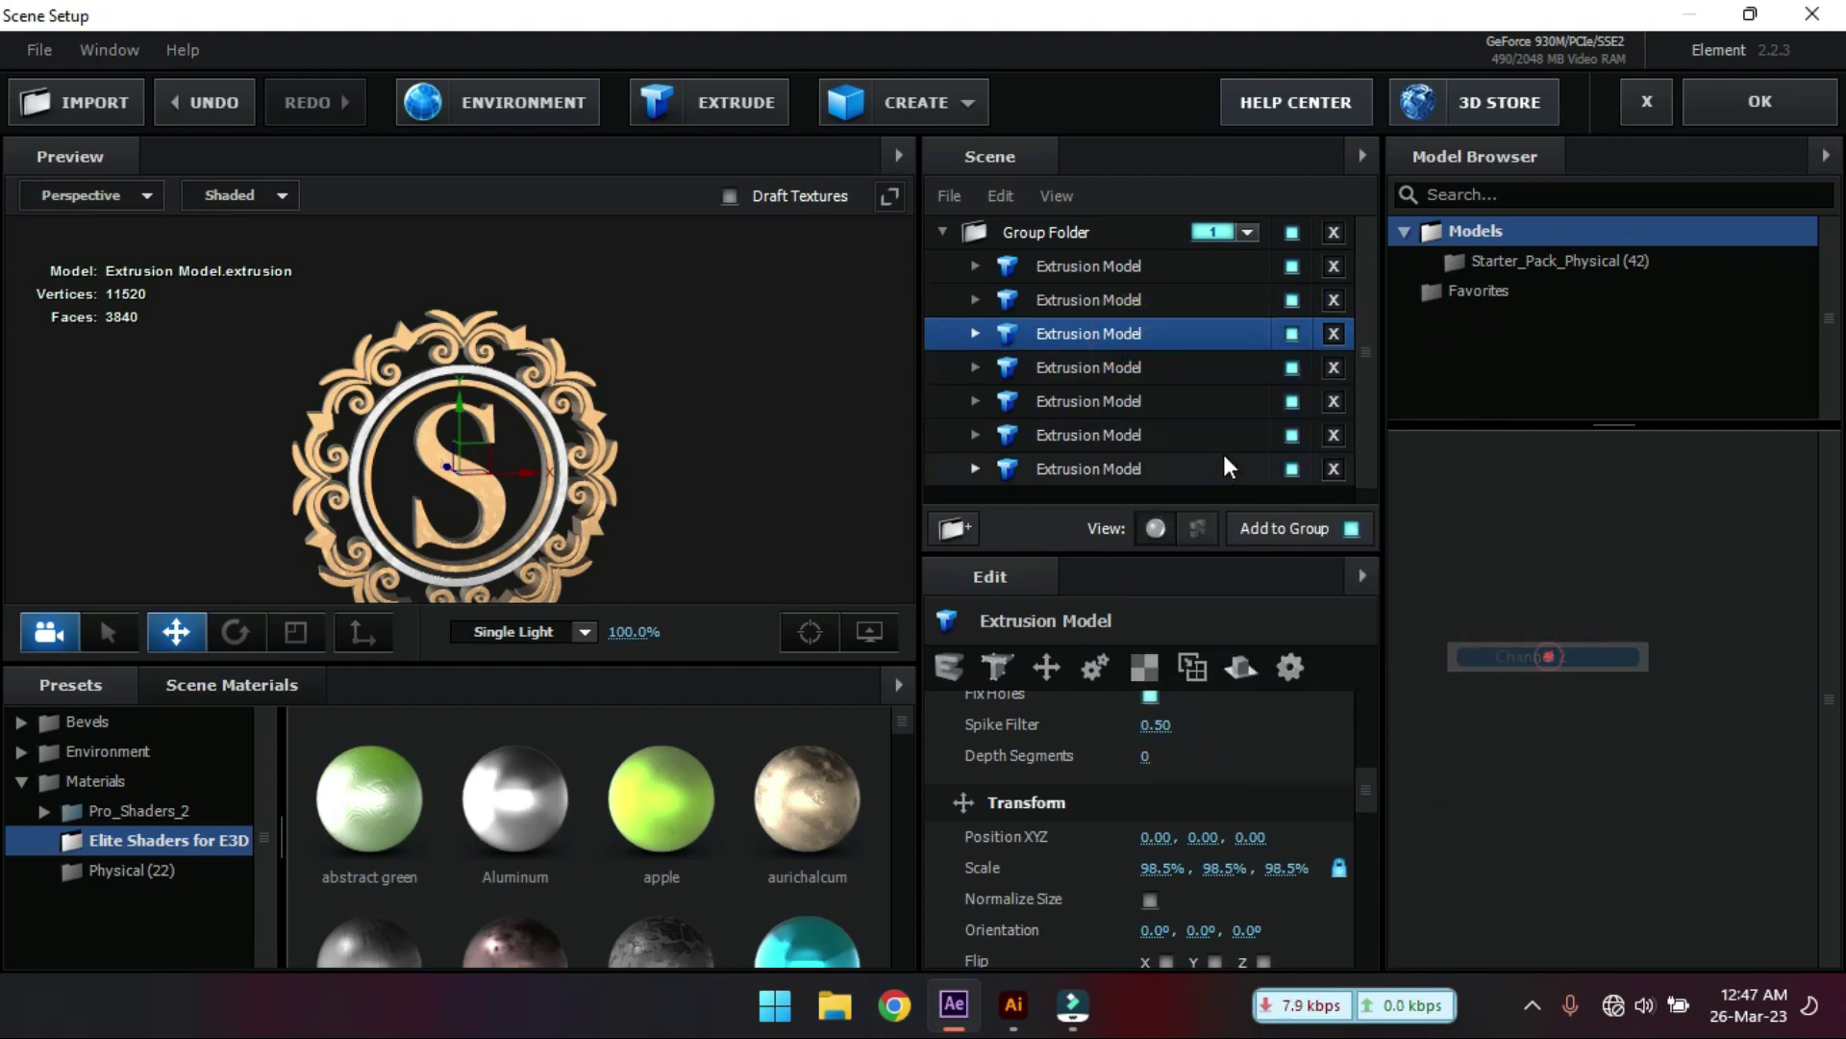
# - Assign the fourth and fifth extrusion models, the bronze inner ring and its chrome tile copy, to auxiliary animation Channel 3
pyautogui.click(1106, 367)
pyautogui.rightClick(1106, 366)
pyautogui.moveTo(1258, 635)
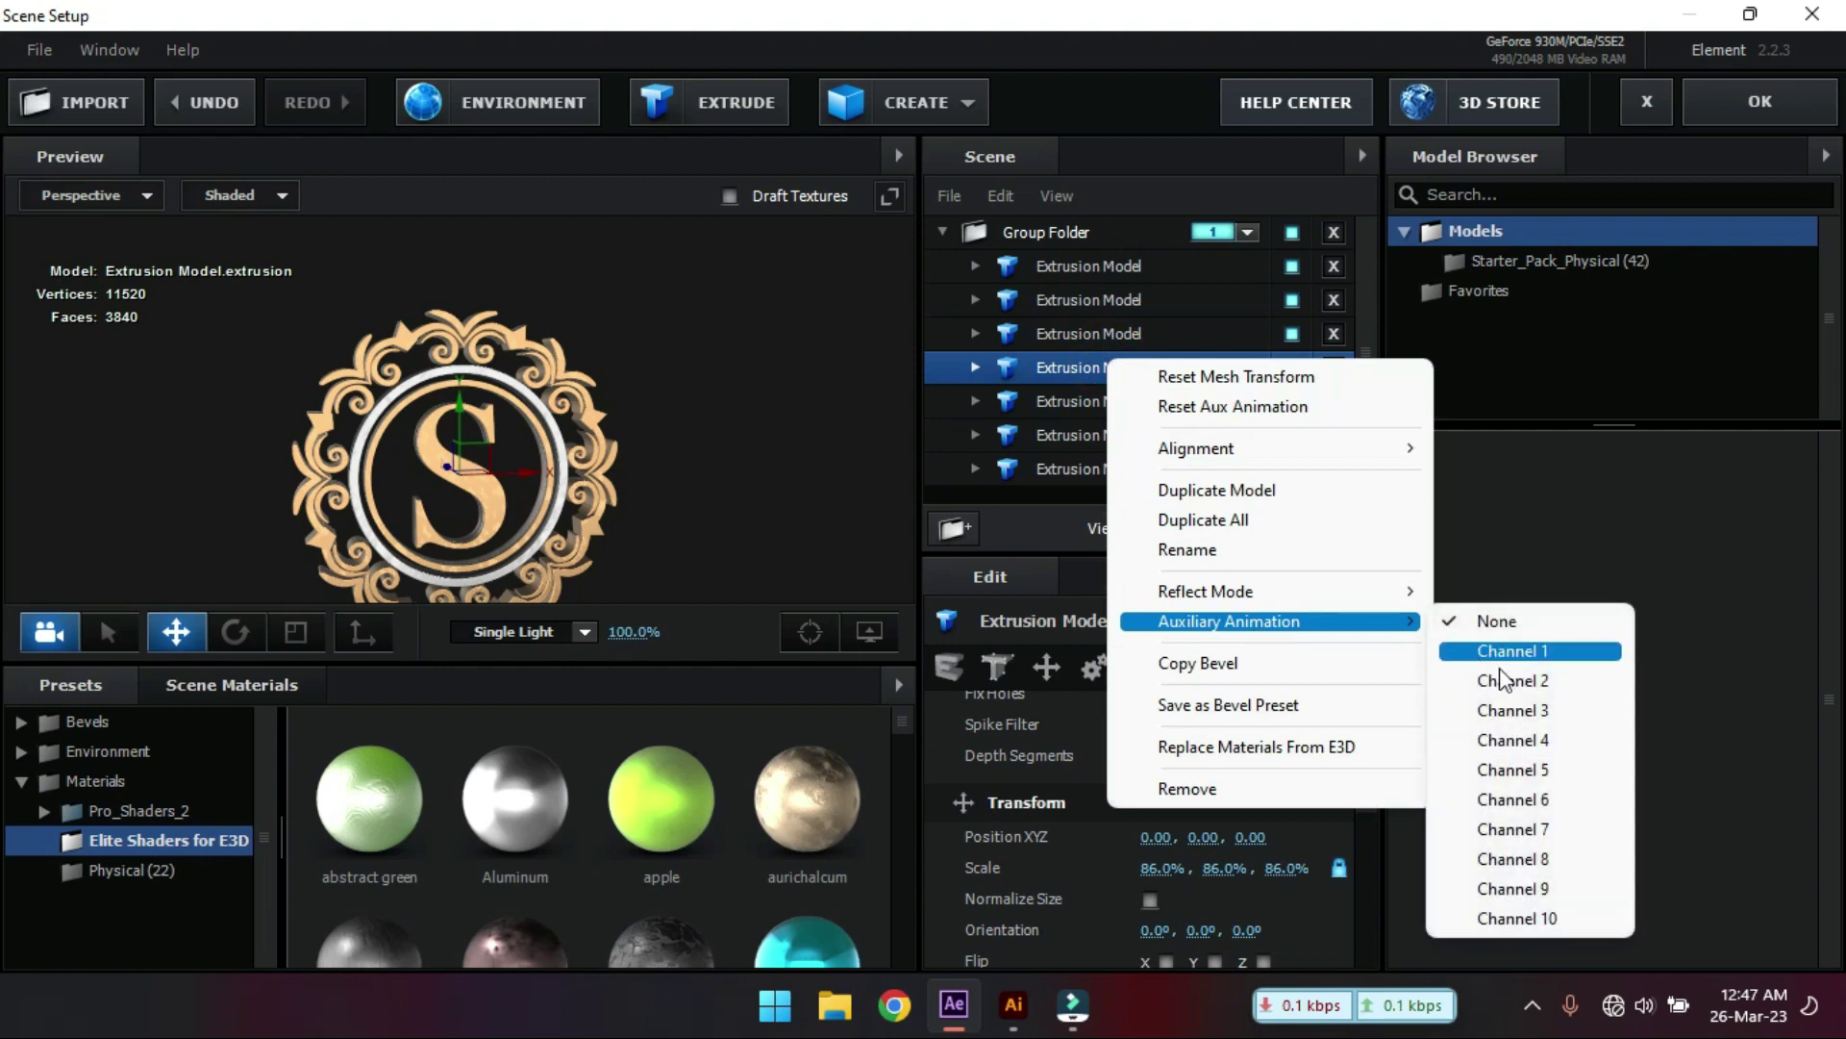
pyautogui.click(1533, 705)
pyautogui.click(1121, 404)
pyautogui.rightClick(1116, 400)
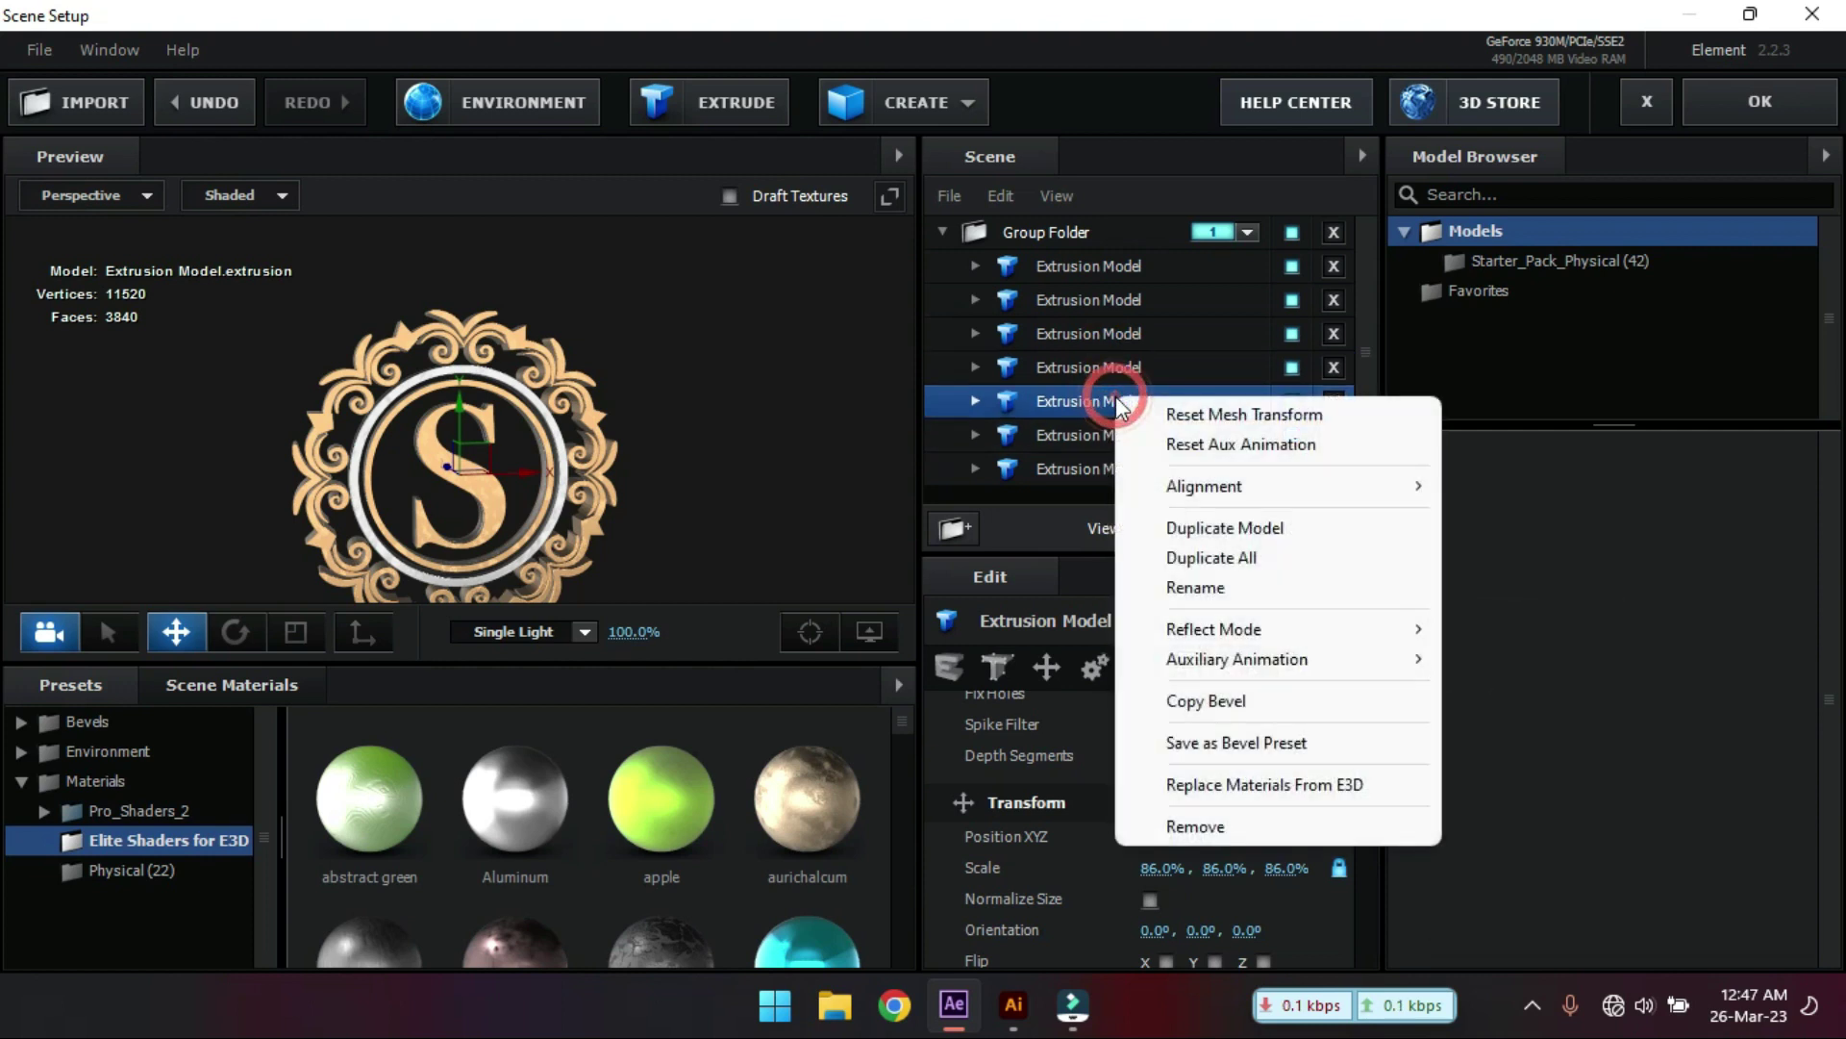
pyautogui.moveTo(1253, 661)
pyautogui.click(1518, 750)
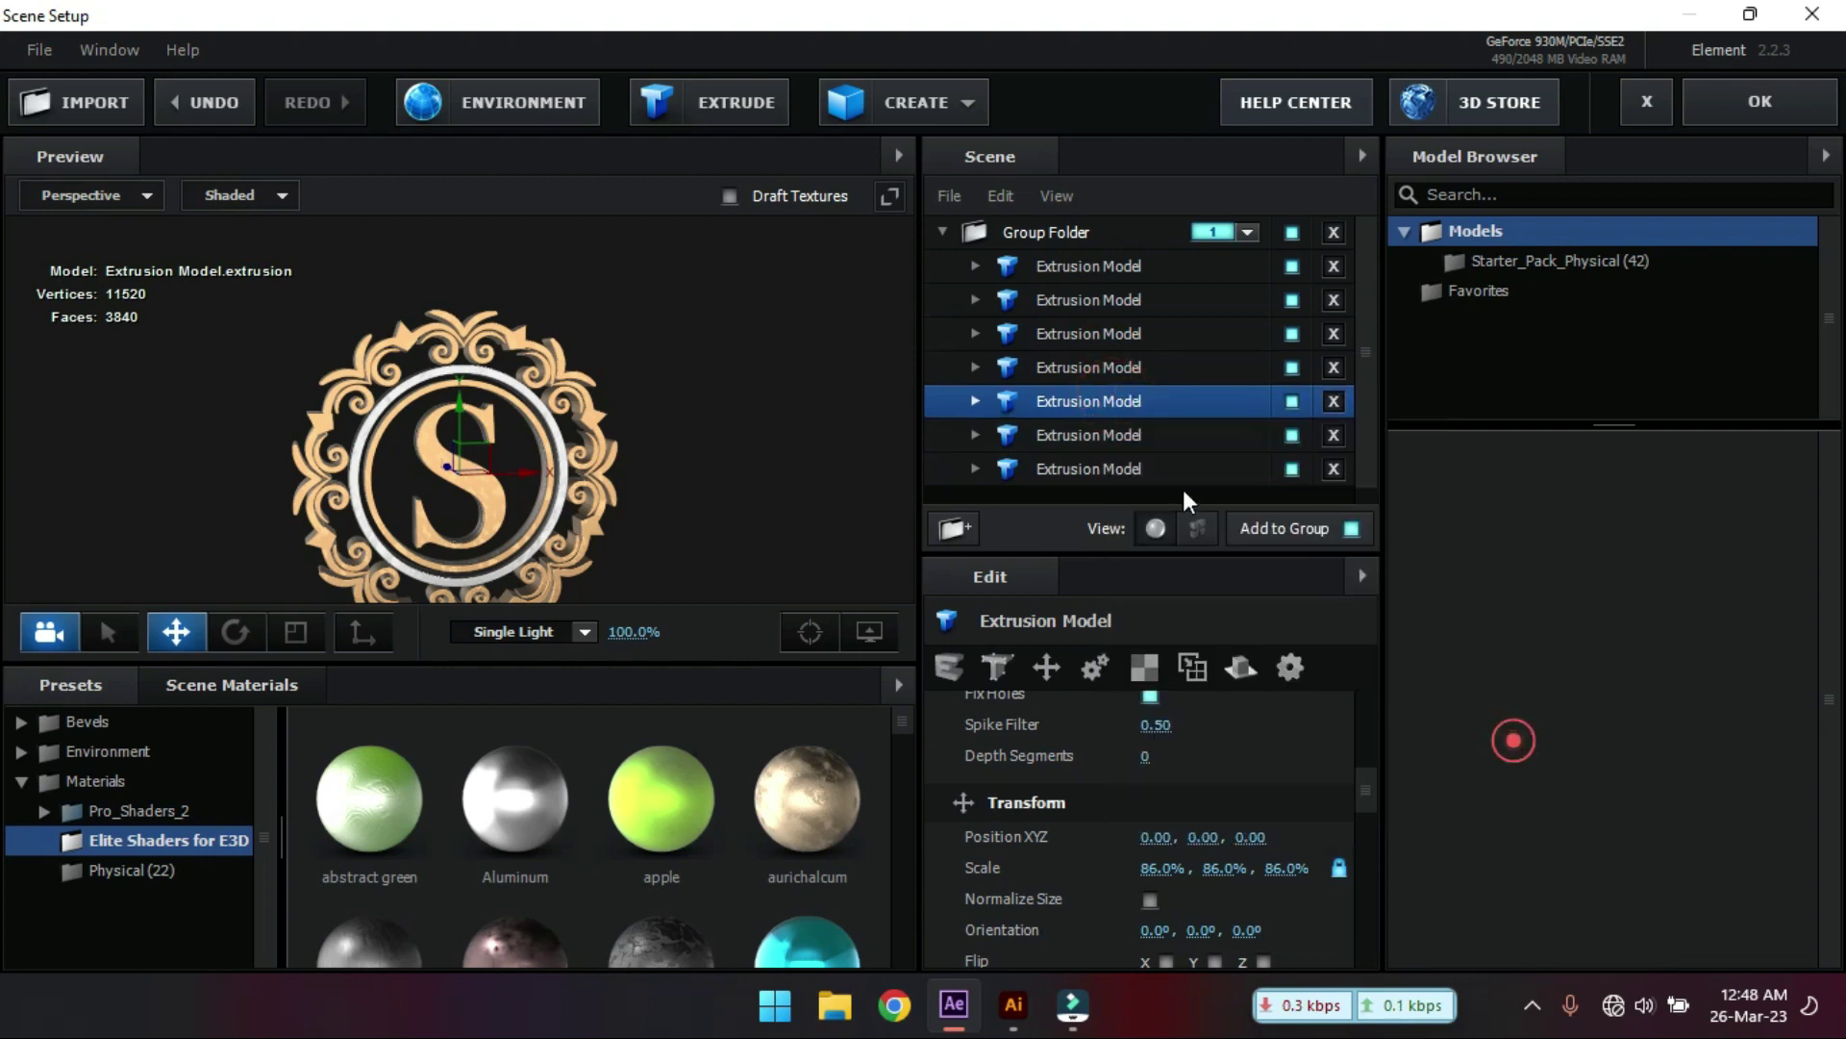
# - Assign the sixth and seventh extrusion models to auxiliary animation Channel 4 and apply the scene setup
pyautogui.rightClick(1109, 445)
pyautogui.moveTo(1240, 699)
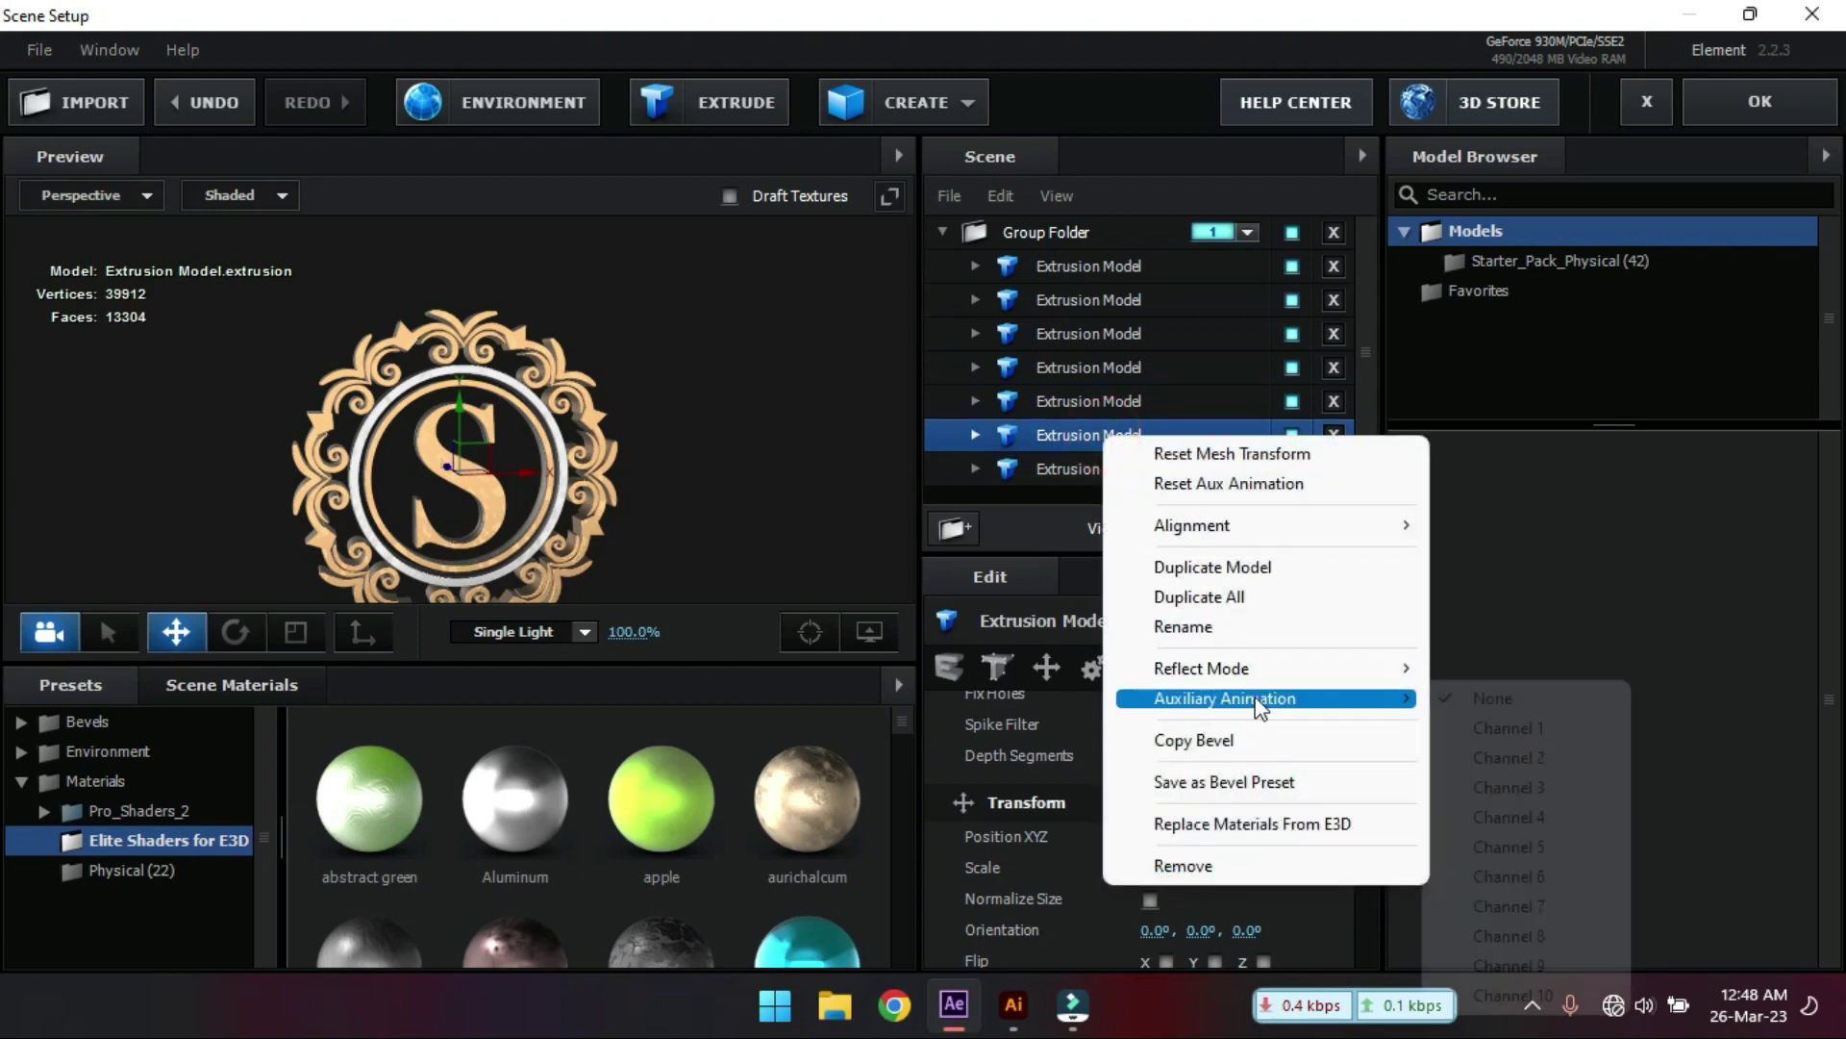
pyautogui.click(1505, 816)
pyautogui.rightClick(1121, 467)
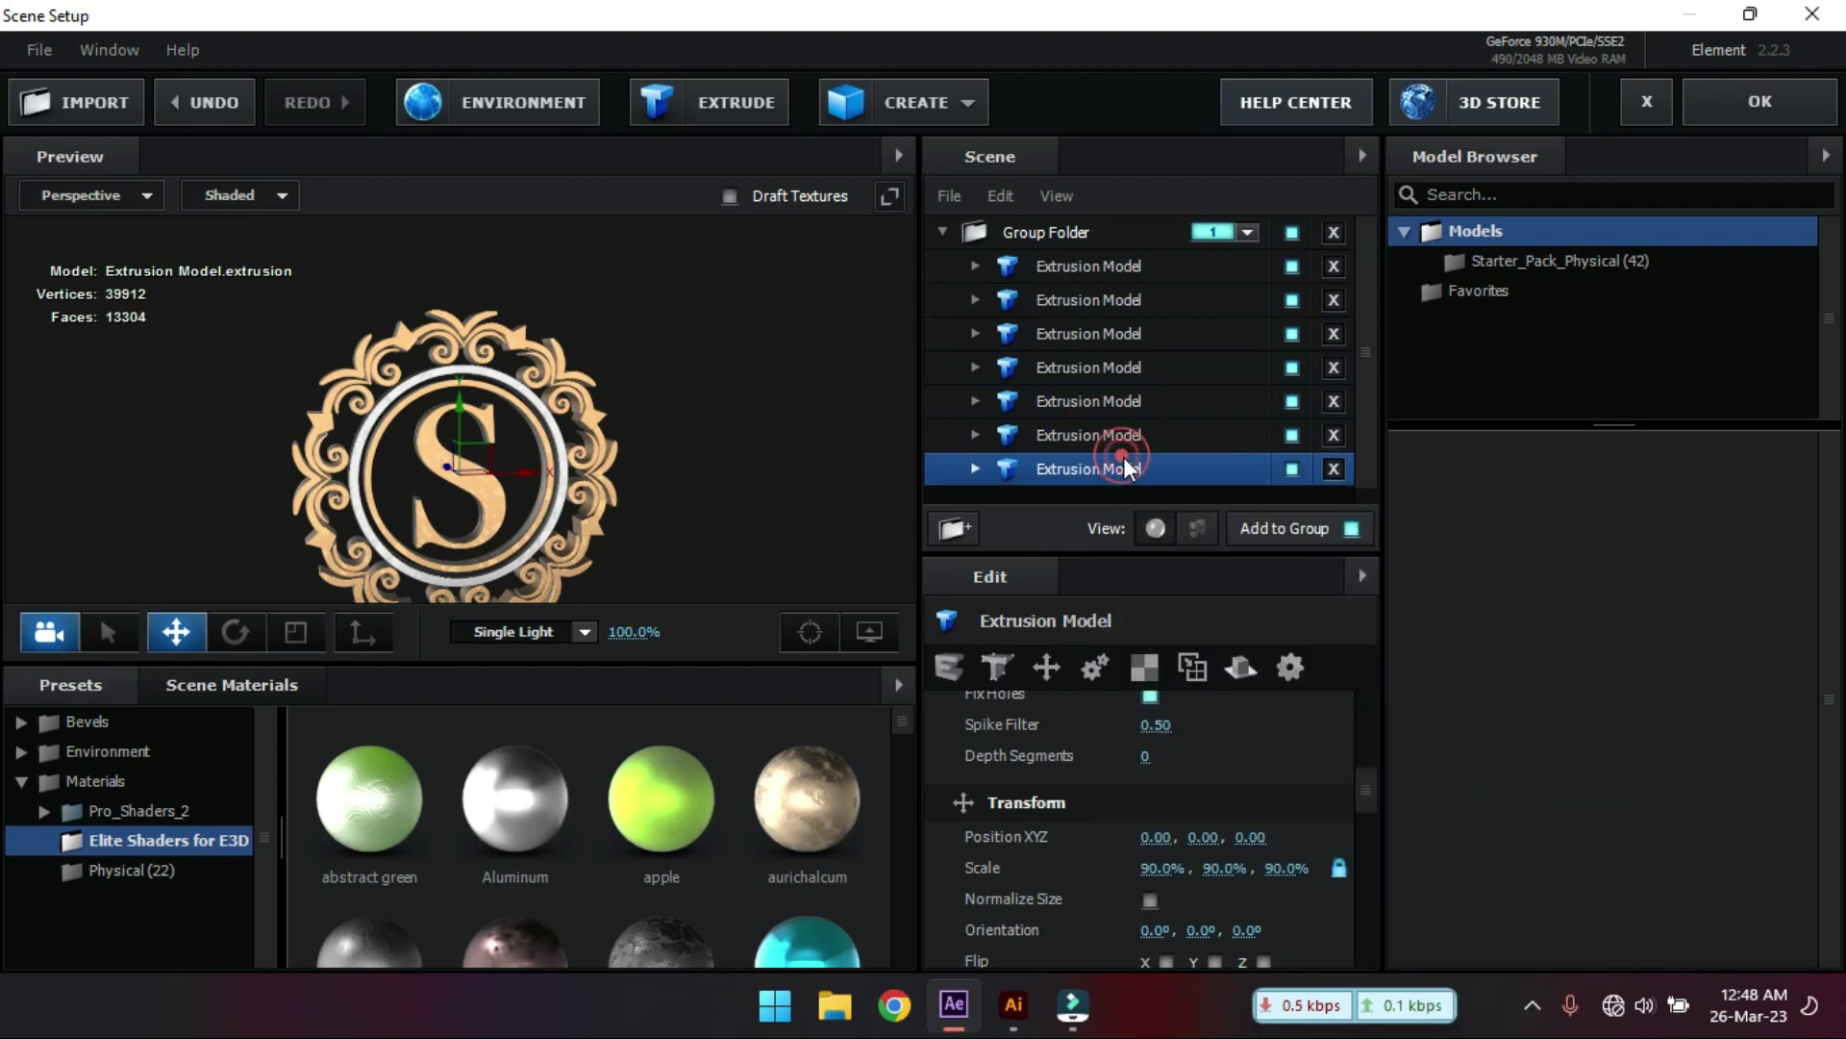
pyautogui.moveTo(1278, 726)
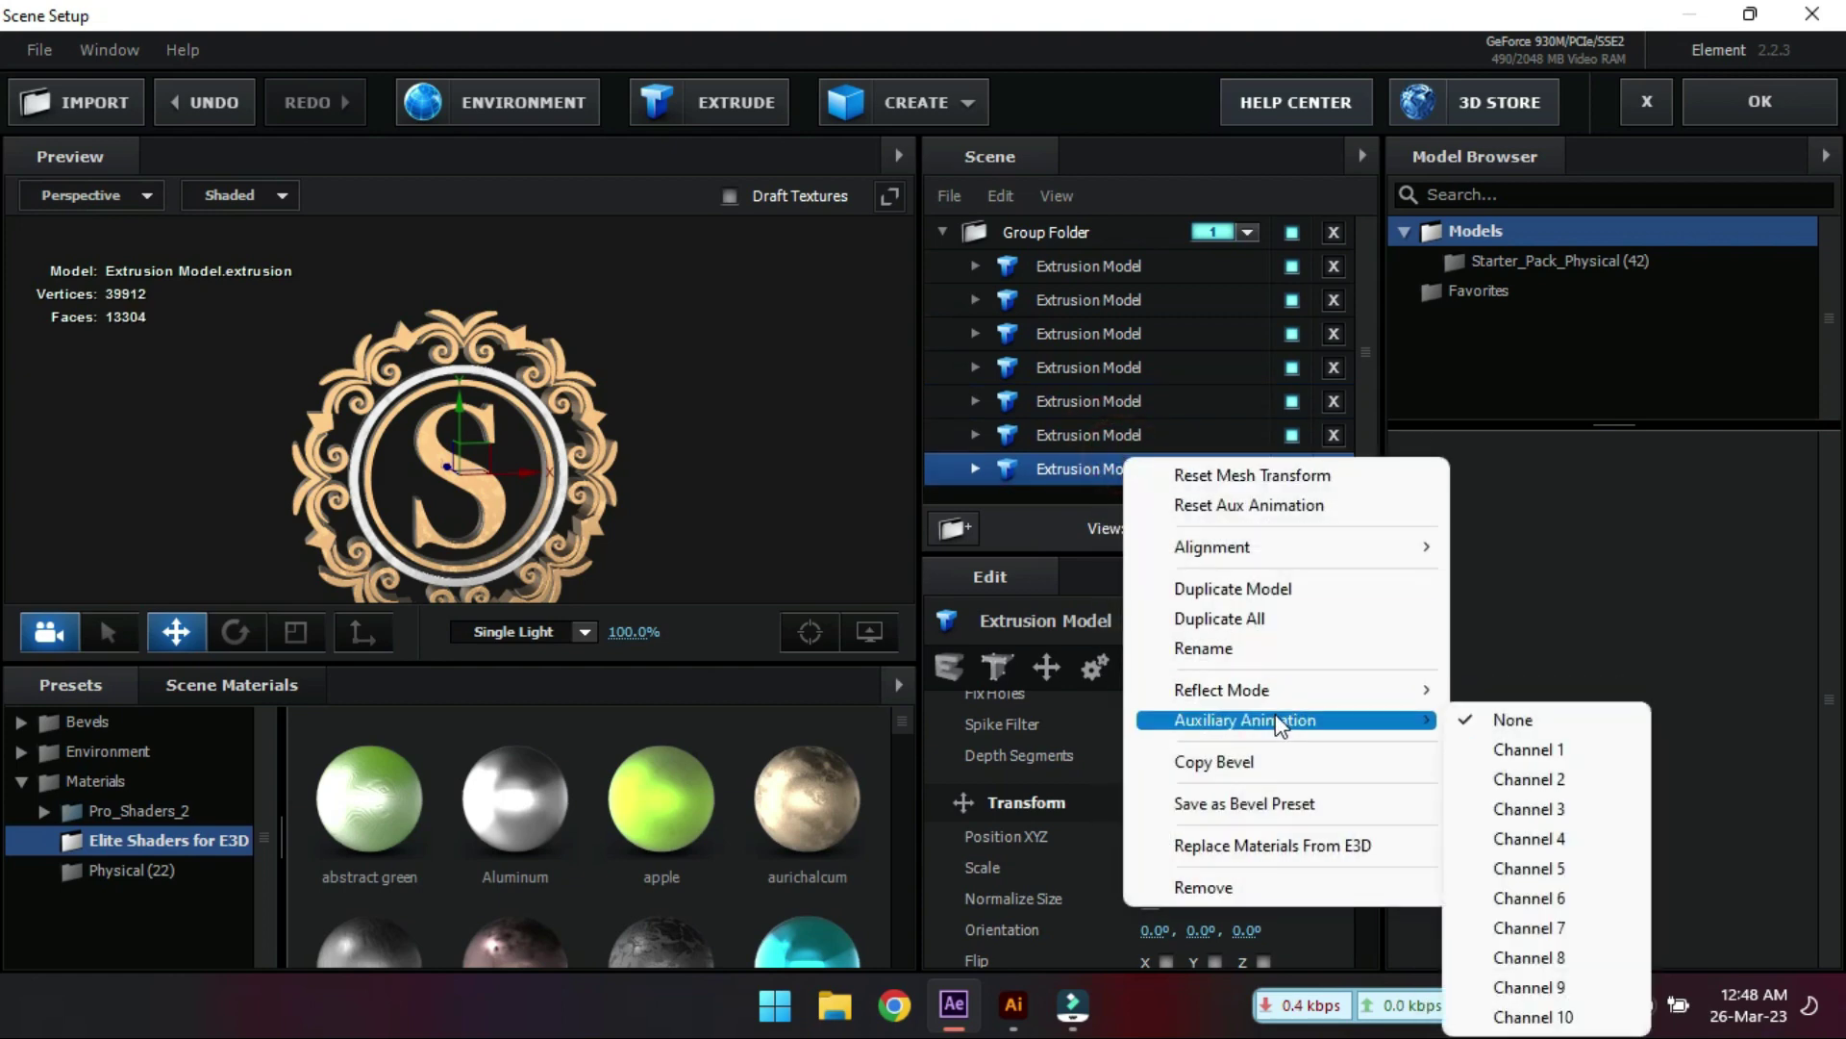
pyautogui.click(1544, 835)
pyautogui.click(1788, 101)
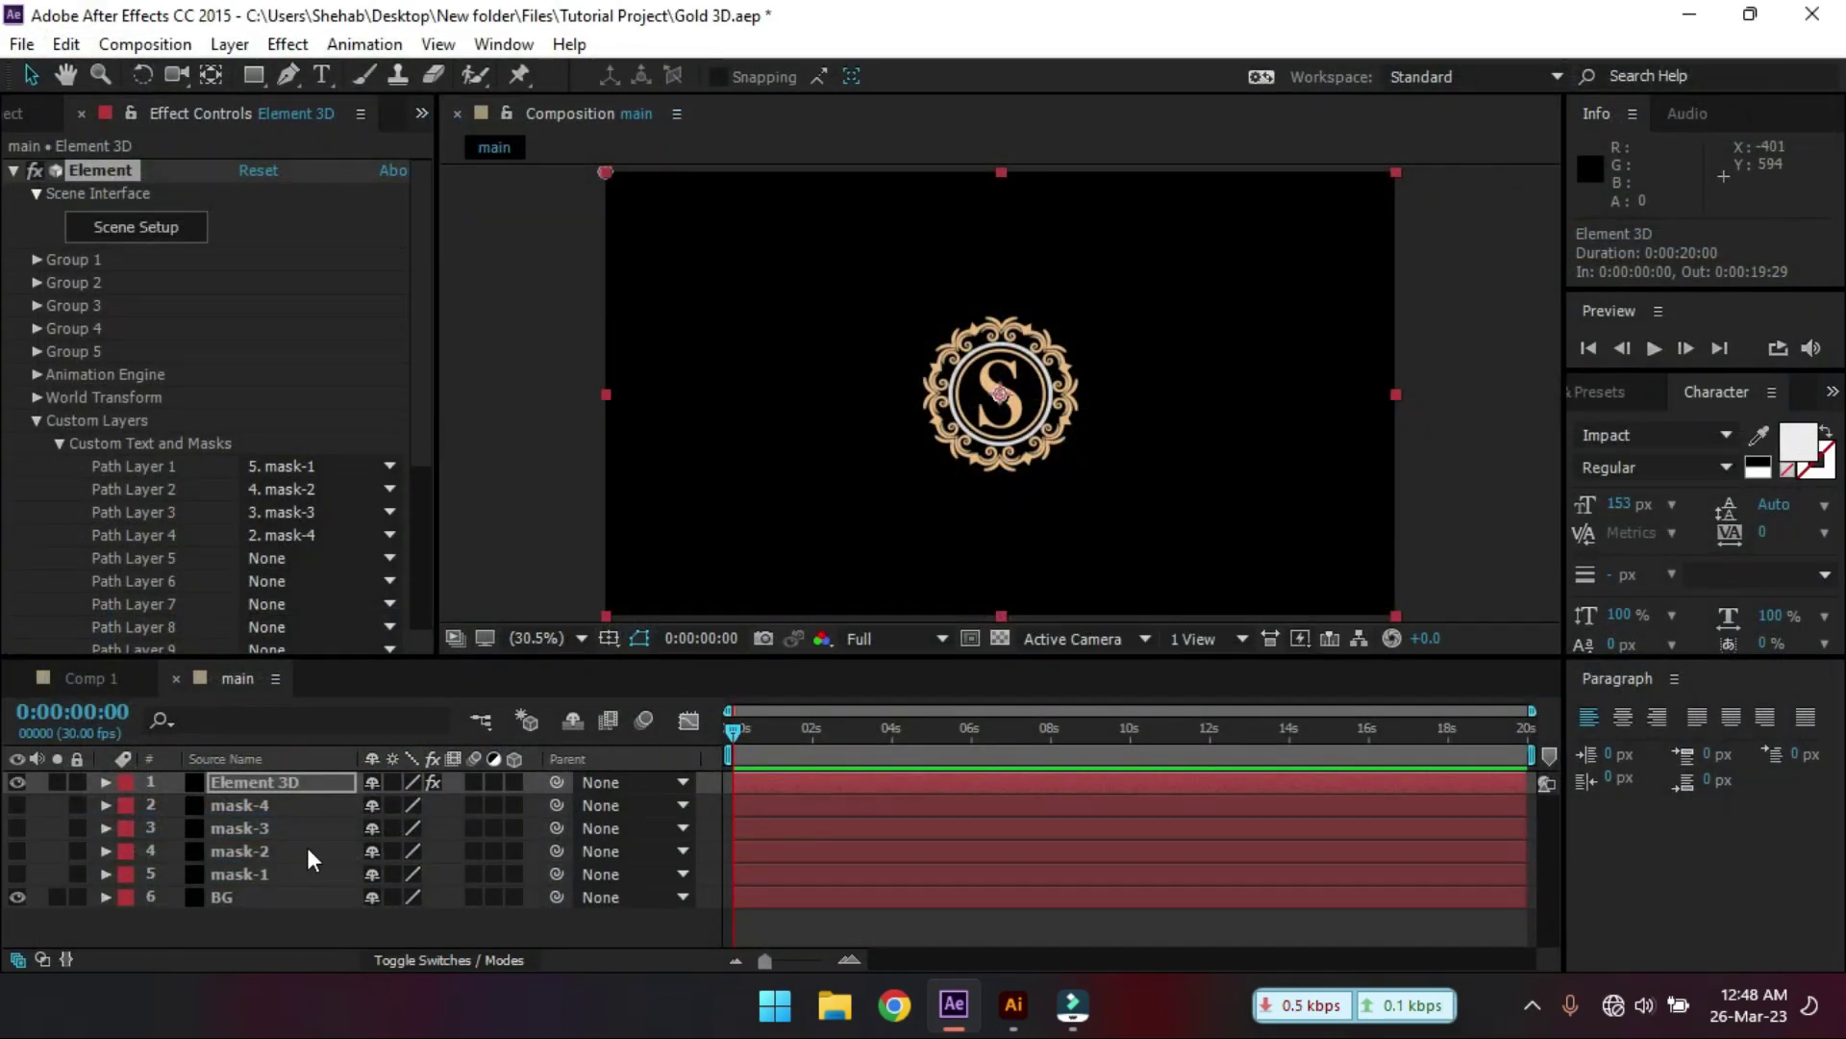
# - Add a new two-node camera layer with the 28mm preset to the main composition
pyautogui.rightClick(231, 919)
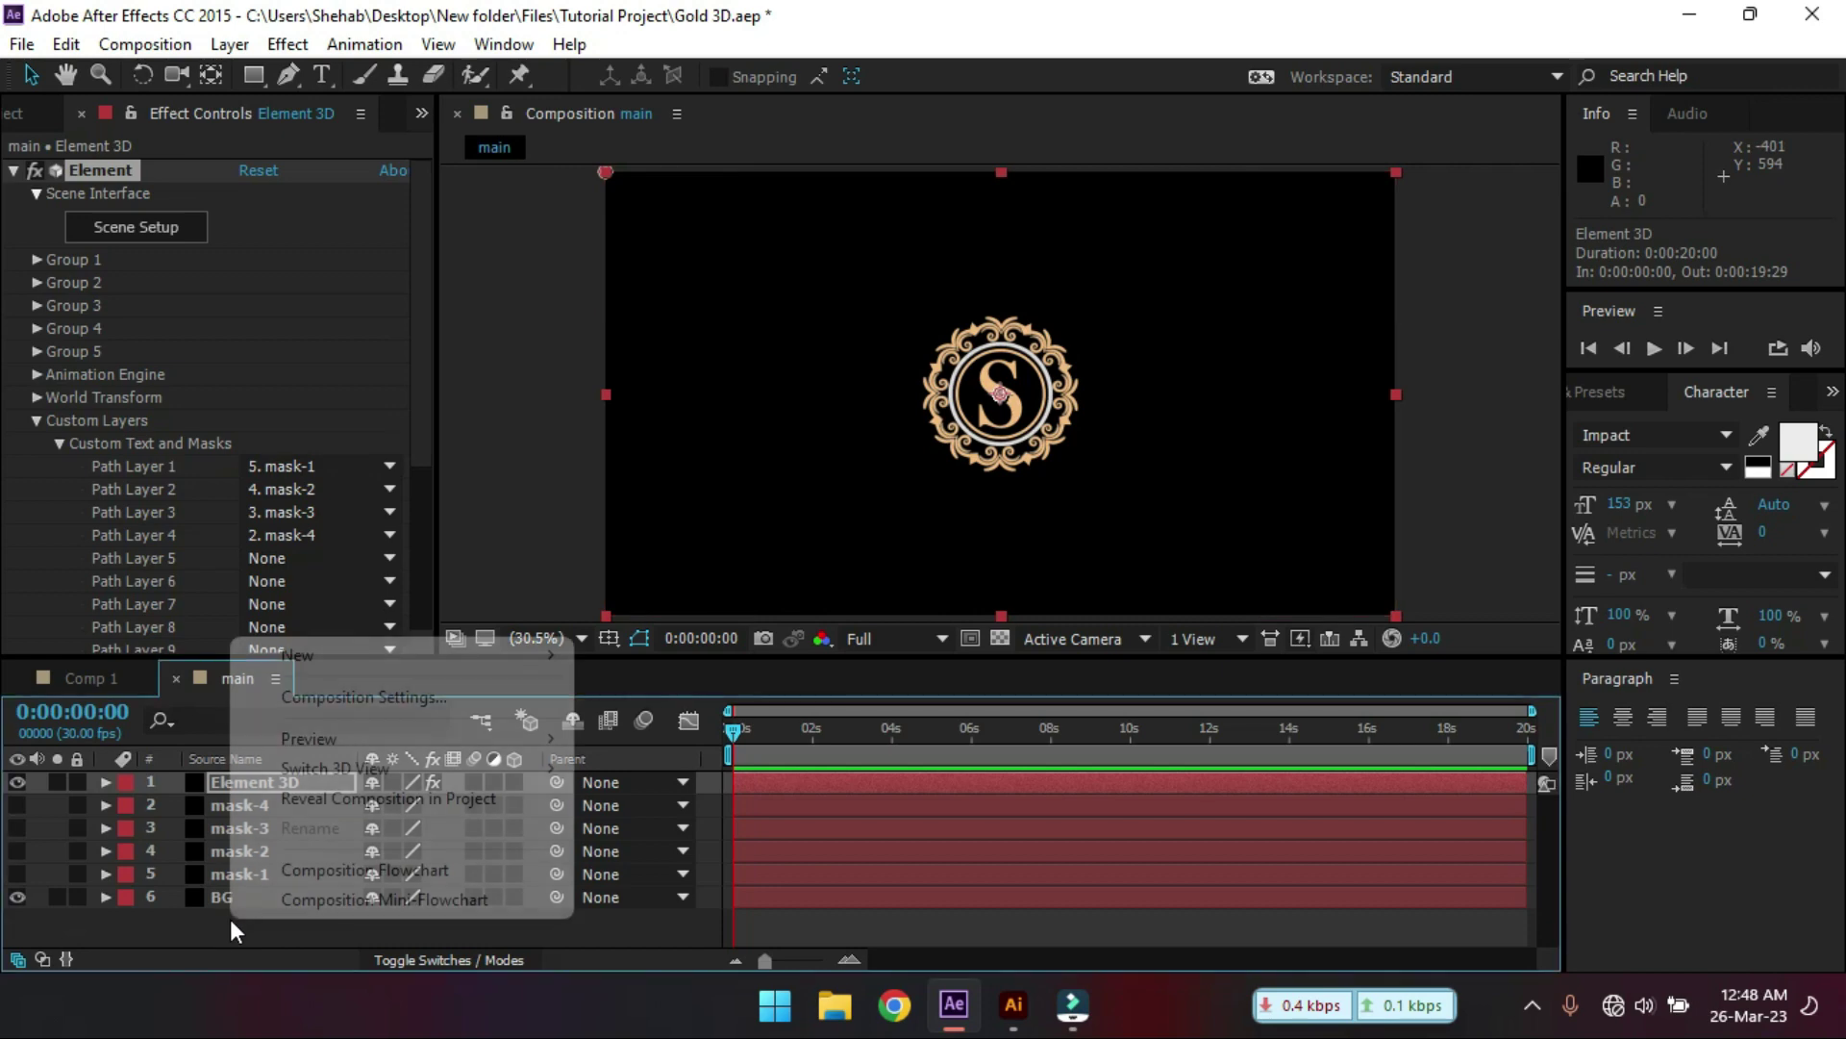
pyautogui.moveTo(385, 659)
pyautogui.click(654, 785)
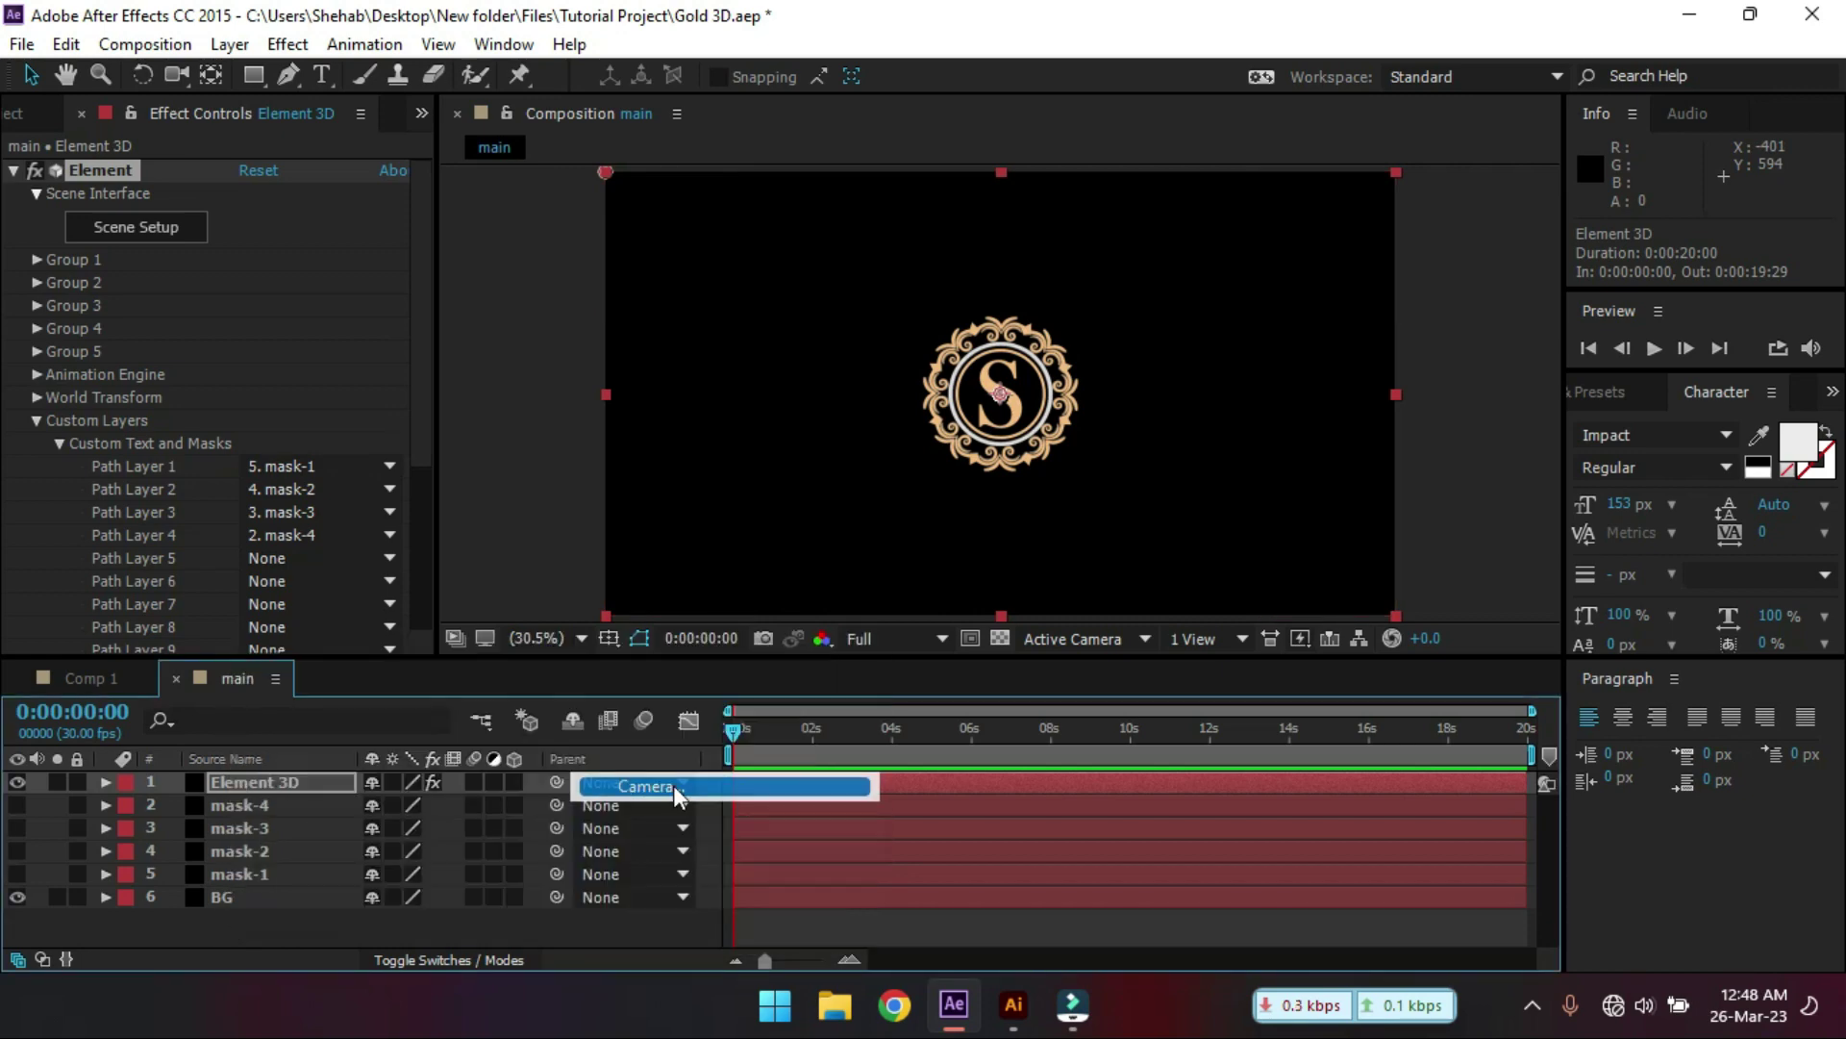
pyautogui.click(1070, 291)
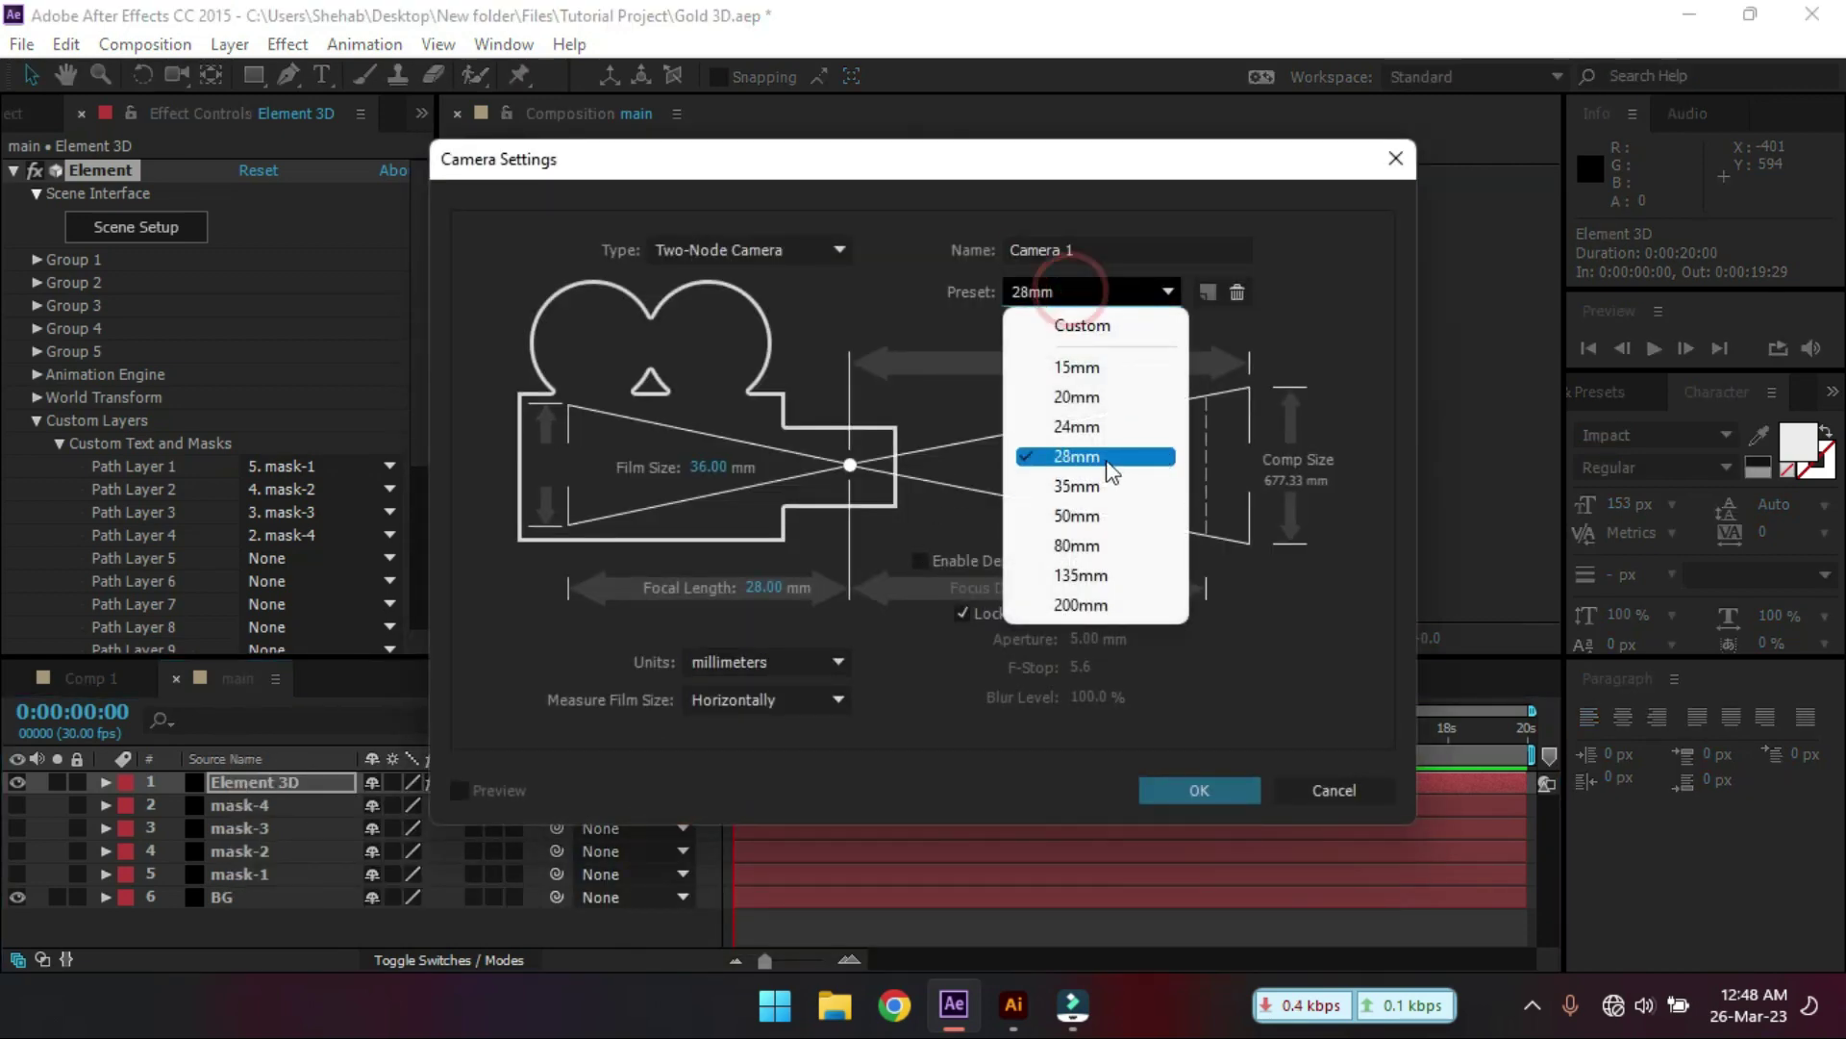
pyautogui.click(1078, 456)
pyautogui.click(1258, 792)
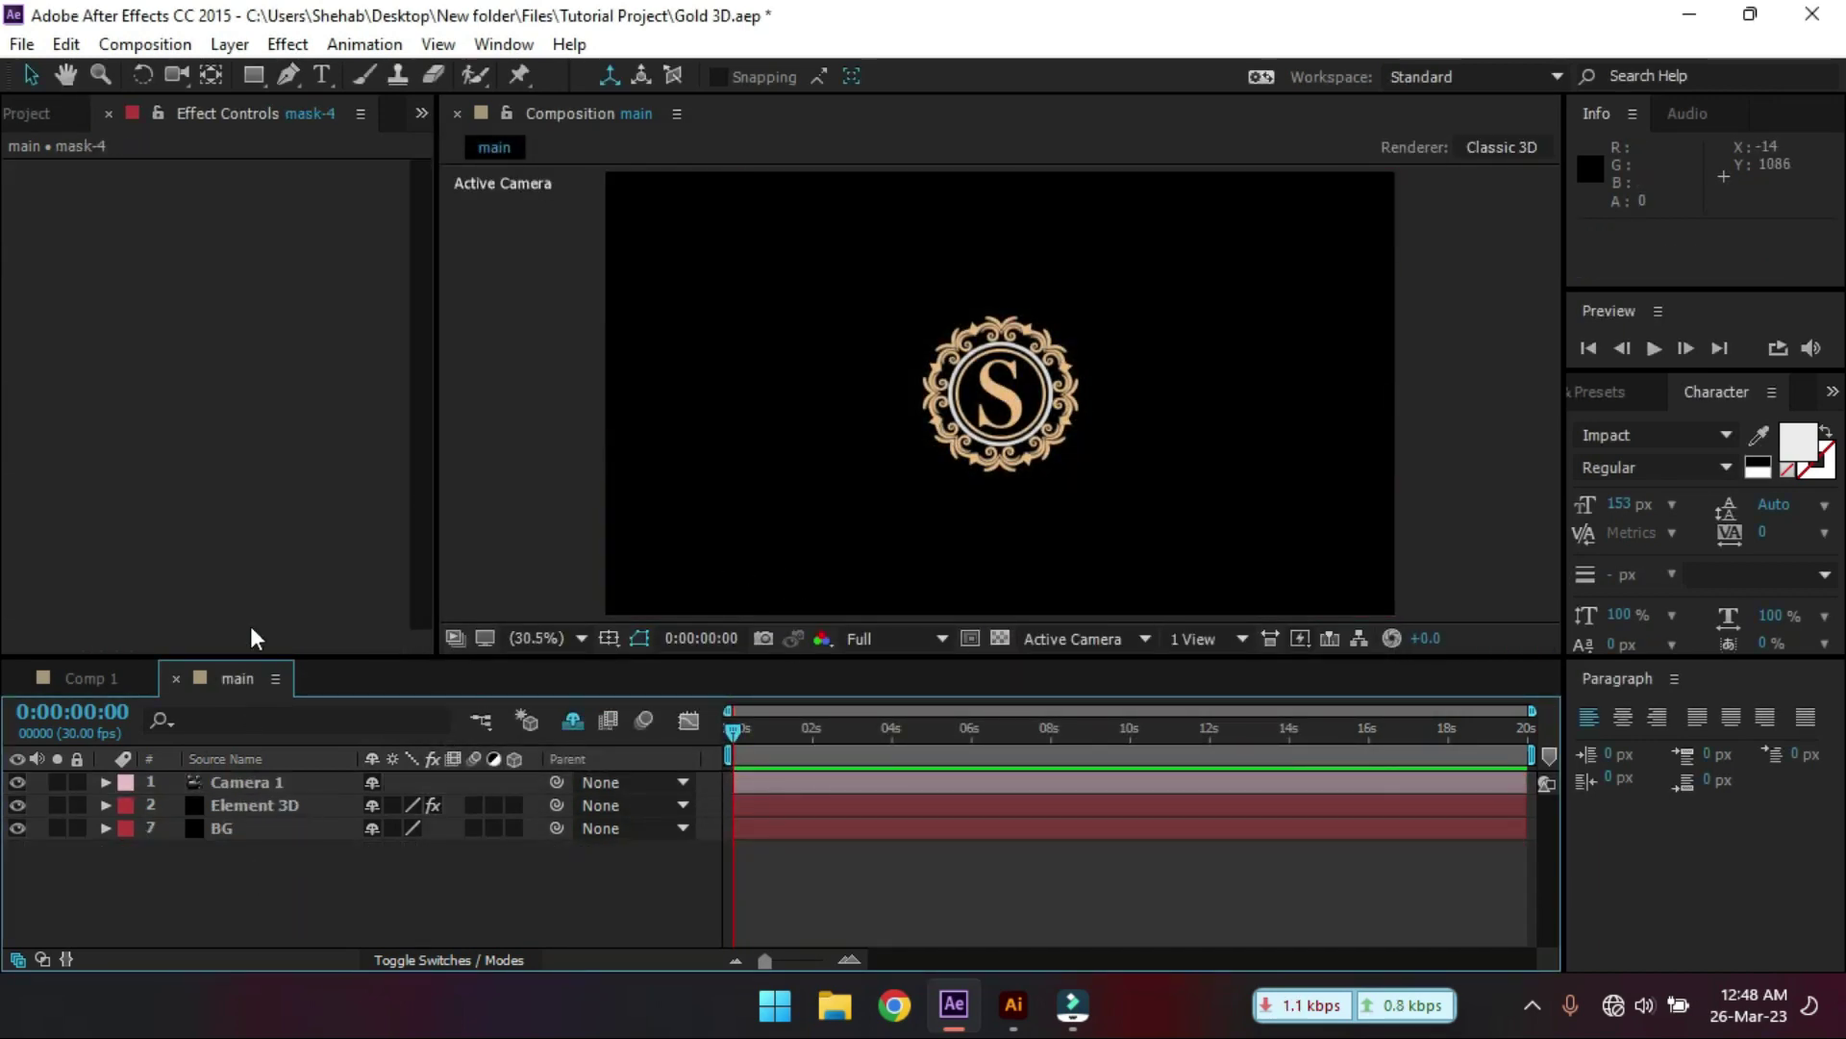
# - Move Camera 1 closer so the logo fills more of the frame, and set the preview resolution to Half
pyautogui.click(238, 783)
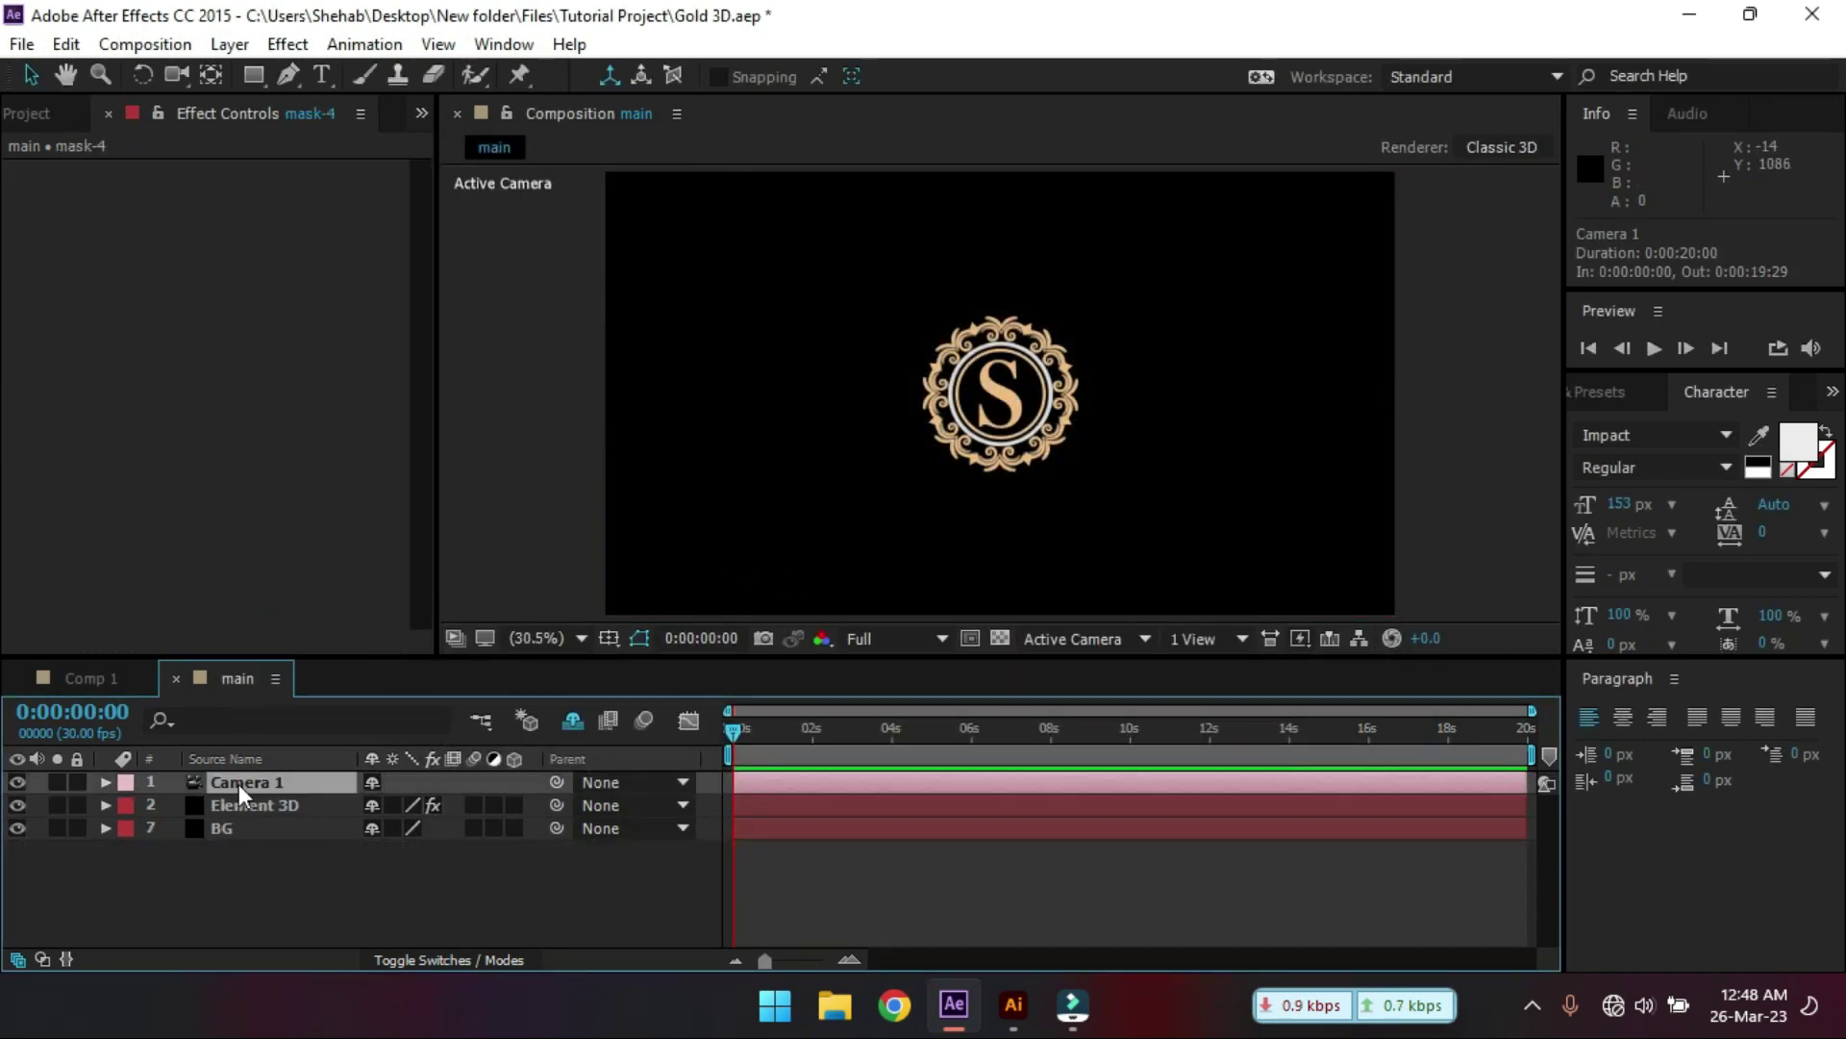
pyautogui.click(175, 73)
pyautogui.click(264, 164)
pyautogui.moveTo(1031, 423); pyautogui.dragTo(957, 587)
pyautogui.click(897, 638)
pyautogui.click(925, 736)
# - Orbit the camera around the logo to check its depth, and undo the camera move
pyautogui.click(176, 75)
pyautogui.click(264, 115)
pyautogui.moveTo(990, 346); pyautogui.dragTo(1094, 358)
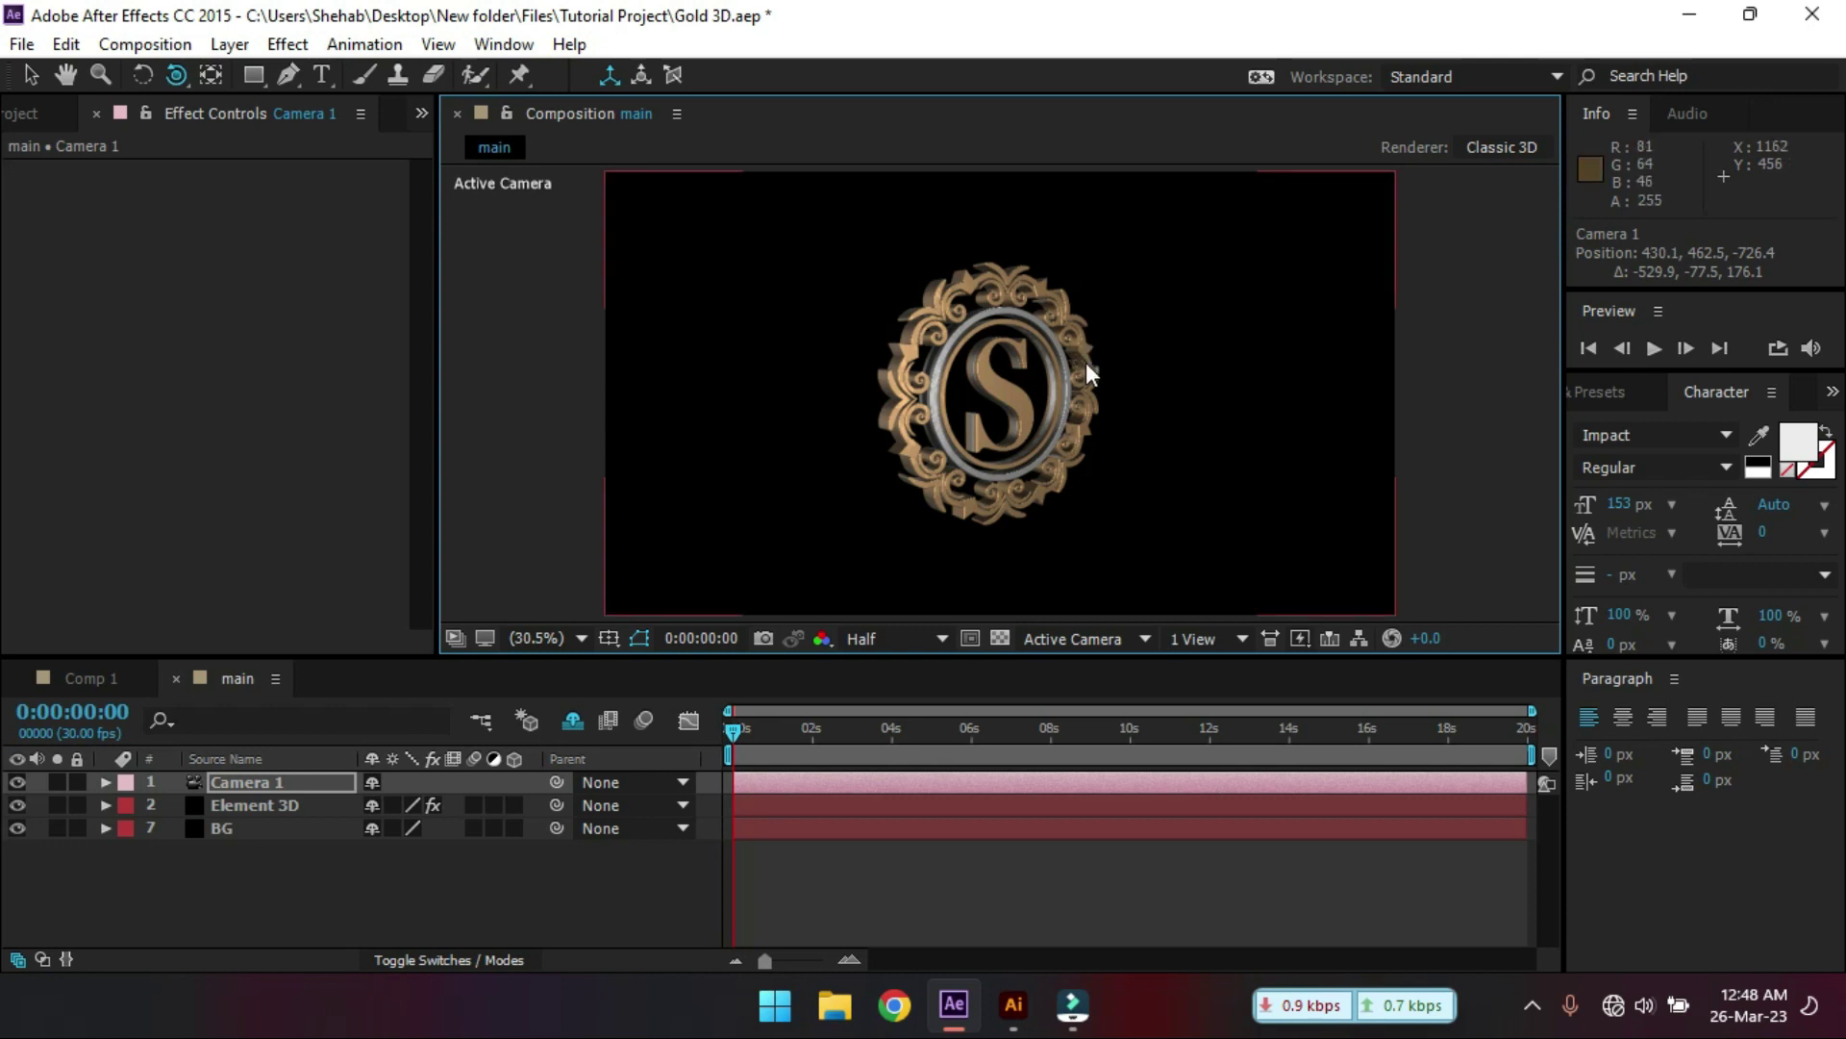
pyautogui.hotkey('ctrl', 'z')
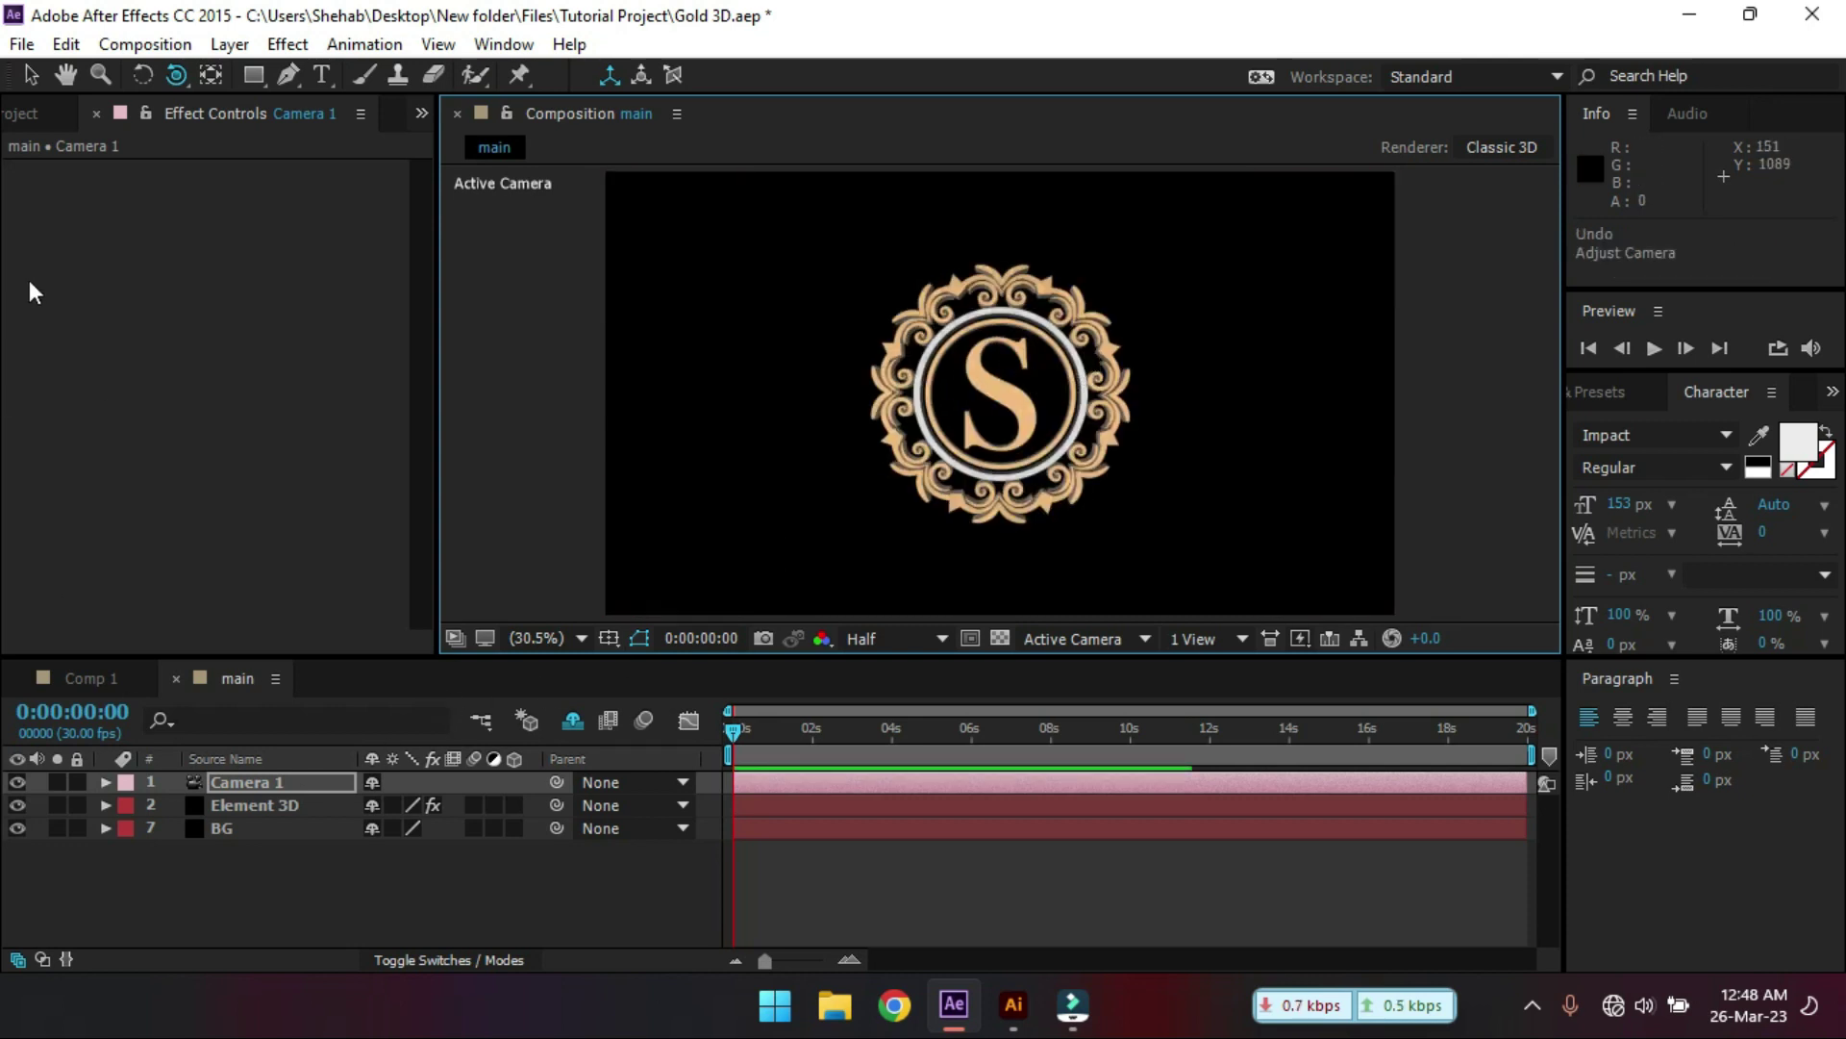
# - Reveal the Channel 1 rotation properties under Group 1's Aux Channels on the Element 3D layer
pyautogui.click(256, 802)
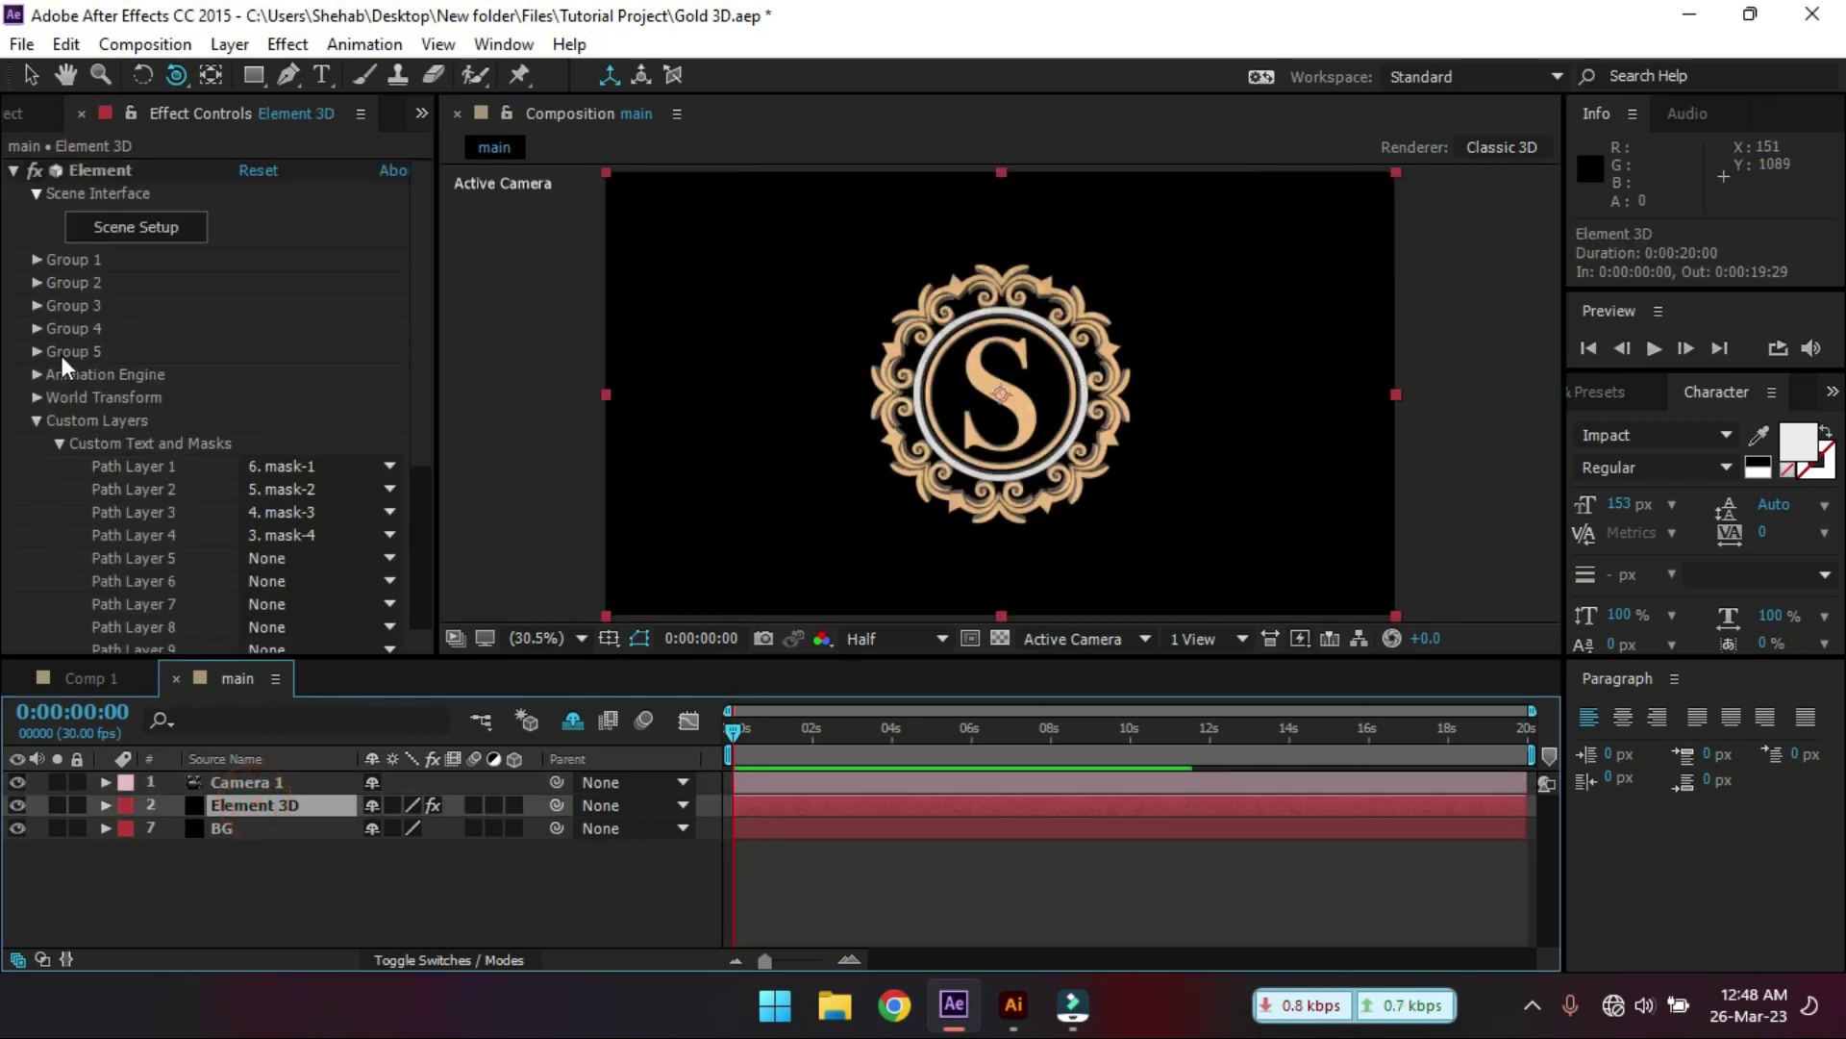
pyautogui.click(37, 419)
pyautogui.click(35, 258)
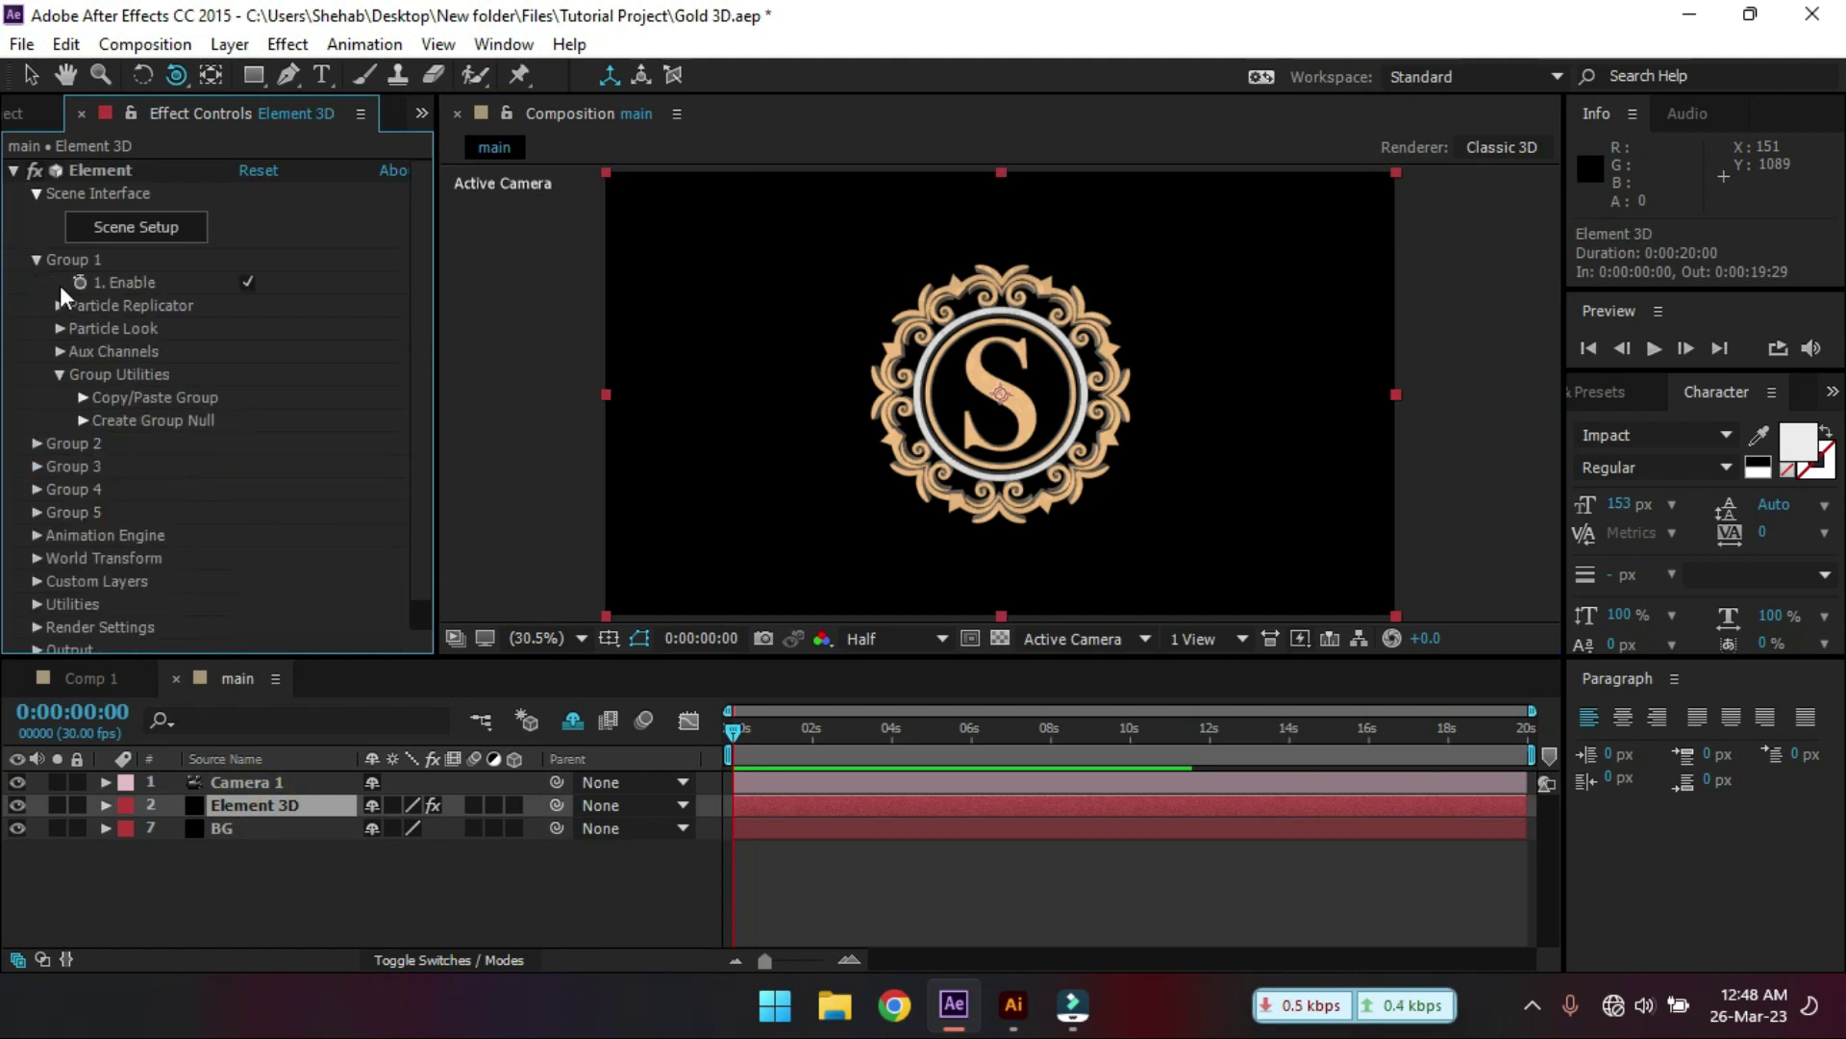
pyautogui.click(58, 351)
pyautogui.click(81, 367)
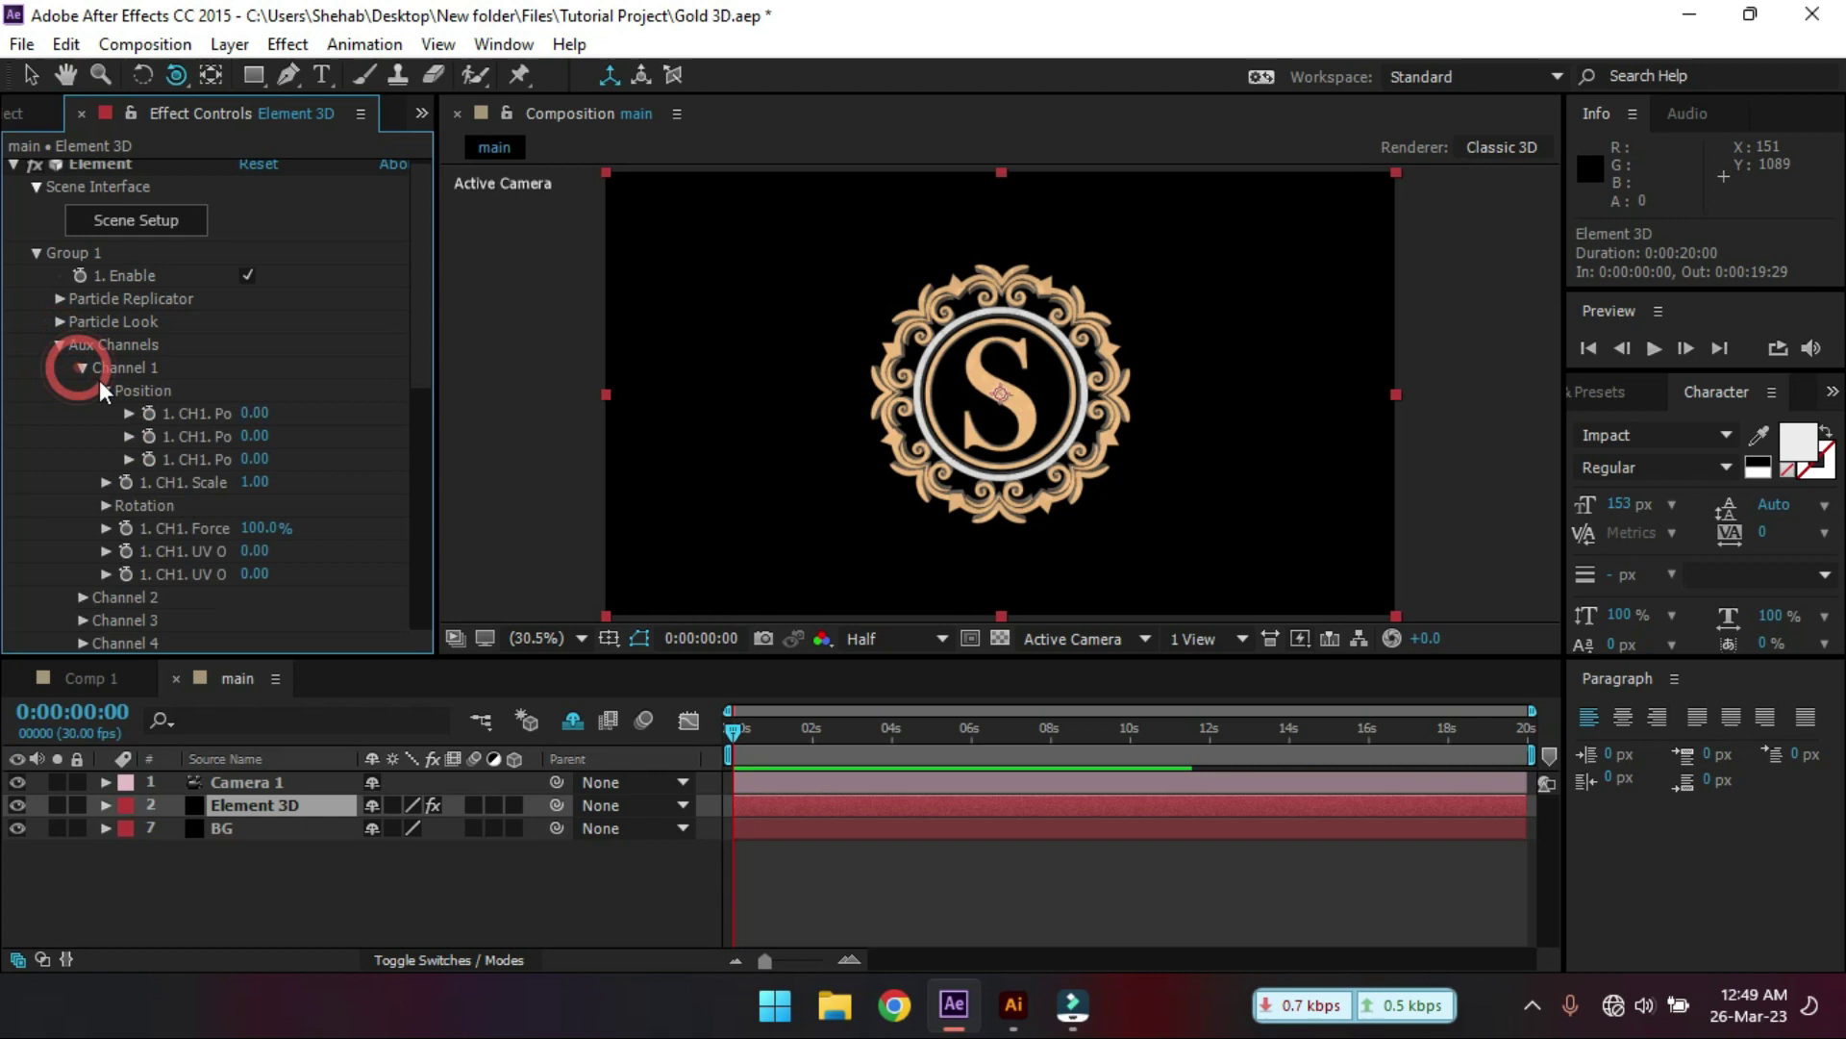
pyautogui.click(105, 503)
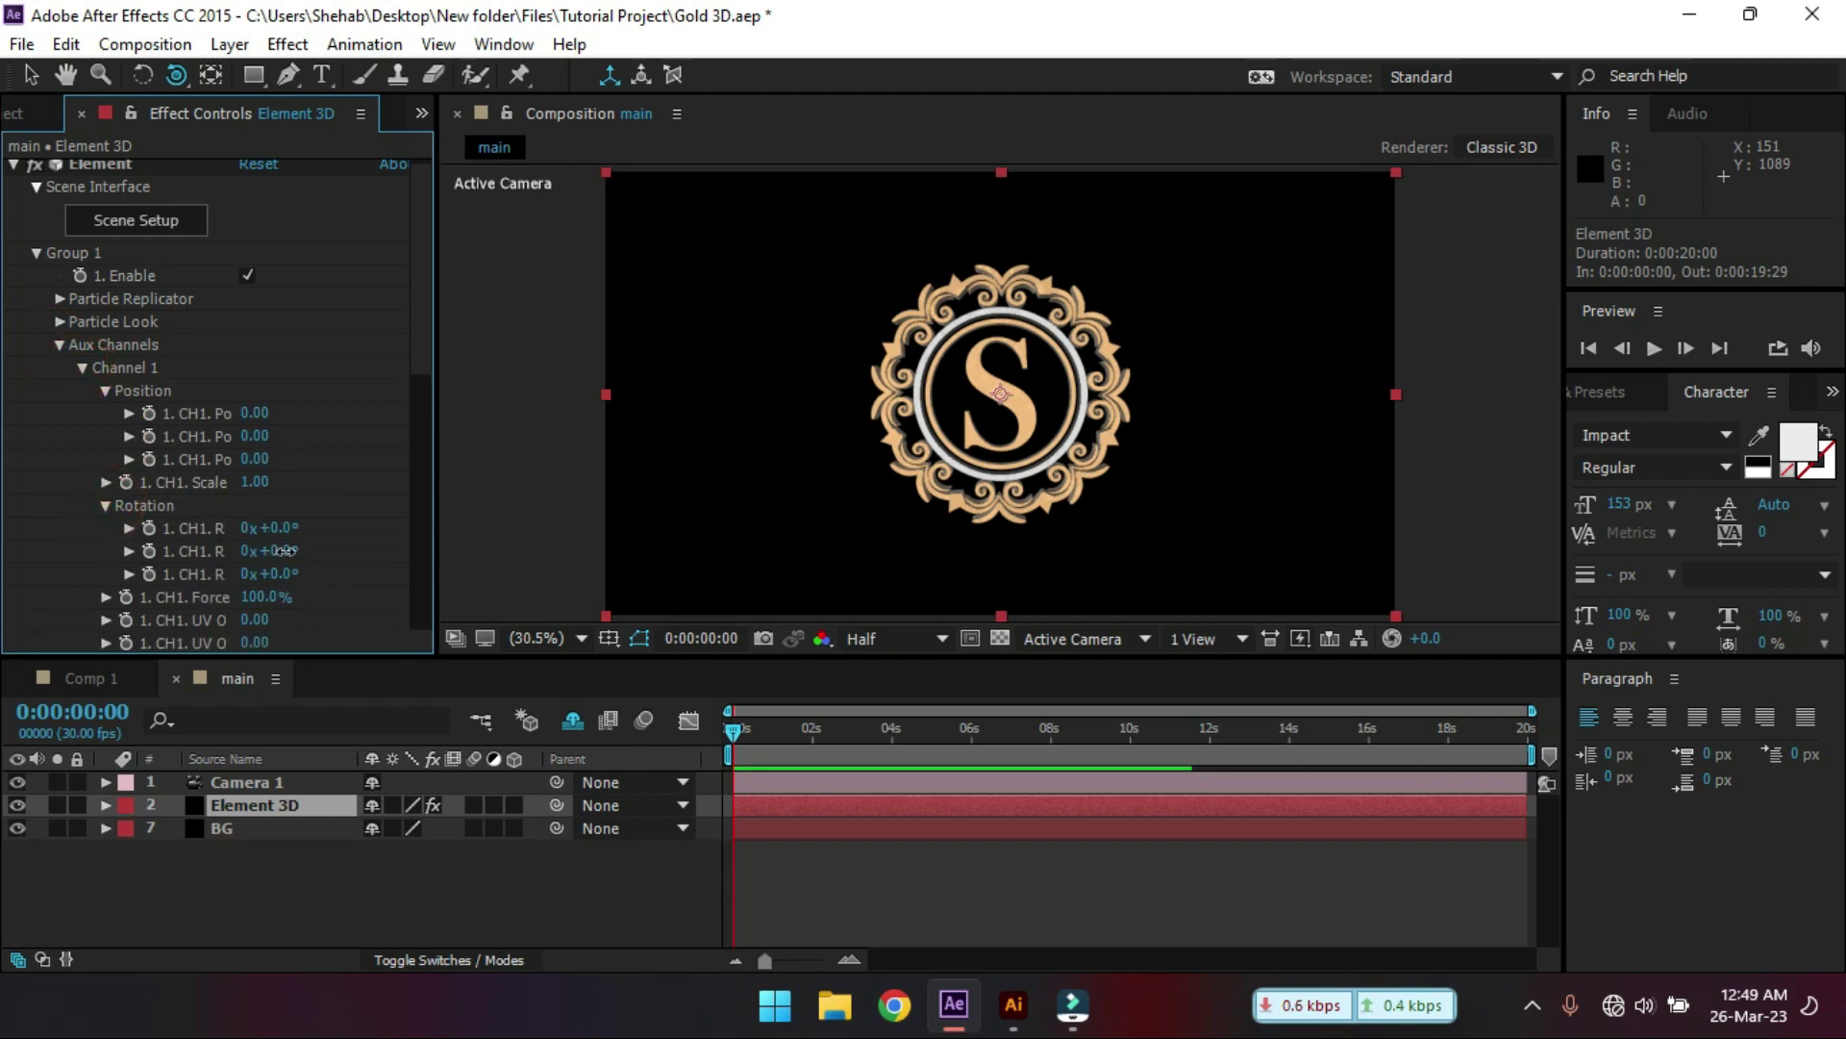
# - Try rotating the ornamental ring with Channel 1's Y rotation, and undo the change
pyautogui.moveTo(284, 550); pyautogui.dragTo(331, 586)
pyautogui.hotkey('ctrl', 'z')
pyautogui.hotkey('ctrl', 'z')
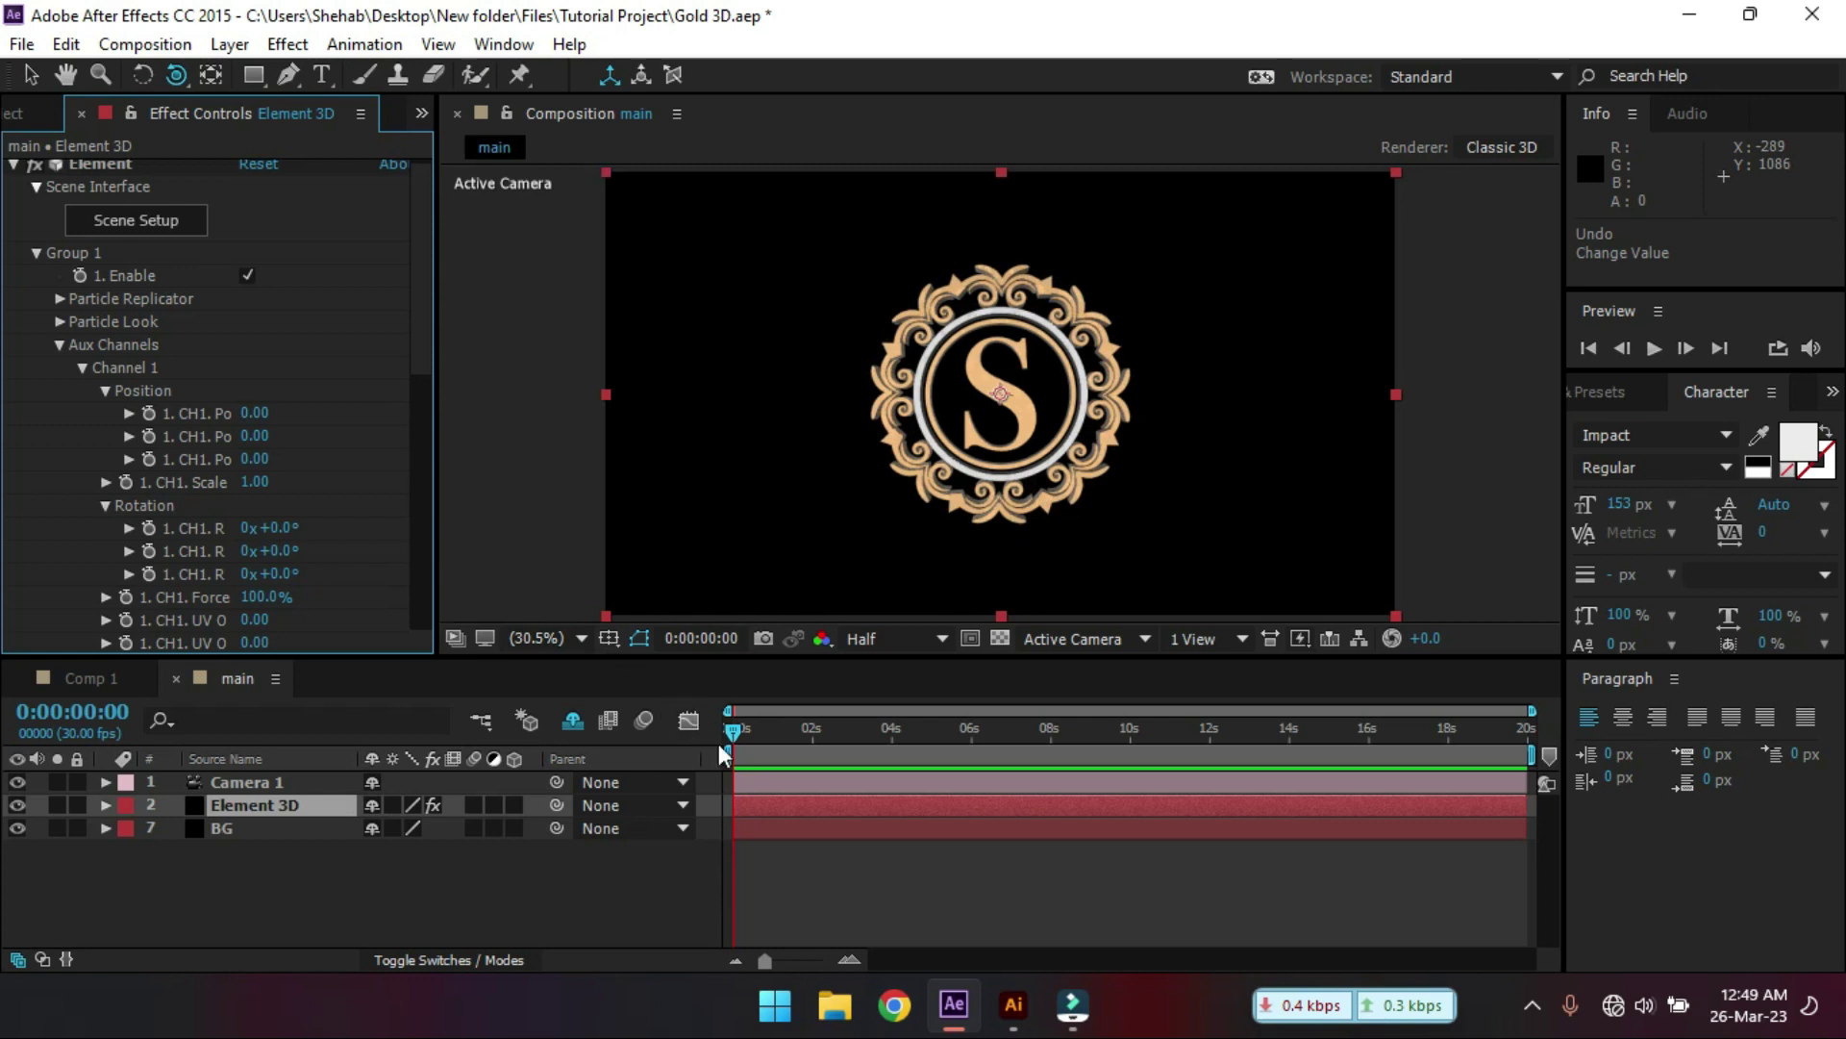
# - Animate the ornamental ring's Channel 1 Z rotation with keyframes at the start and at 0:00:10:02
pyautogui.click(150, 575)
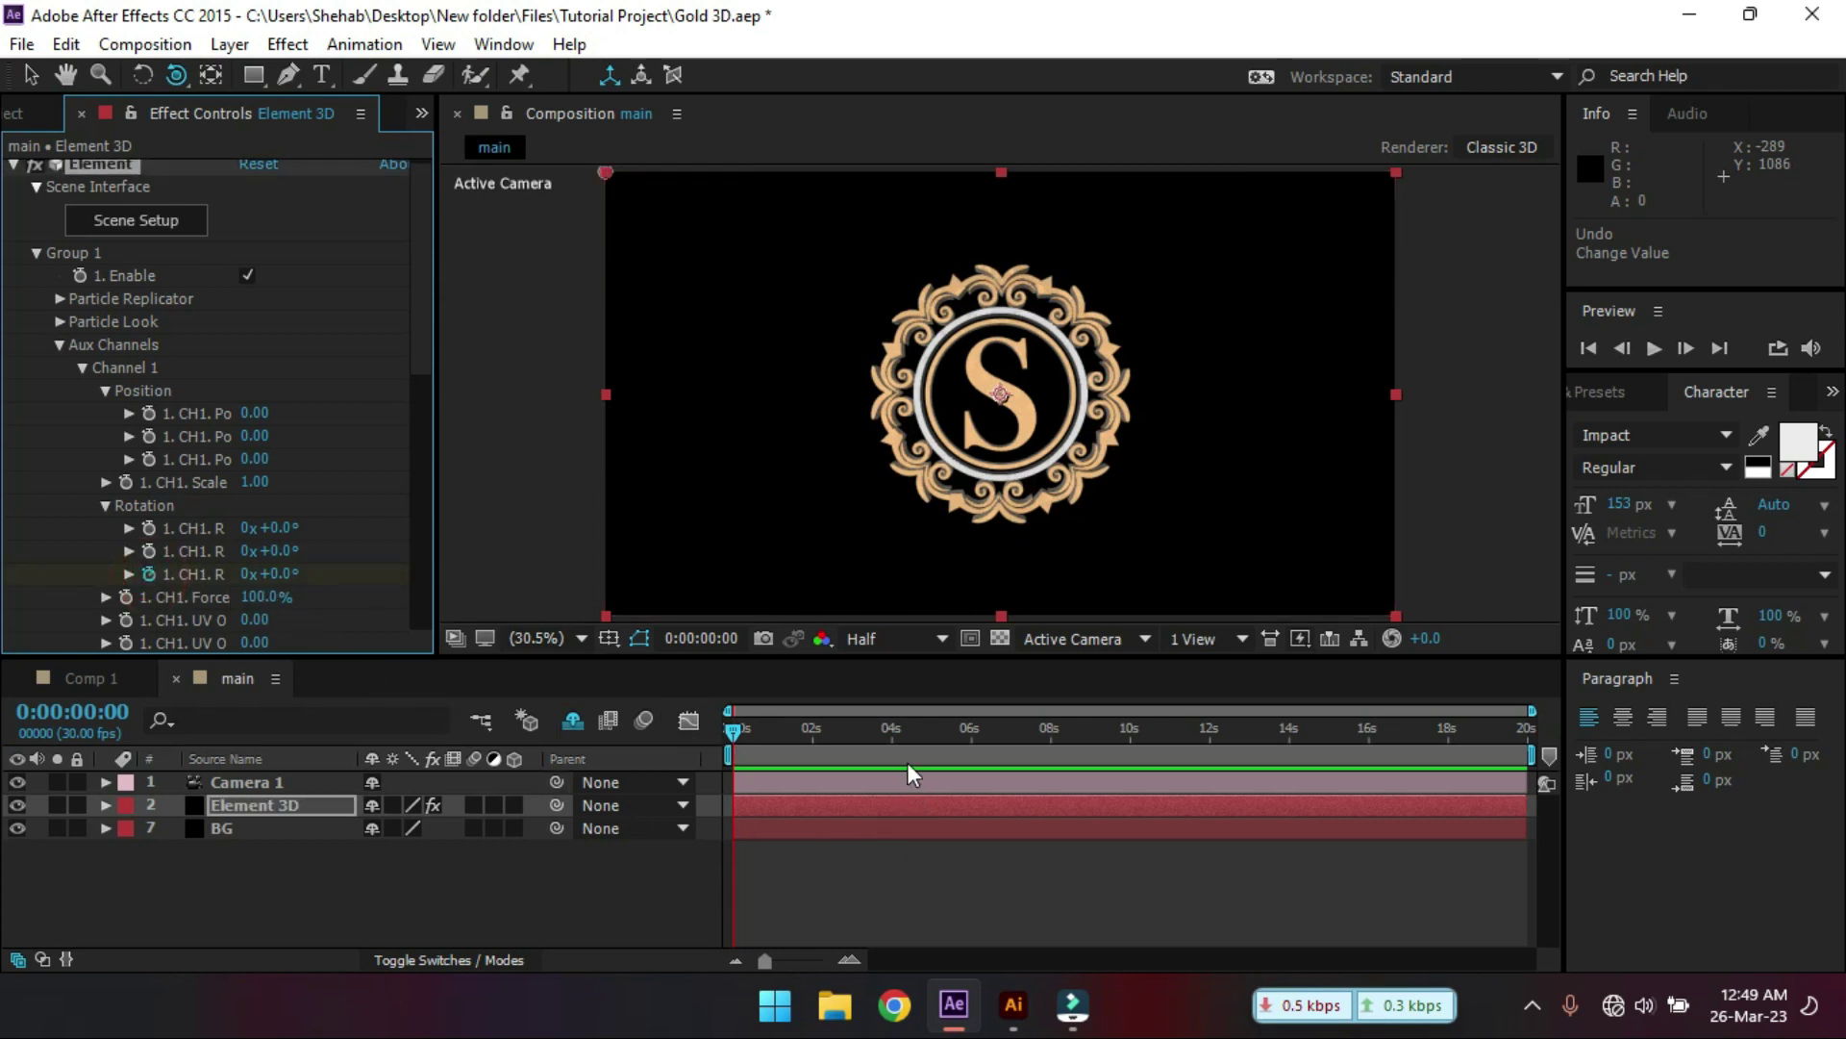
pyautogui.click(1133, 752)
pyautogui.click(250, 575)
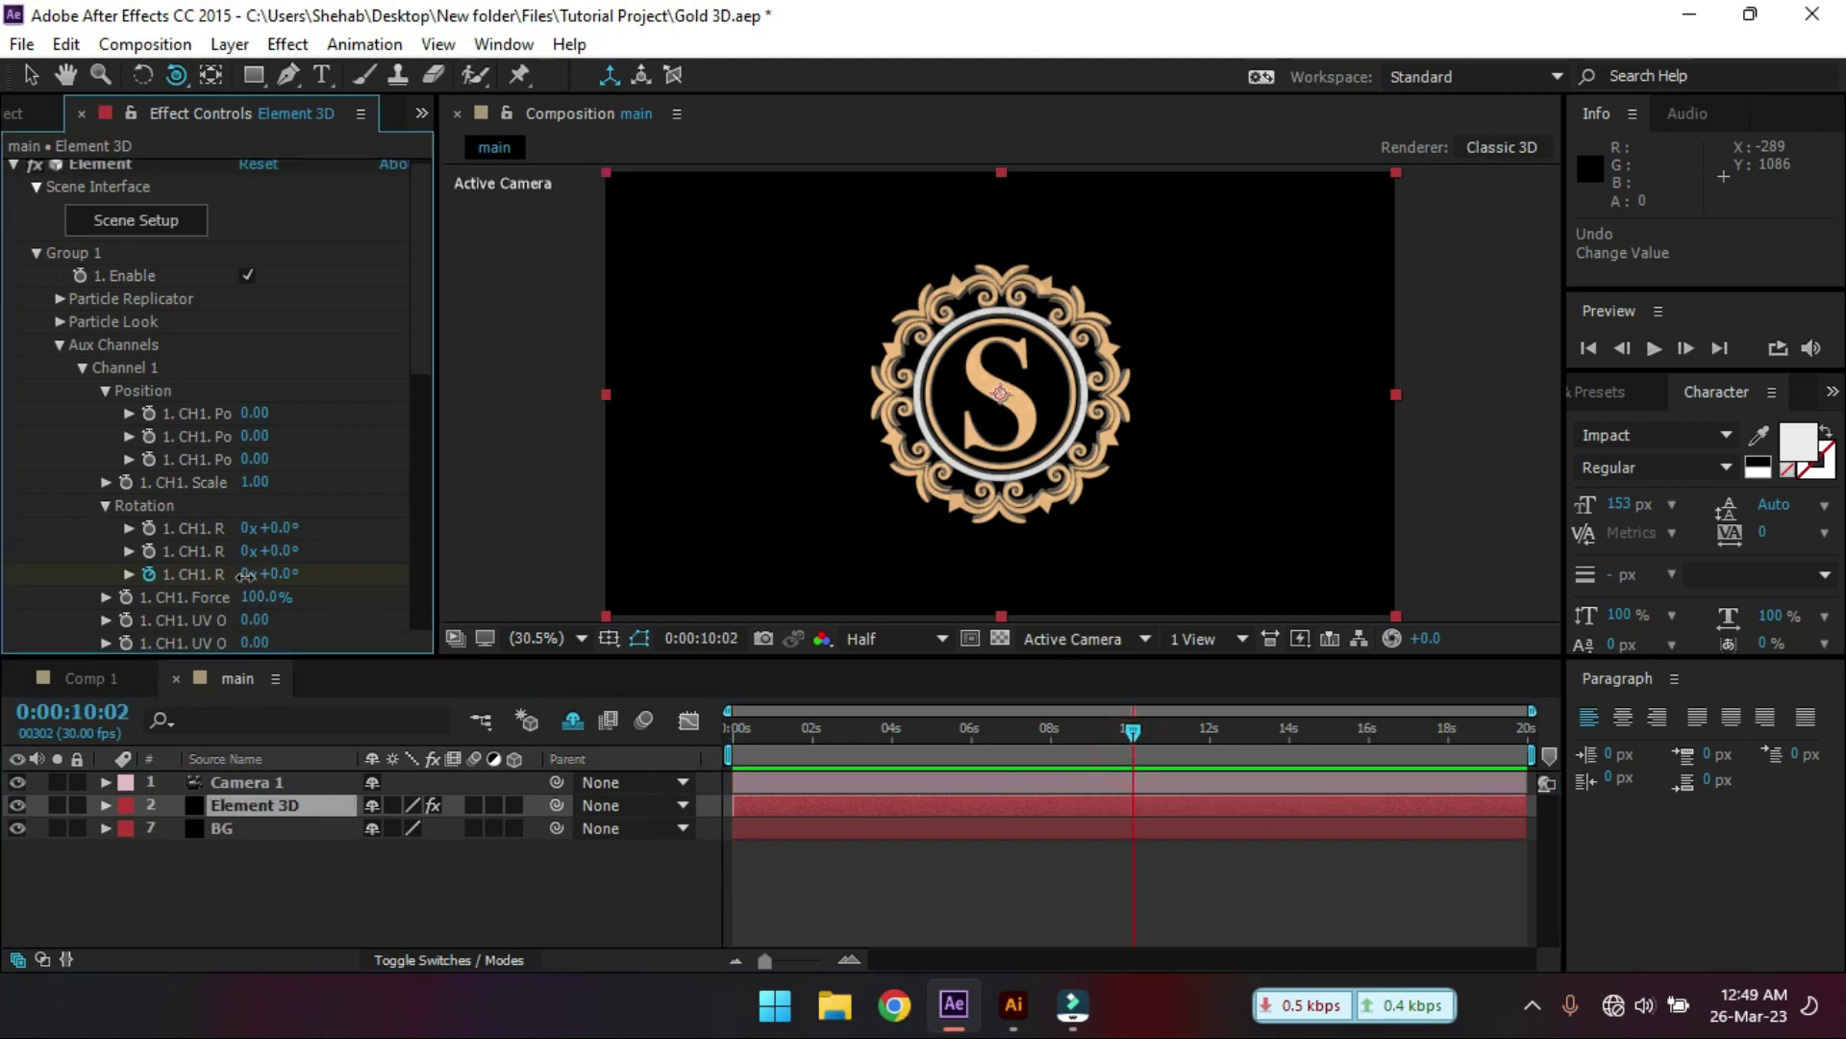
pyautogui.moveTo(1133, 731); pyautogui.dragTo(624, 752)
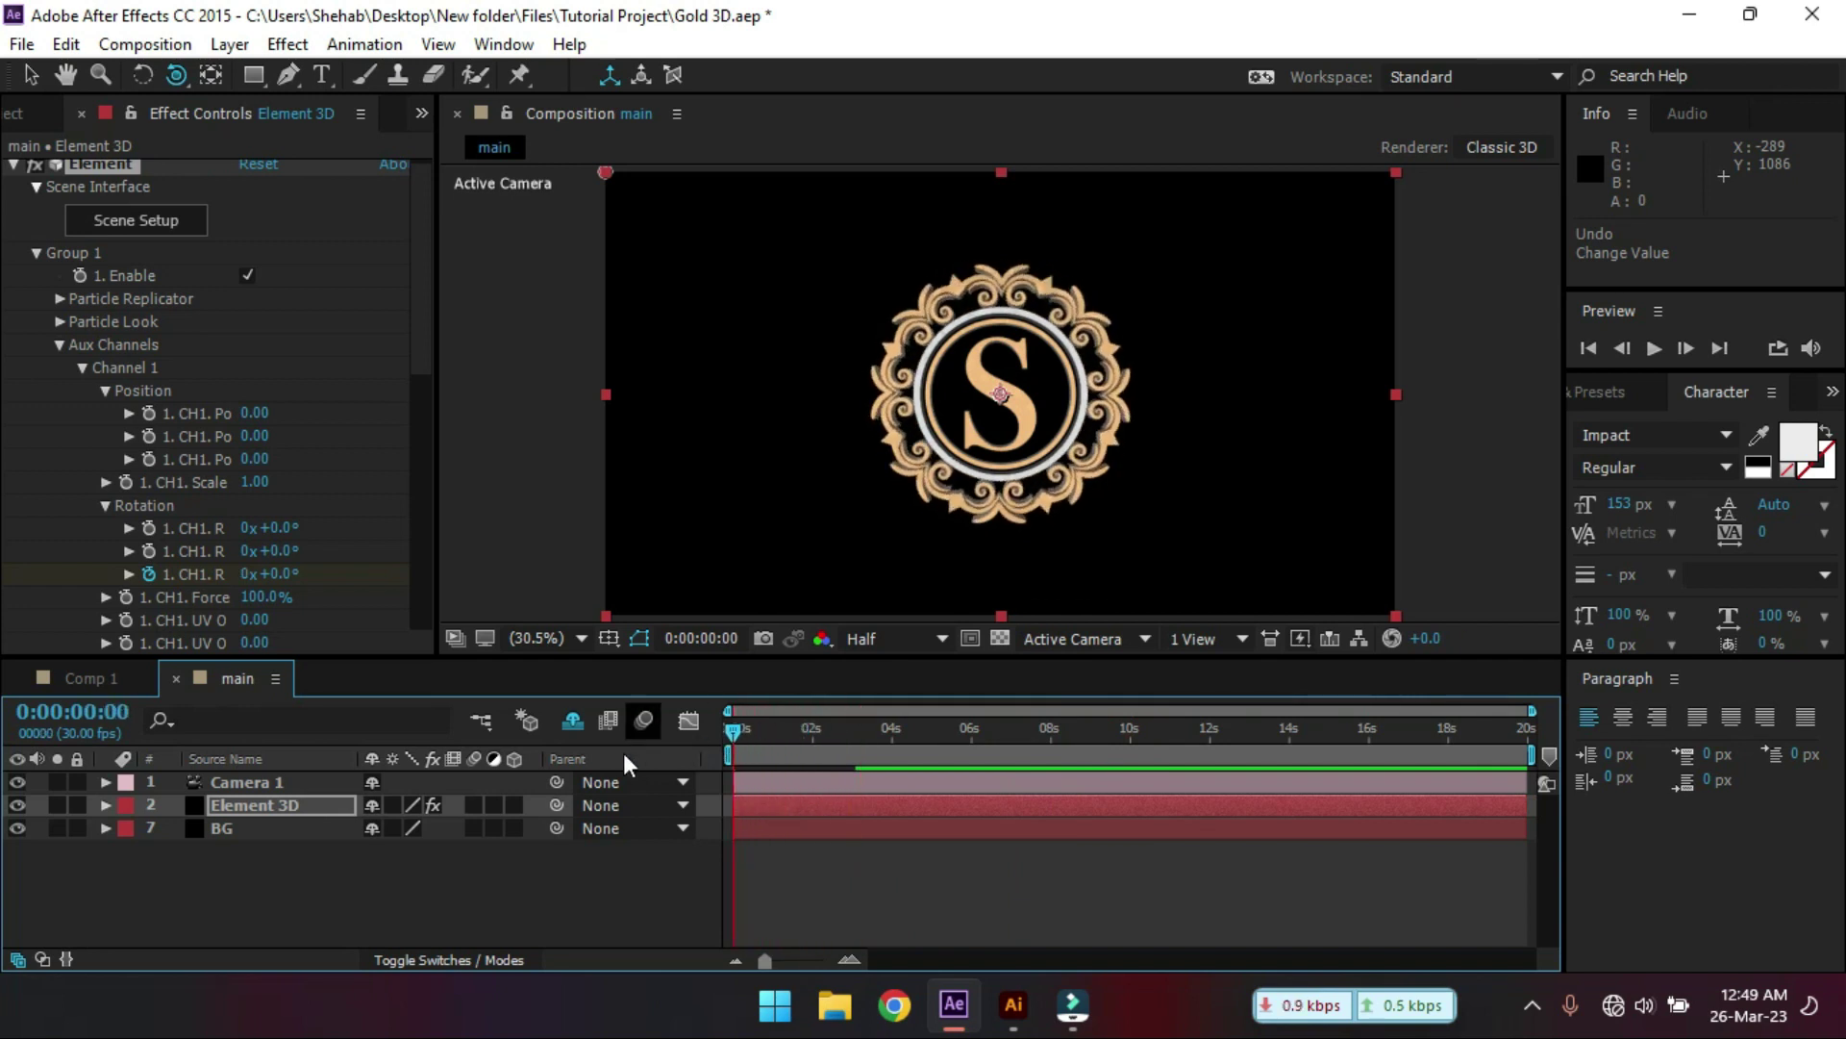
# - Reveal Channel 2's rotation properties and test its Y rotation on the scratch metal ring, undoing the test change
pyautogui.click(81, 367)
pyautogui.click(83, 391)
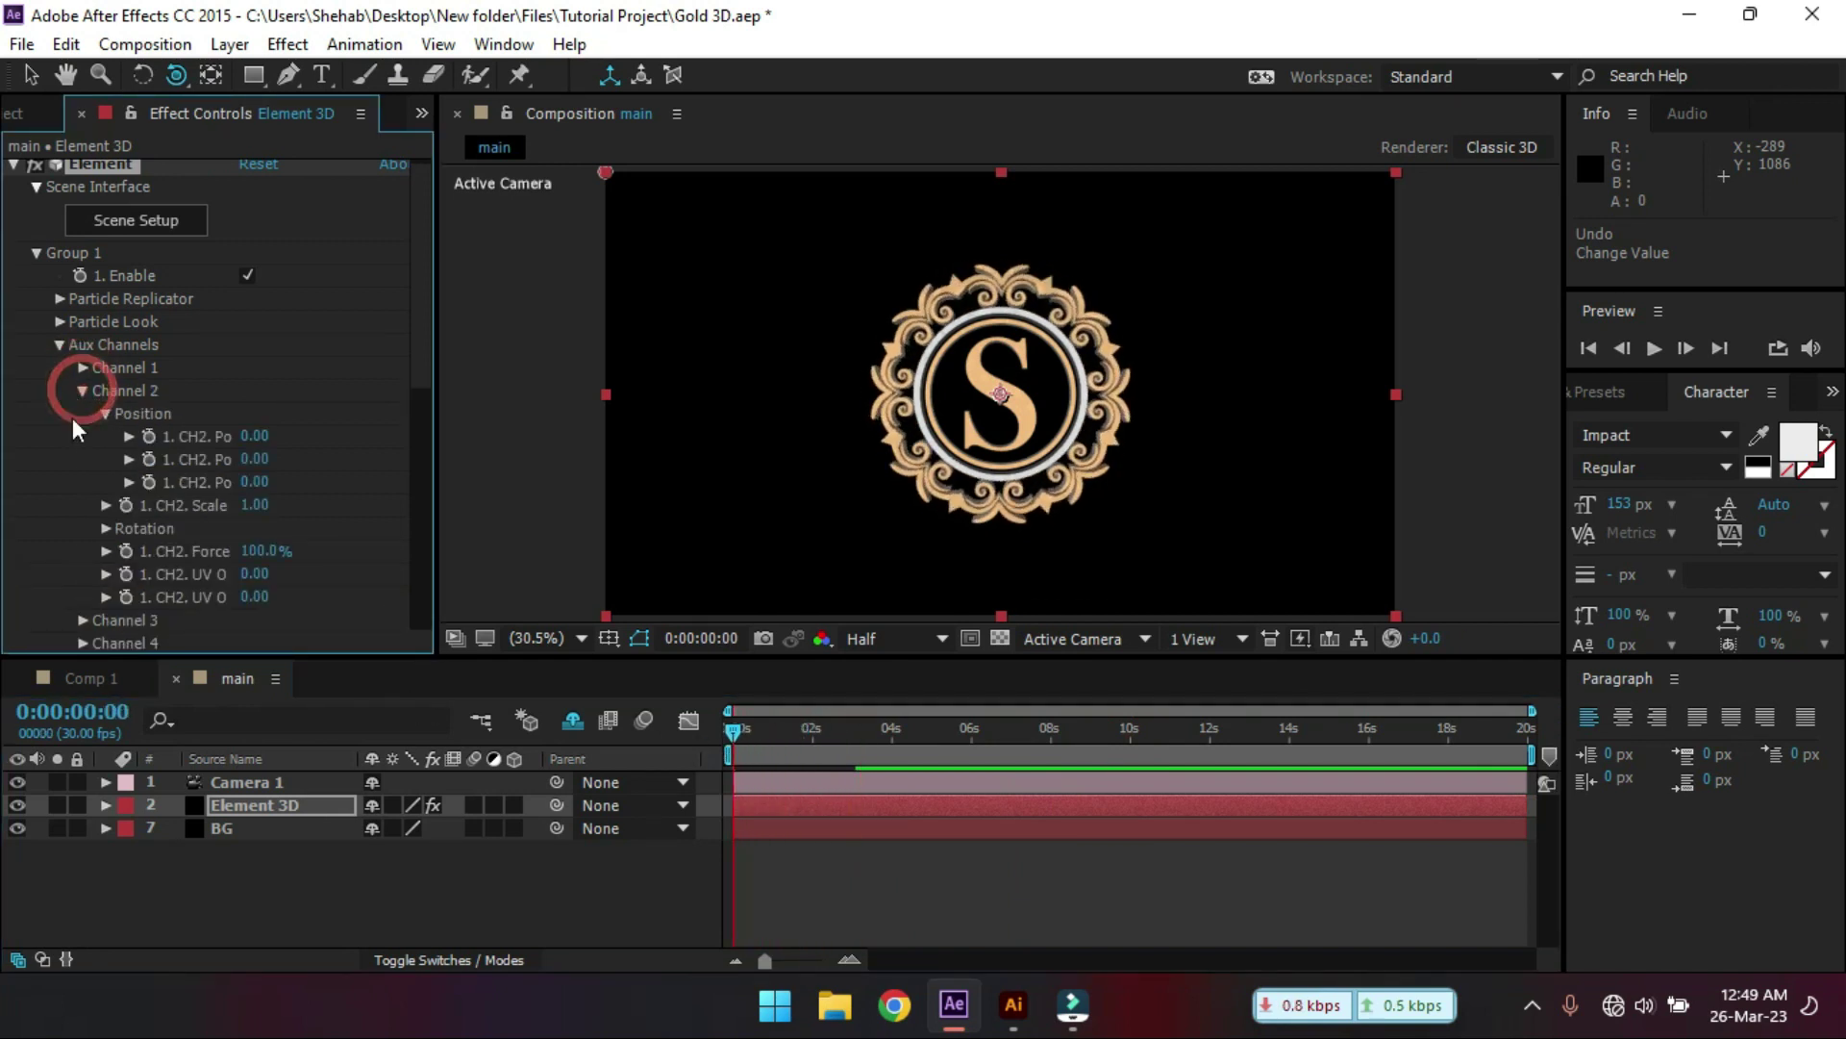
pyautogui.click(108, 526)
pyautogui.moveTo(298, 573); pyautogui.dragTo(255, 596)
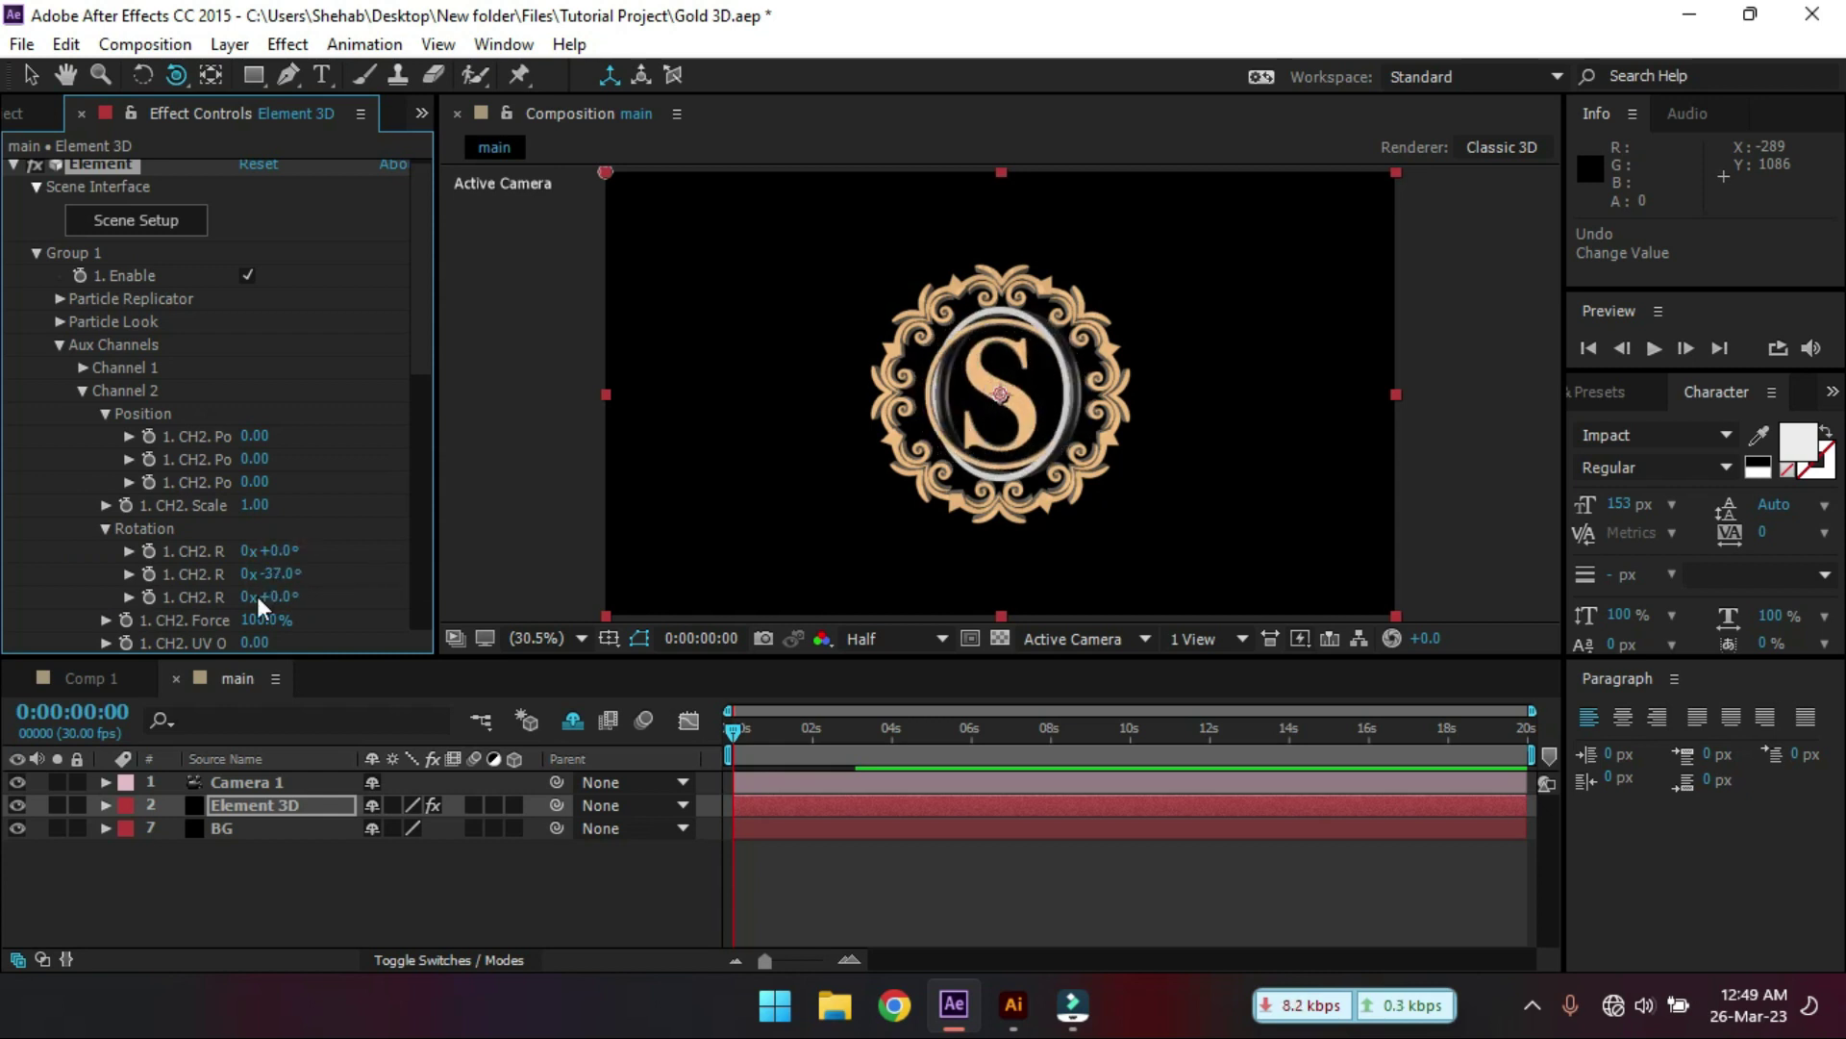
pyautogui.hotkey('ctrl', 'z')
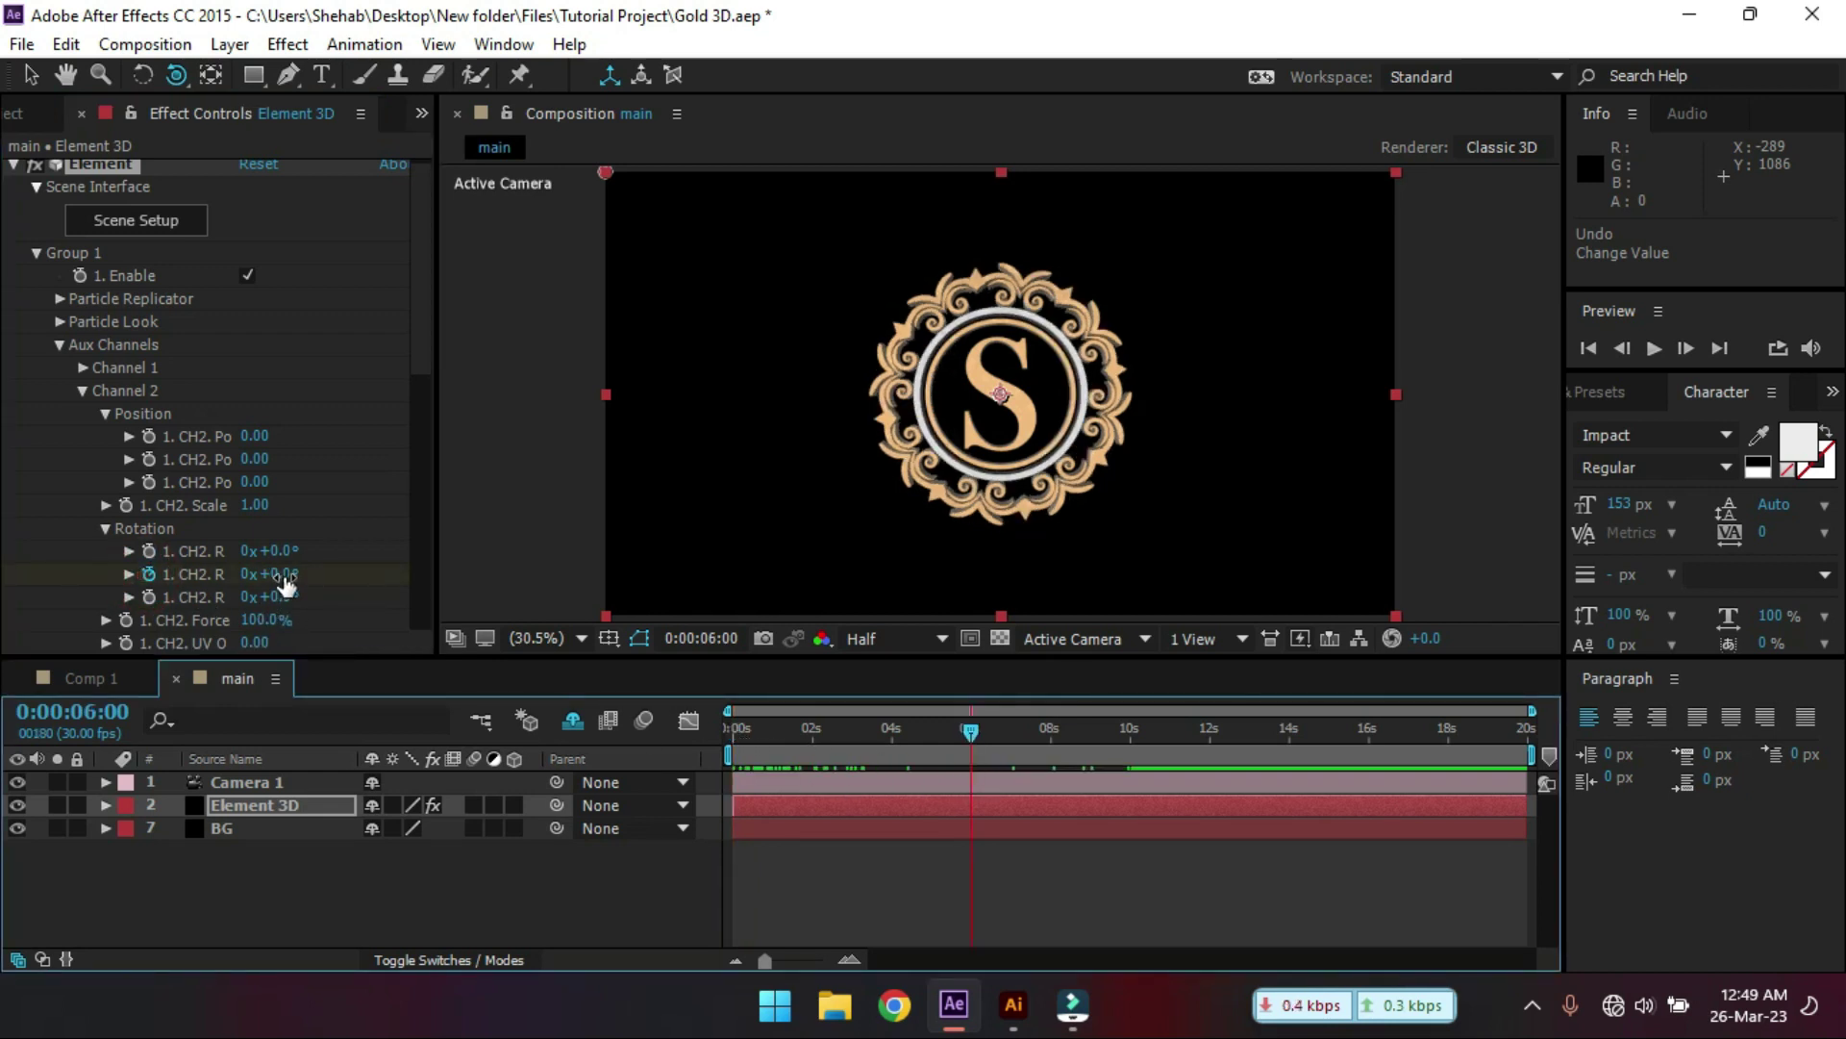
# - Try rotating Channel 2 about Y to about -96° at 0:00:06:00, scrub the result, and undo it
pyautogui.moveTo(270, 577); pyautogui.dragTo(156, 577)
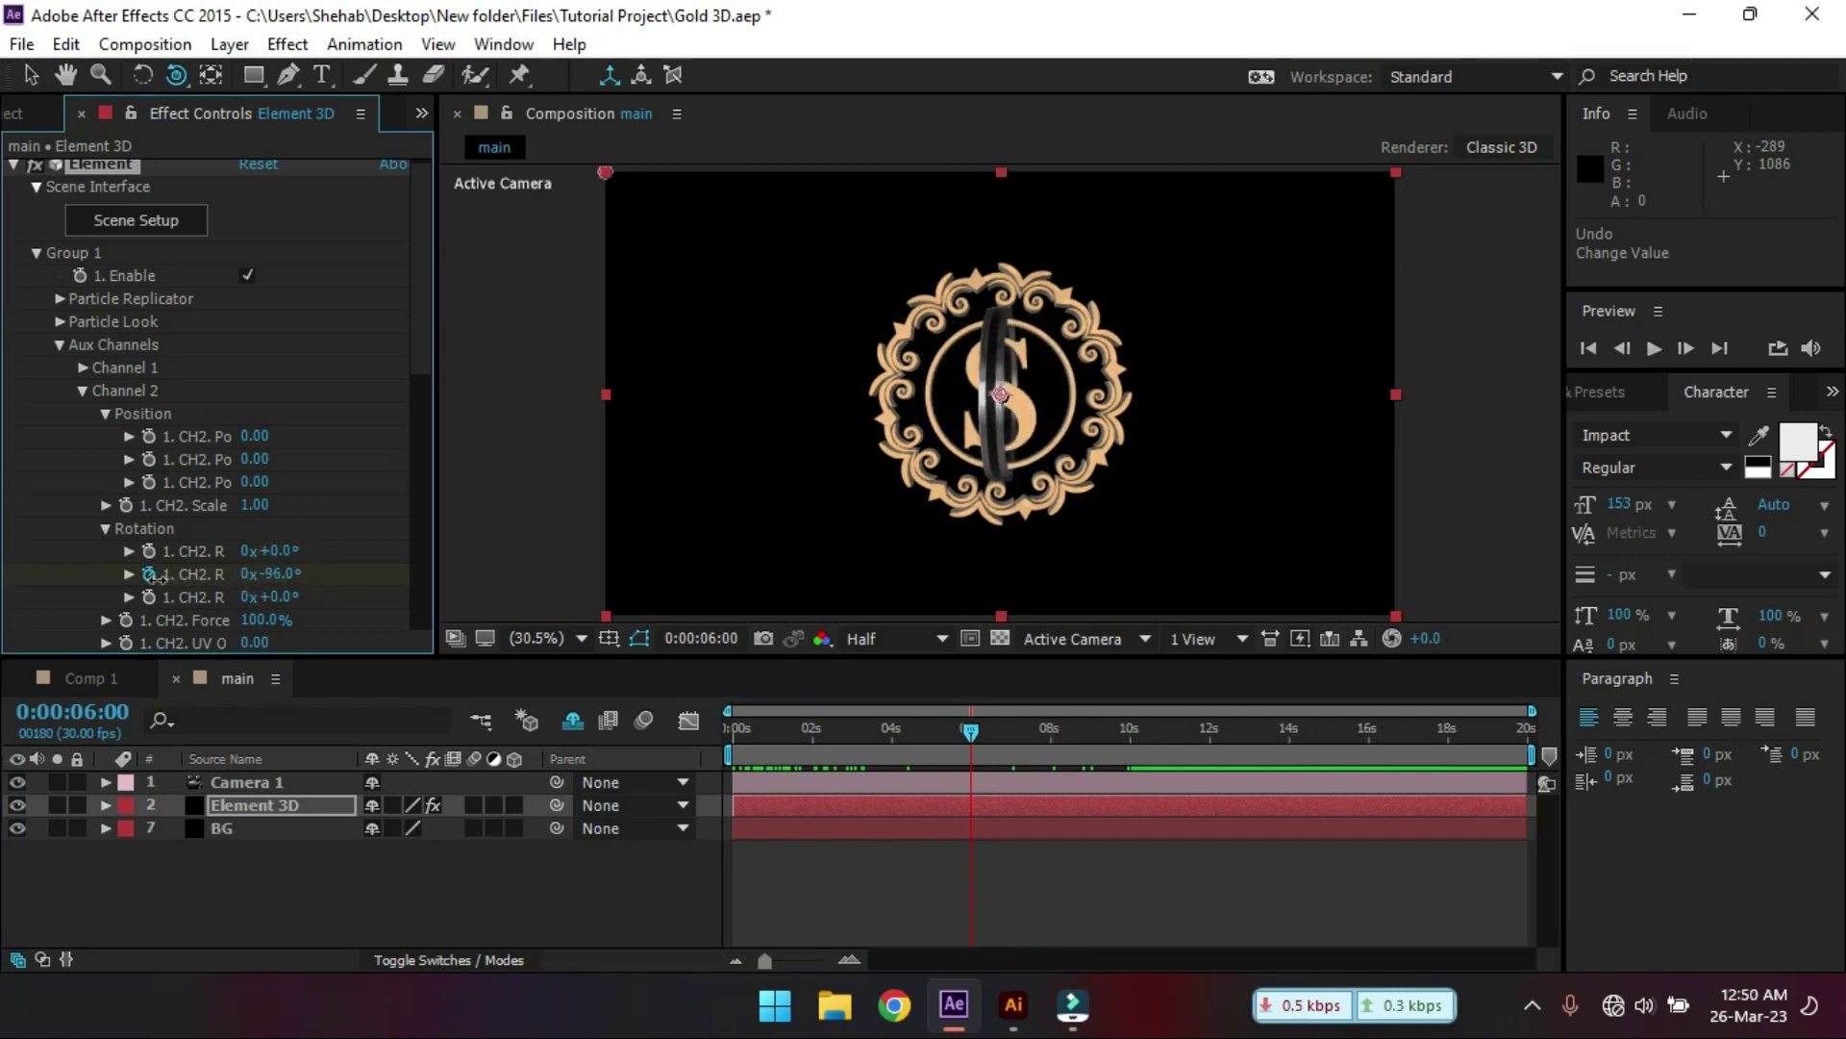
pyautogui.click(546, 913)
pyautogui.moveTo(973, 733)
pyautogui.mouseDown()
pyautogui.moveTo(832, 737)
pyautogui.moveTo(968, 735)
pyautogui.mouseUp()
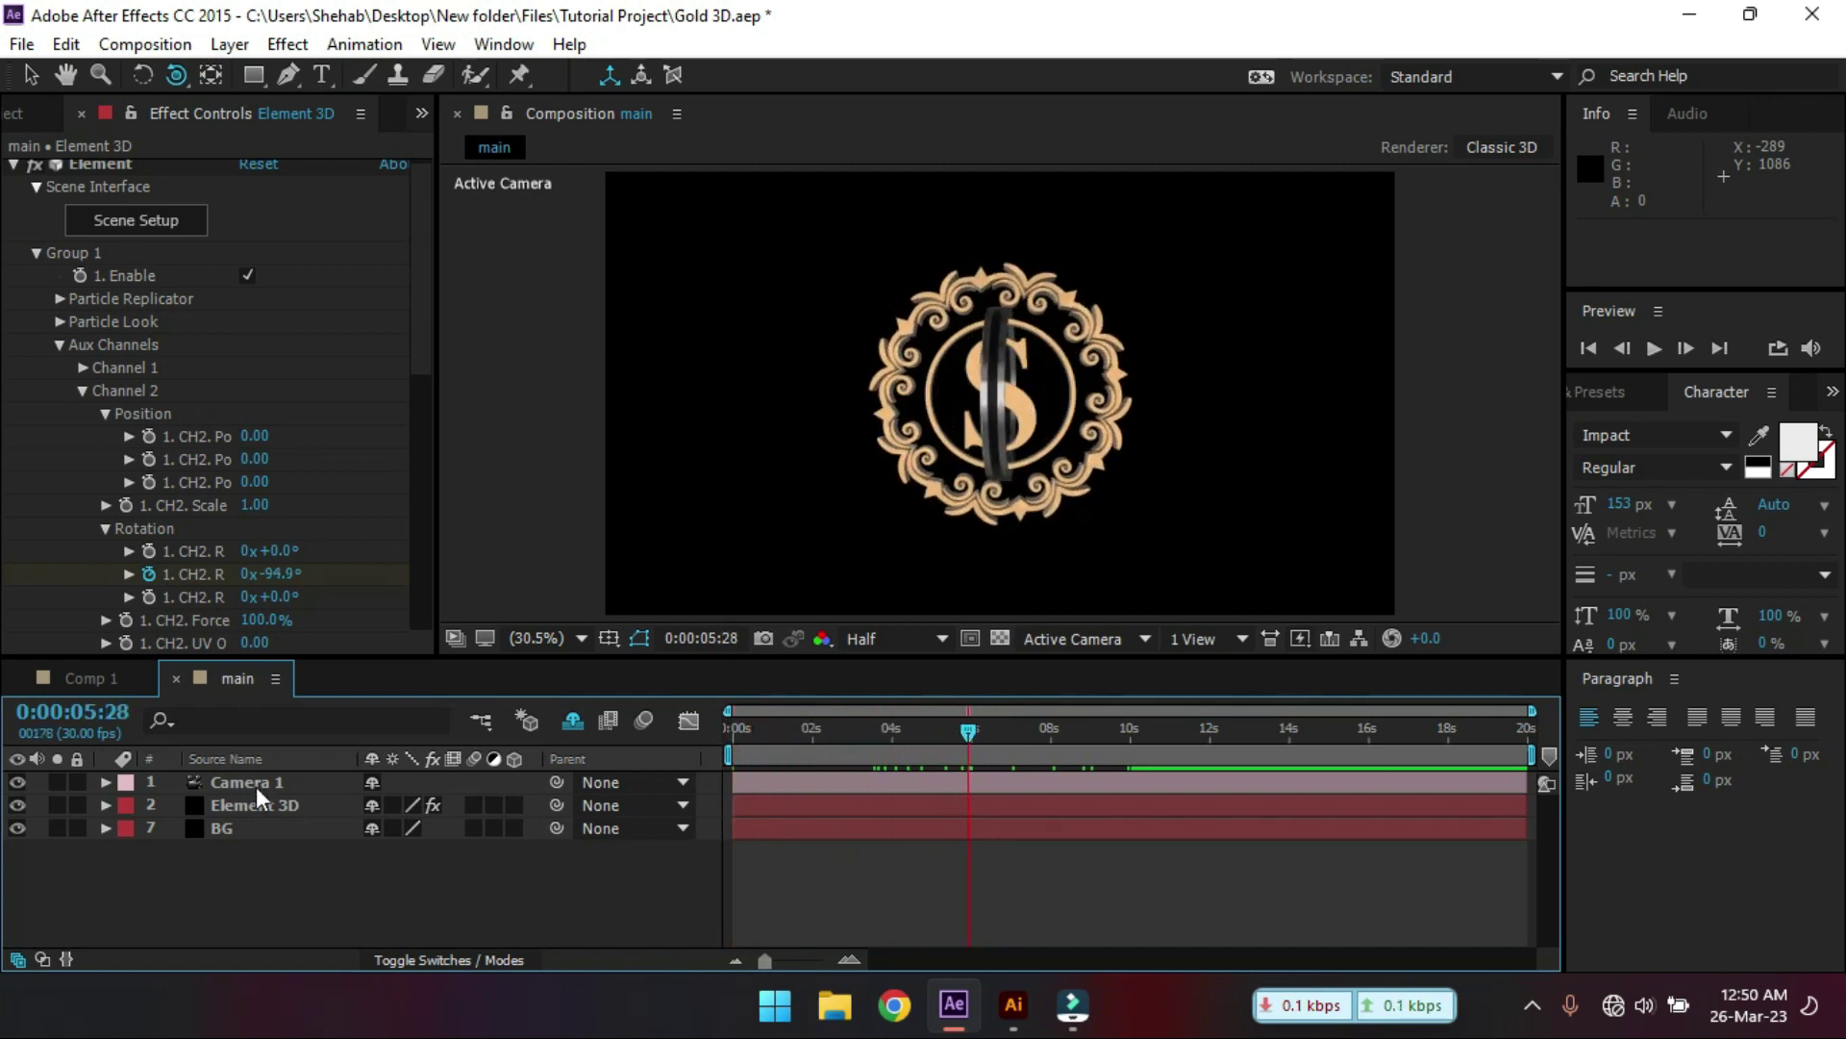
pyautogui.hotkey('ctrl', 'z')
pyautogui.hotkey('ctrl', 'z')
# - Keyframe Channel 2's Y rotation from 0° at the start to -1 revolution at about 6 seconds, and scrub the animation
pyautogui.click(149, 574)
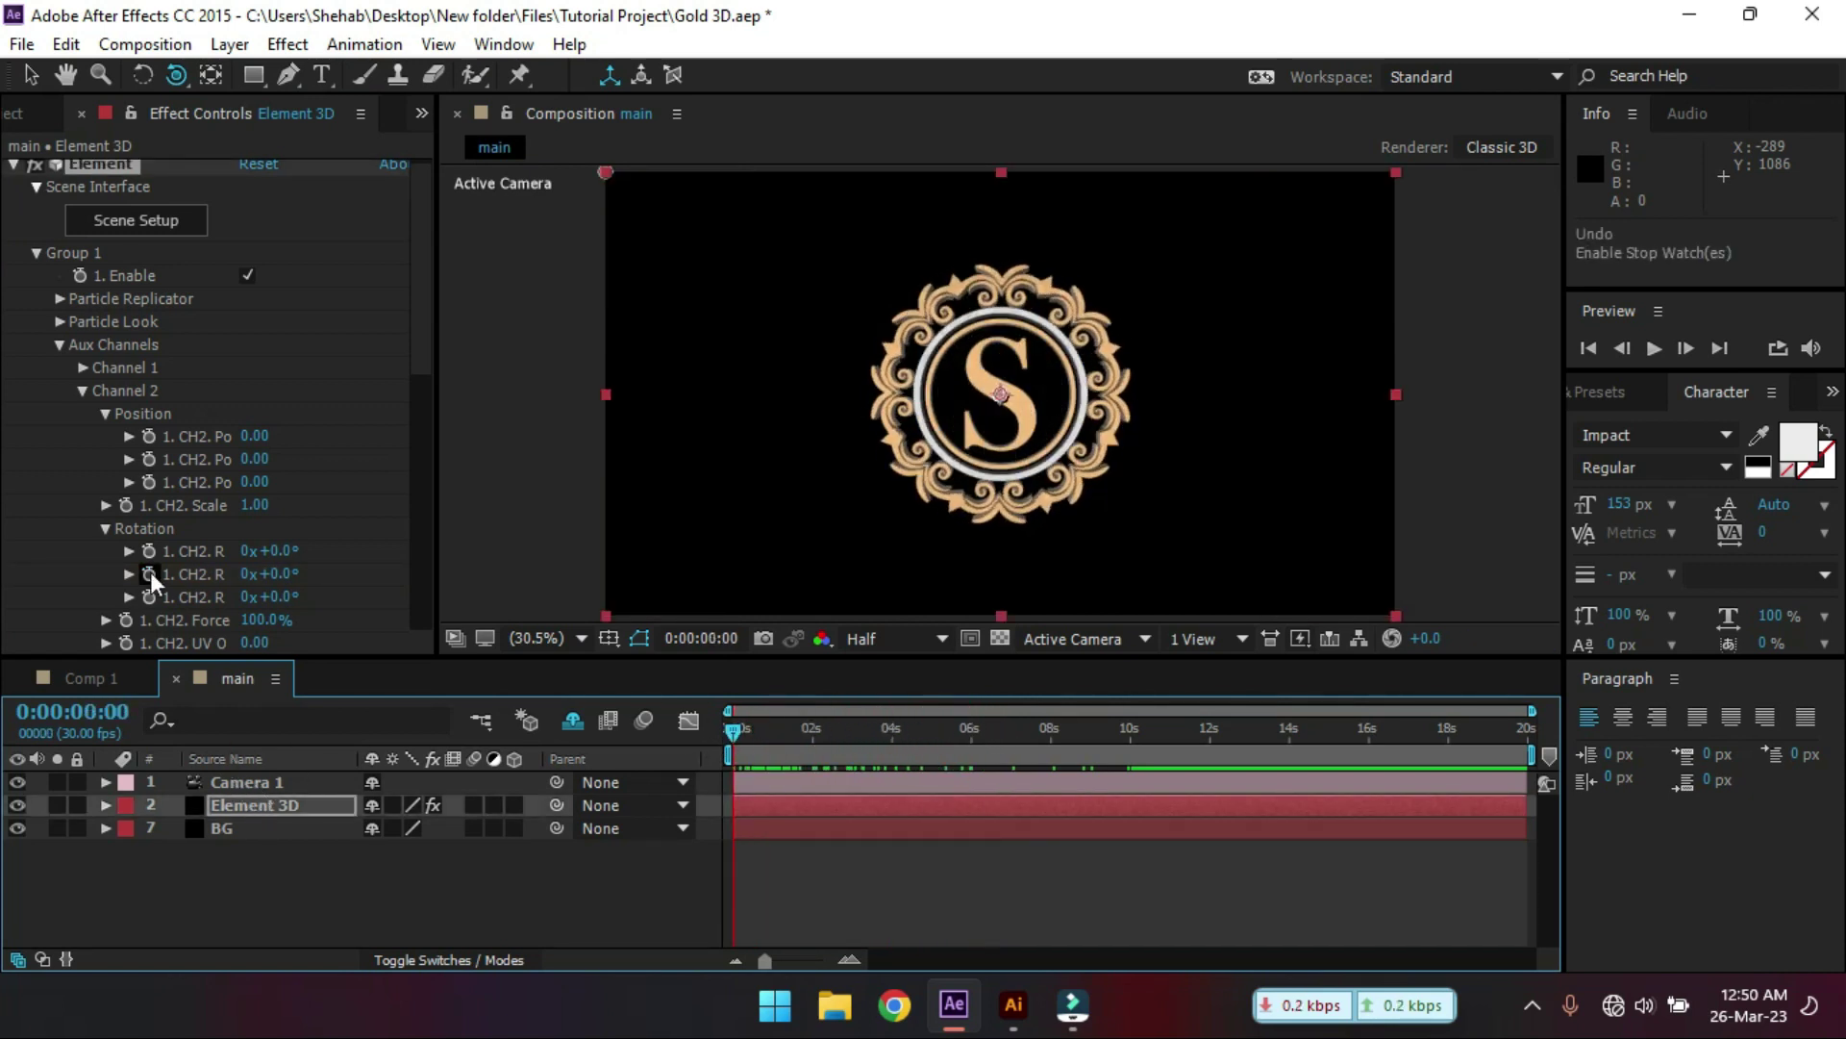
pyautogui.click(973, 740)
pyautogui.write('1')
pyautogui.press('Return')
pyautogui.click(767, 731)
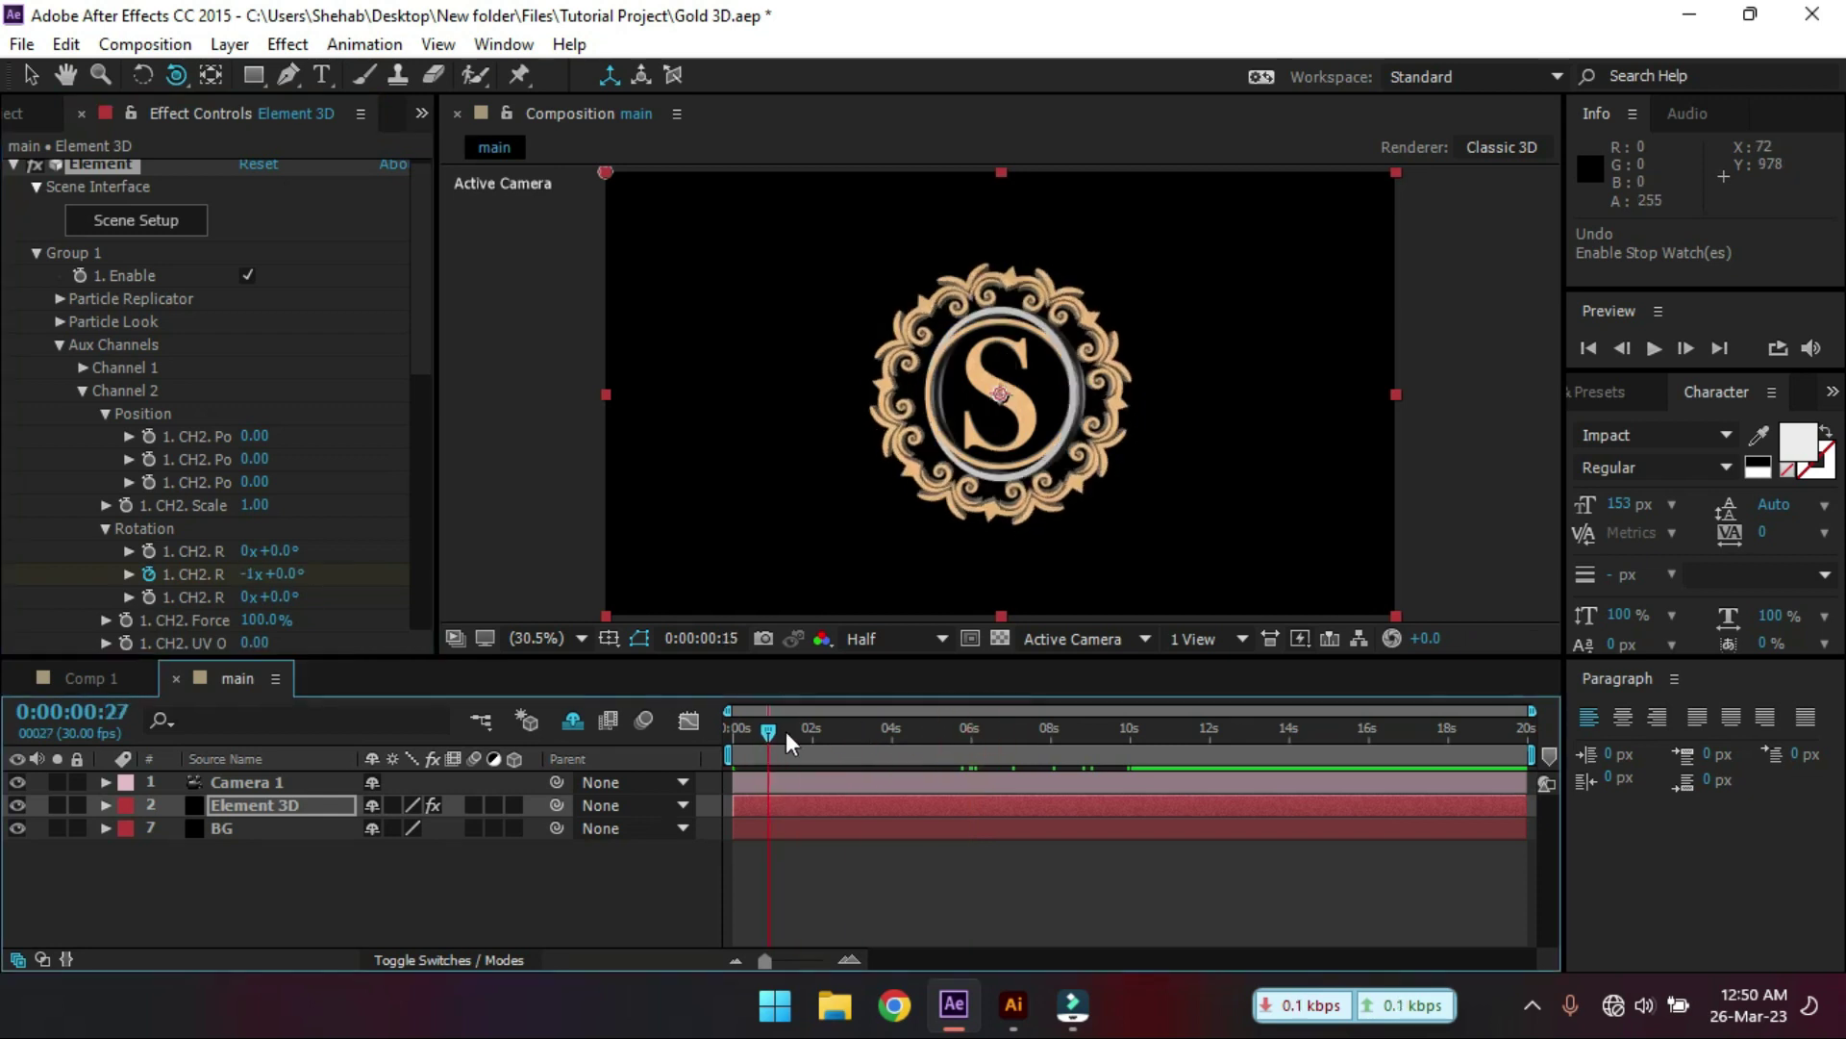
pyautogui.moveTo(887, 730); pyautogui.dragTo(698, 737)
# - Reveal Channel 3's rotation properties and test its X rotation on the inner ring, undoing the test change
pyautogui.click(83, 392)
pyautogui.click(83, 413)
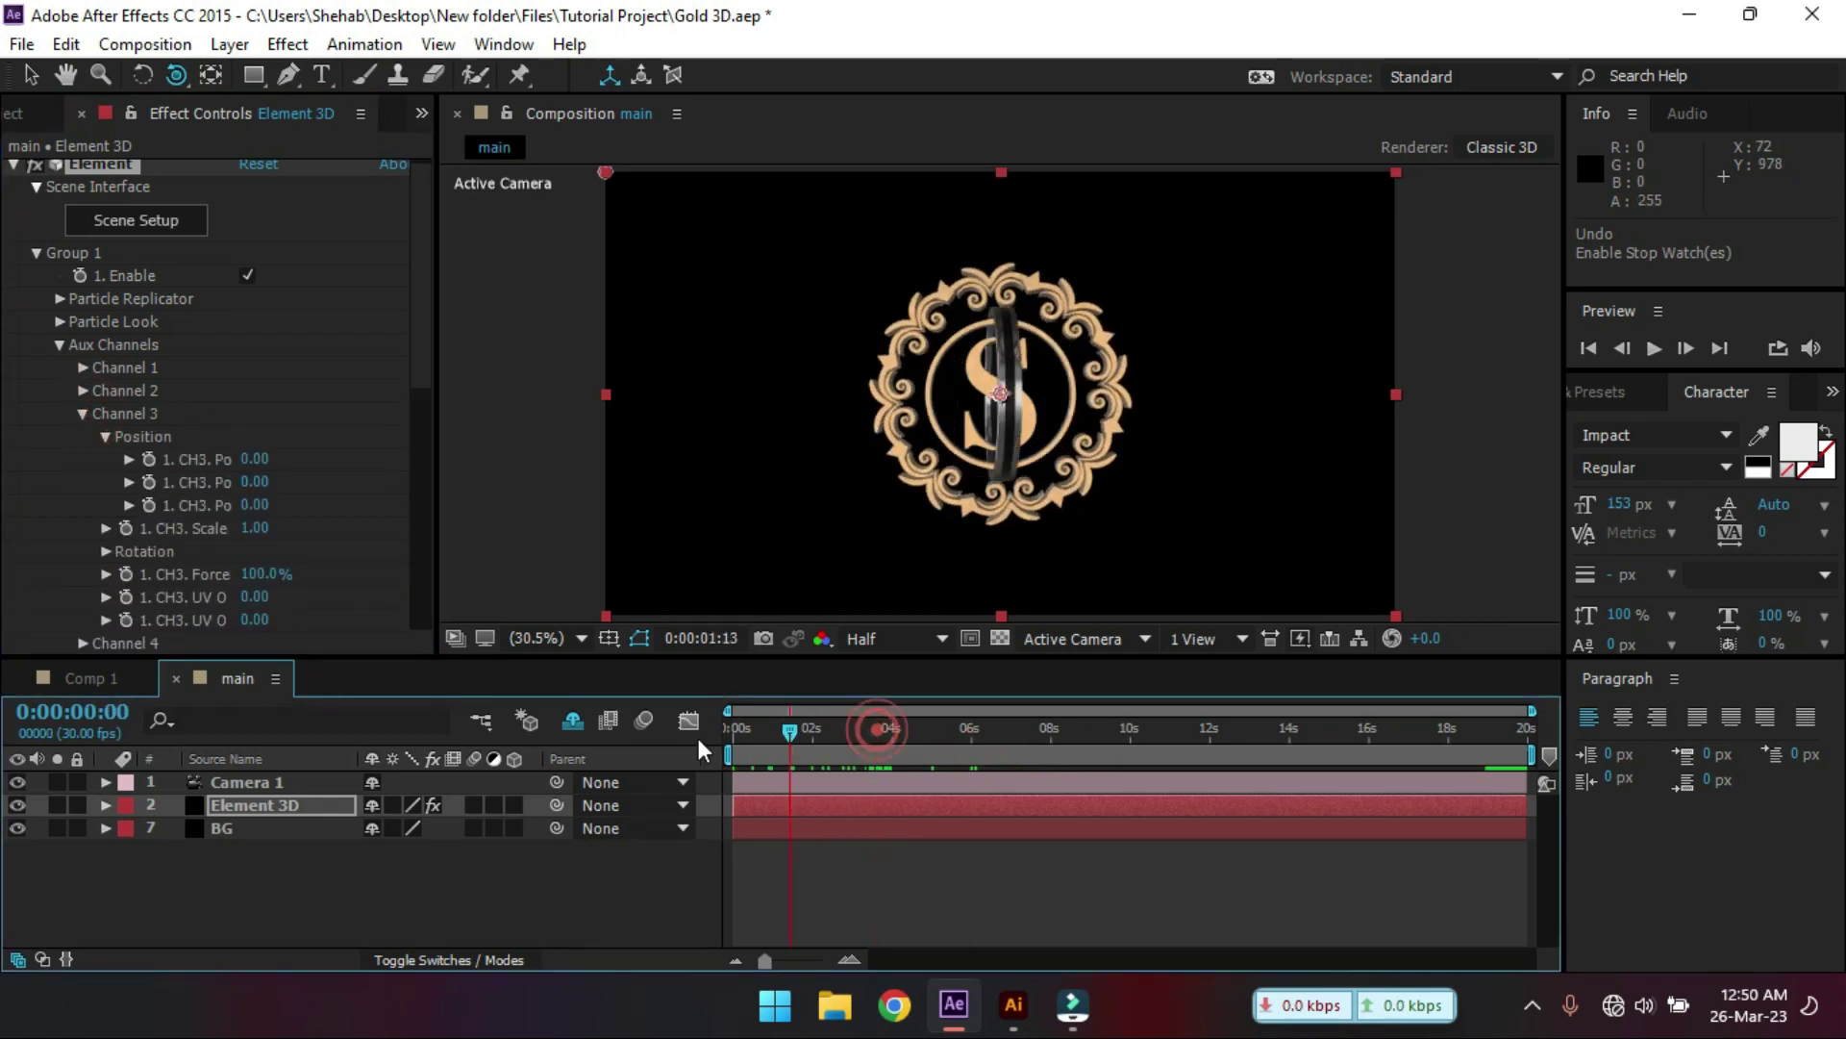
pyautogui.scroll(-1, 113, 560)
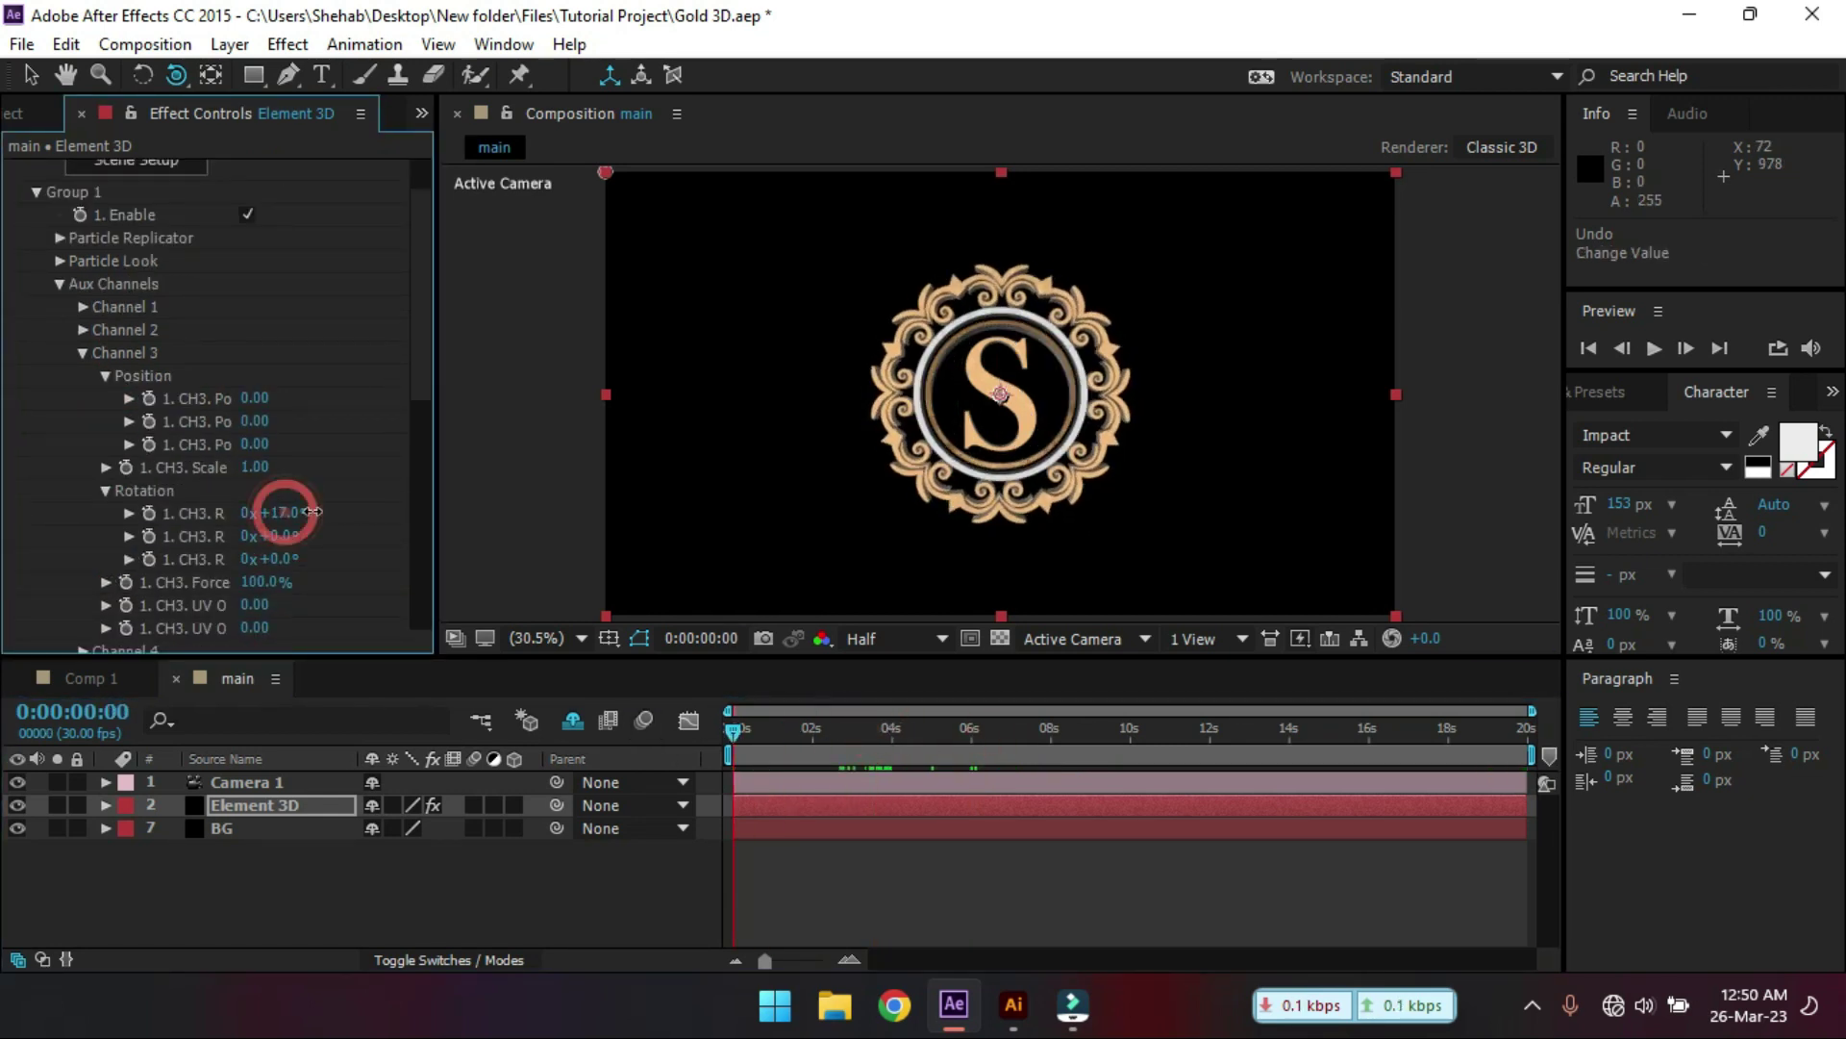
pyautogui.moveTo(276, 512); pyautogui.dragTo(180, 525)
# - Keyframe Channel 3's X rotation from 0° at the start to 1 revolution at 0:00:06:02, and return to the start
pyautogui.click(150, 511)
pyautogui.click(973, 740)
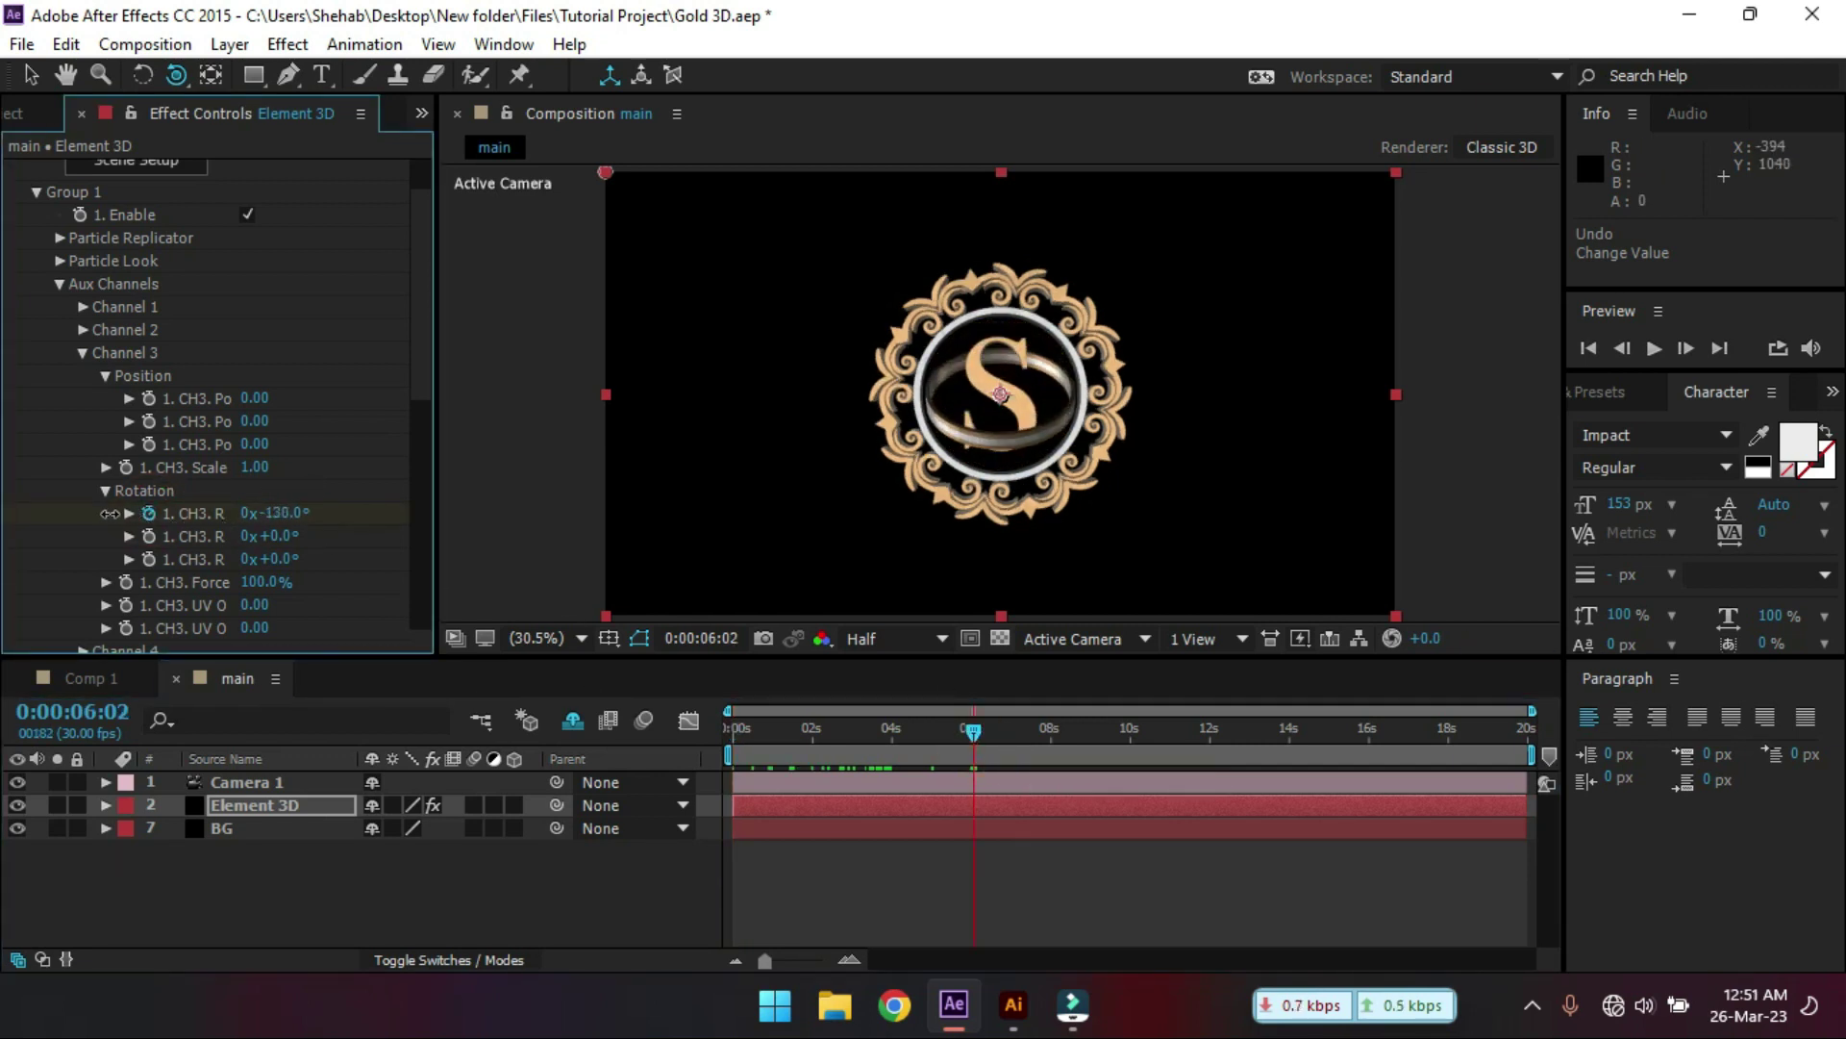
pyautogui.click(247, 513)
pyautogui.write('1')
pyautogui.press('Return')
pyautogui.moveTo(956, 728); pyautogui.dragTo(694, 758)
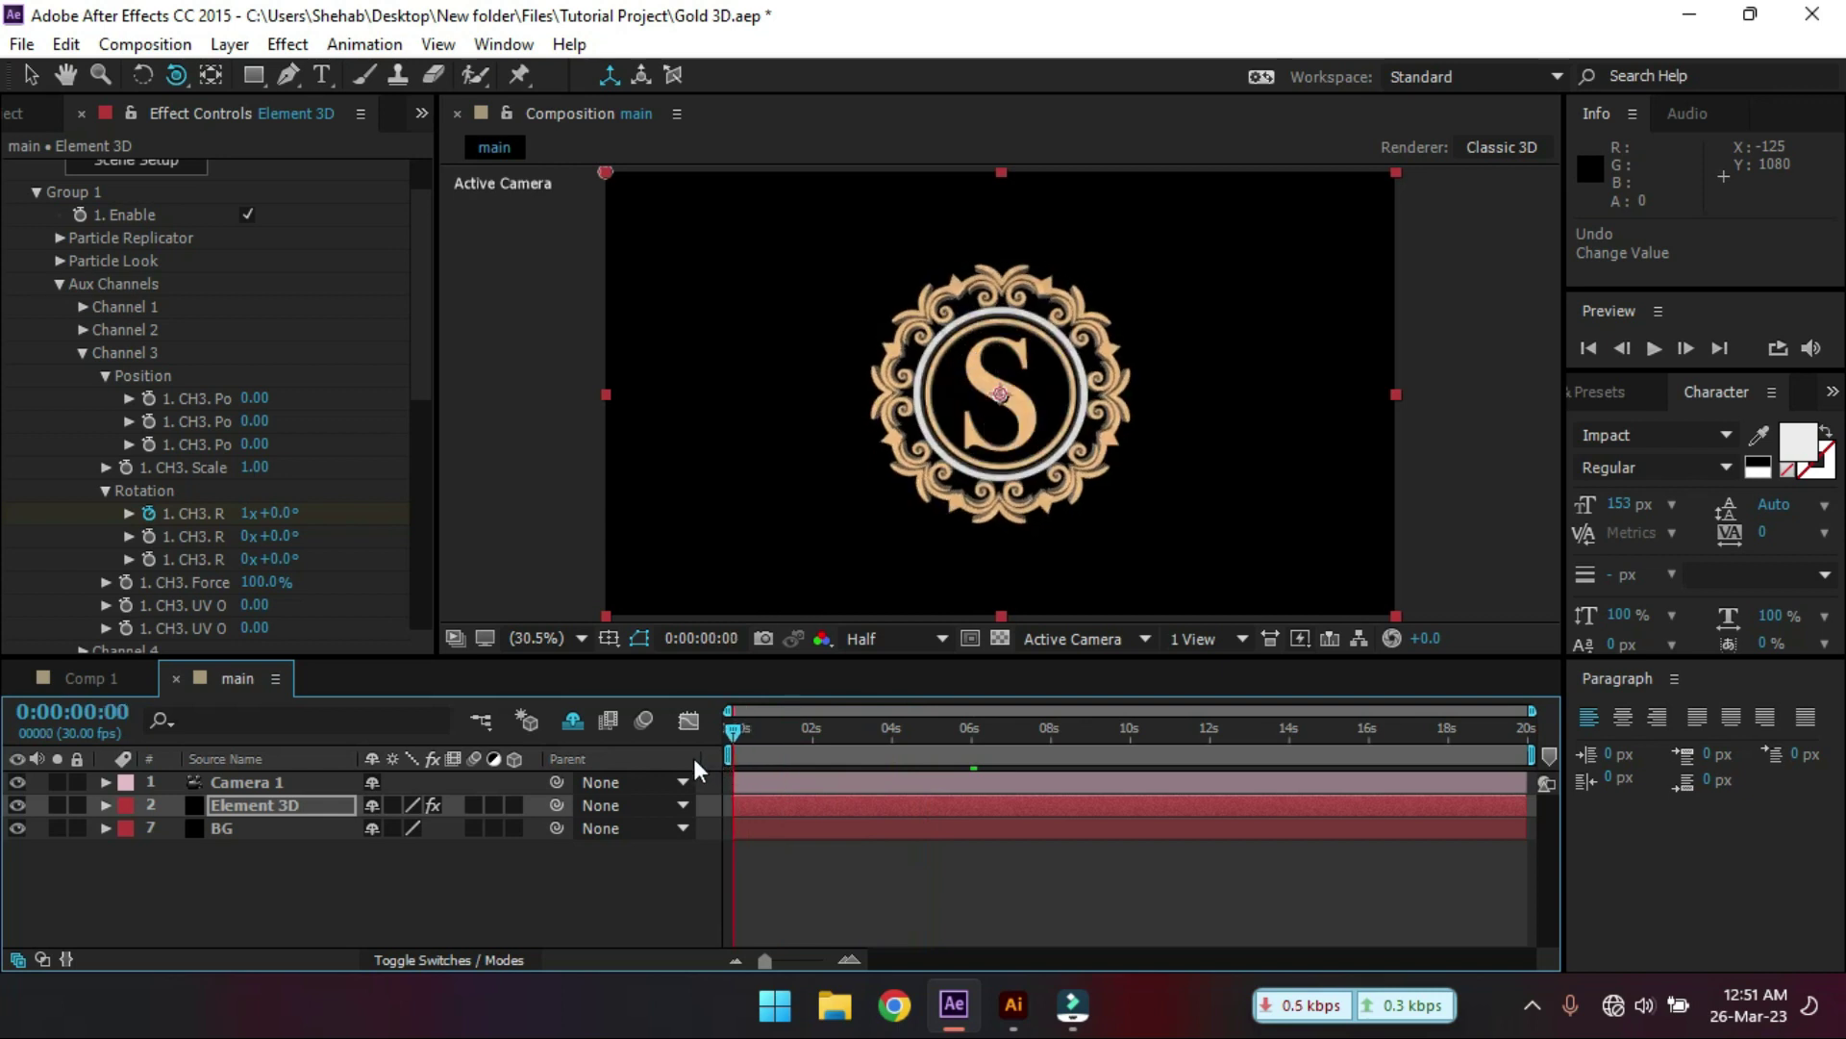
# - Reveal Channel 4's rotation properties and test its Y rotation on the letter S, undoing the test change
pyautogui.click(82, 353)
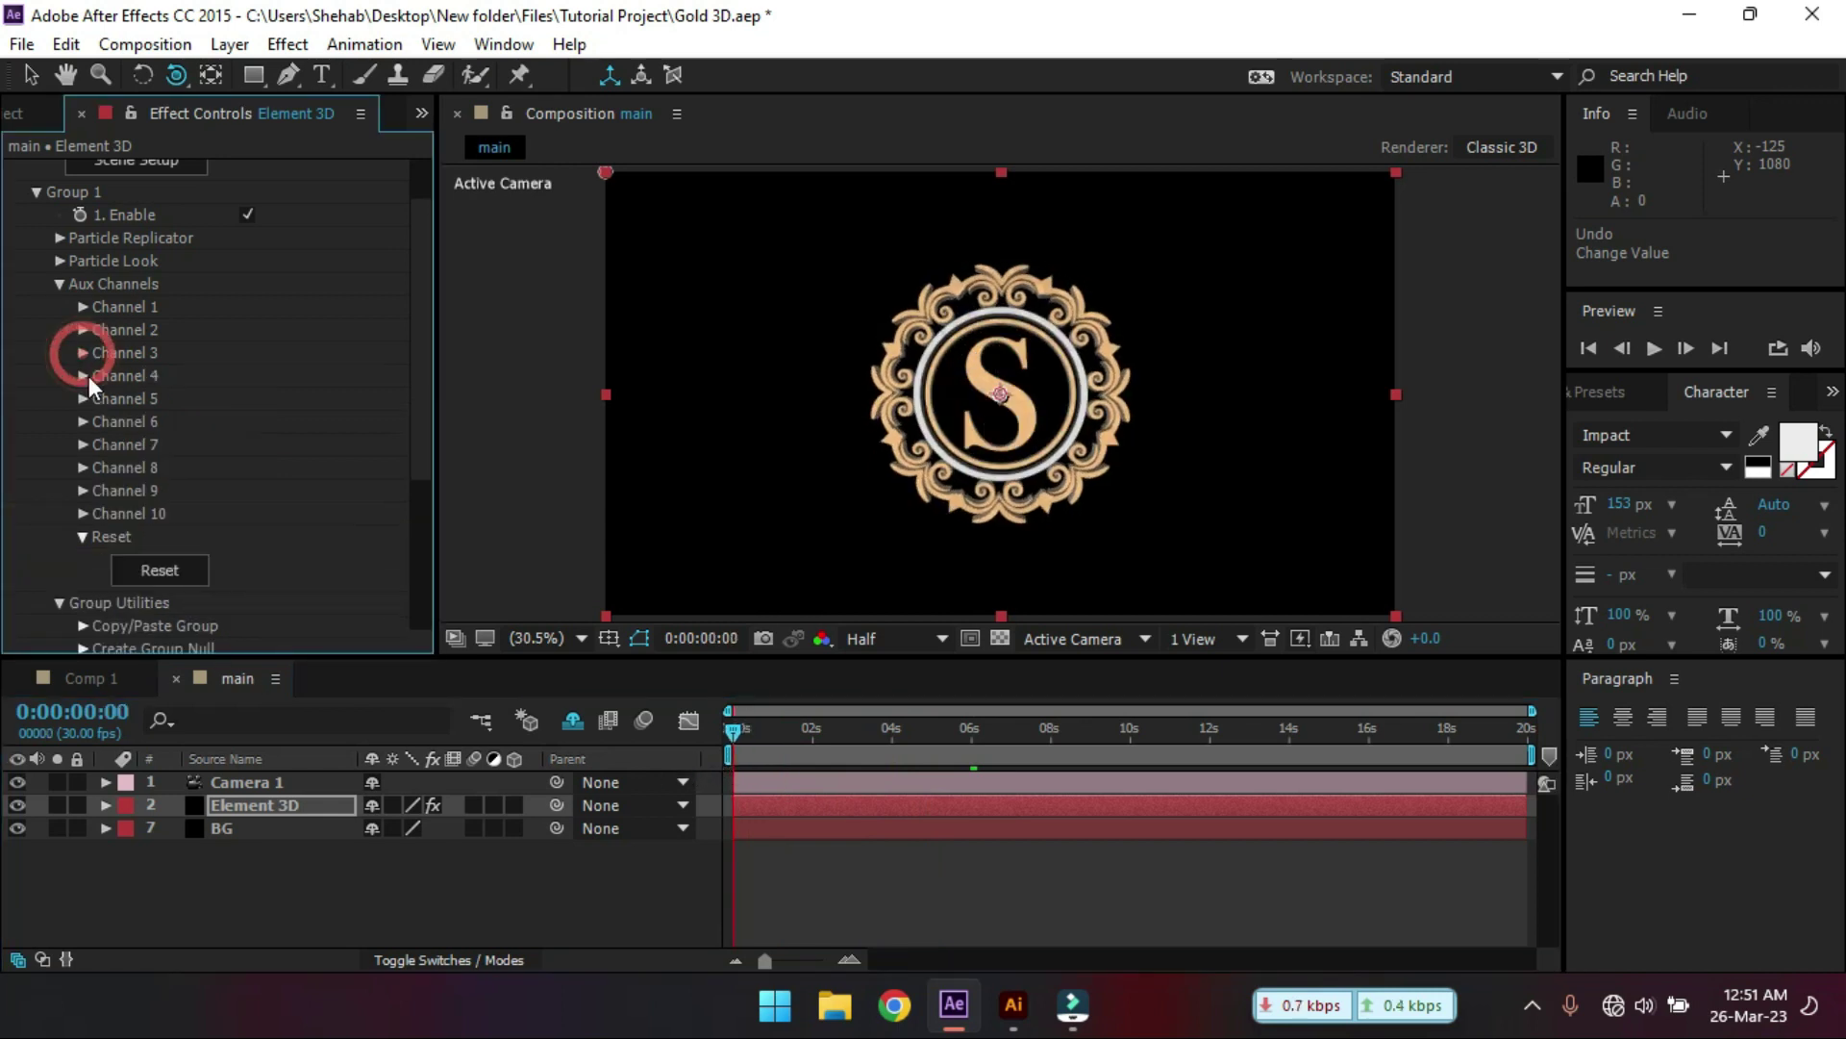
pyautogui.click(83, 376)
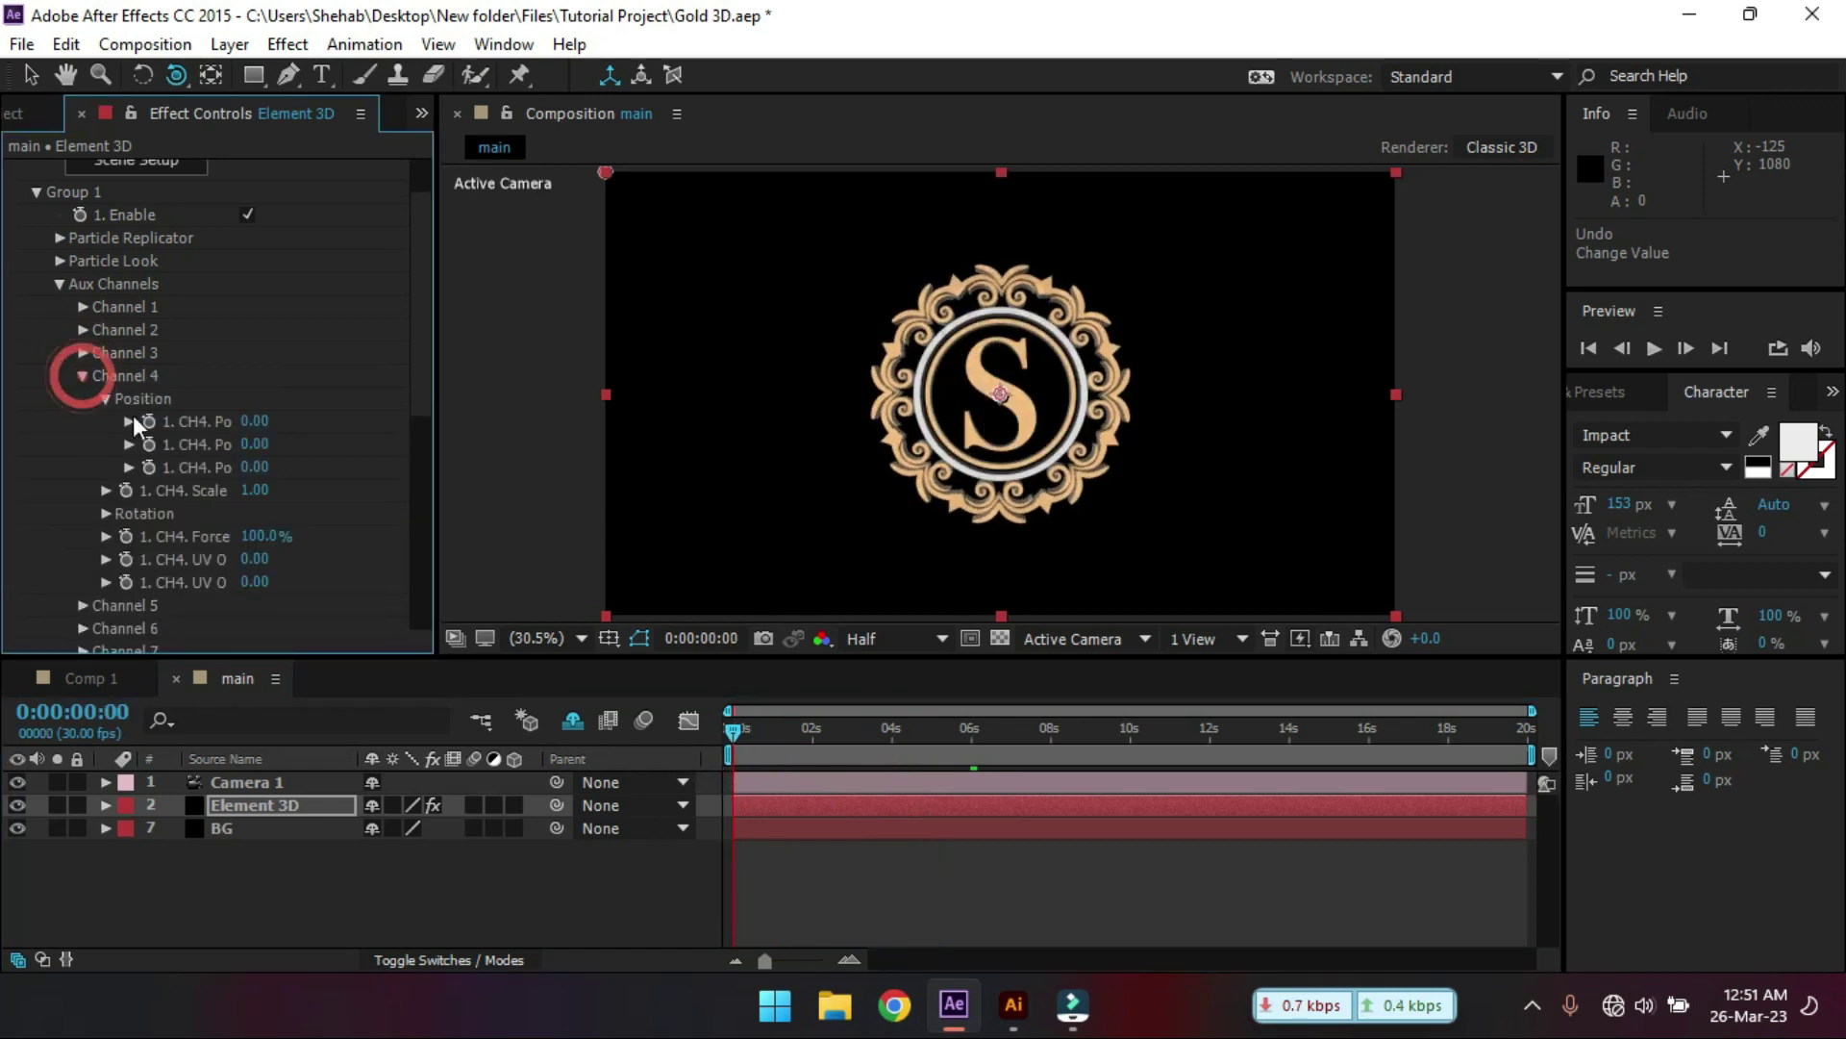
pyautogui.click(106, 514)
pyautogui.moveTo(282, 557); pyautogui.dragTo(189, 581)
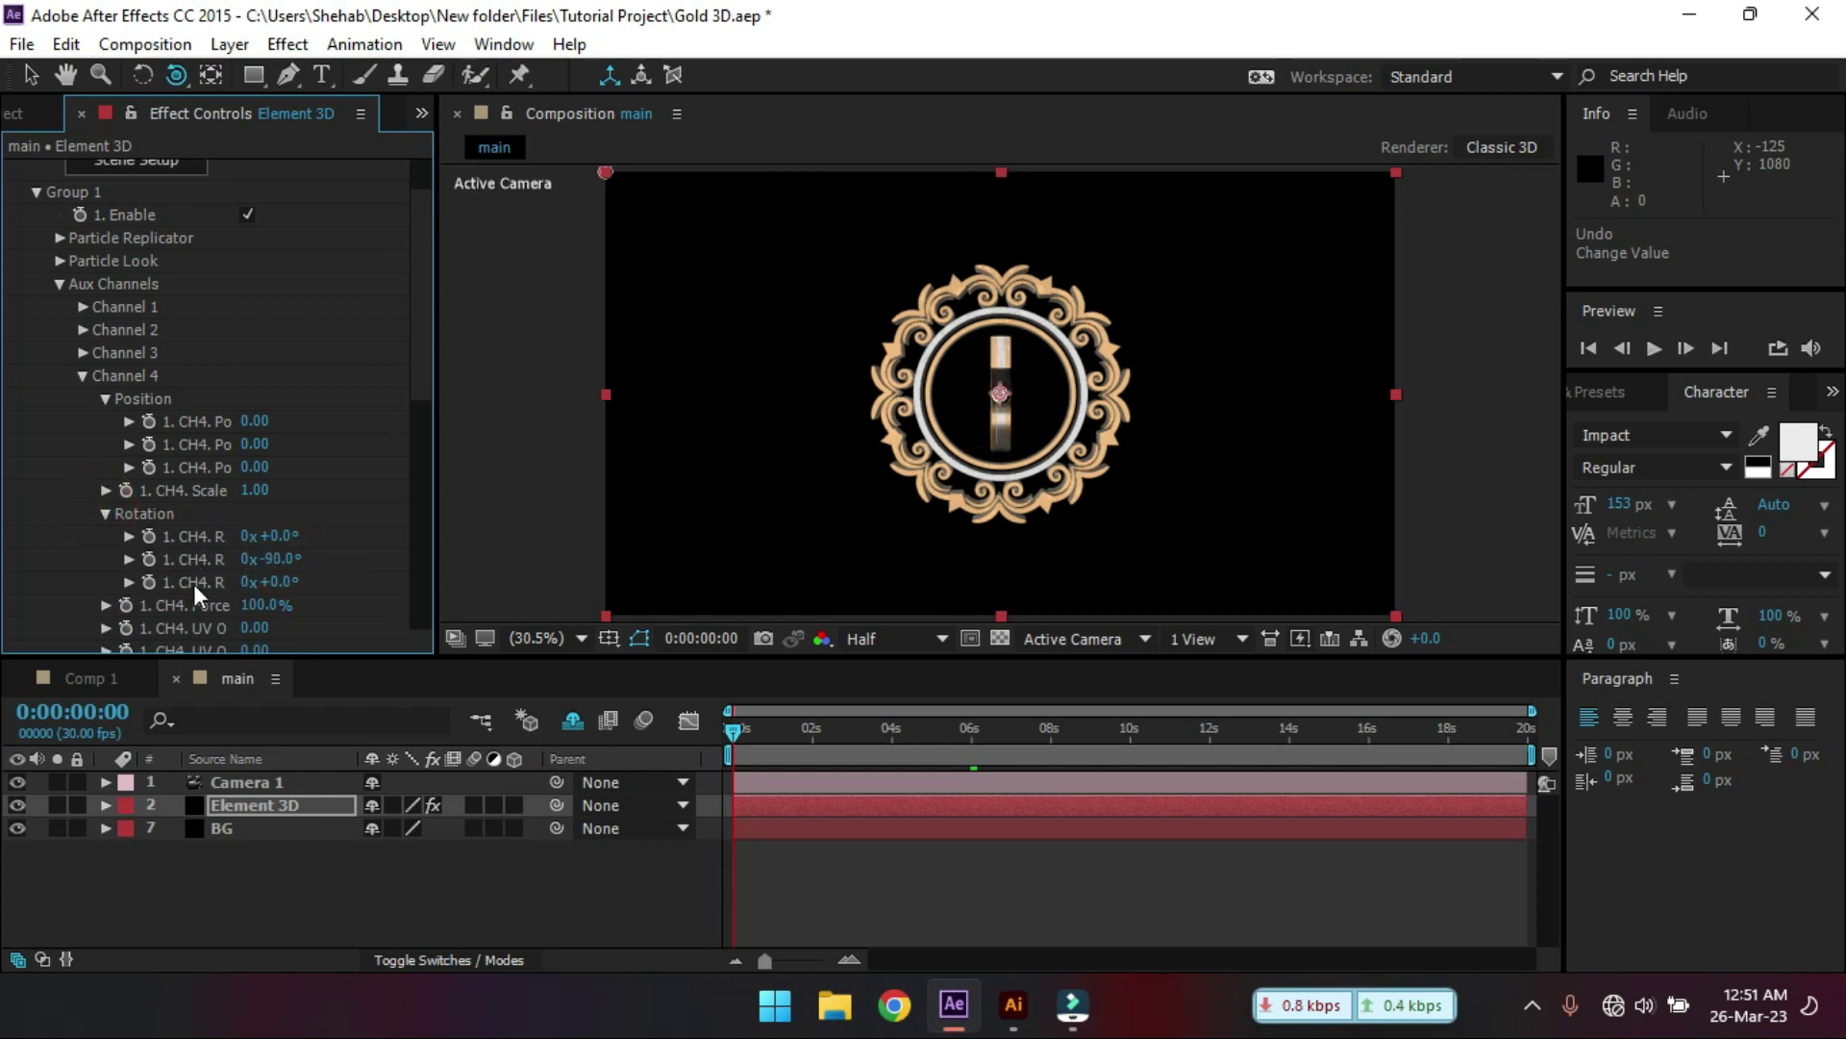
pyautogui.hotkey('ctrl', 'z')
# - Keyframe Channel 4's Y rotation from 0° at the start to 1 revolution at 0:00:08:01, and return to the start
pyautogui.click(147, 559)
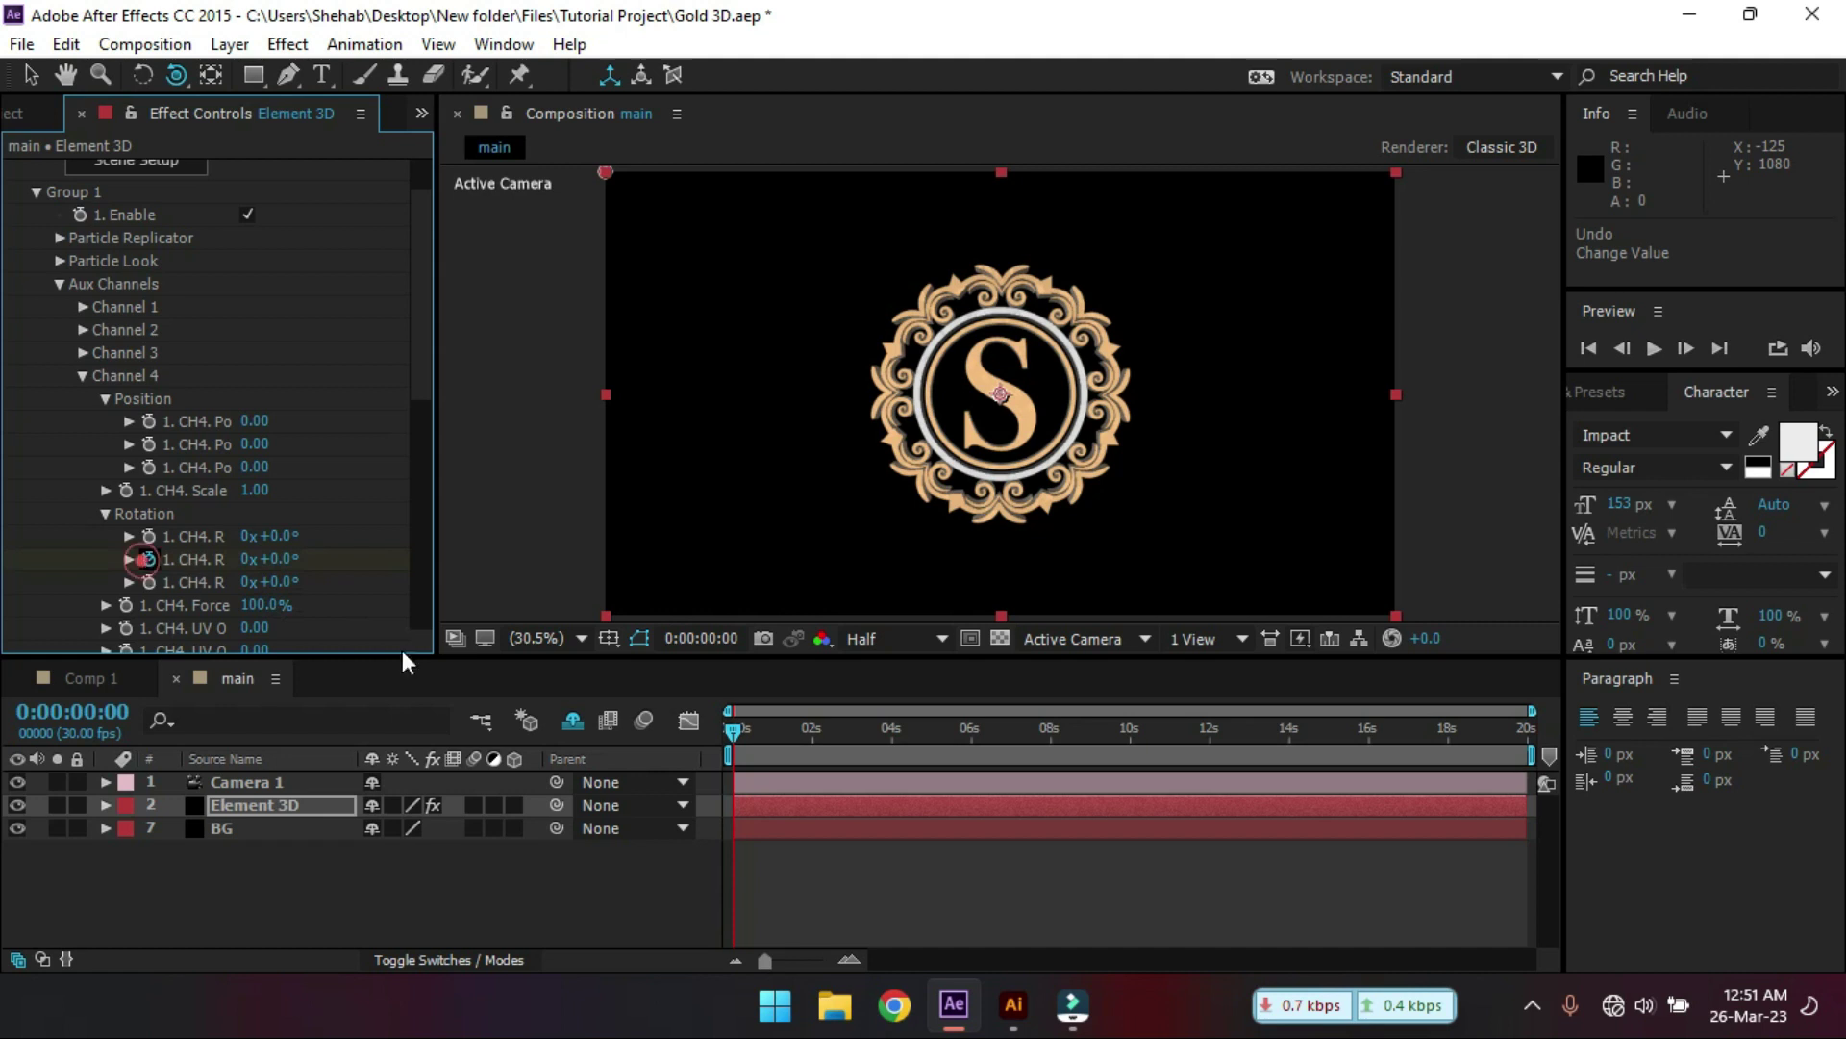
pyautogui.click(1051, 748)
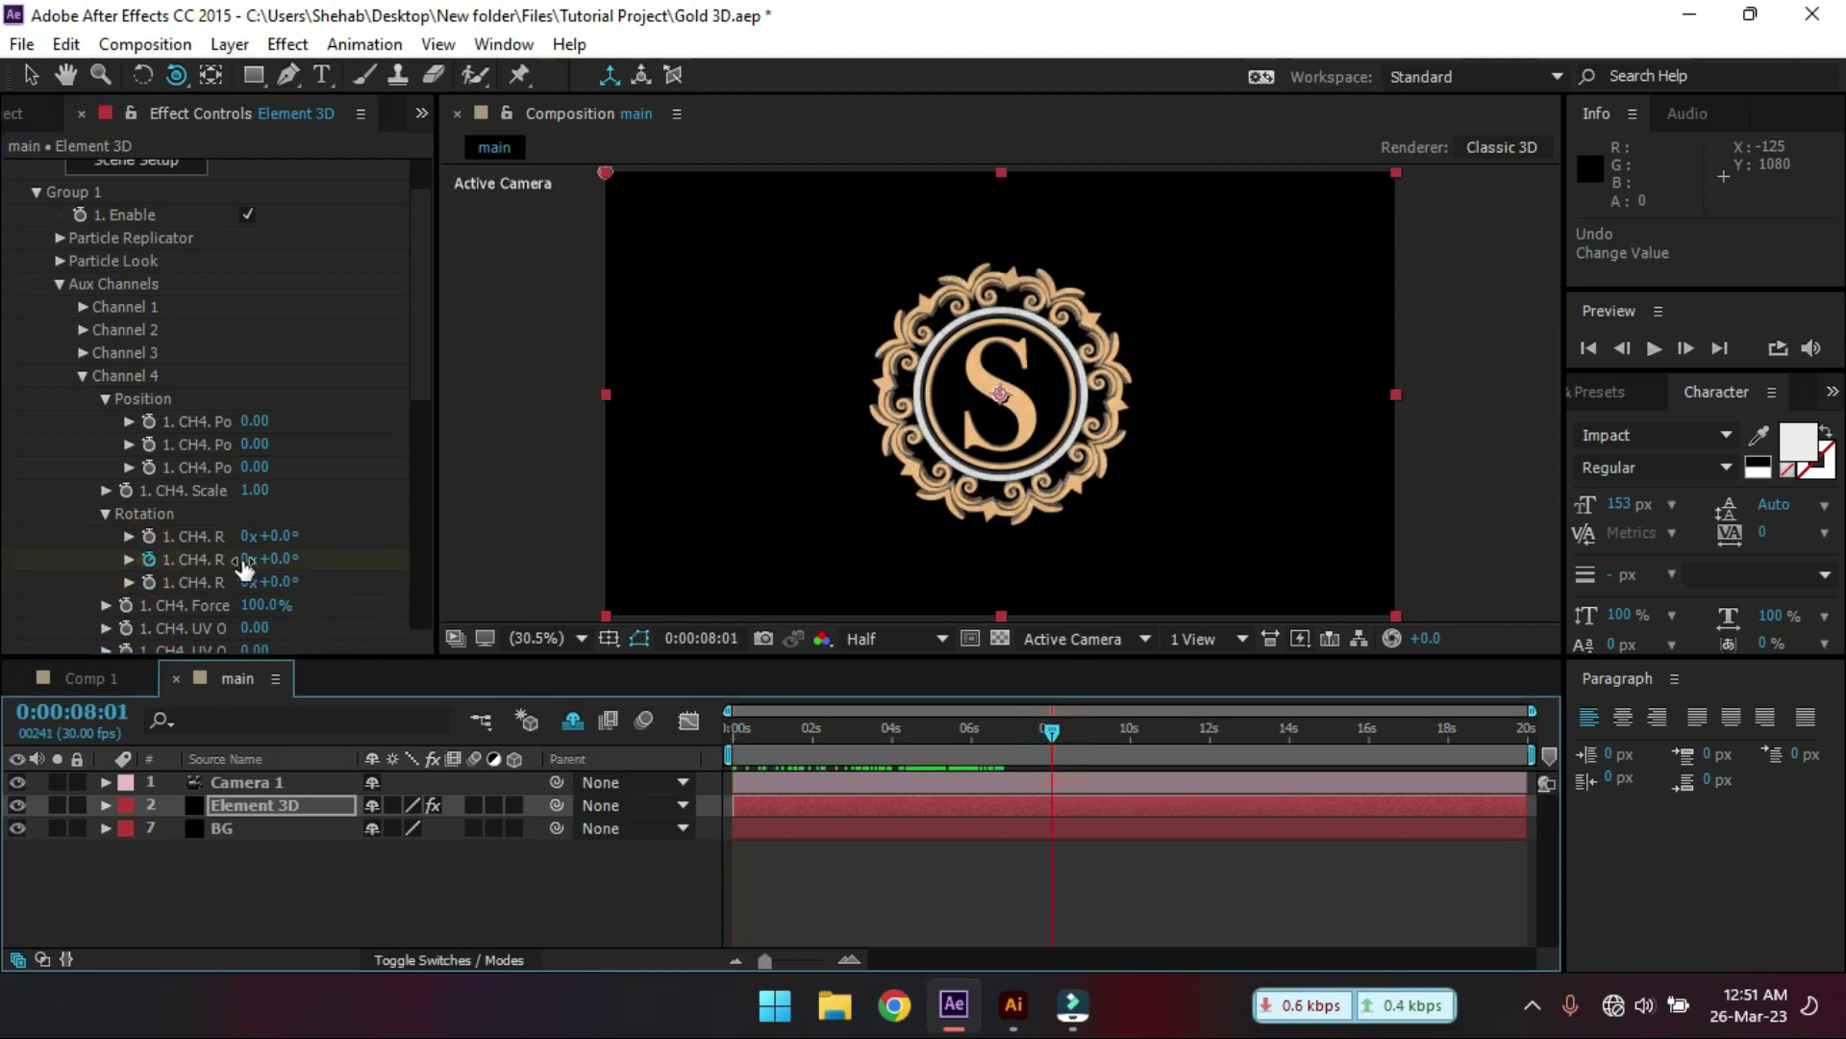
pyautogui.click(279, 559)
pyautogui.write('1')
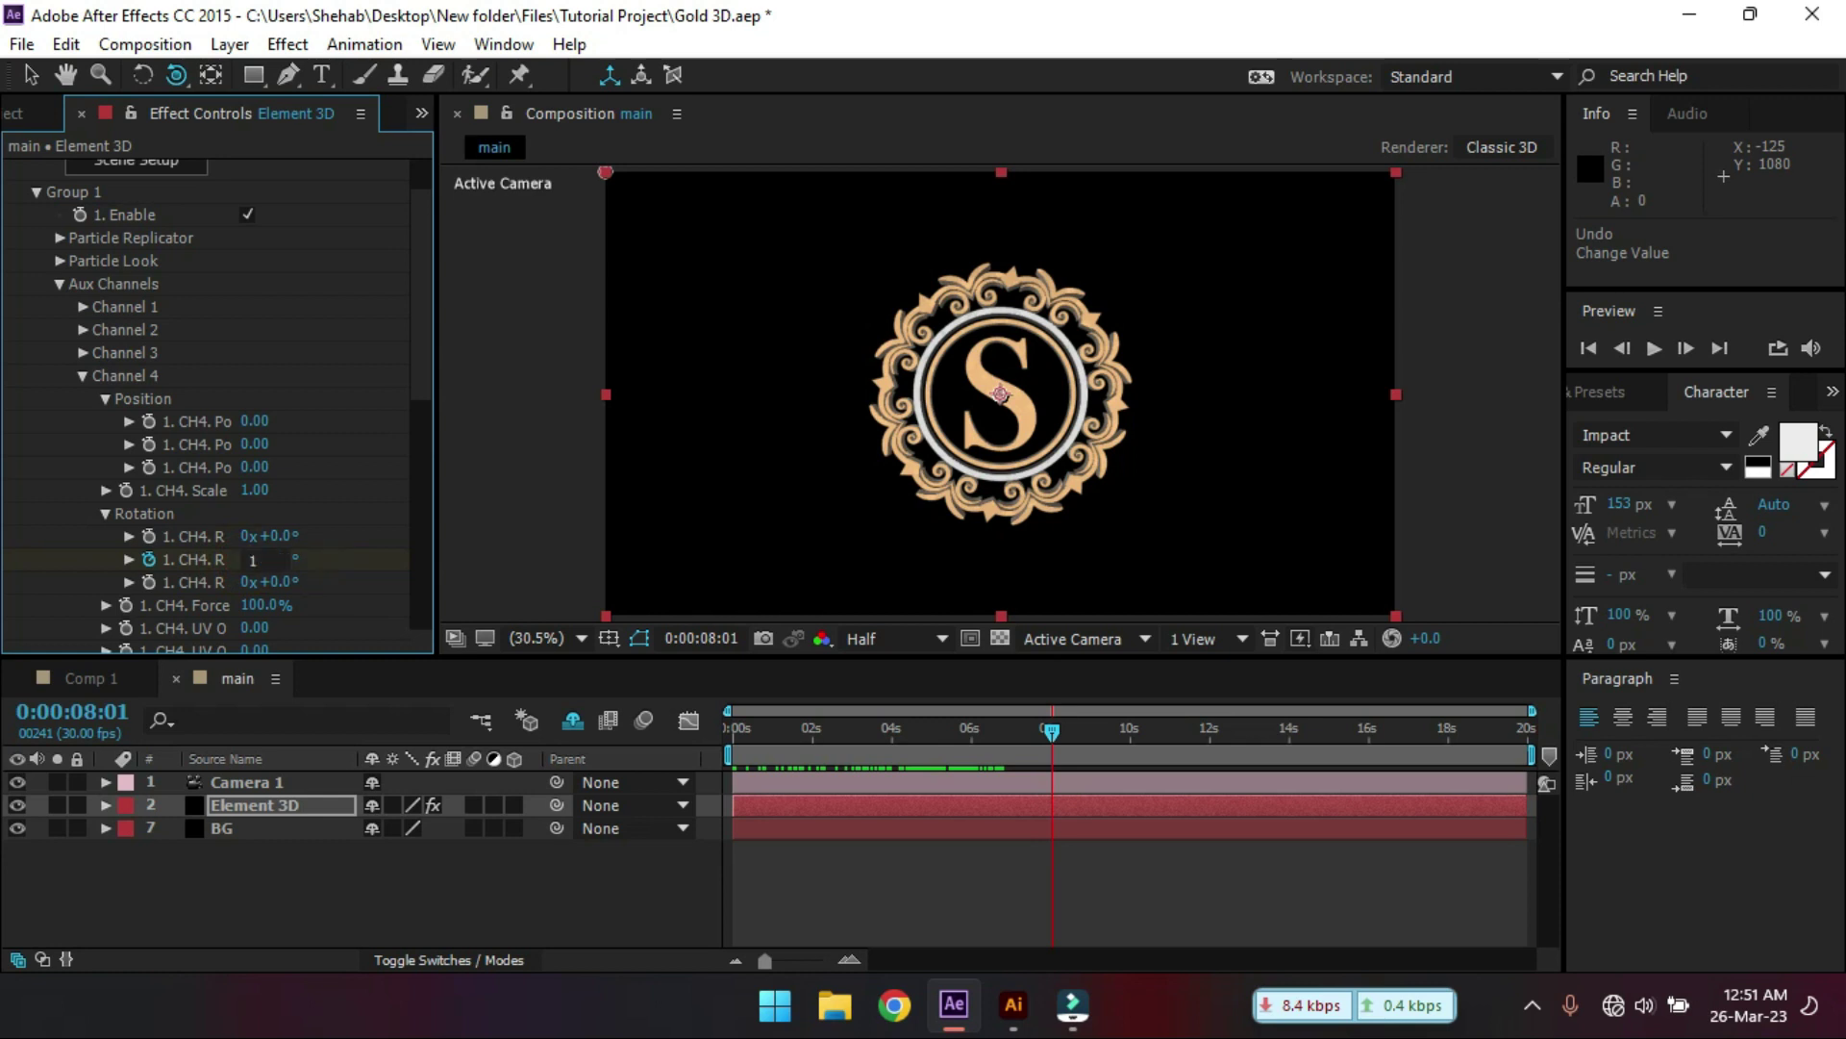
pyautogui.press('Return')
pyautogui.moveTo(1049, 731); pyautogui.dragTo(726, 733)
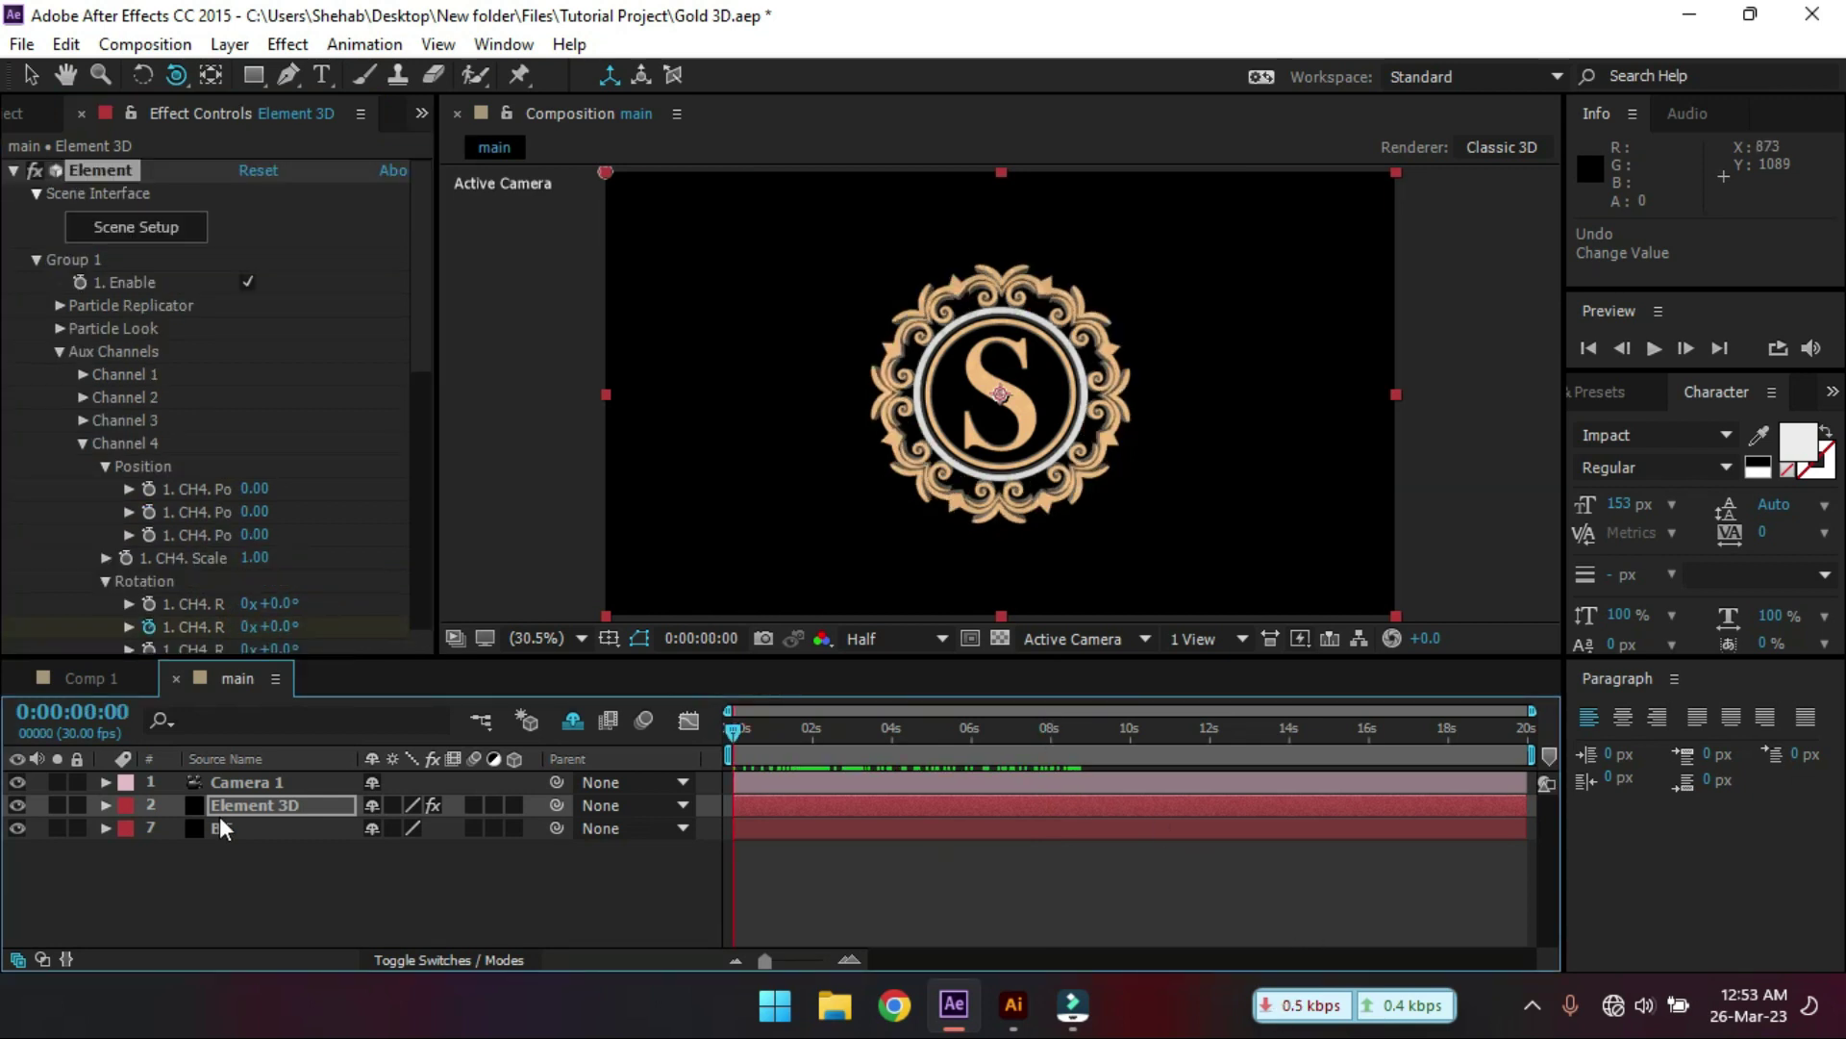
# - Add Point of Interest and Position keyframes to Camera 1 at the start and move them to about 10 seconds
pyautogui.click(245, 779)
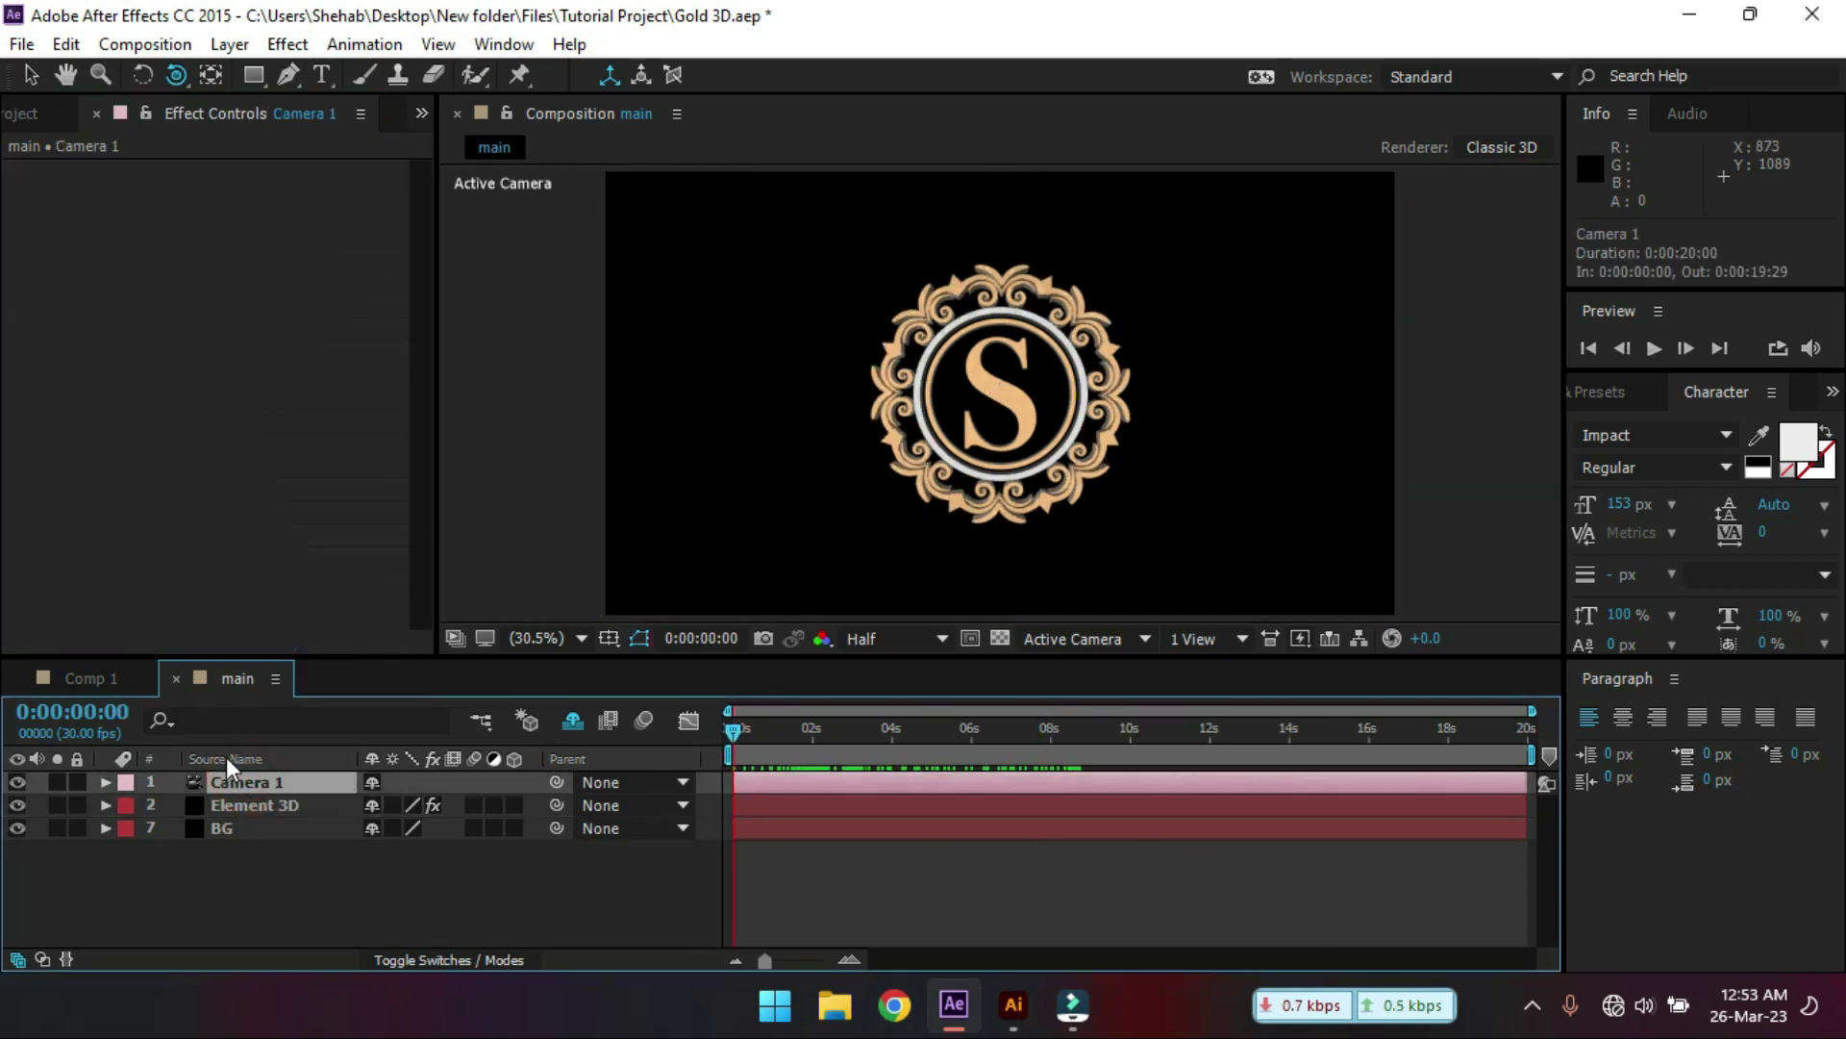
pyautogui.press('p')
pyautogui.hotkey('shift', 'a')
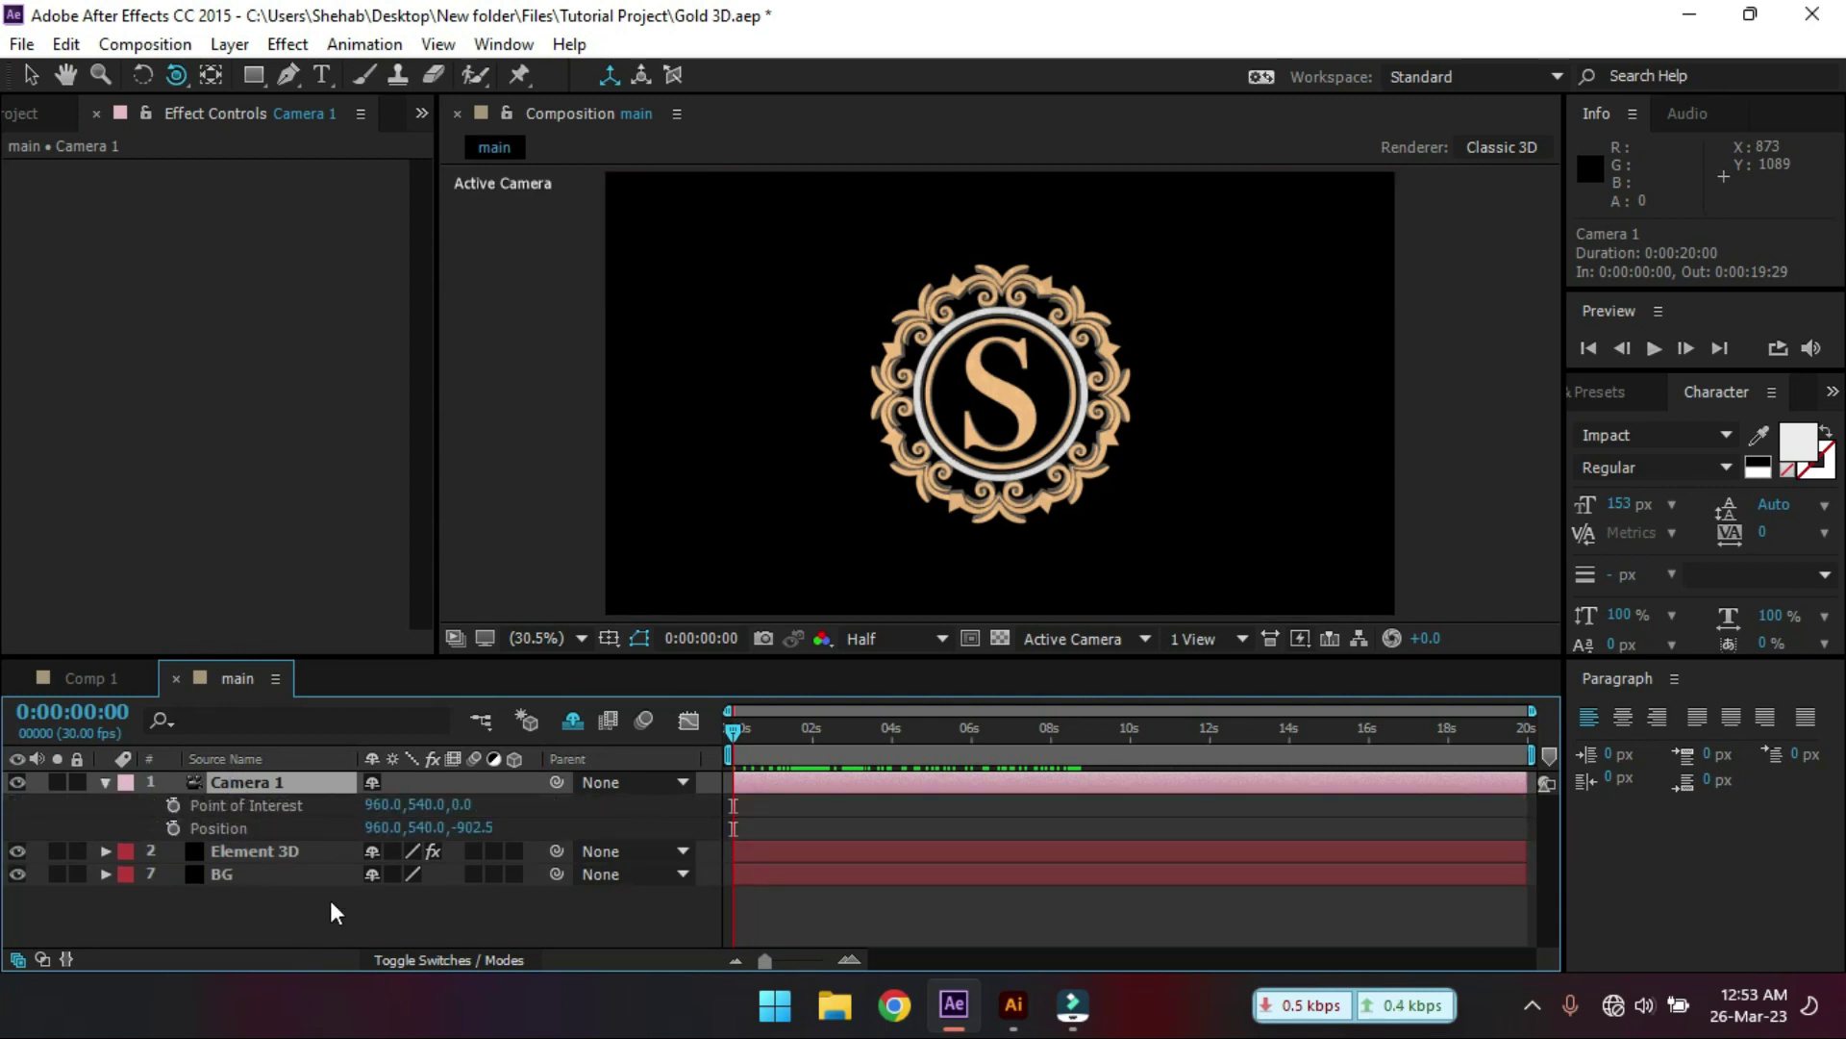
pyautogui.click(173, 804)
pyautogui.click(173, 827)
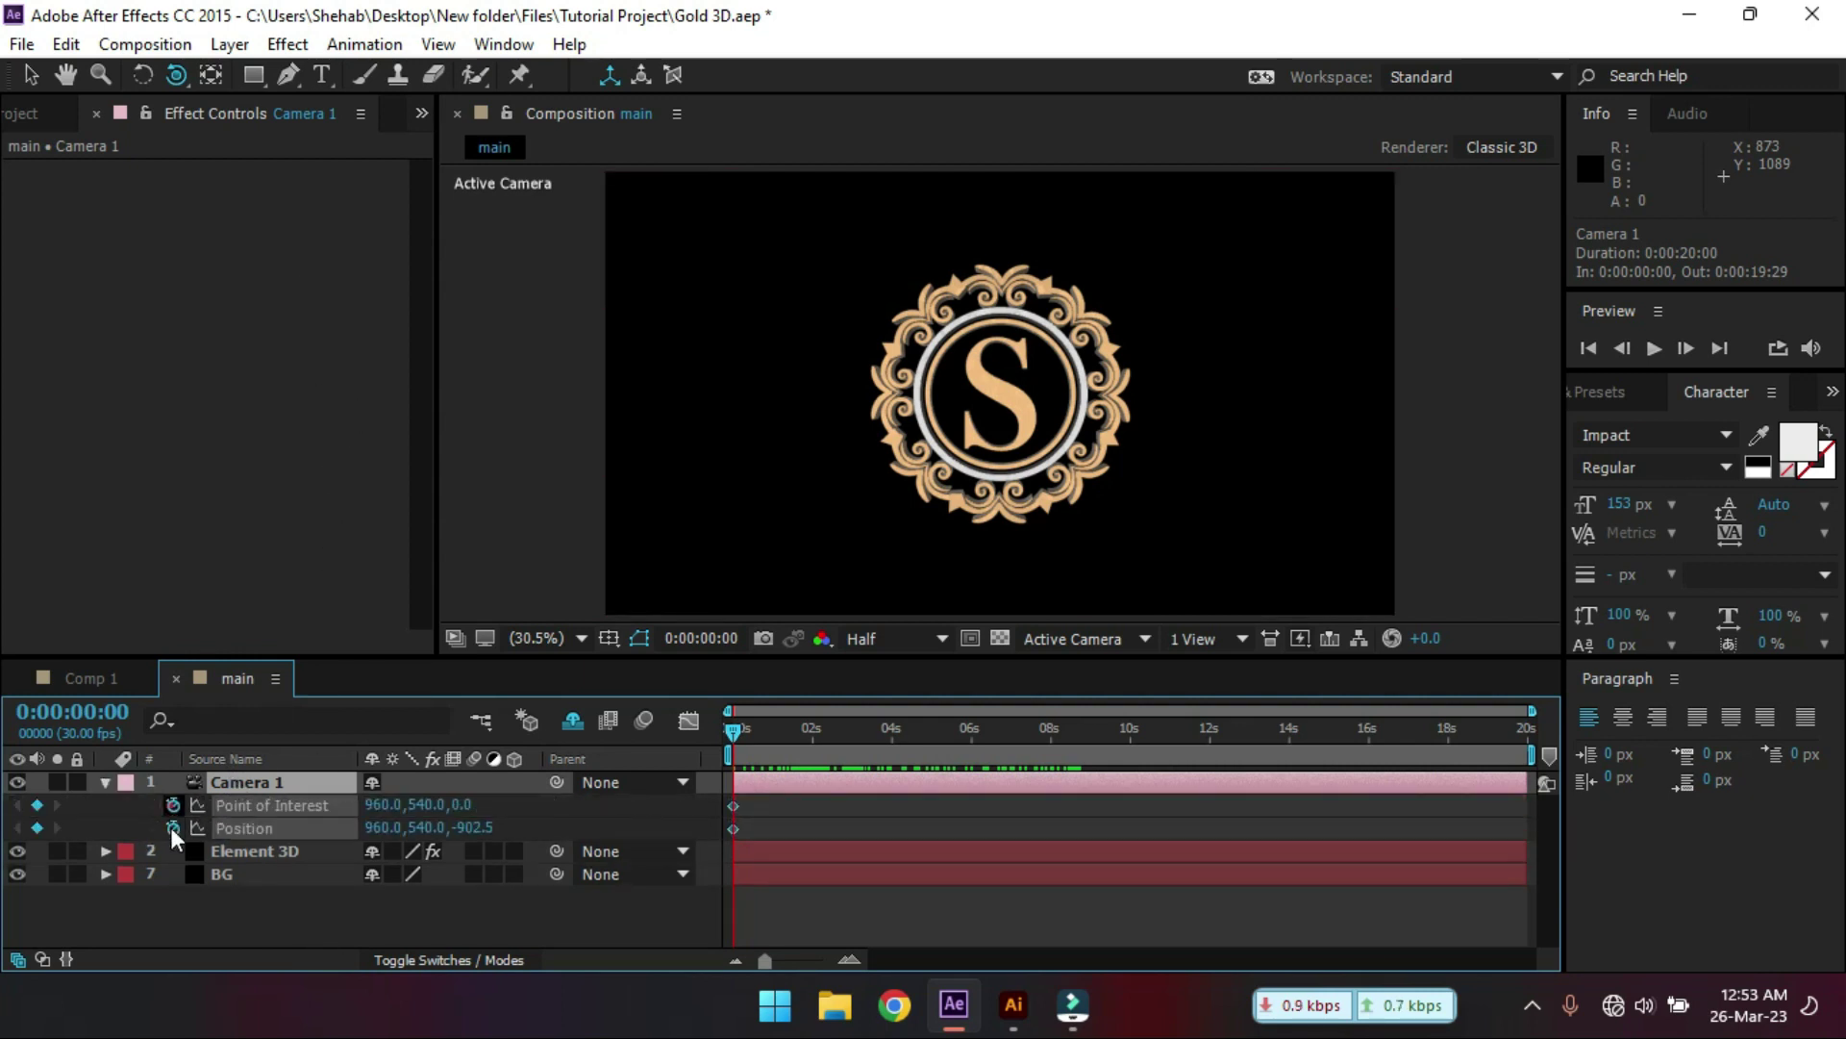
pyautogui.click(1132, 746)
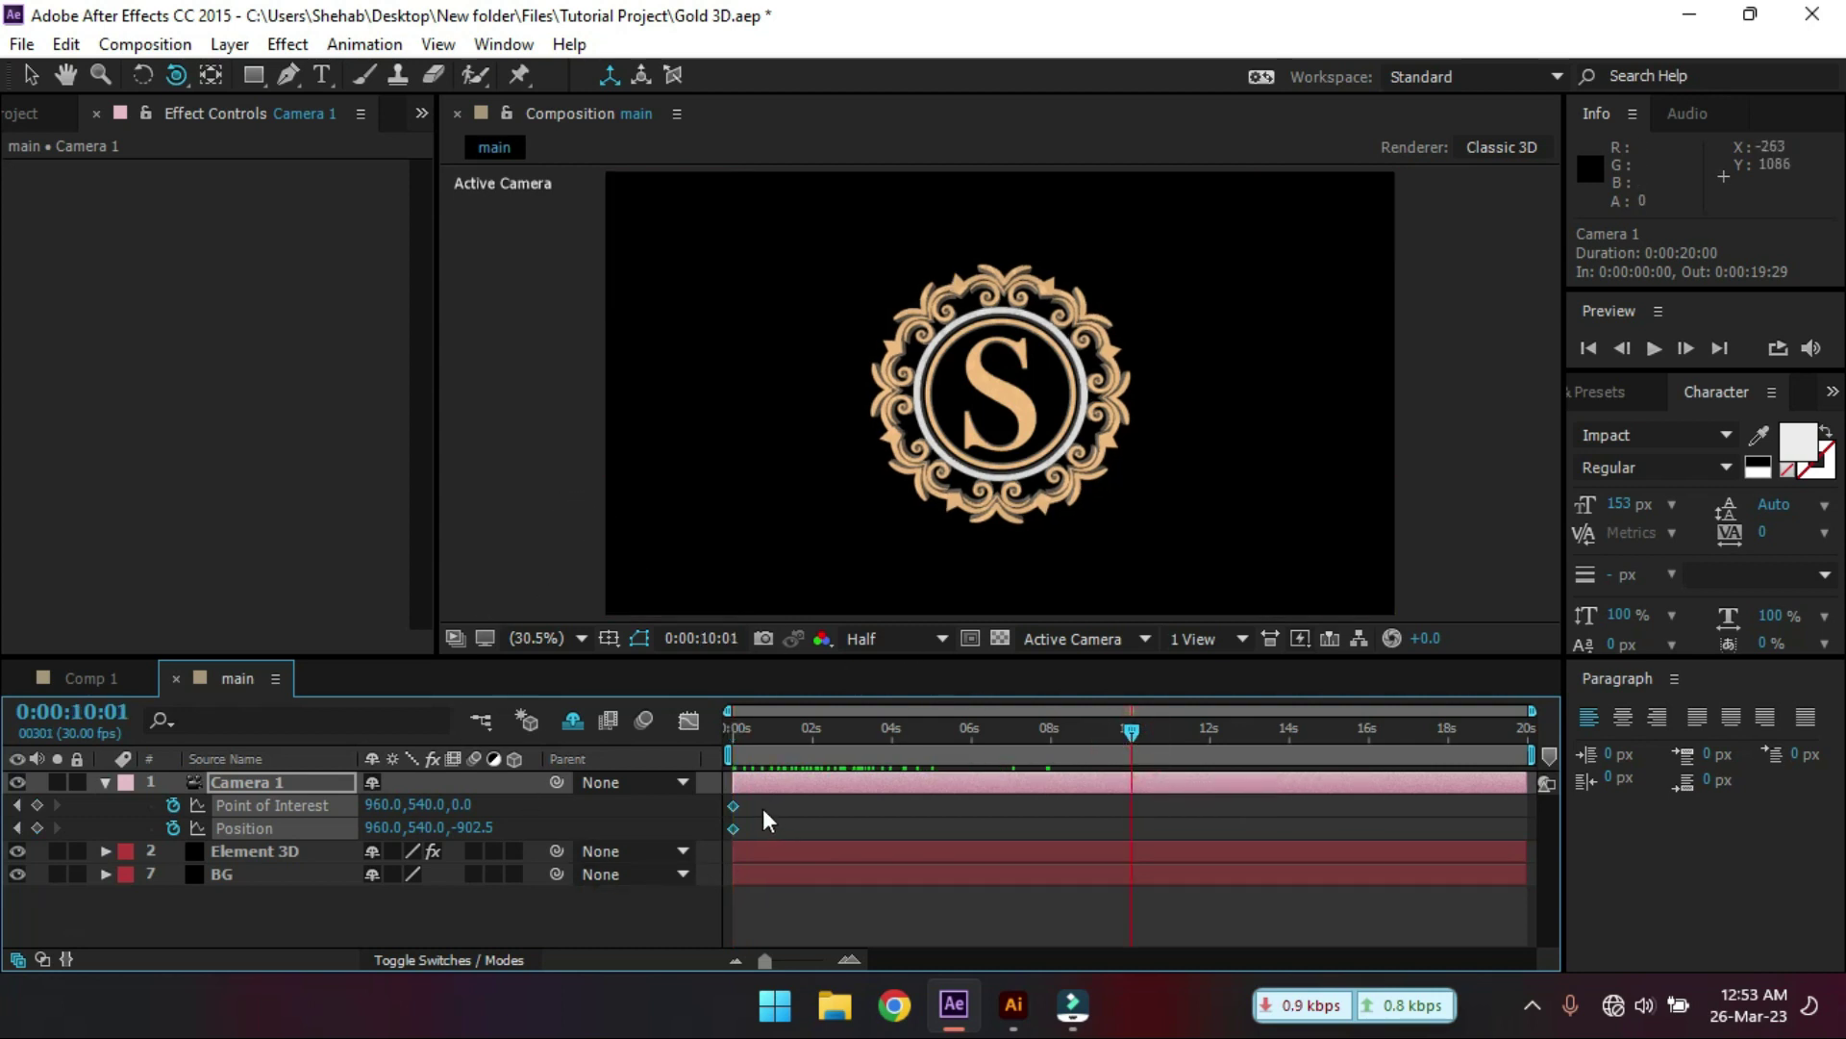
pyautogui.moveTo(763, 808); pyautogui.dragTo(1133, 816)
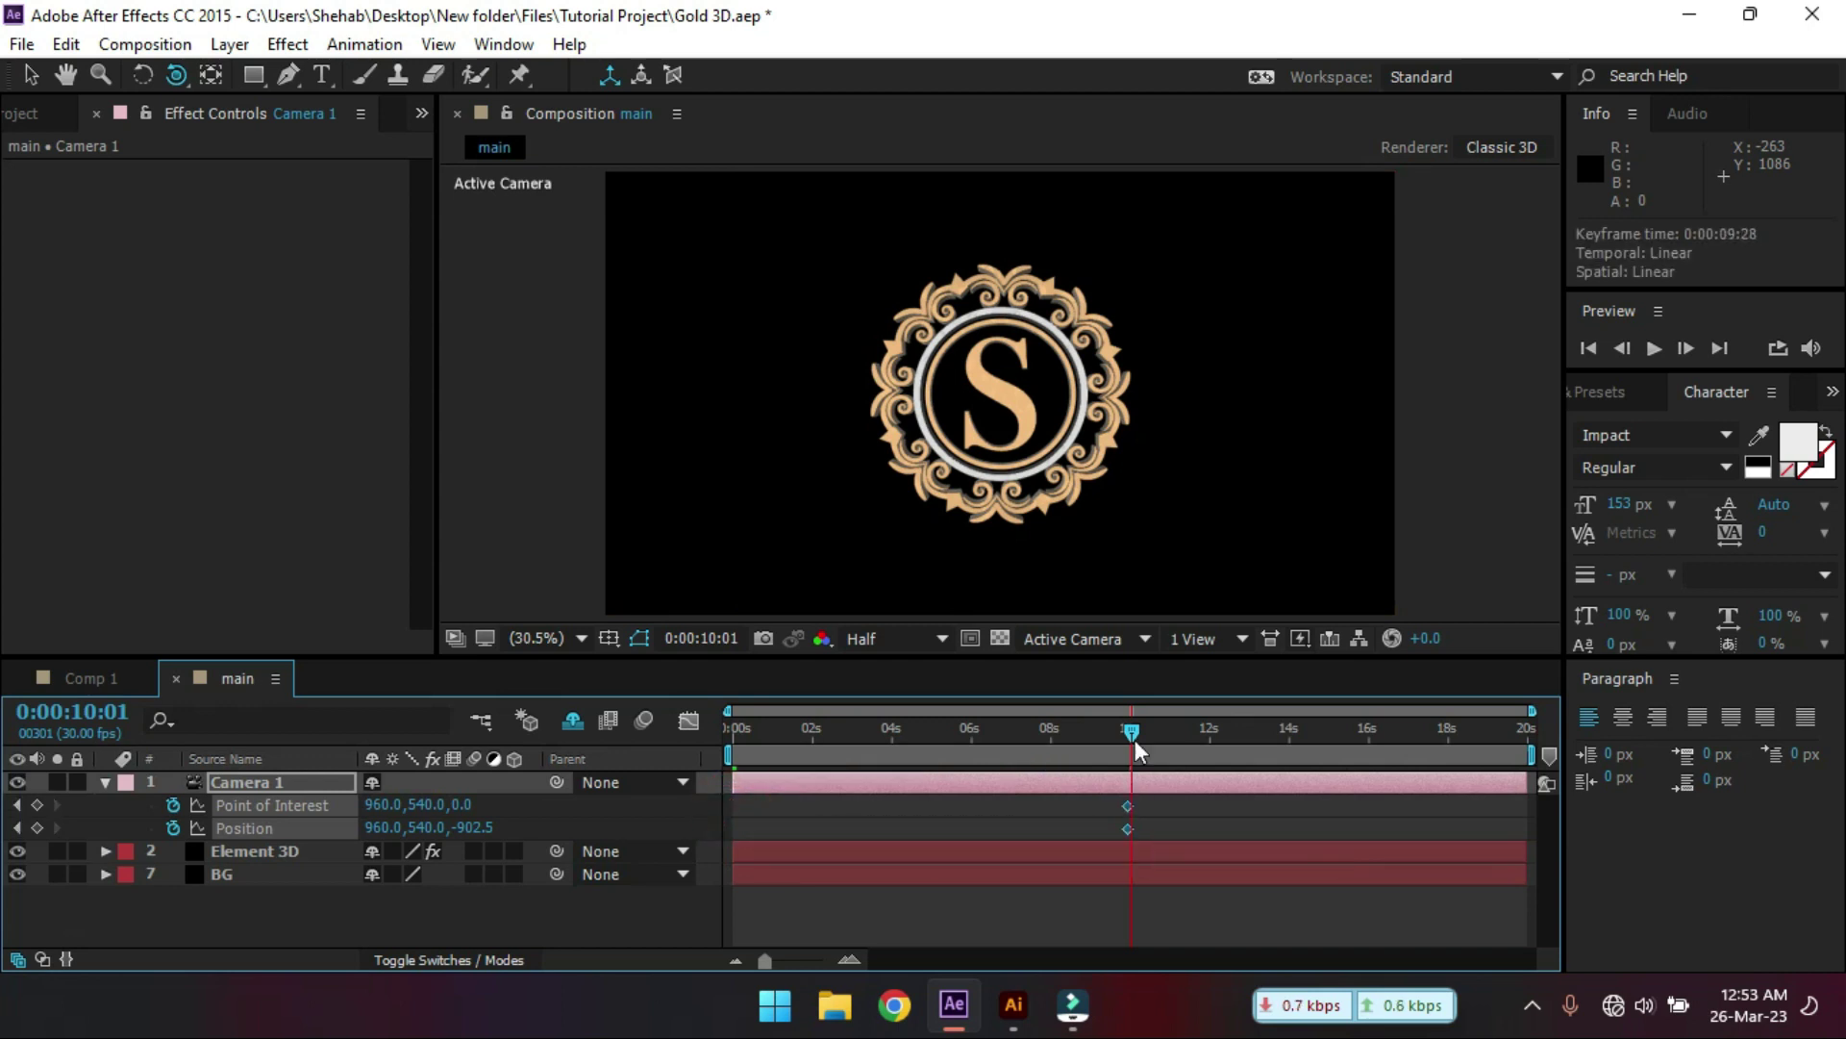
# - At the start, dolly Camera 1 in to a Z position of about -383 with the Track Z Camera tool, and scrub the zoom-out
pyautogui.click(1131, 736)
pyautogui.press('Home')
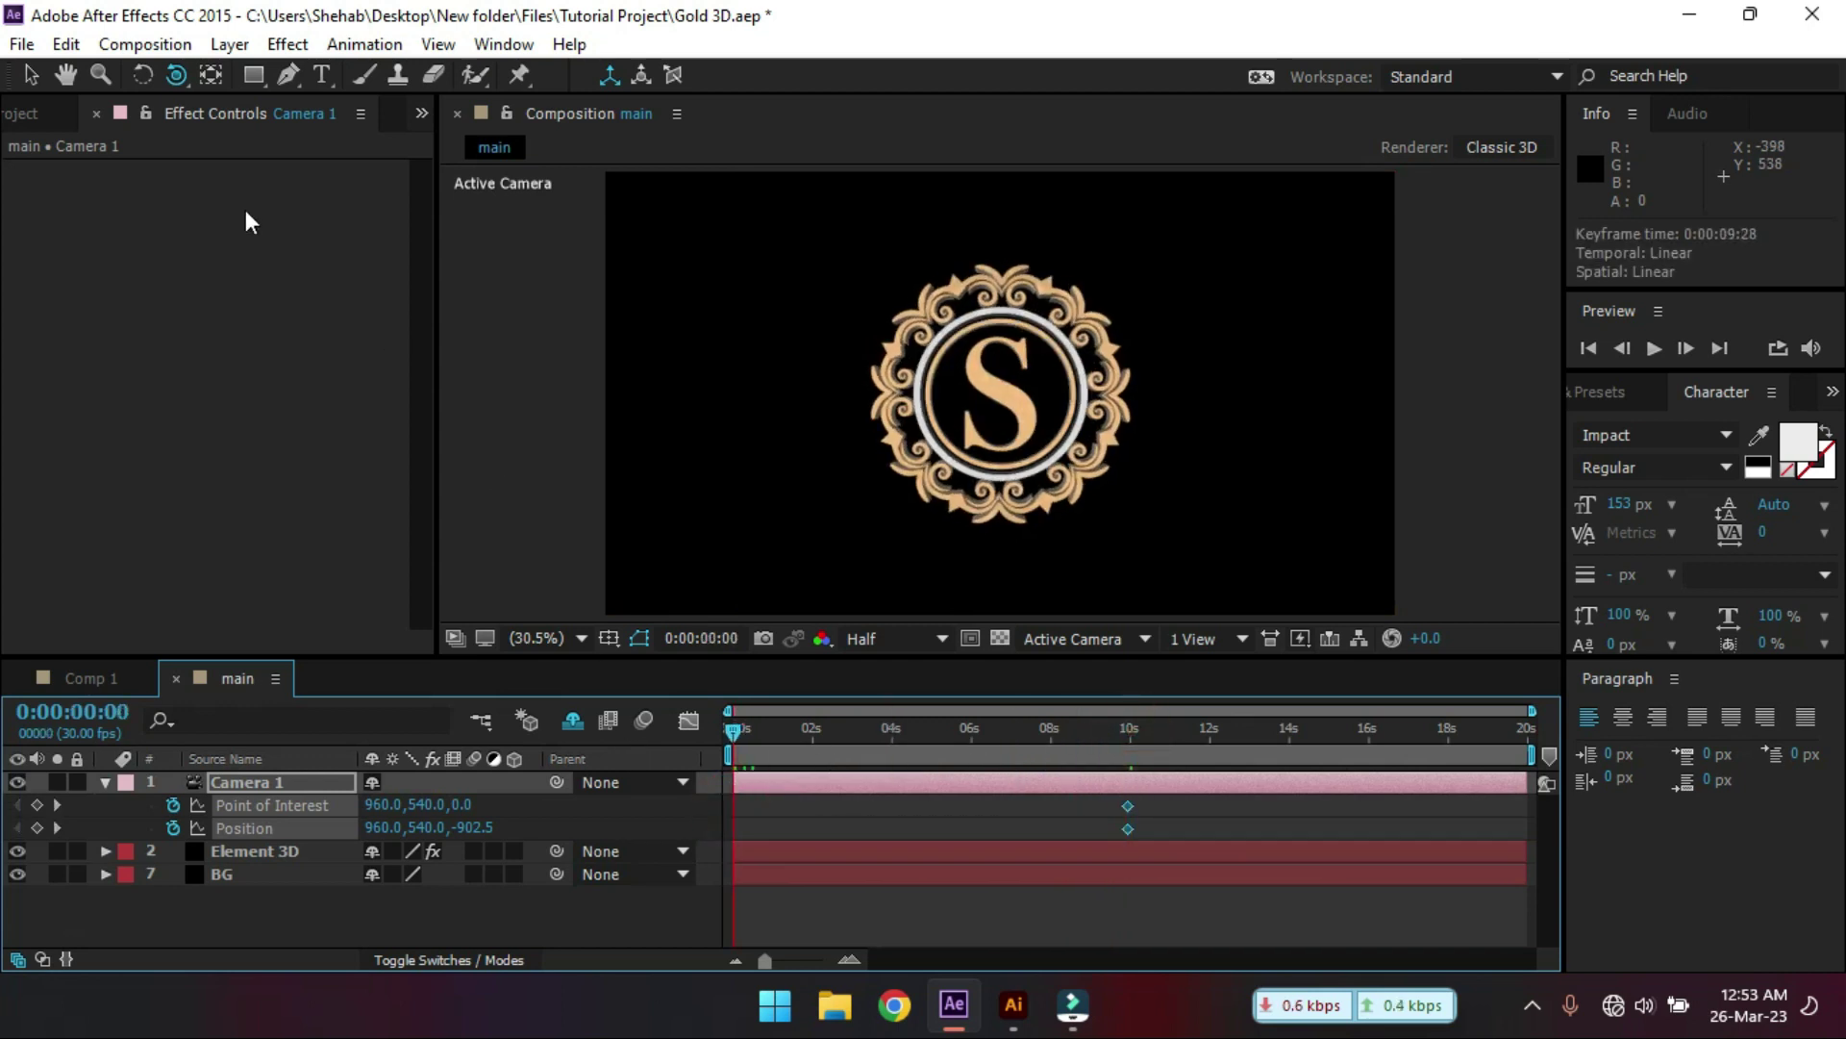
pyautogui.moveTo(176, 74); pyautogui.dragTo(273, 164)
pyautogui.moveTo(1044, 416); pyautogui.dragTo(1005, 500)
pyautogui.click(558, 920)
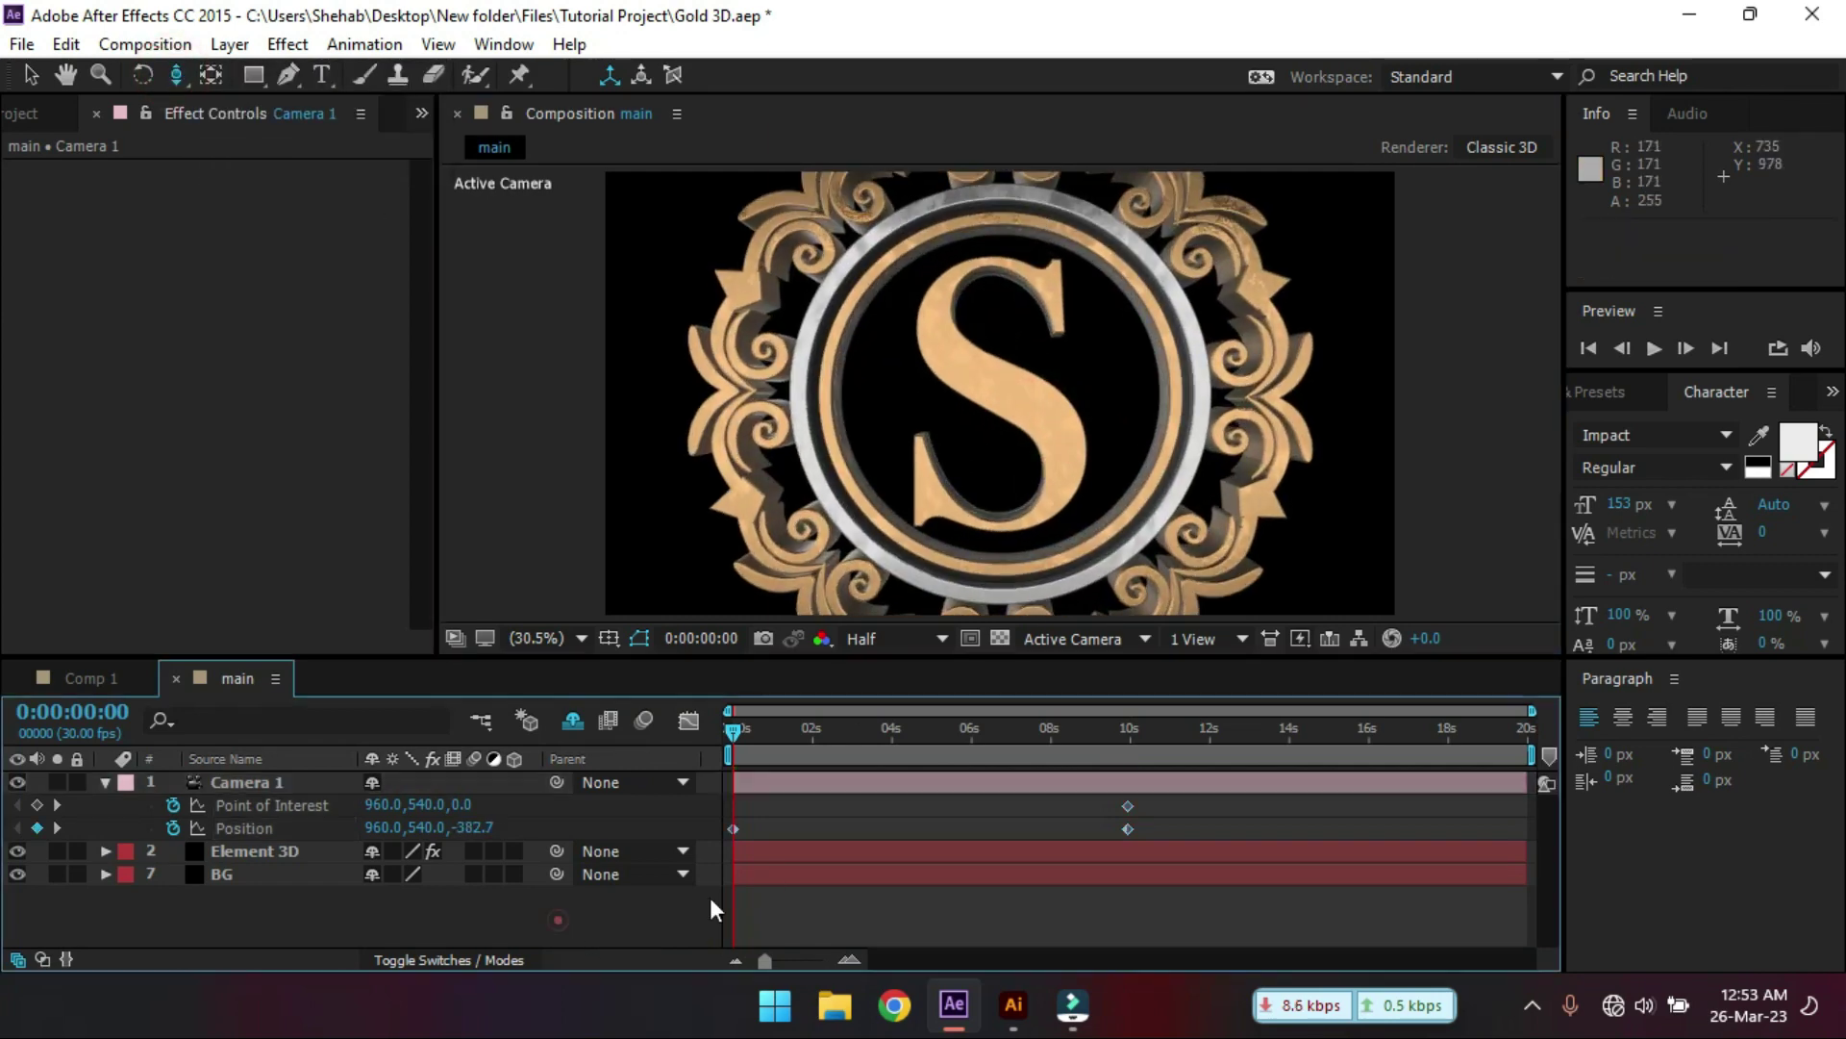
pyautogui.moveTo(726, 712); pyautogui.dragTo(1106, 752)
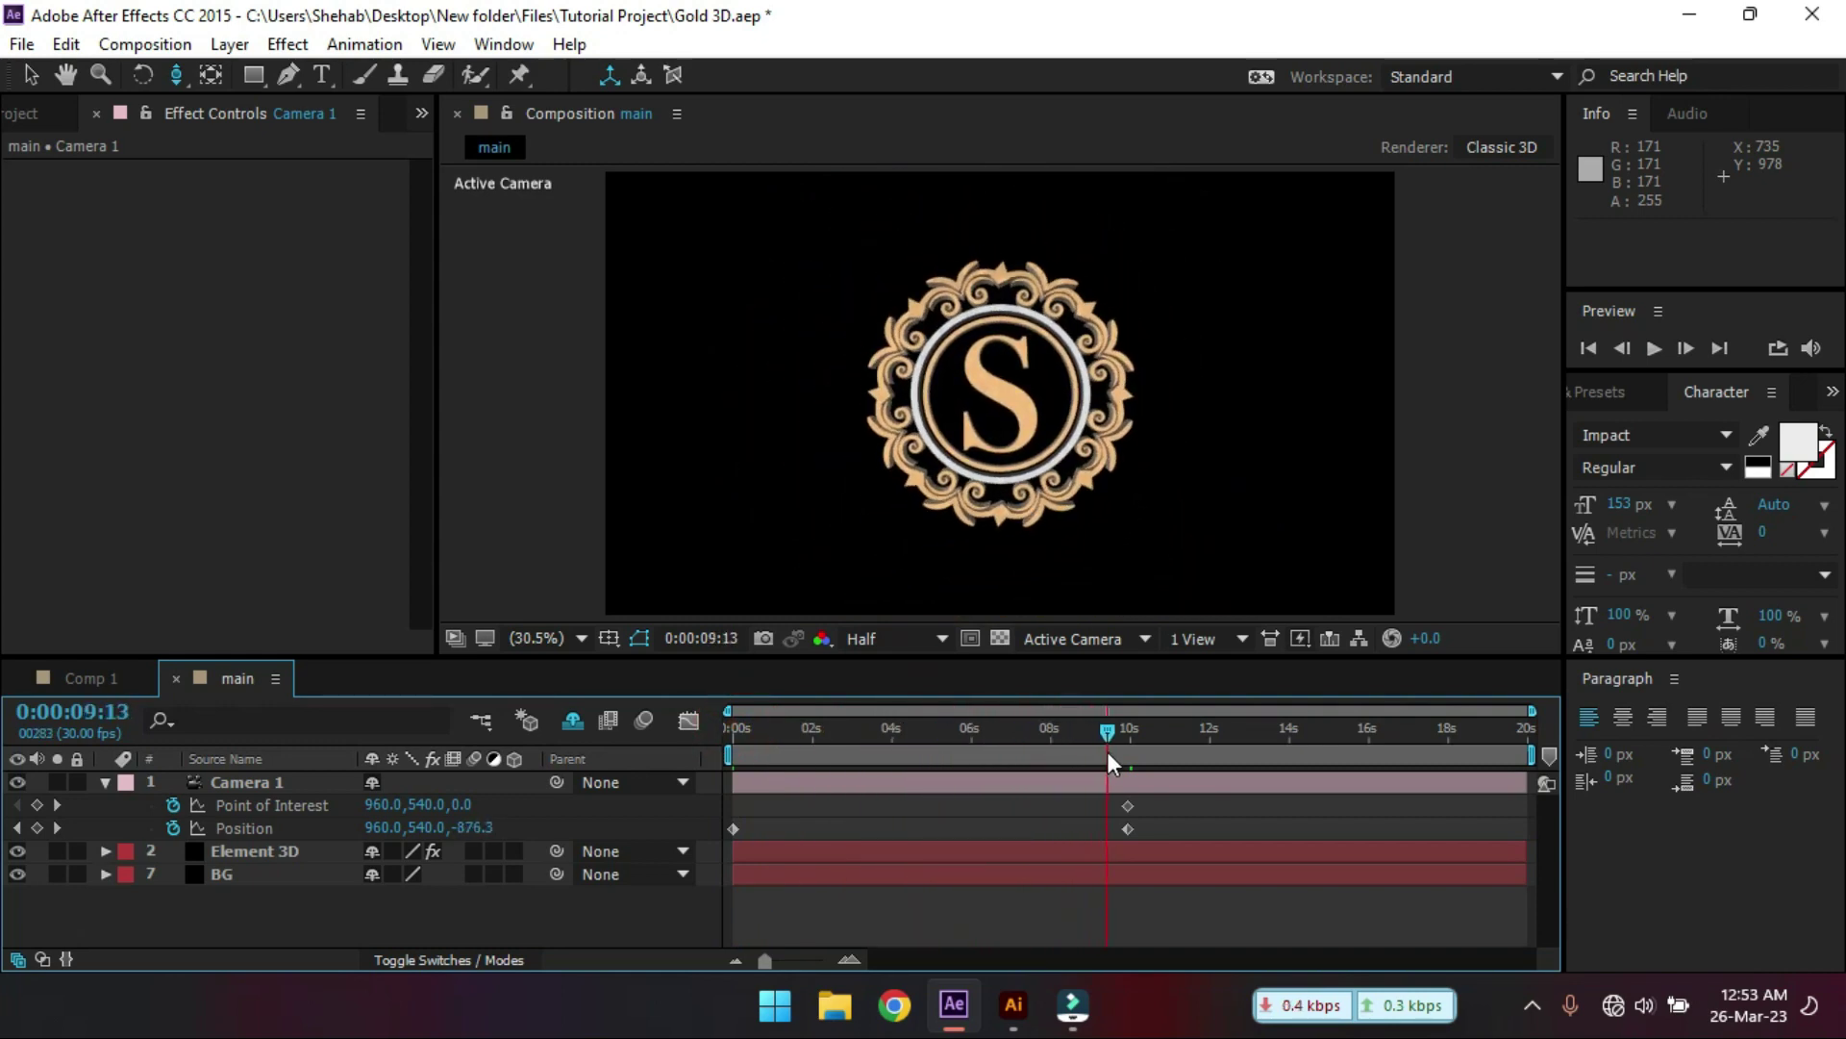
# - Create an adjustment layer above the camera and apply the RG Magic Bullet Looks effect to it
pyautogui.rightClick(255, 910)
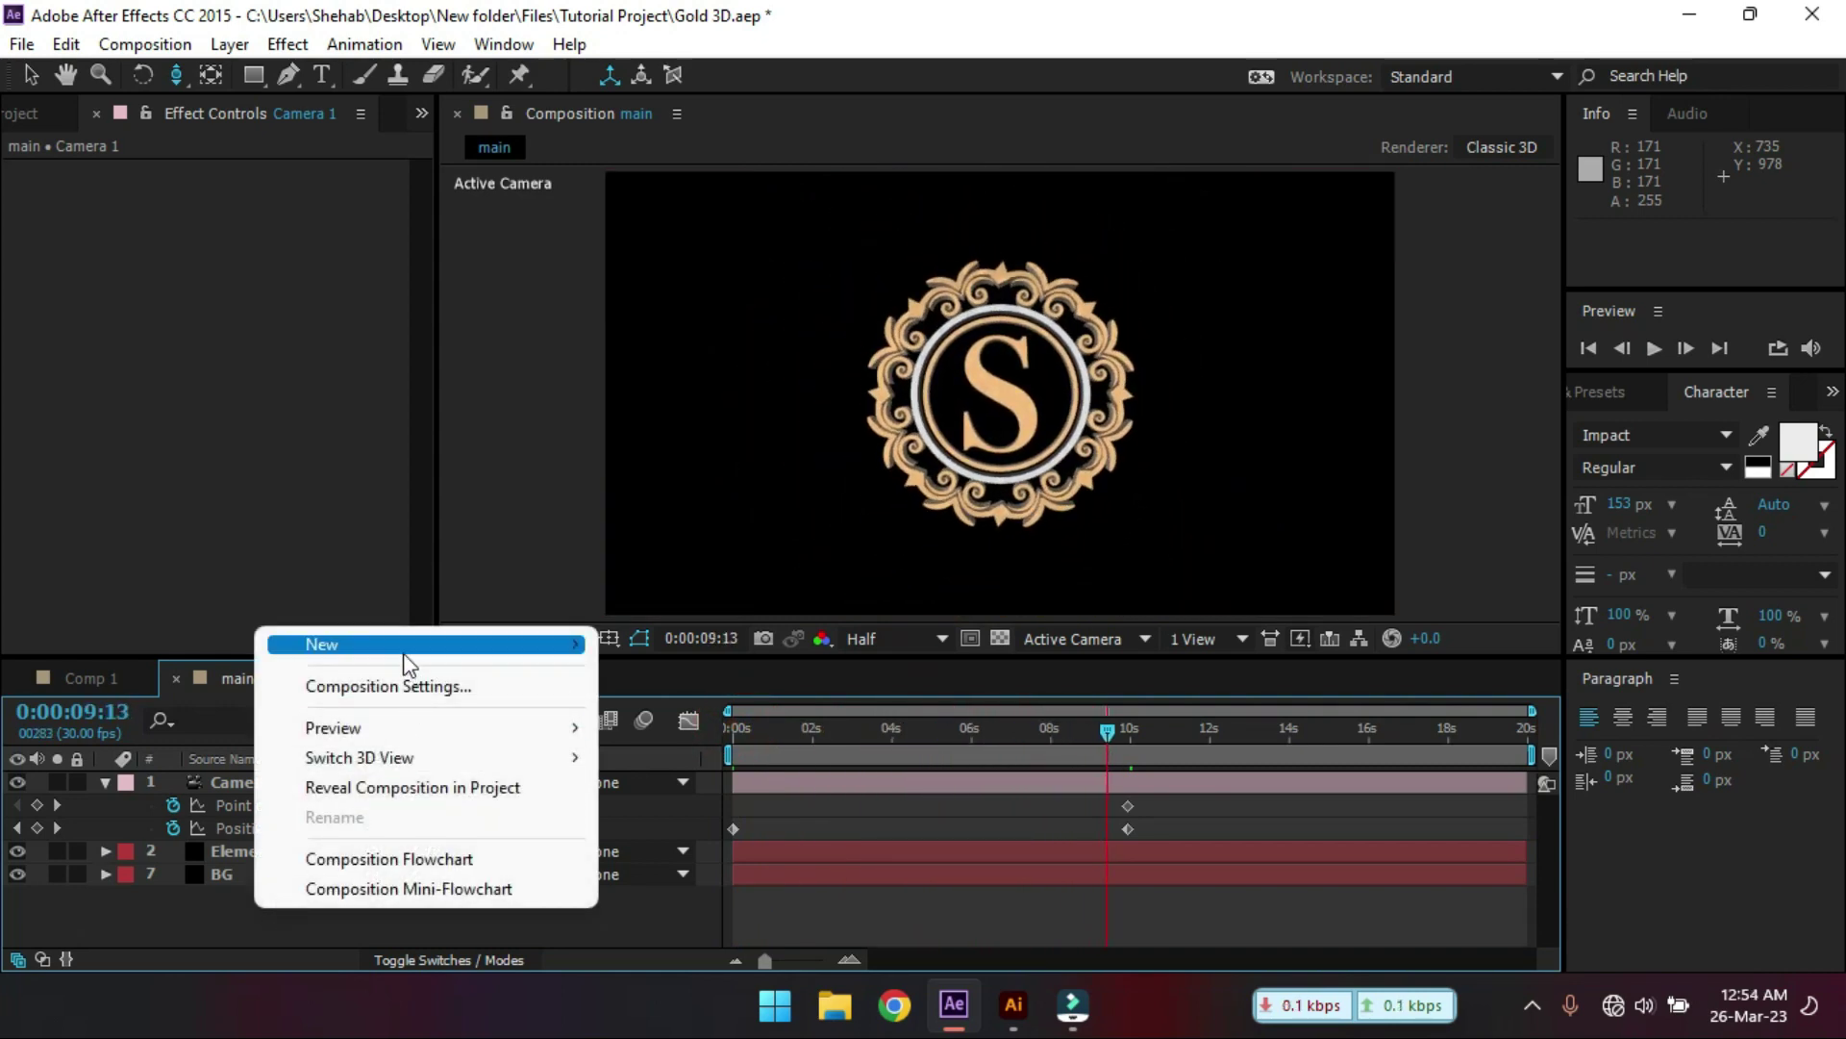
pyautogui.moveTo(409, 649)
pyautogui.click(707, 858)
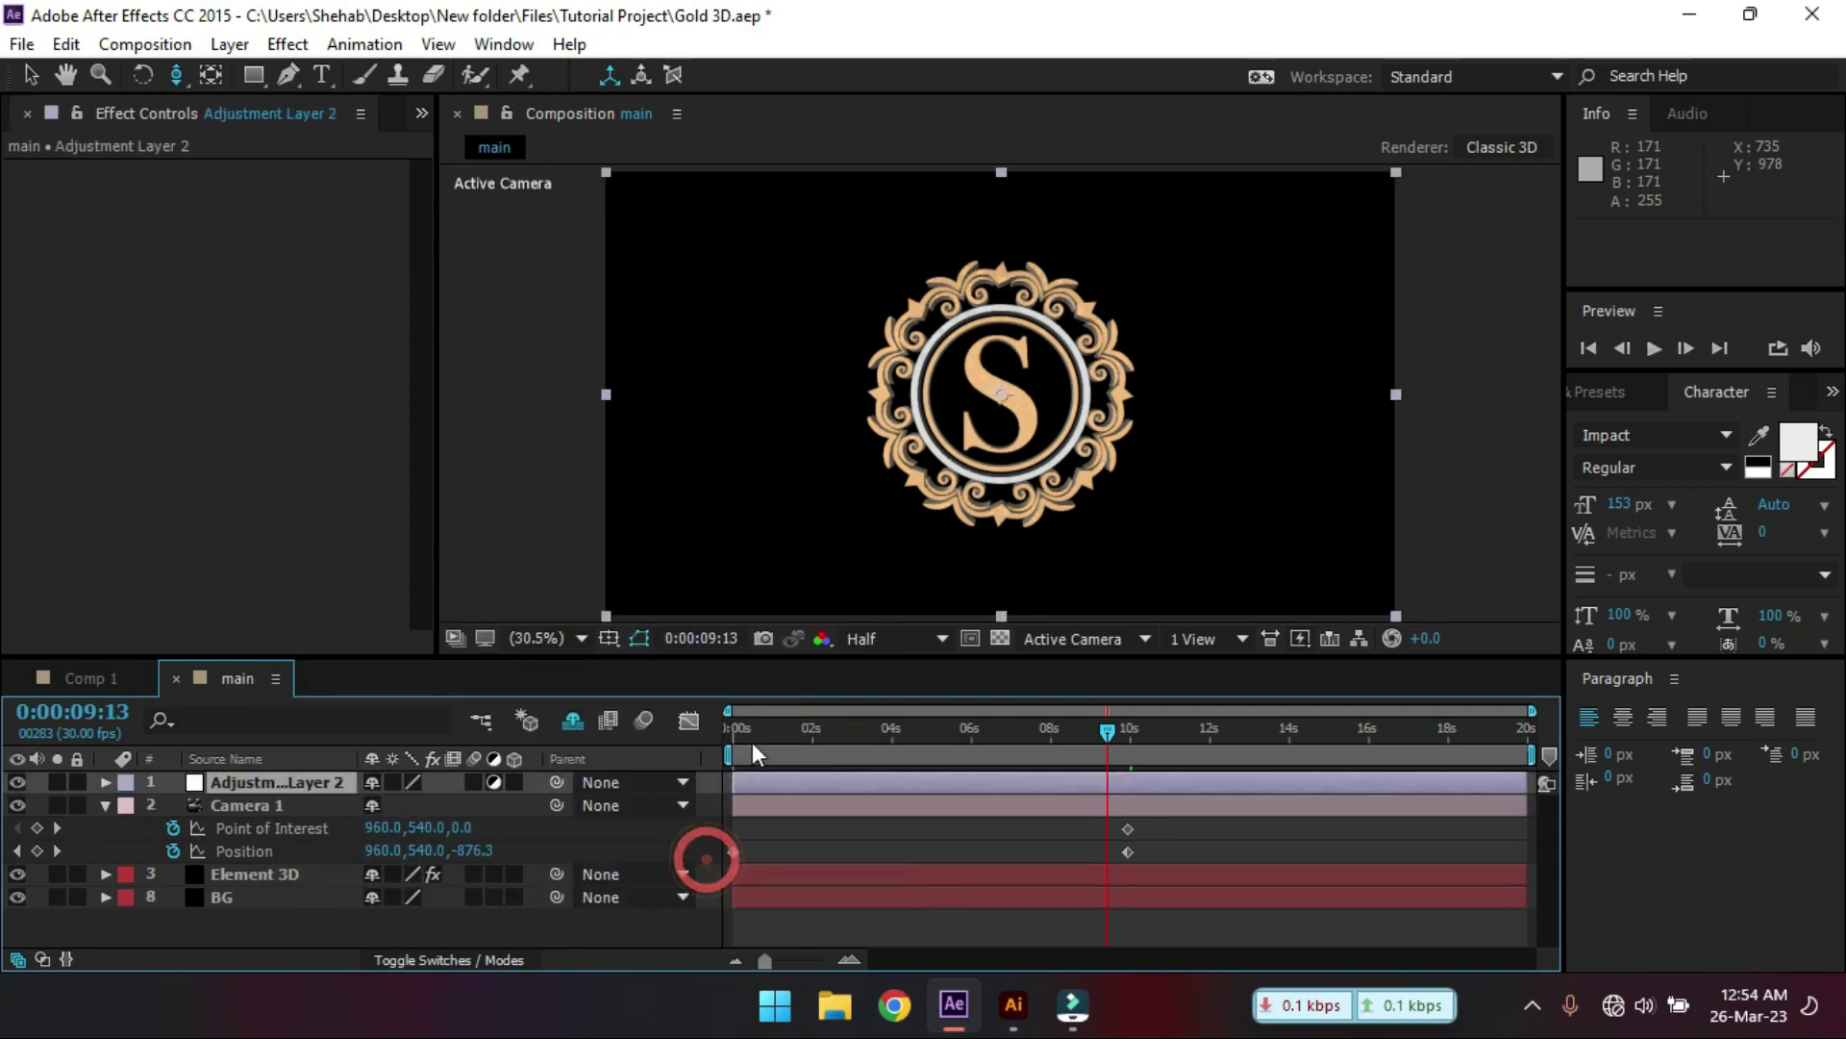
pyautogui.click(288, 45)
pyautogui.moveTo(409, 601)
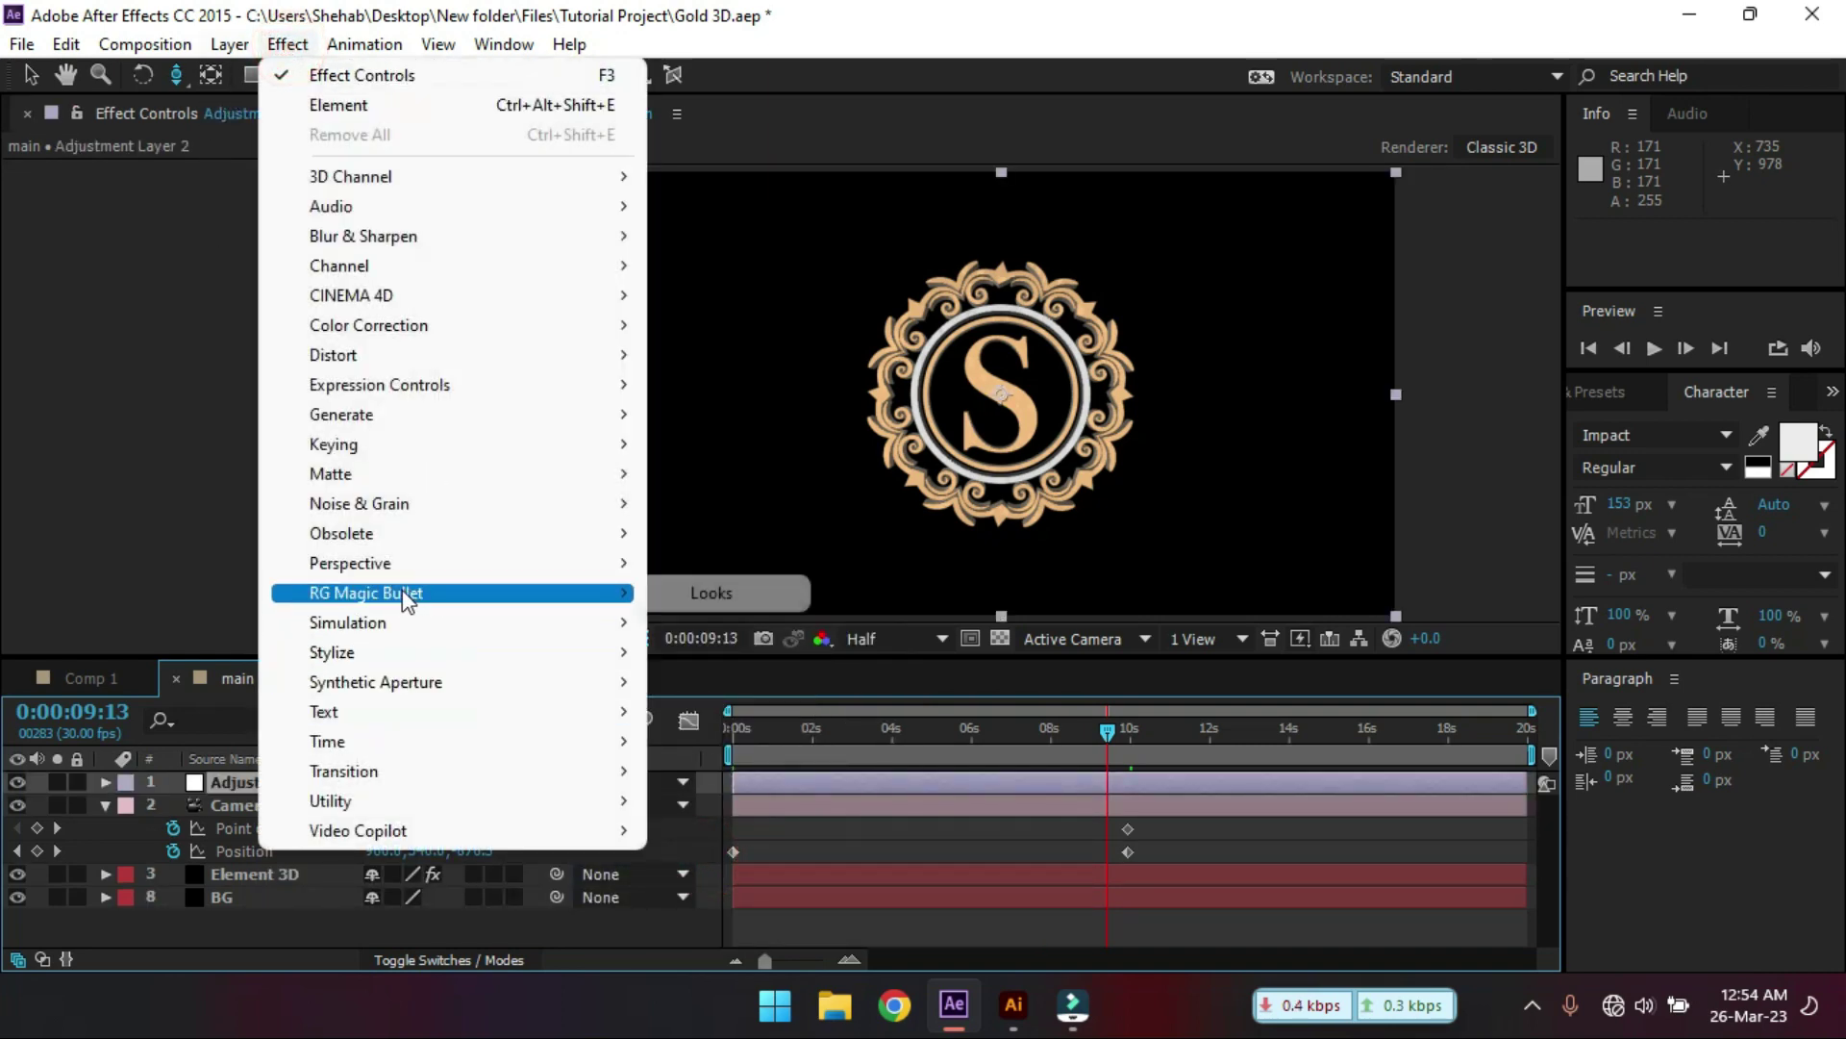
pyautogui.click(753, 594)
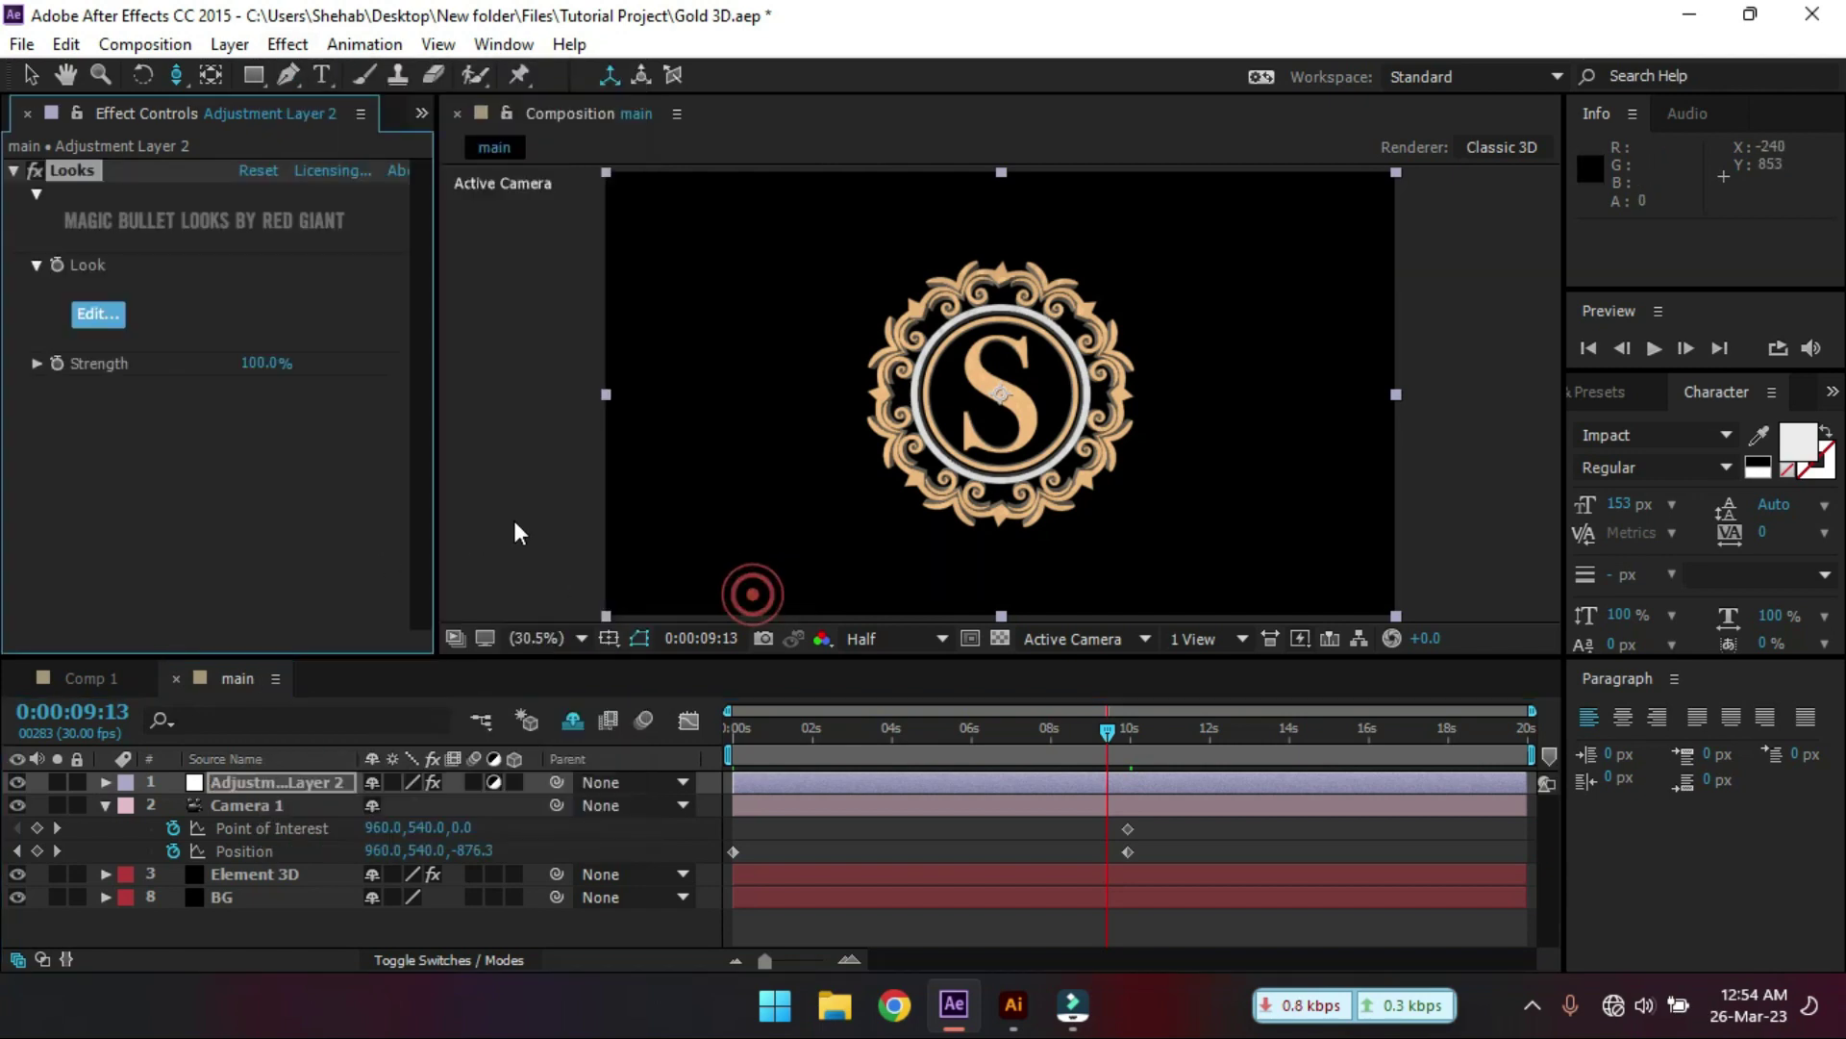
# - Edit the look, choose the Spot Focus preset from the People looks, and apply it to the adjustment layer
pyautogui.click(99, 316)
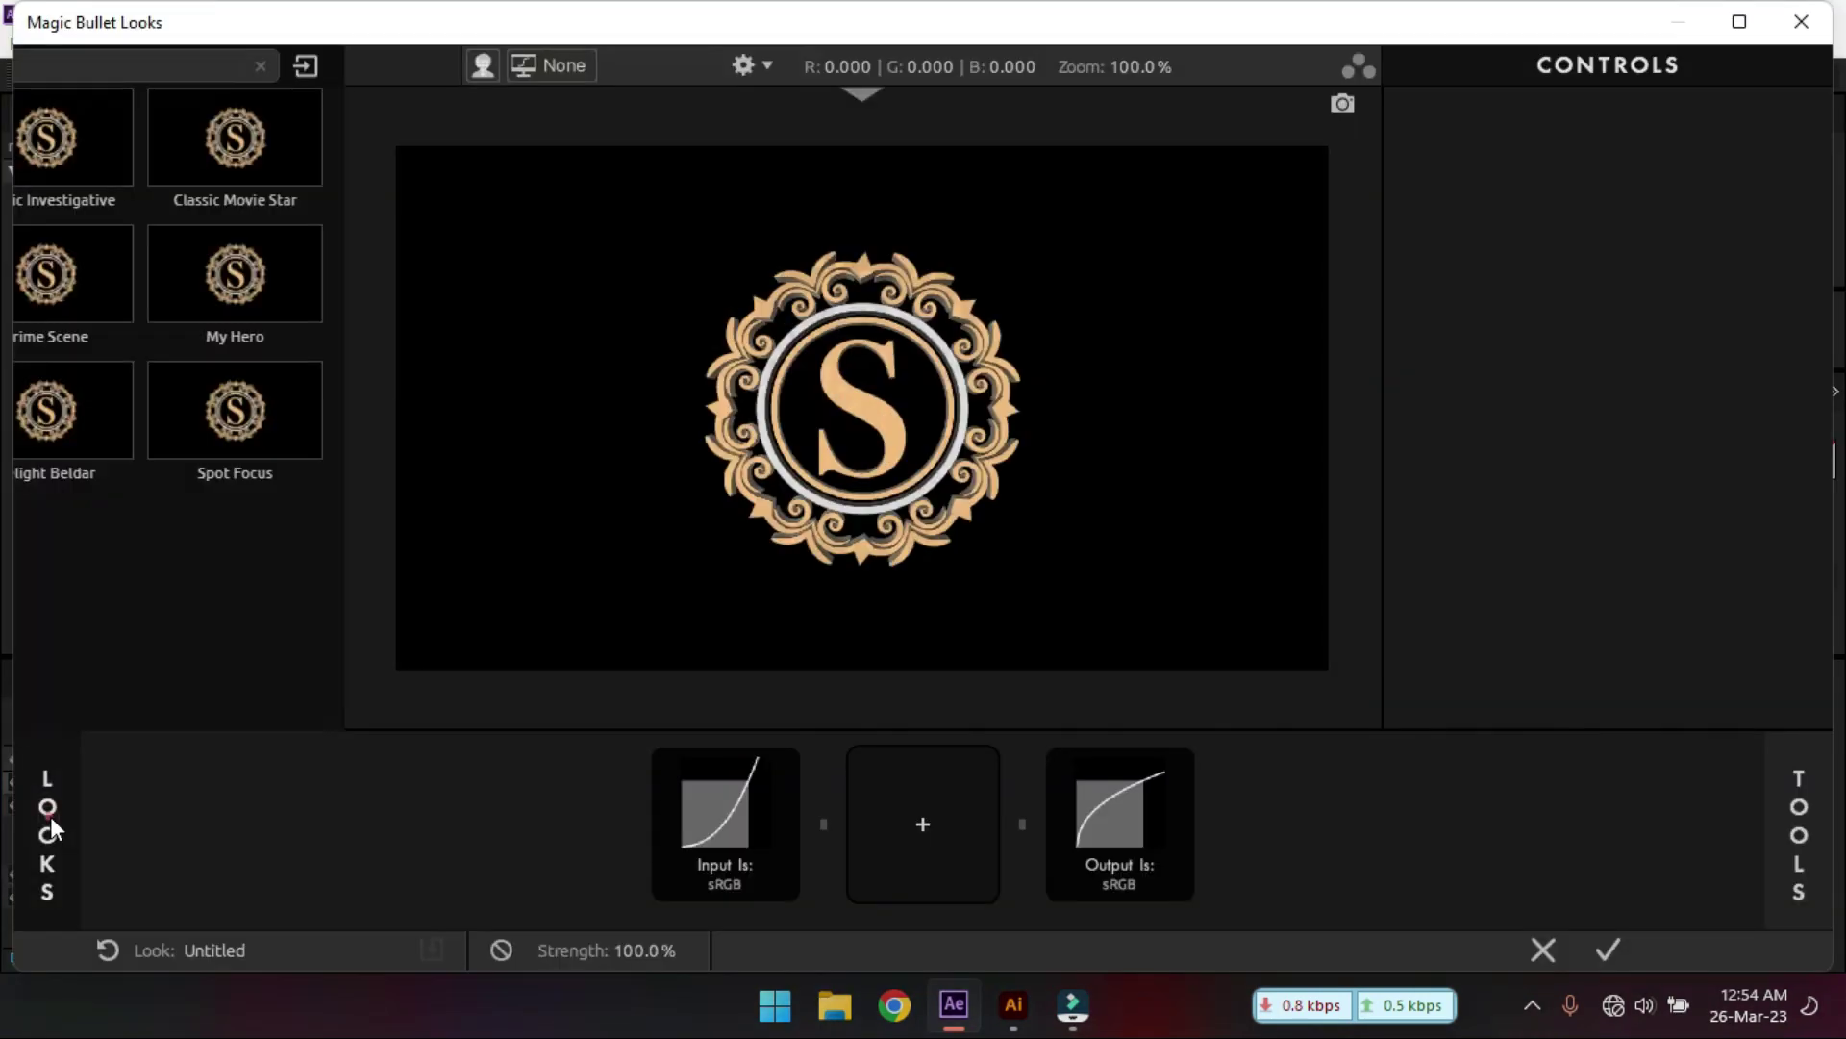
pyautogui.click(50, 816)
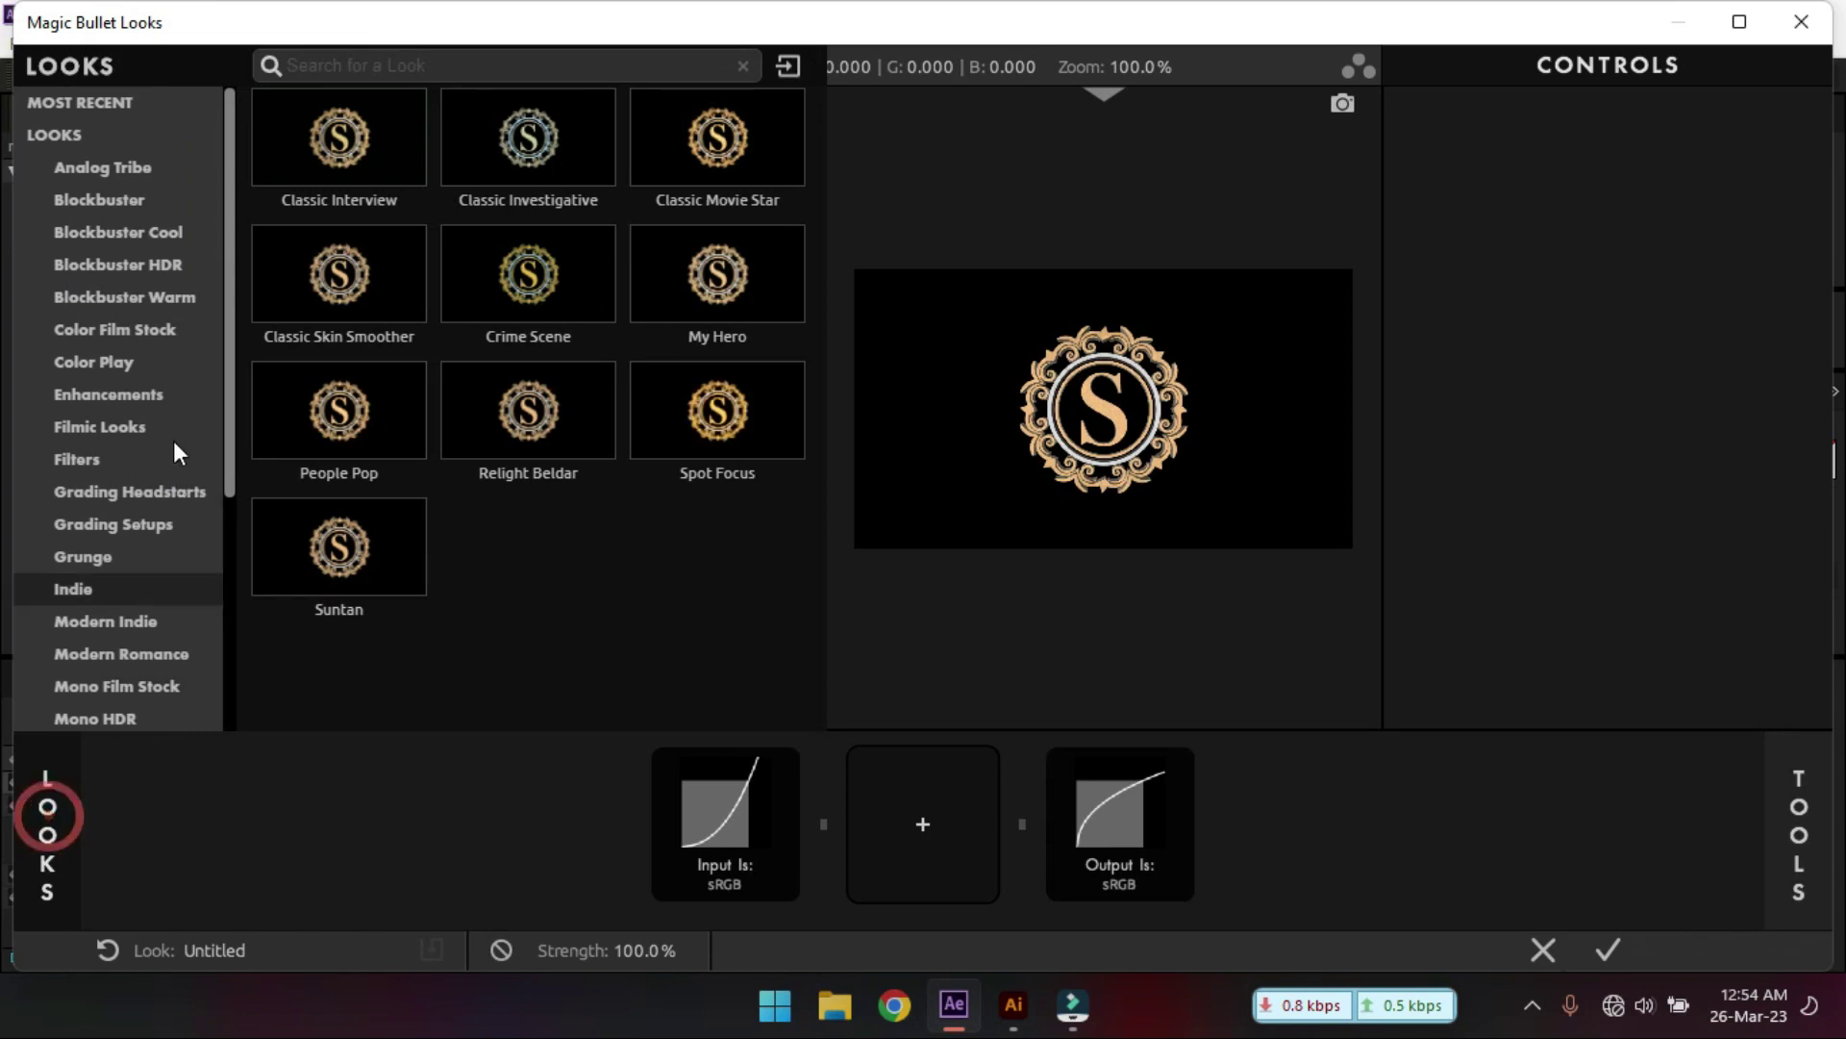
pyautogui.scroll(-2, 106, 495)
pyautogui.click(96, 683)
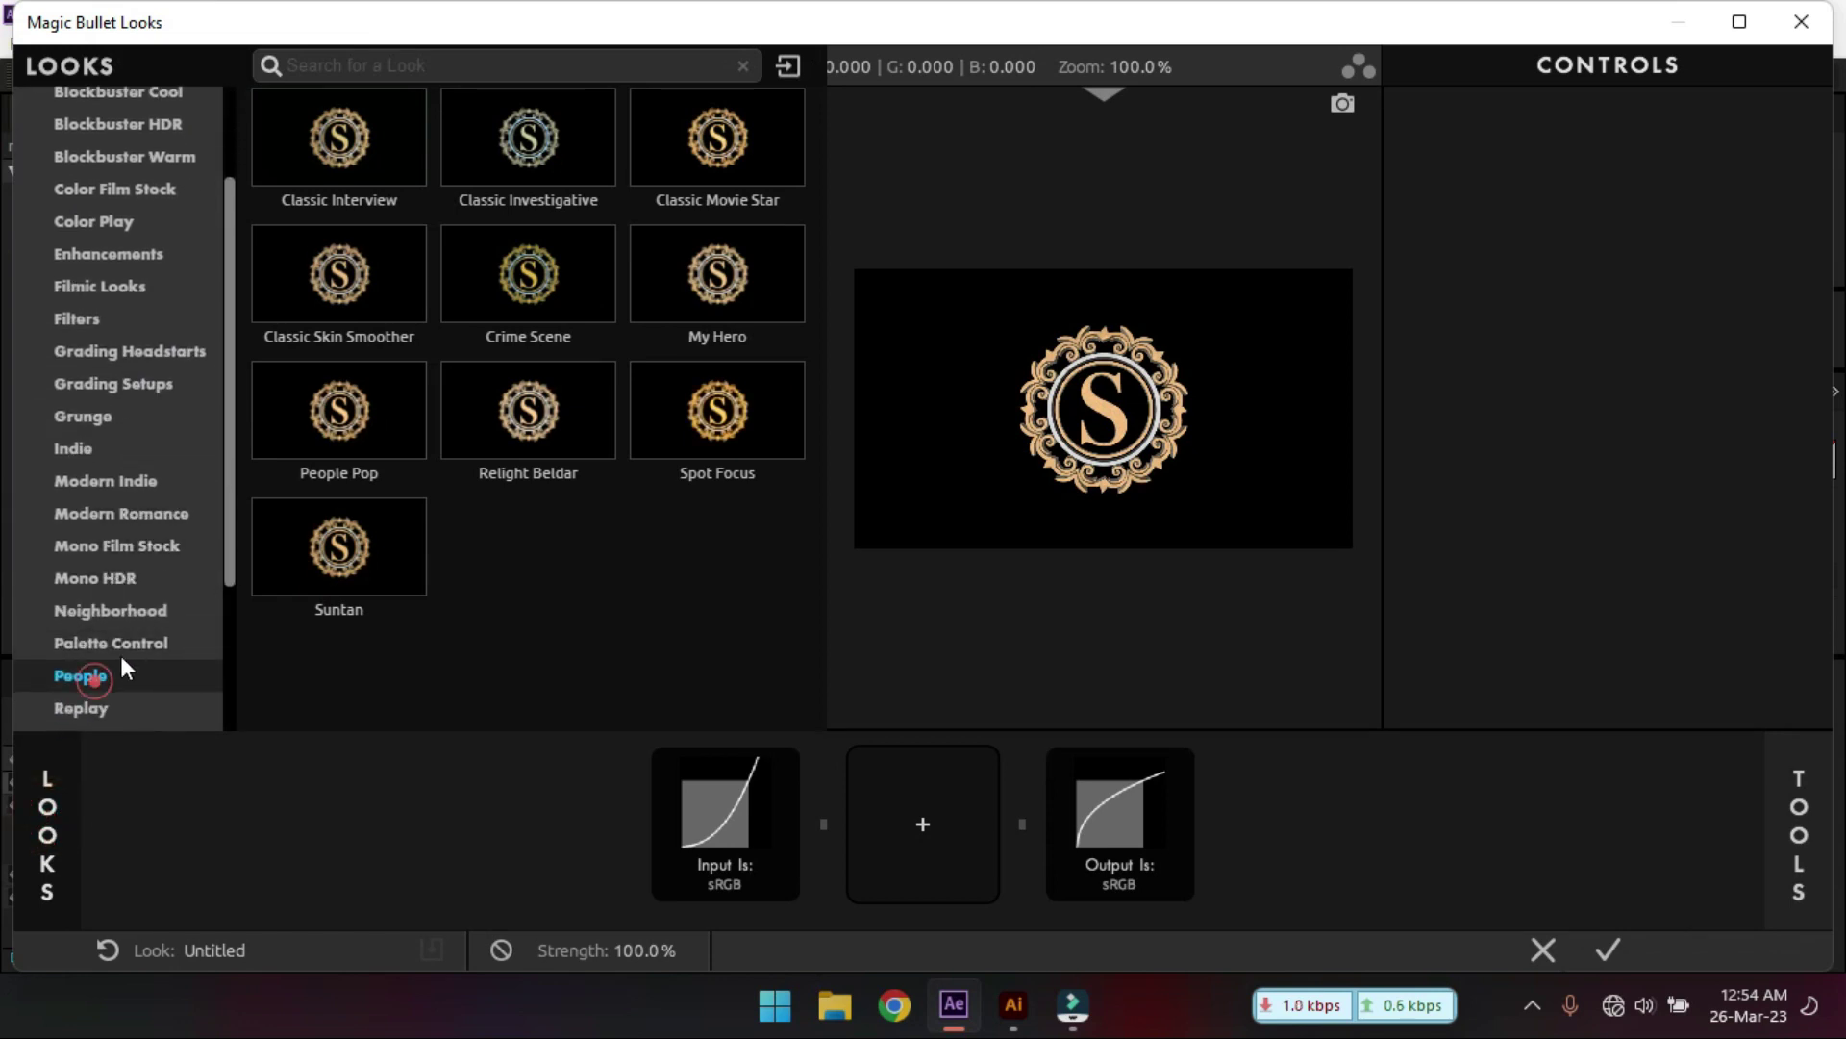
pyautogui.click(737, 432)
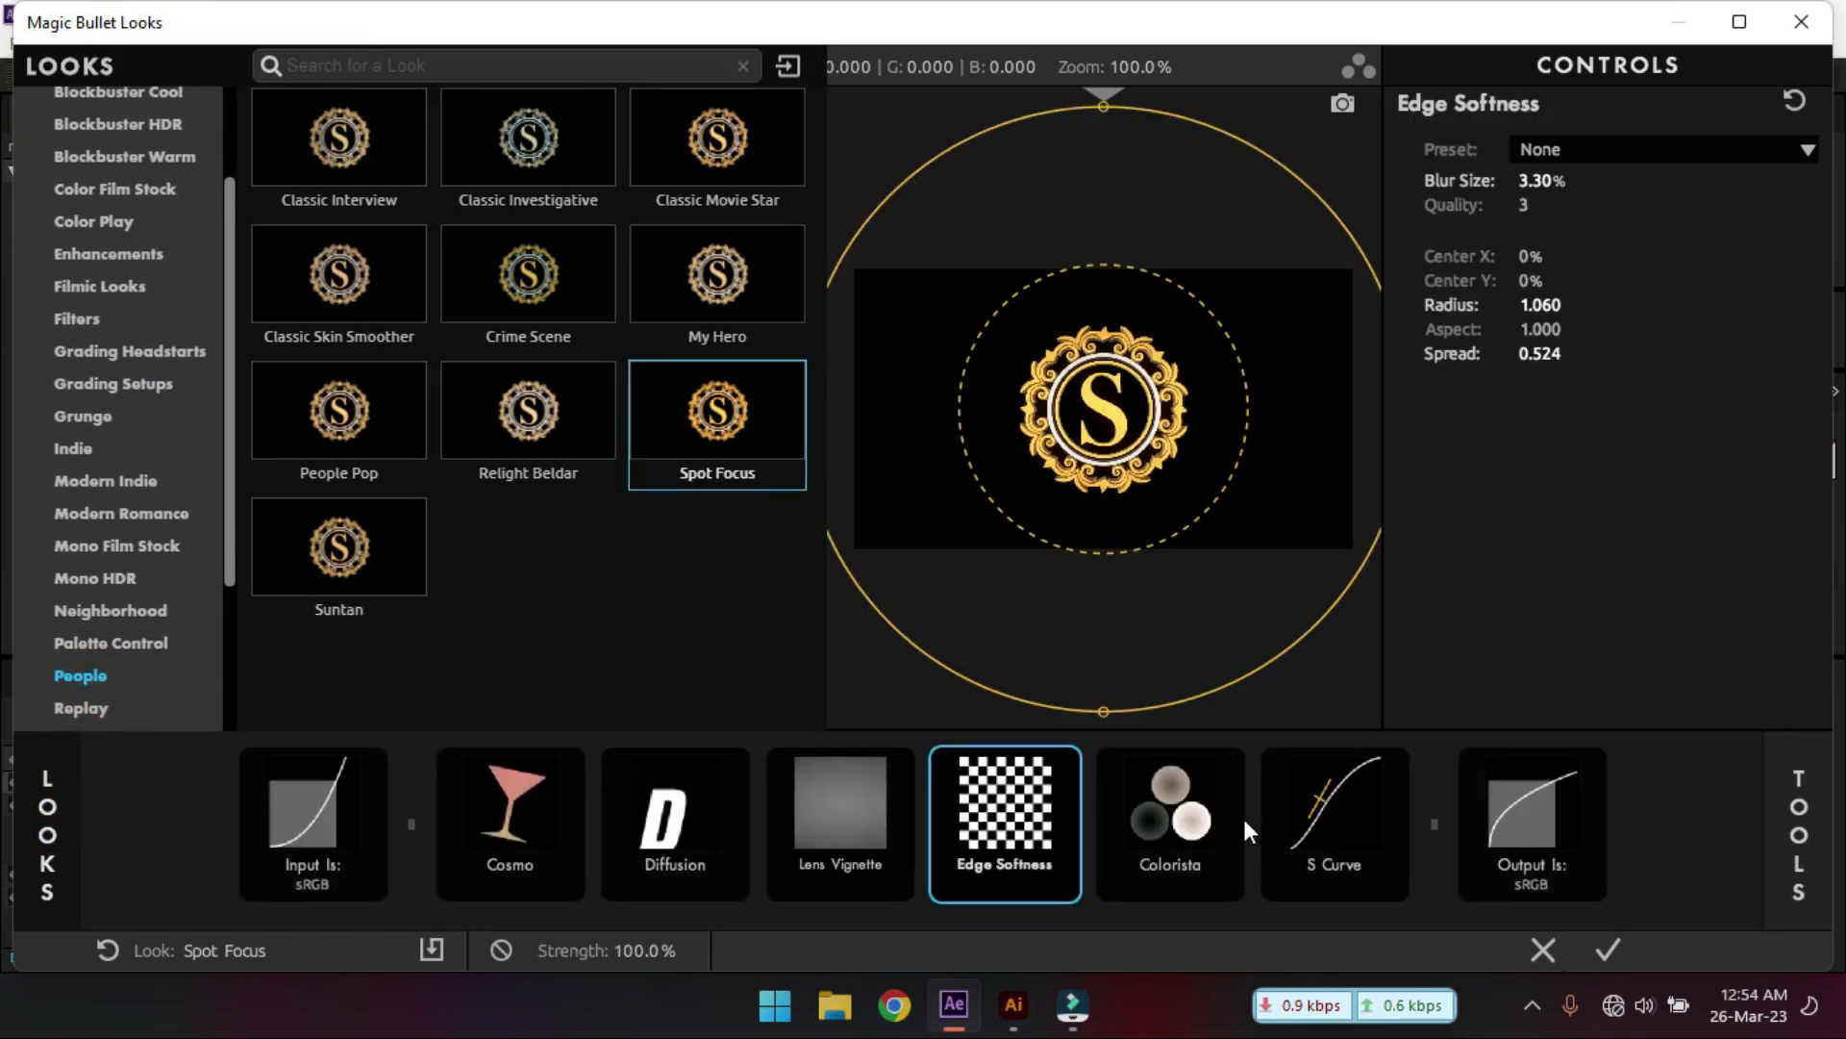
pyautogui.click(1606, 946)
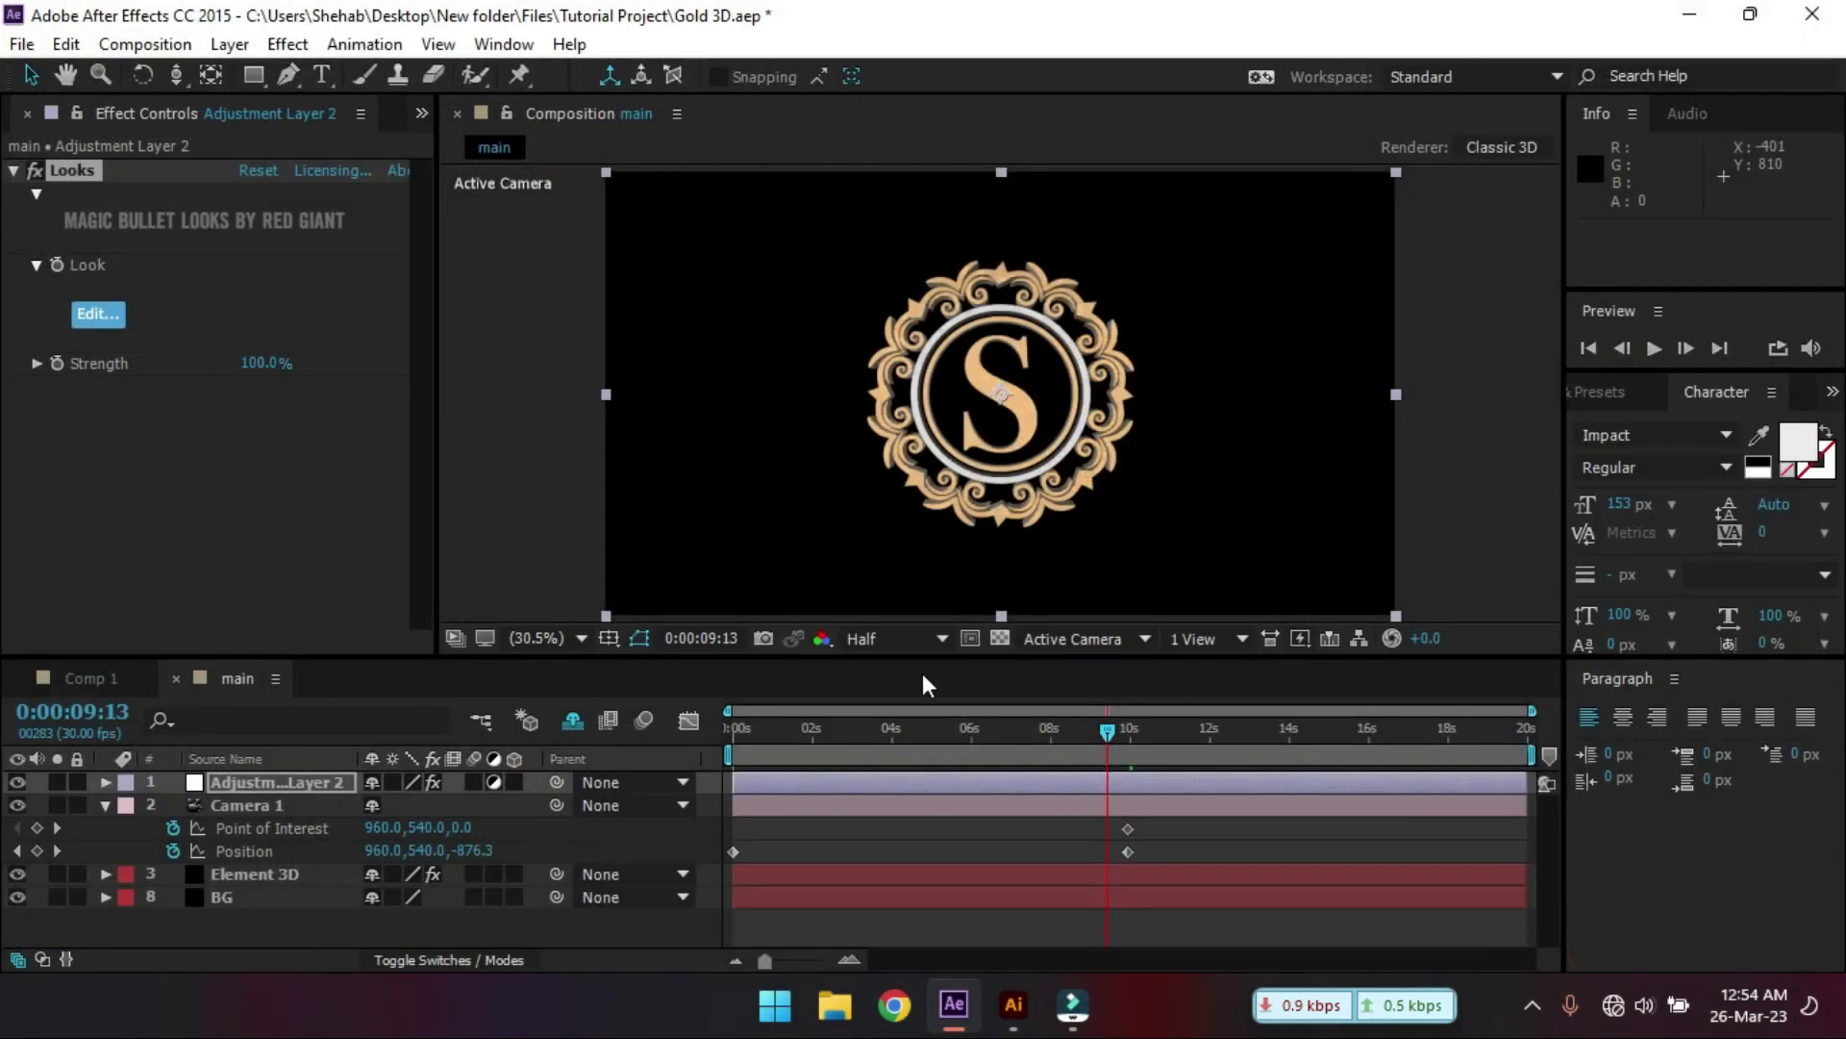
# - At 0:00:03:13, try a Looks strength of 50%, and set it to 80%
pyautogui.click(869, 731)
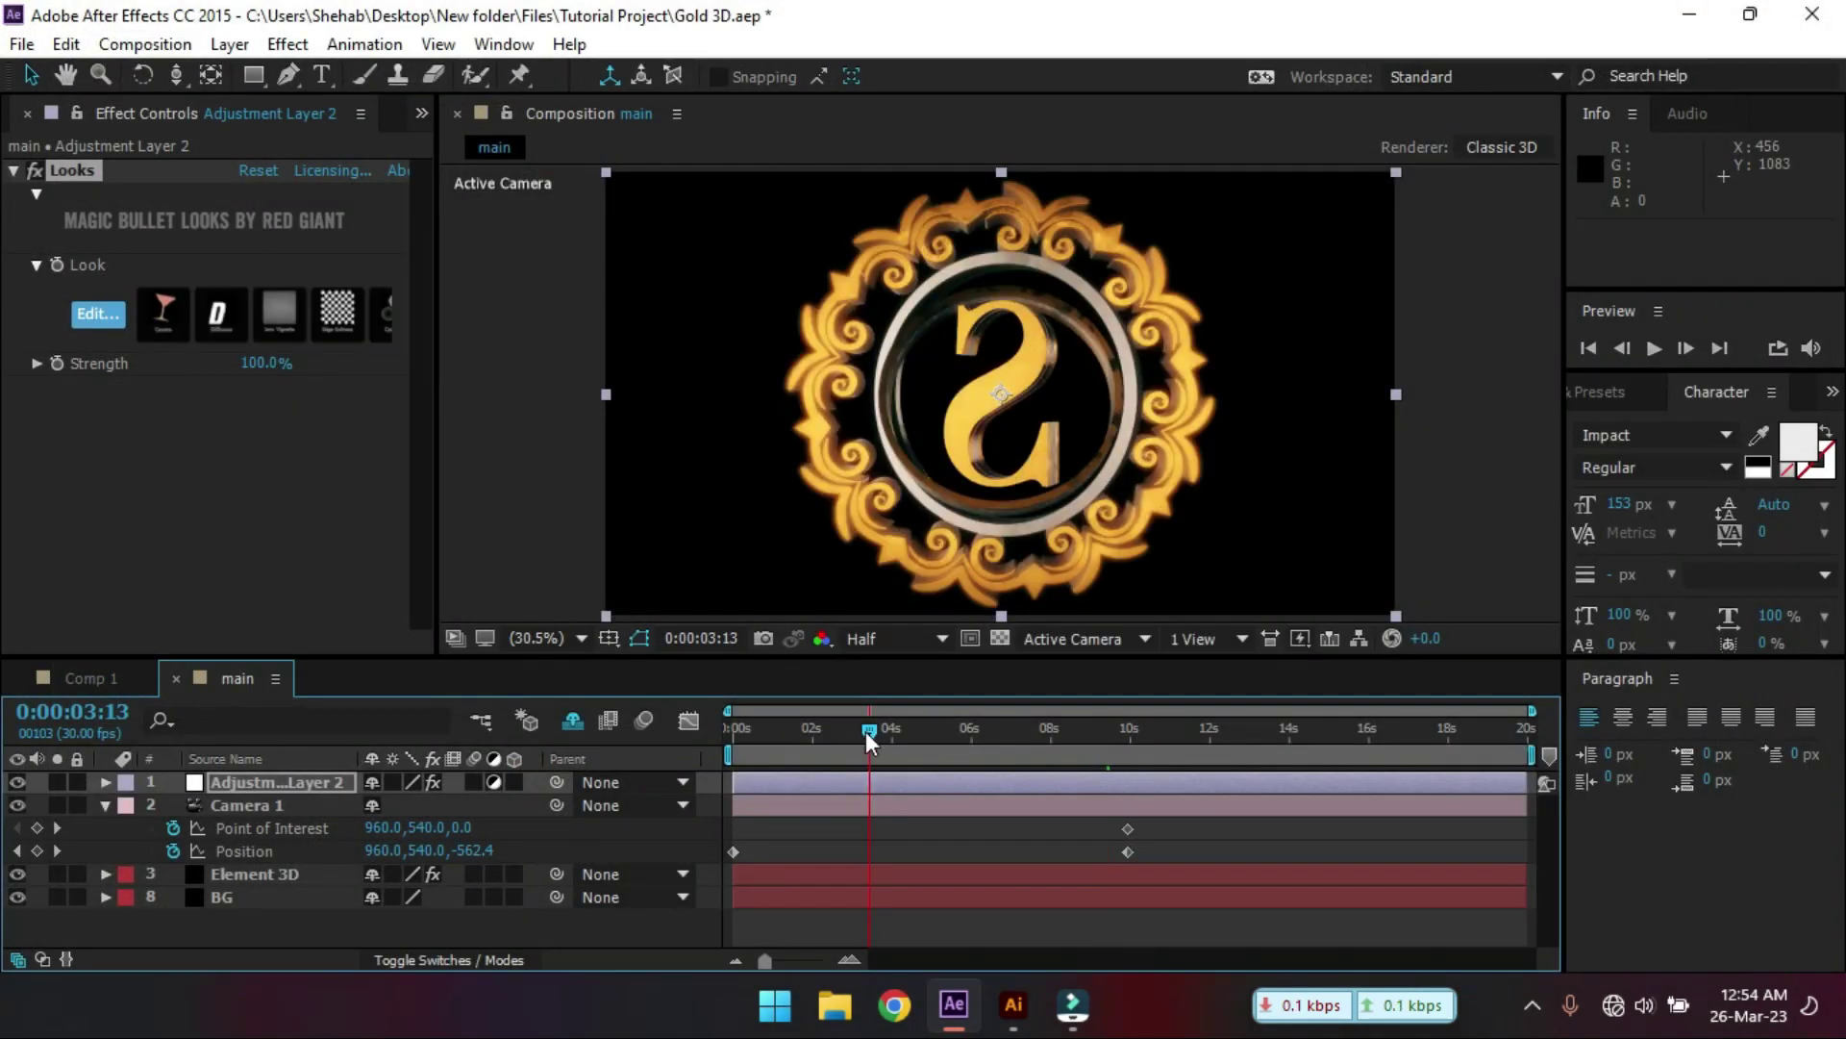
pyautogui.click(258, 364)
pyautogui.write('50')
pyautogui.press('Return')
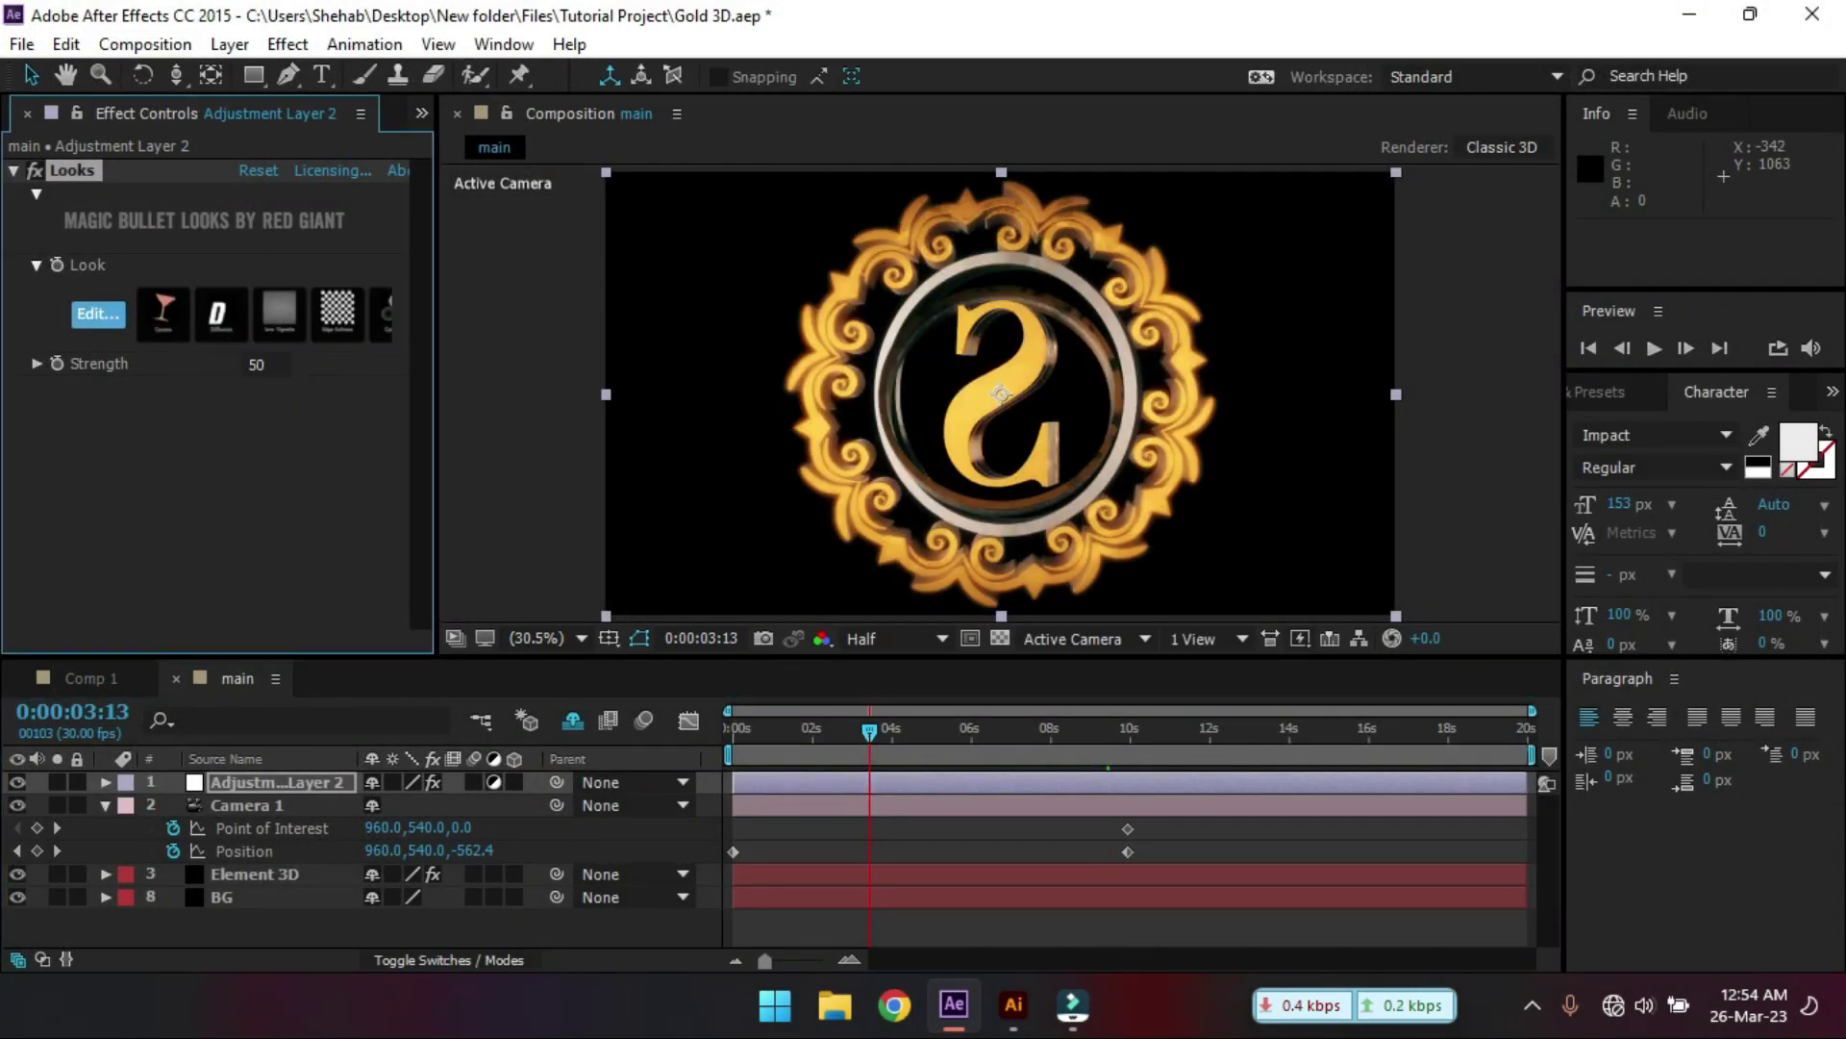
pyautogui.click(256, 363)
pyautogui.write('80')
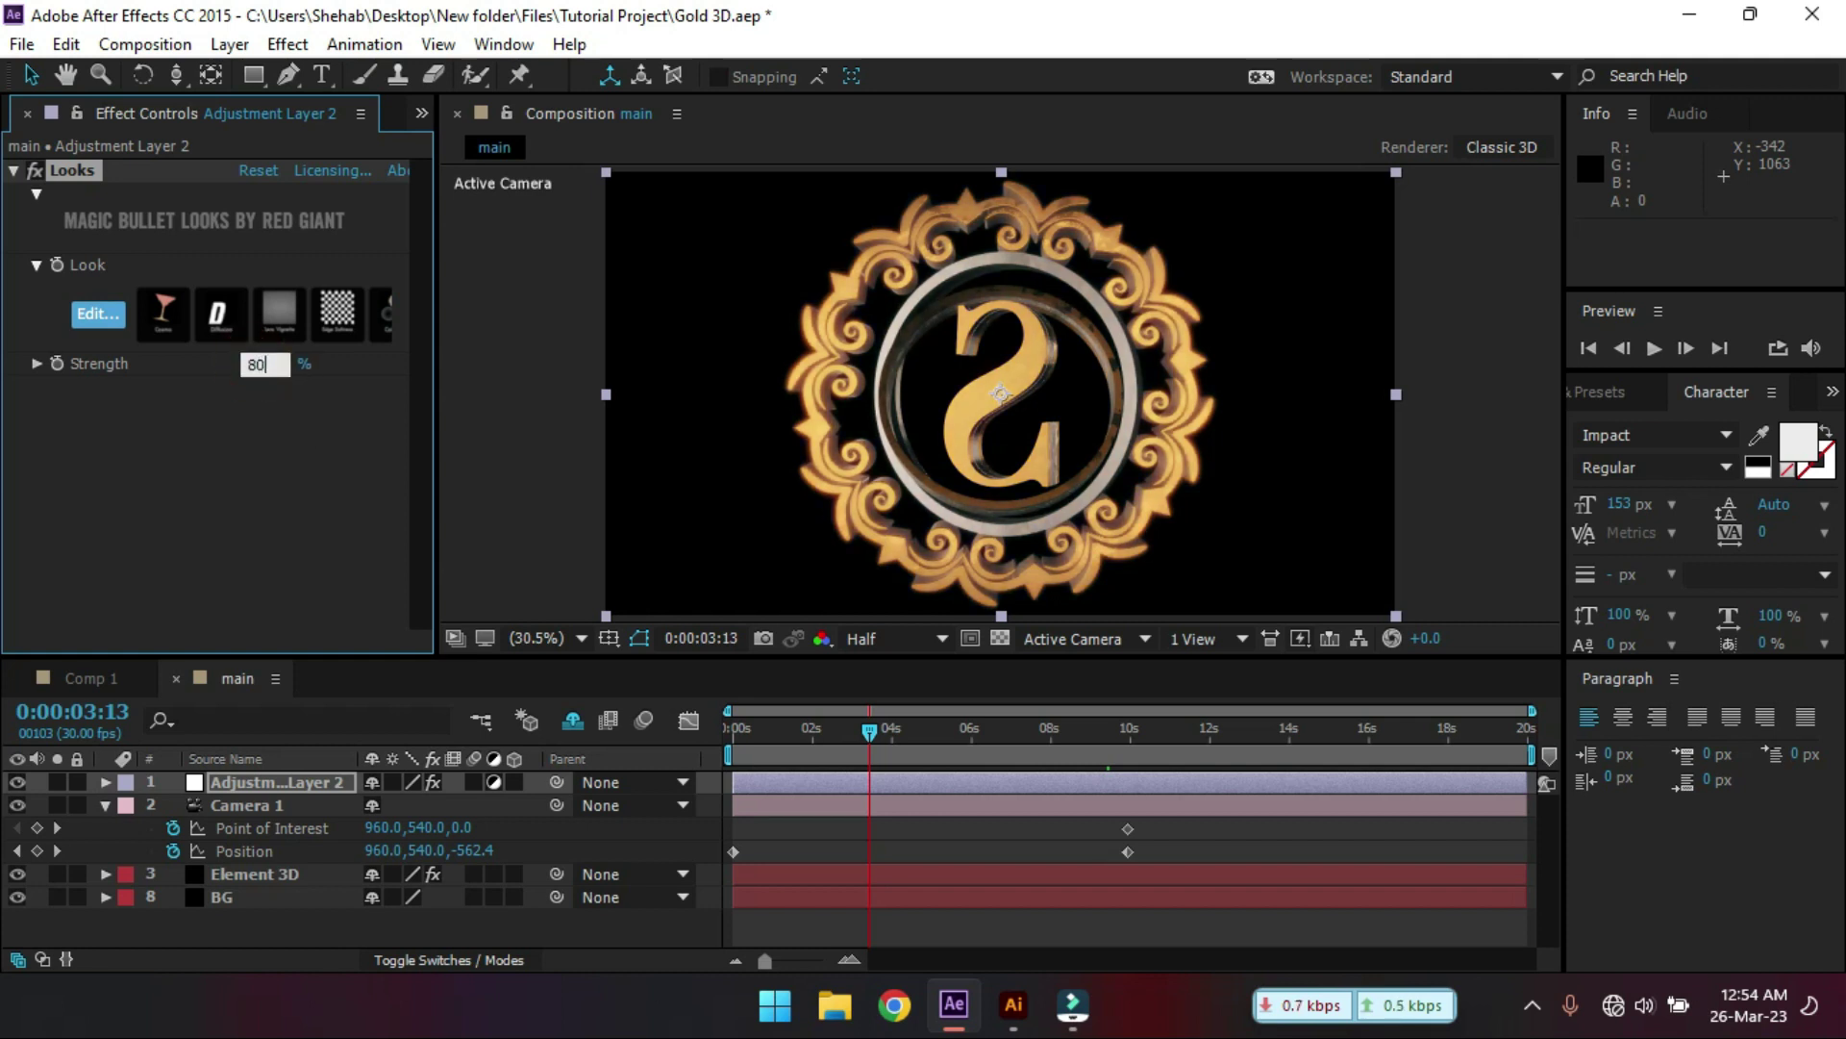
pyautogui.press('Return')
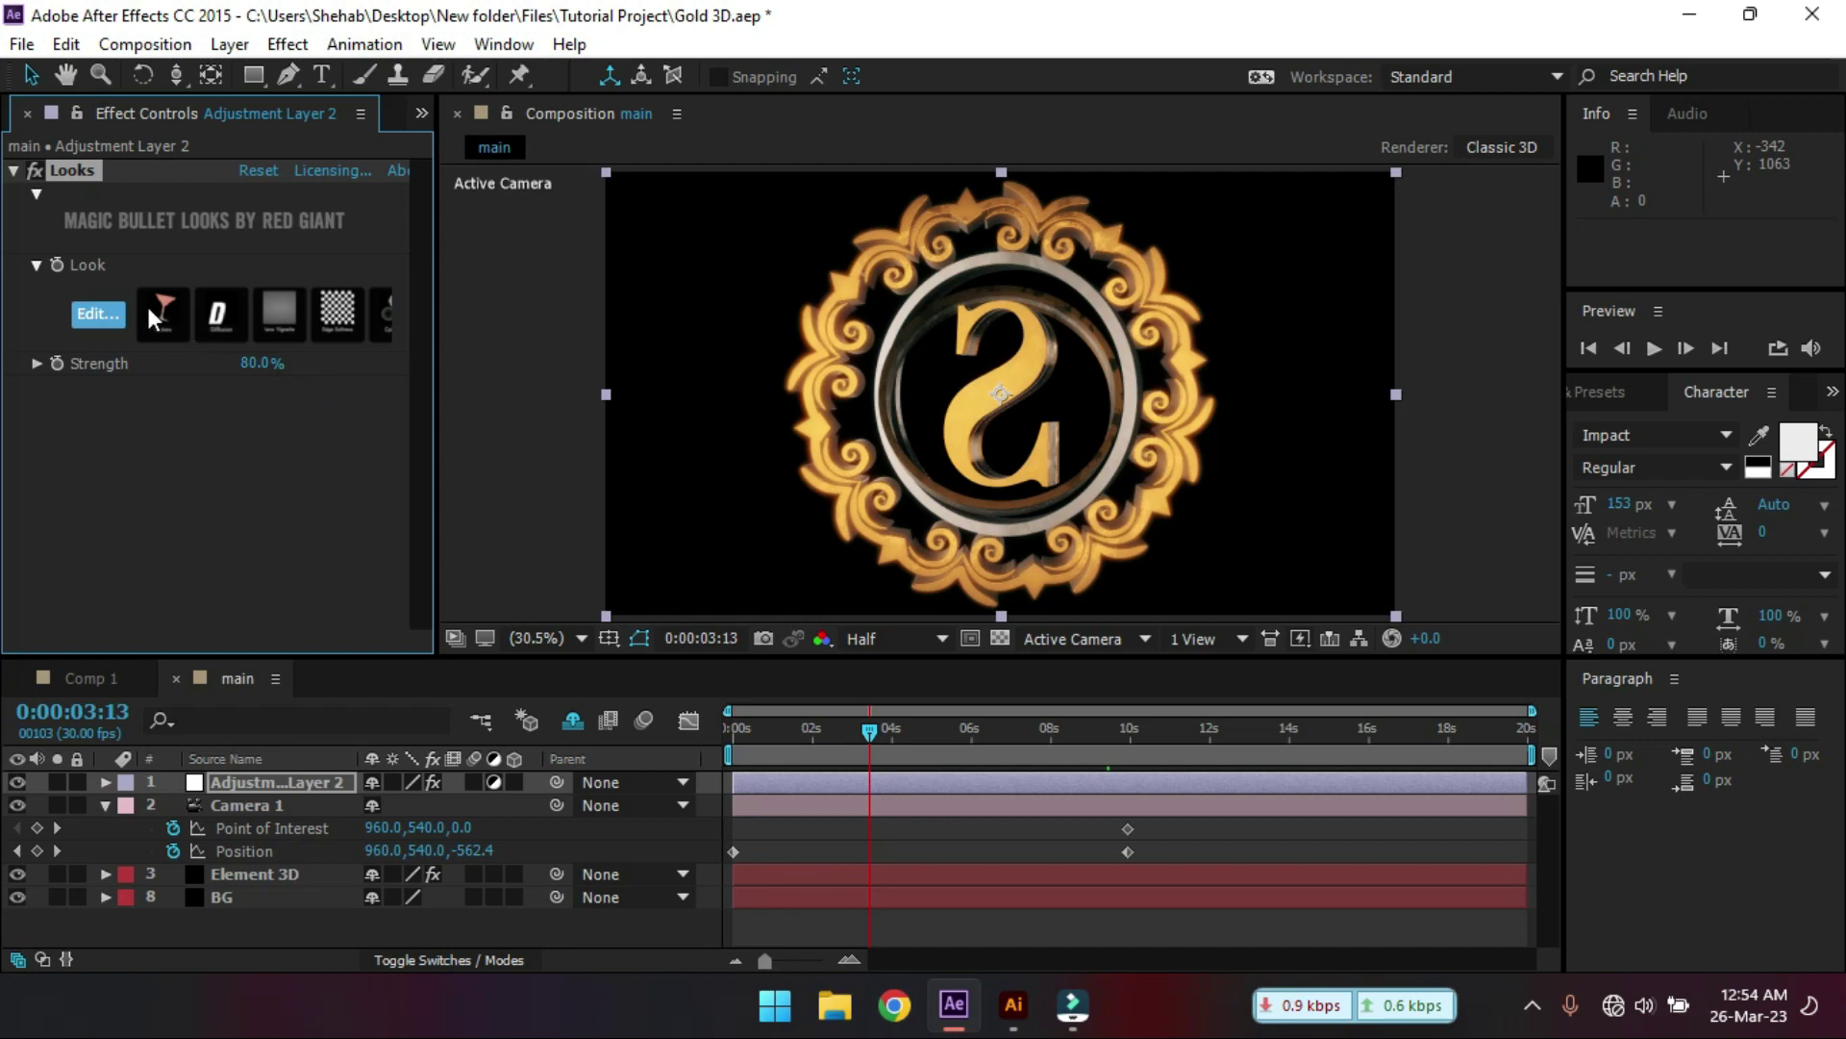
# - Reshape the look's Edge Softness to radius 0.871 and aspect 1.217, enlarge its inner boundary, and preview the animation from the start
pyautogui.click(92, 314)
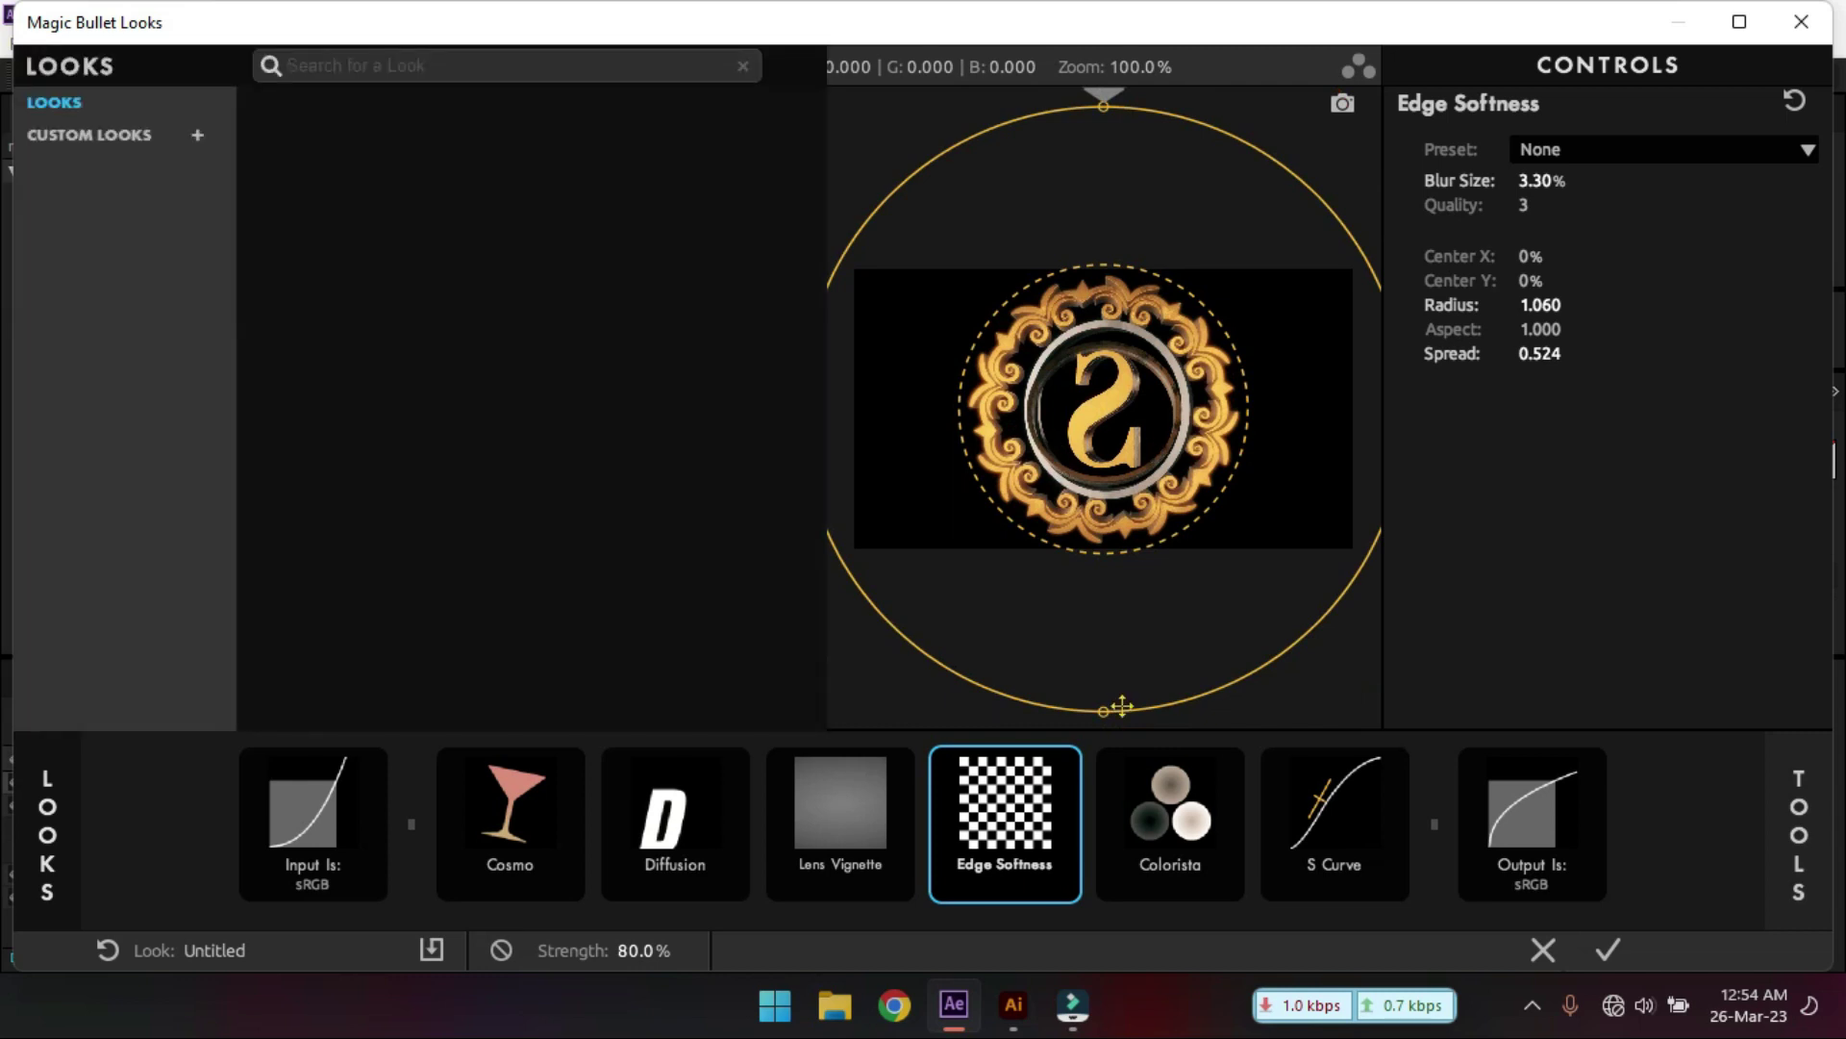
pyautogui.moveTo(1105, 712); pyautogui.dragTo(1105, 658)
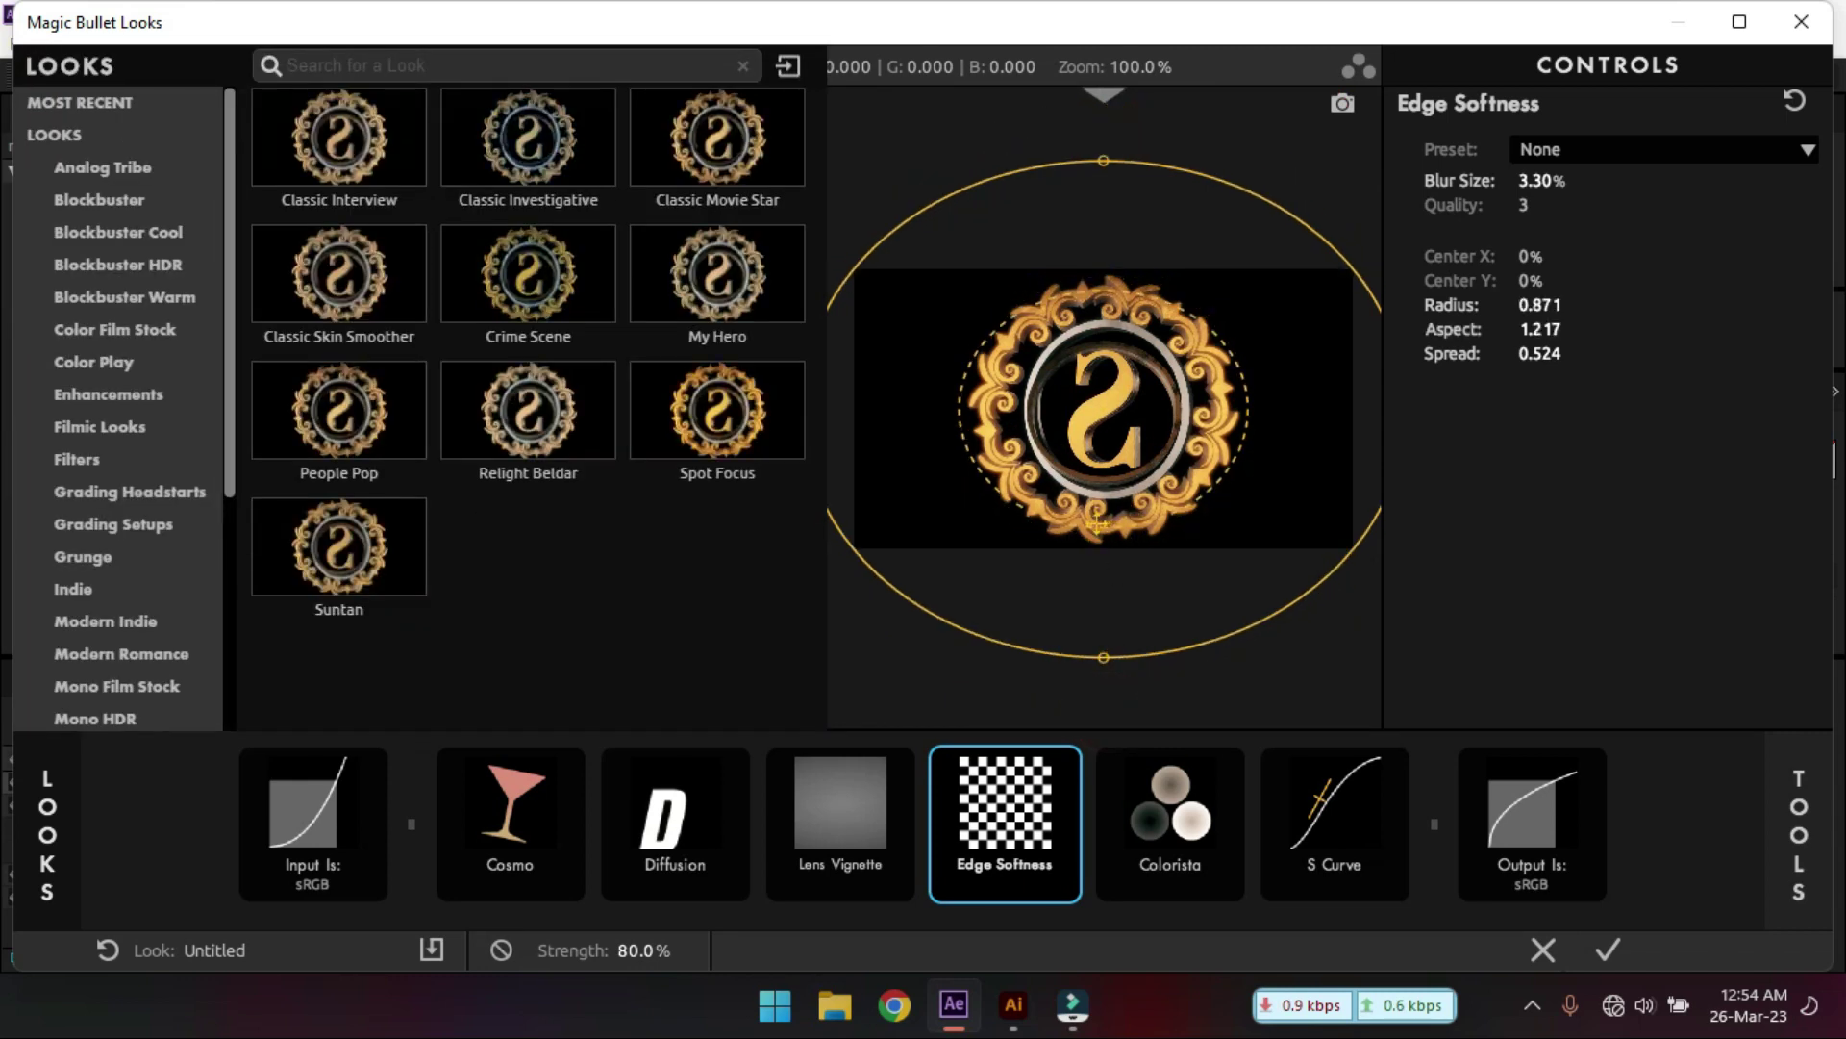
pyautogui.moveTo(1097, 523); pyautogui.dragTo(1102, 580)
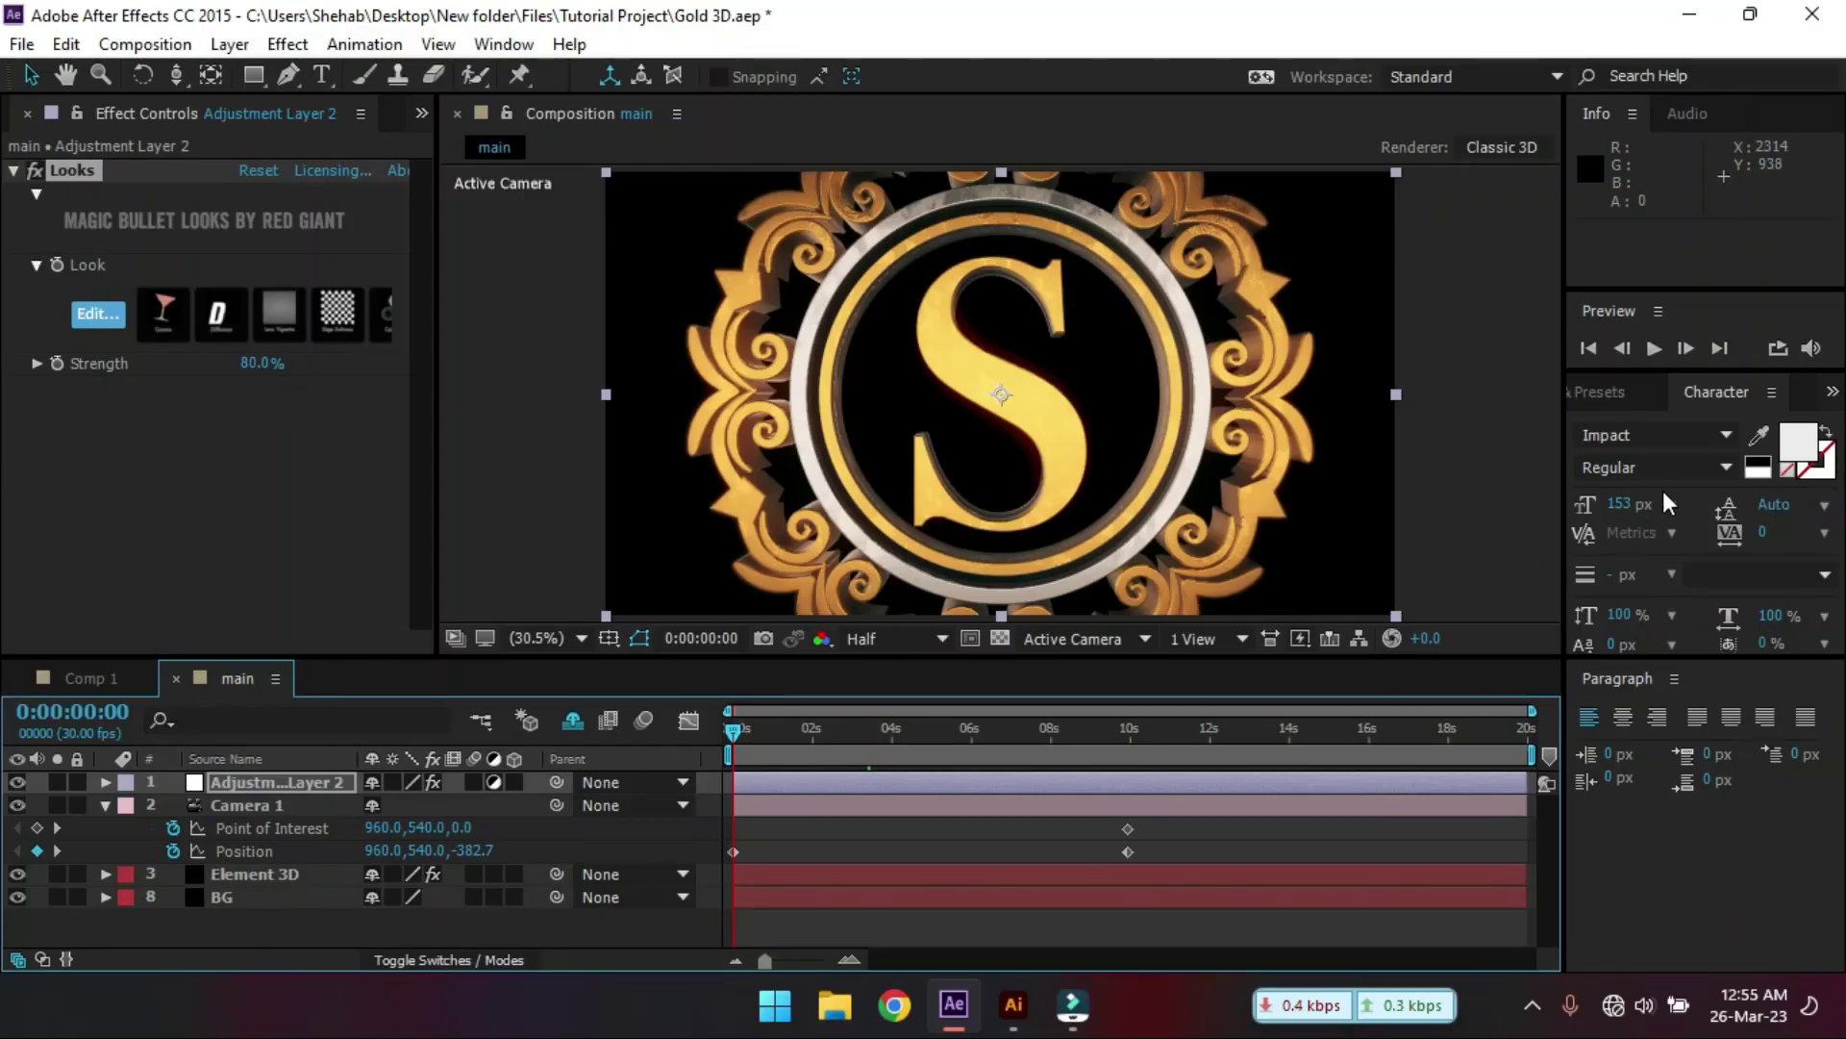
pyautogui.press('space')
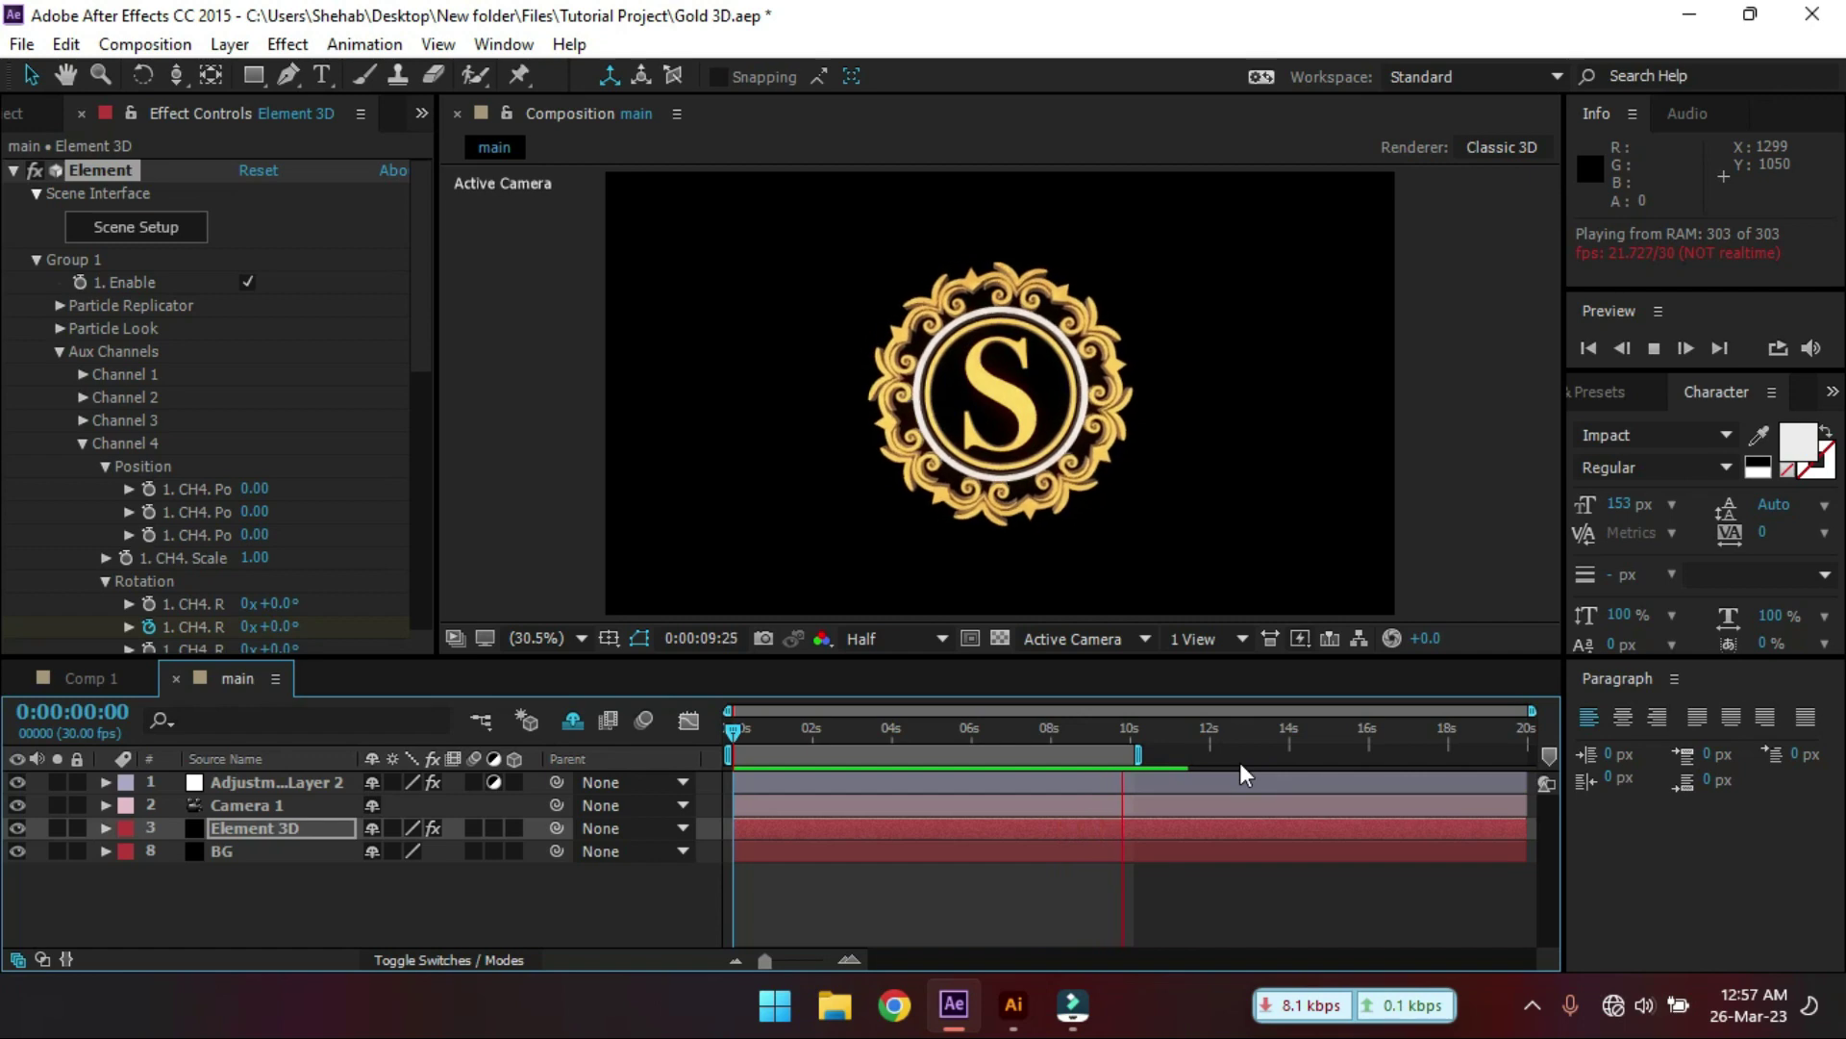